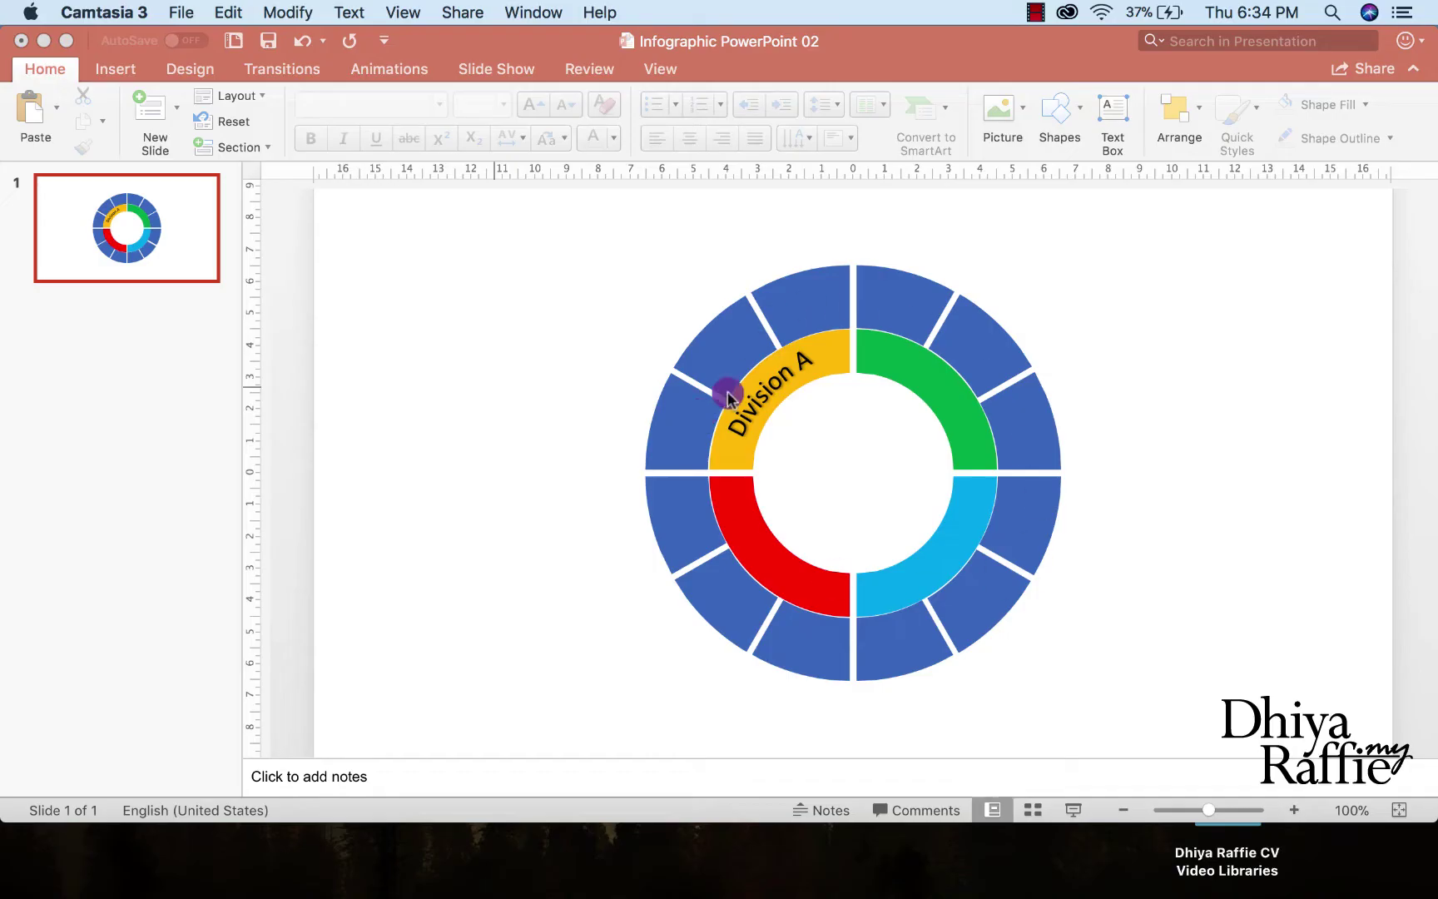
Insert a new slide after slide 1 from the thumbnail's right-click menu
right_click(183, 260)
click(216, 364)
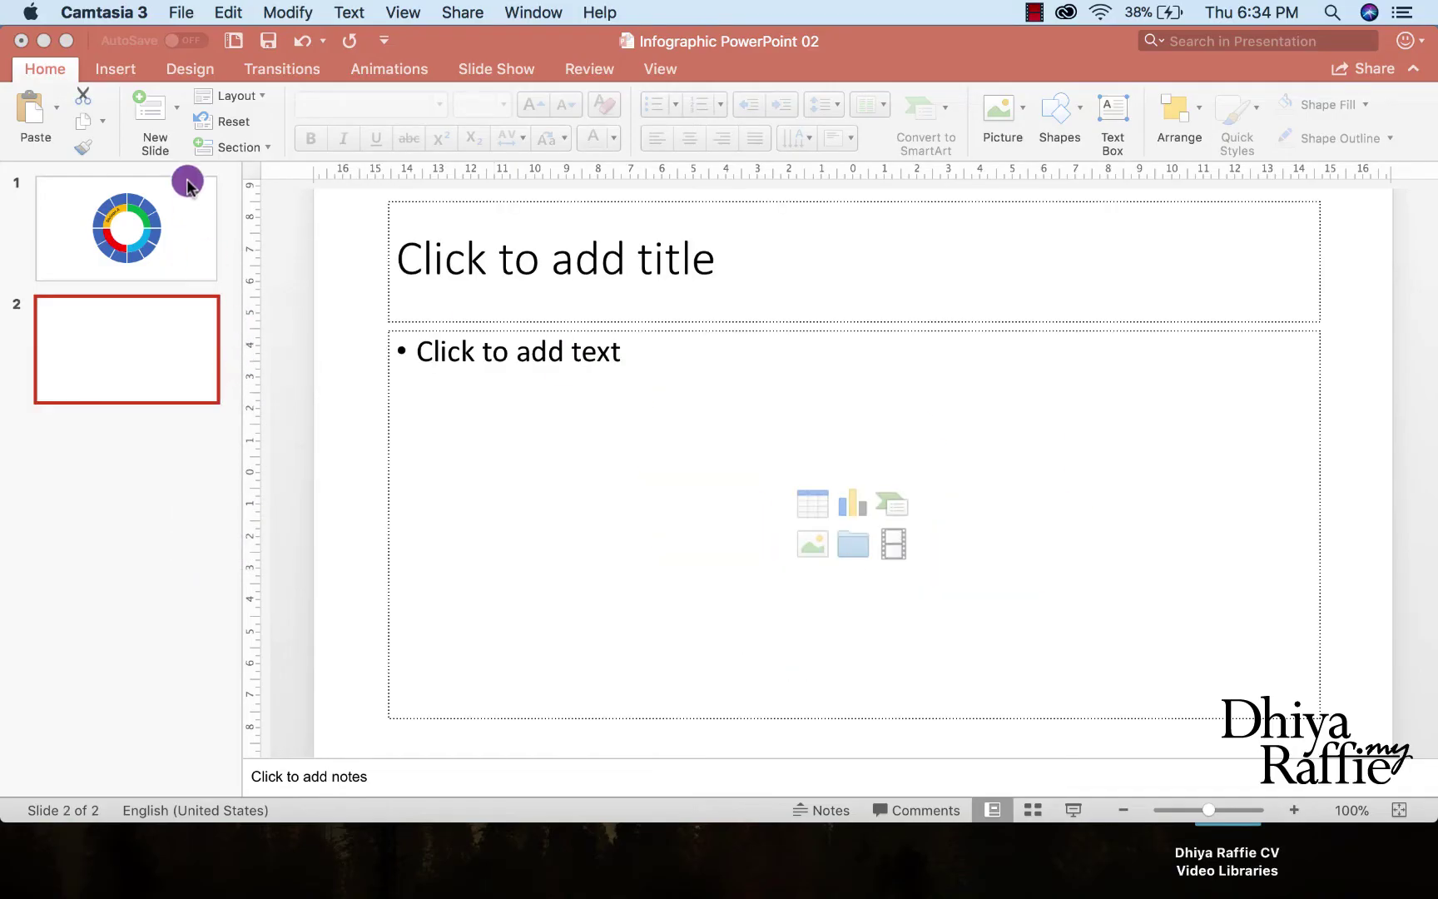
click(119, 66)
Change slide 2's layout to Blank
click(446, 236)
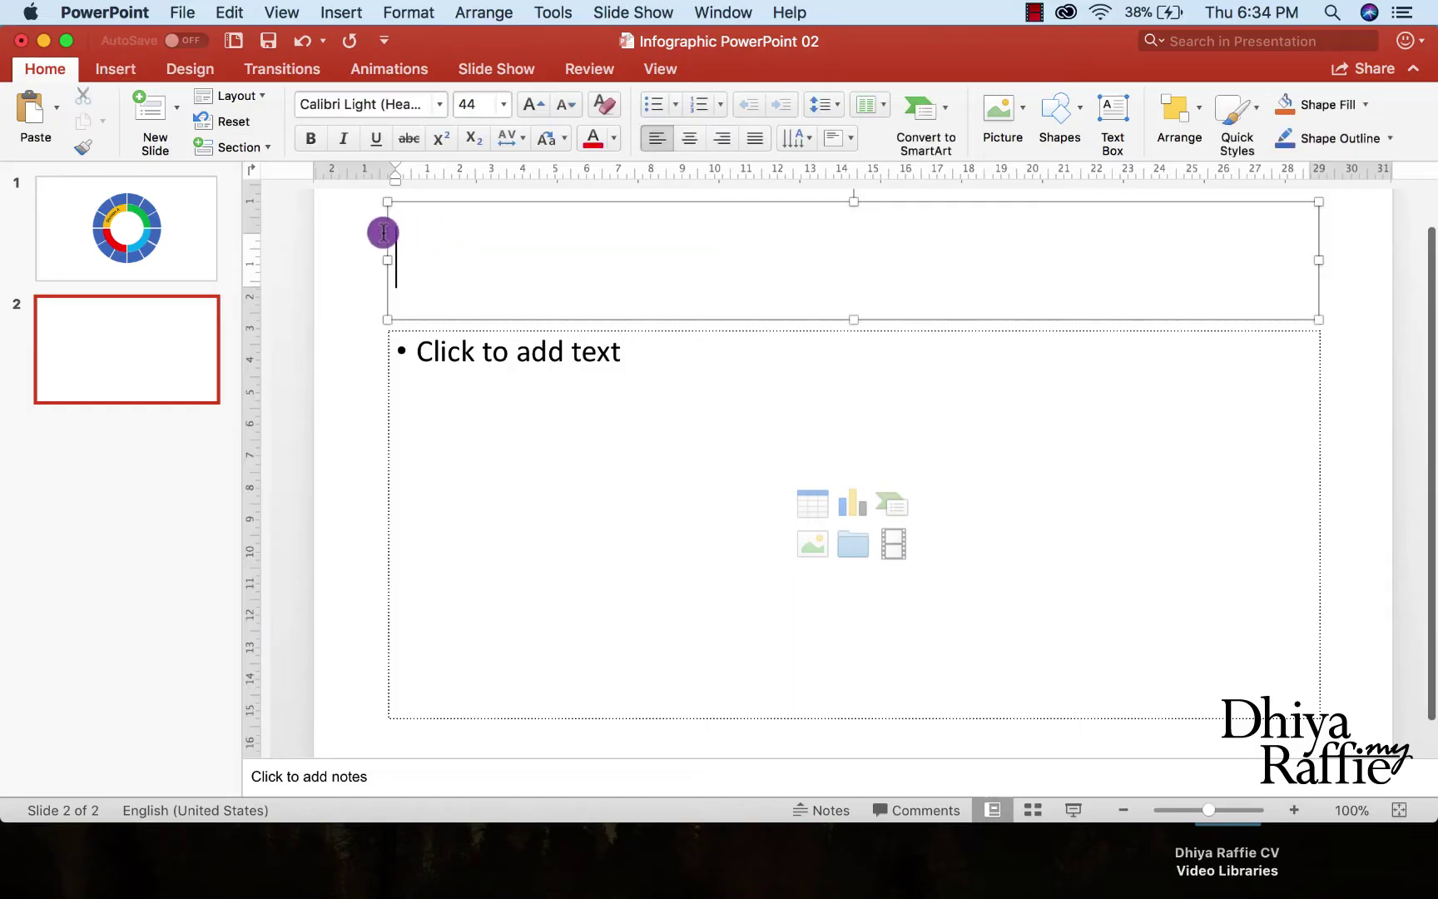
click(370, 240)
click(236, 97)
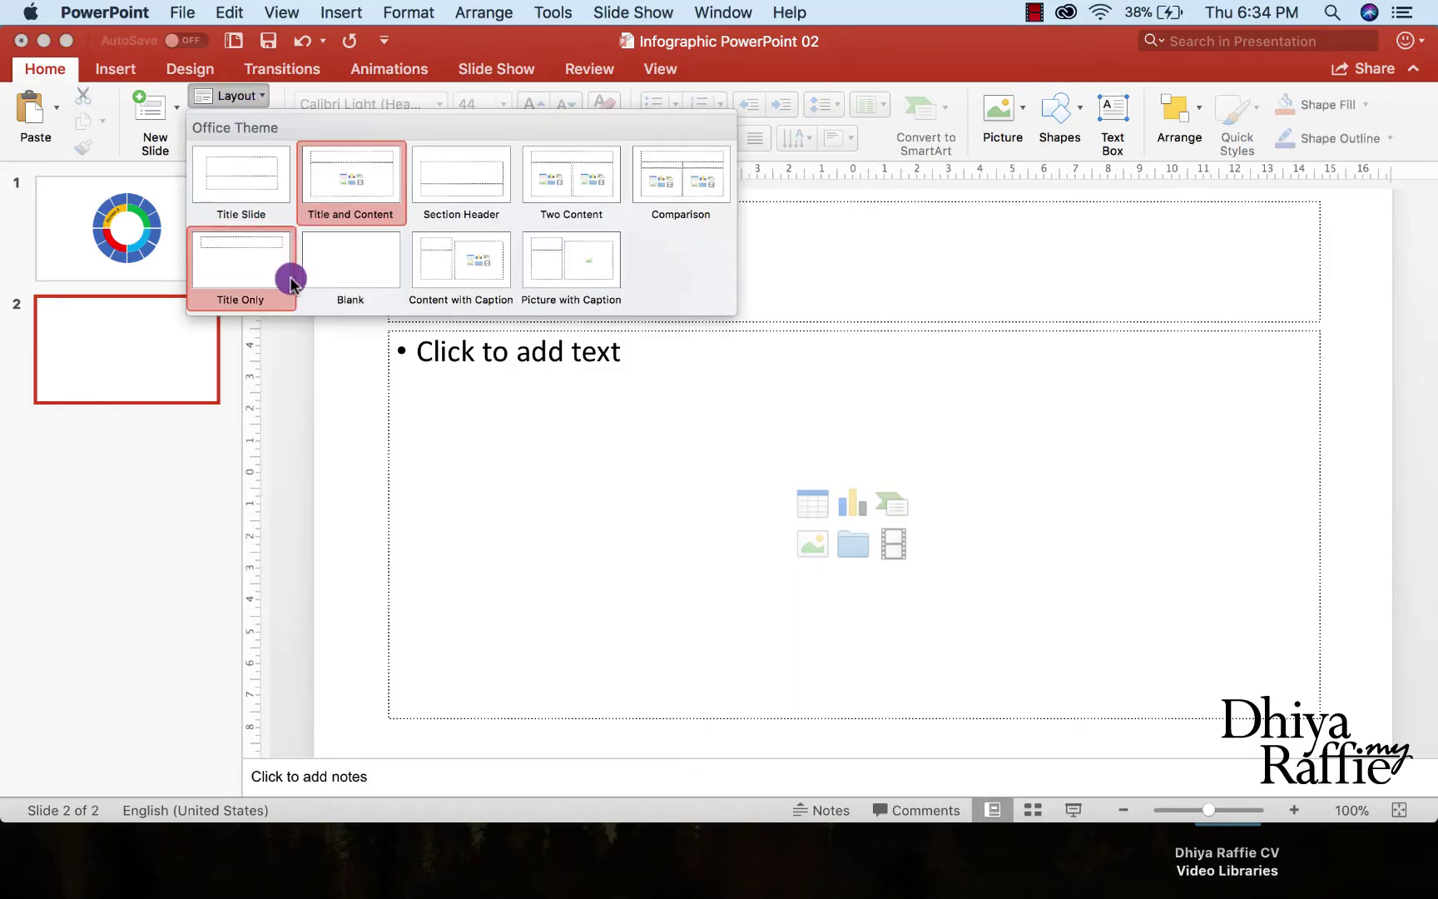
click(319, 270)
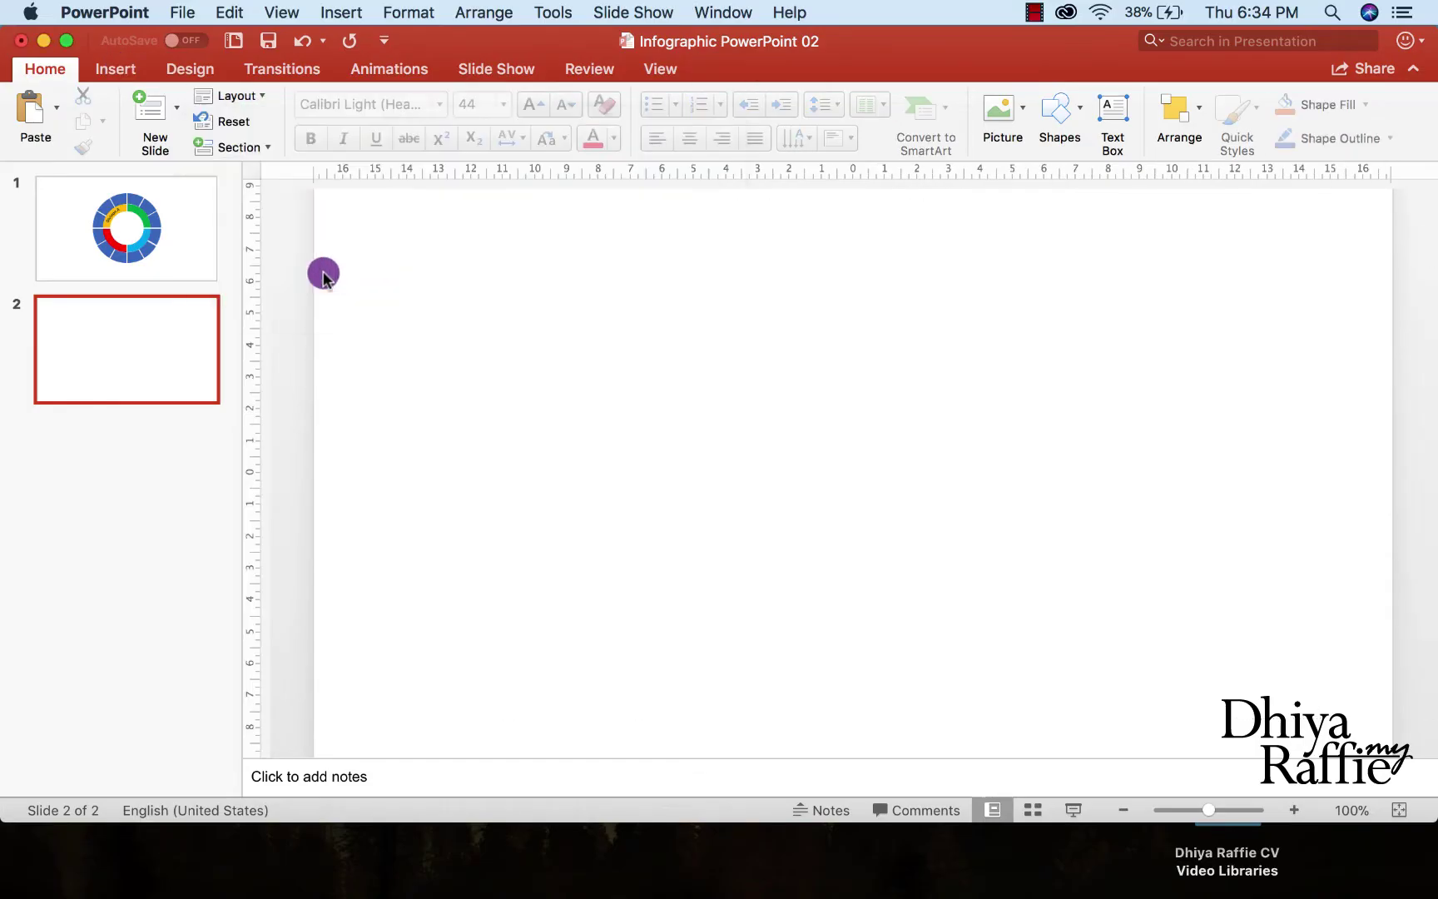
click(117, 68)
Draw a Basic Shapes Donut near the centre of slide 2
click(458, 122)
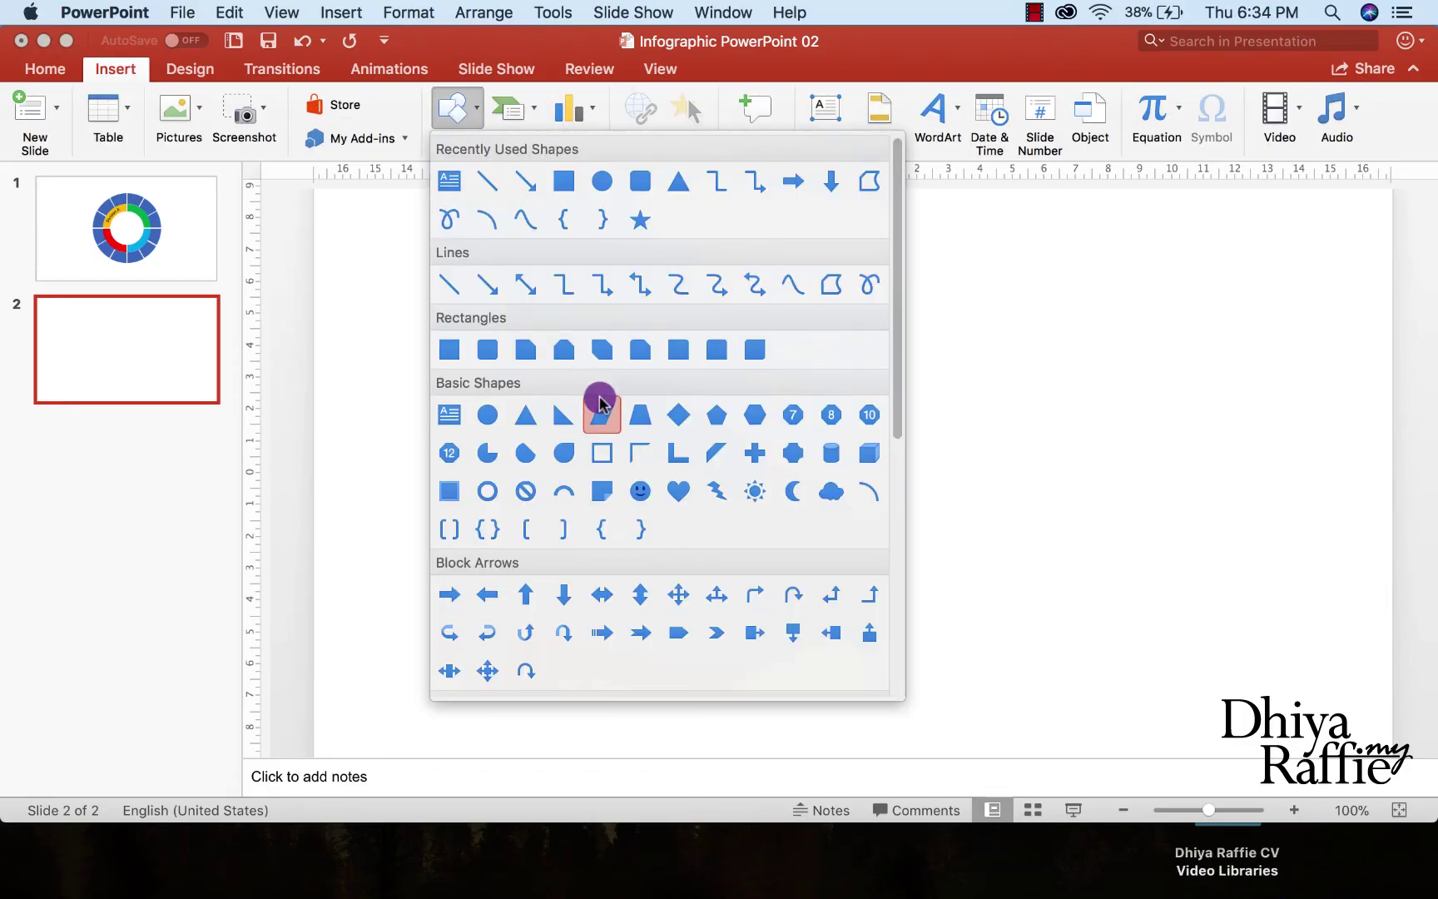
click(489, 493)
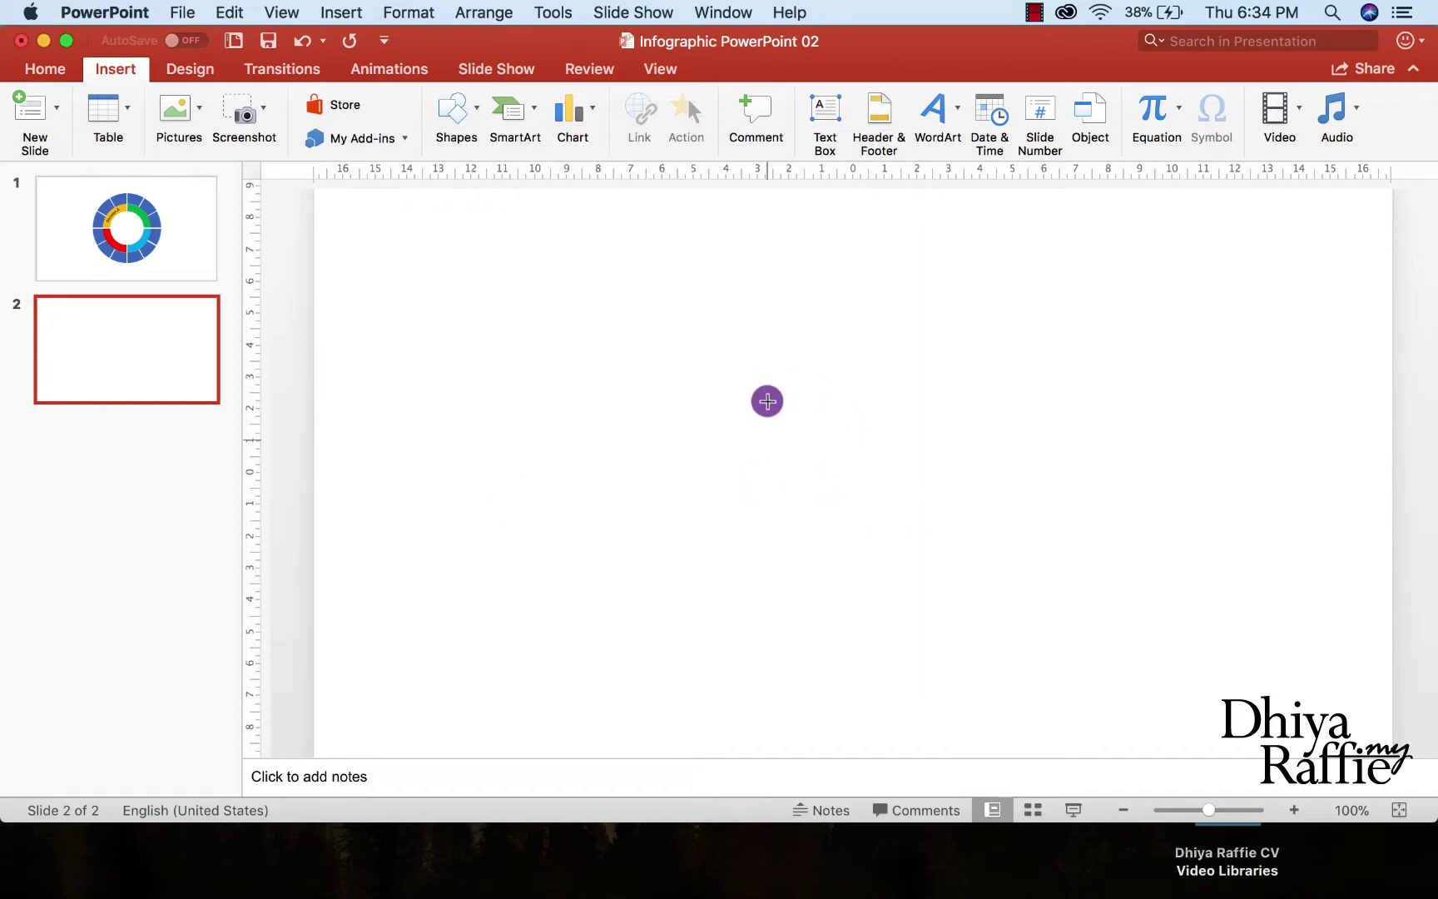
drag(766, 400, 894, 411)
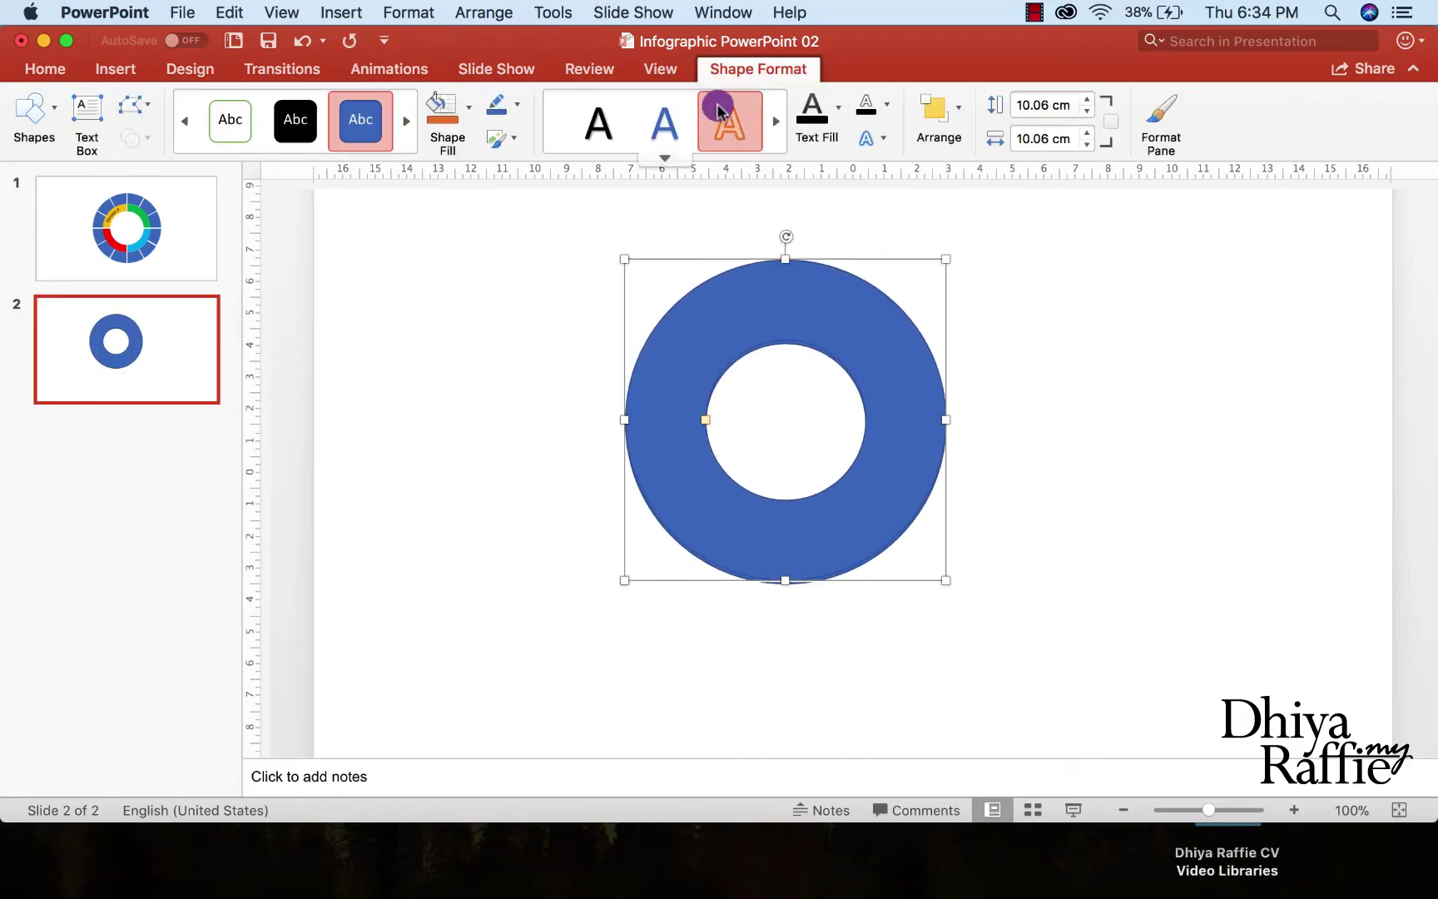
Turn on the slide guides from the View tab
click(670, 71)
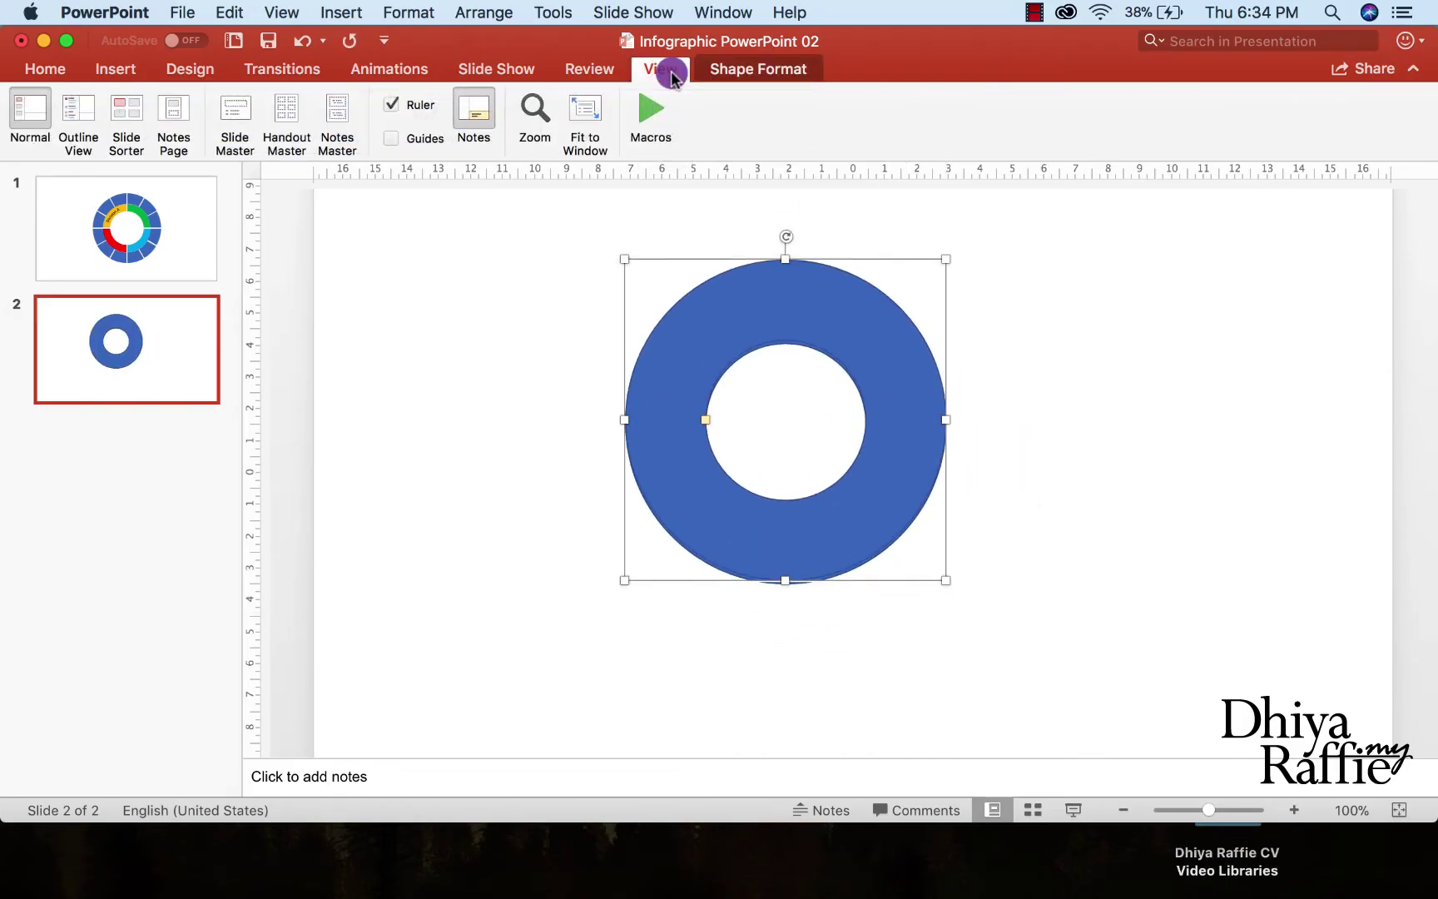
click(391, 138)
click(1016, 377)
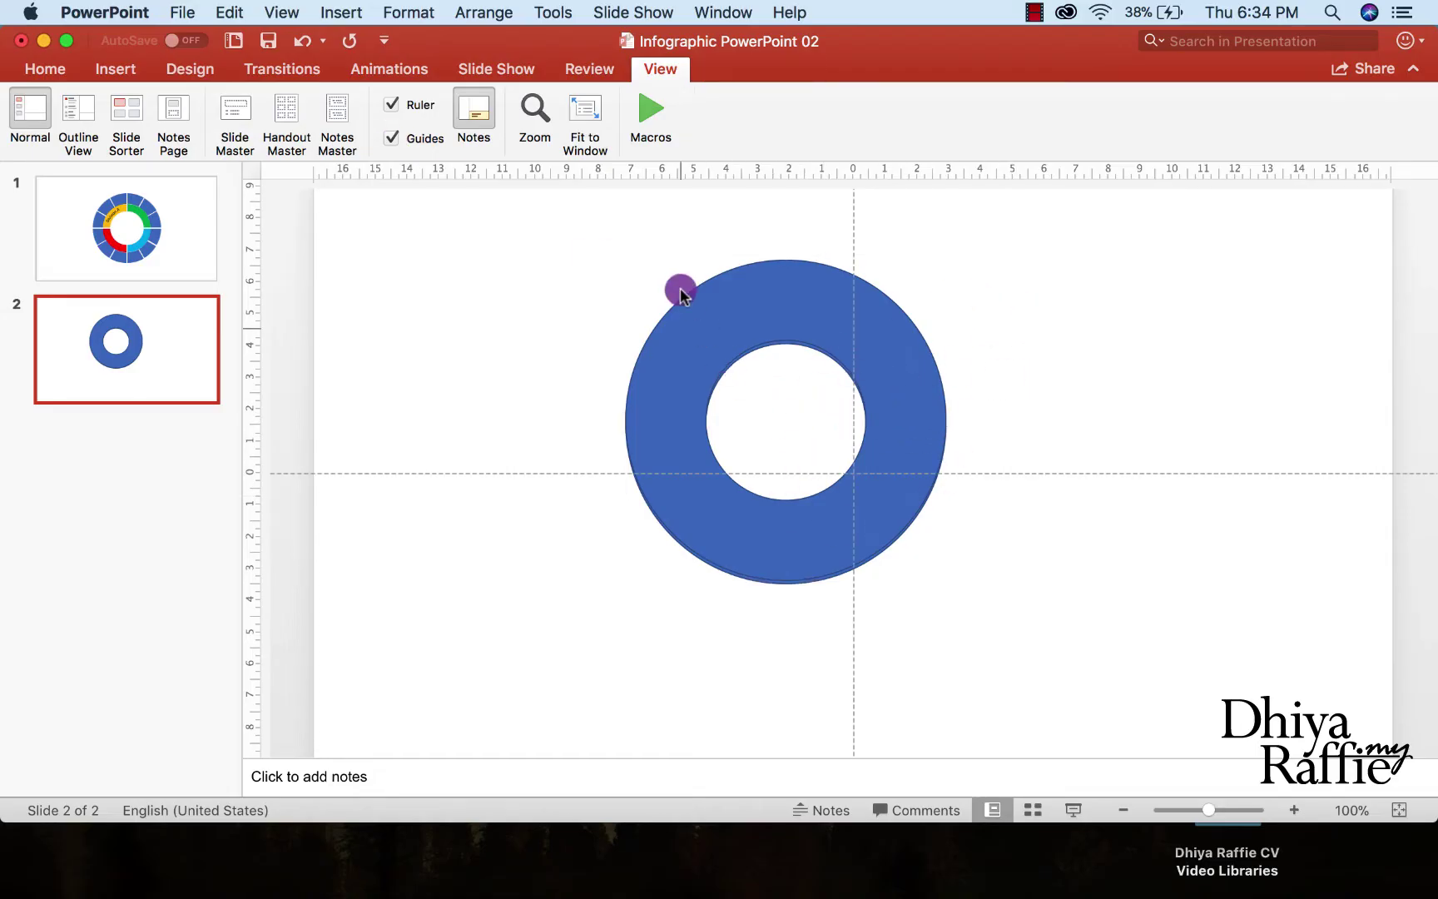
Enlarge the donut to nearly full slide height, deleting the leftover smaller donut
click(721, 339)
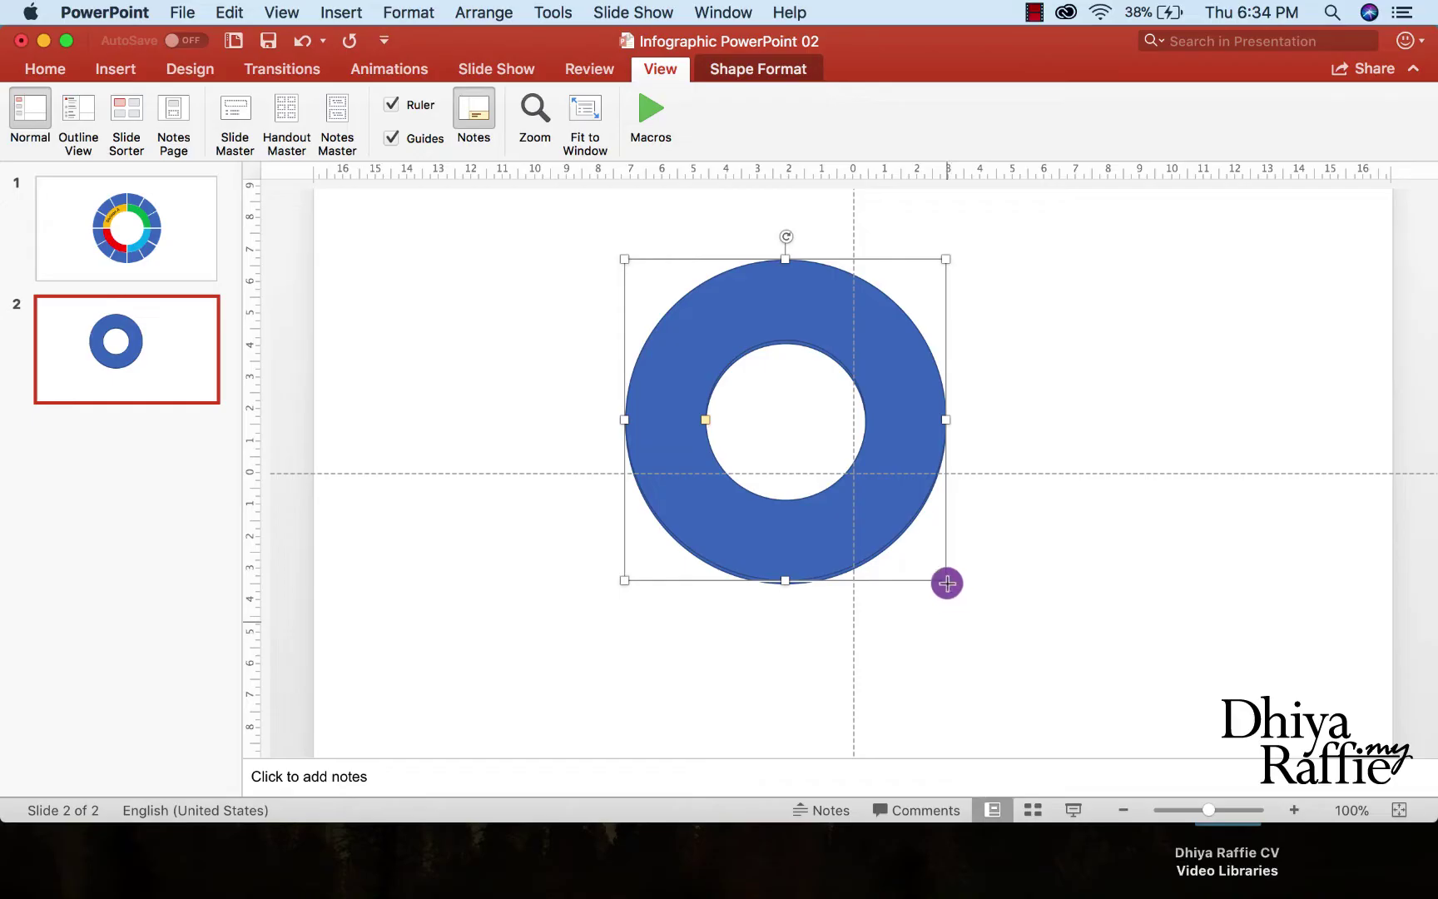
drag(946, 582, 1095, 684)
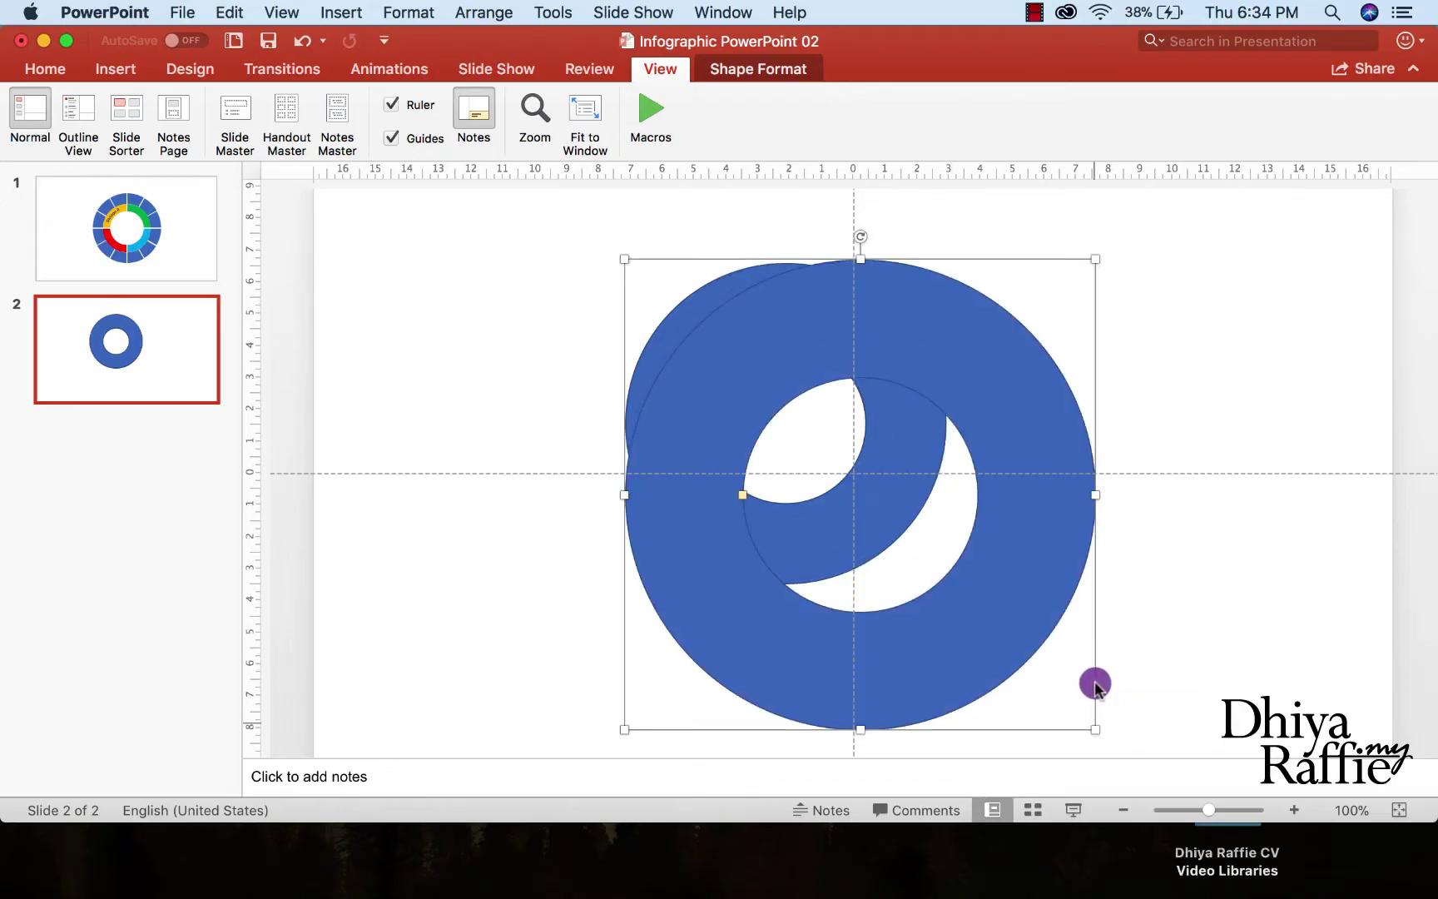
drag(1027, 596, 1128, 610)
click(704, 380)
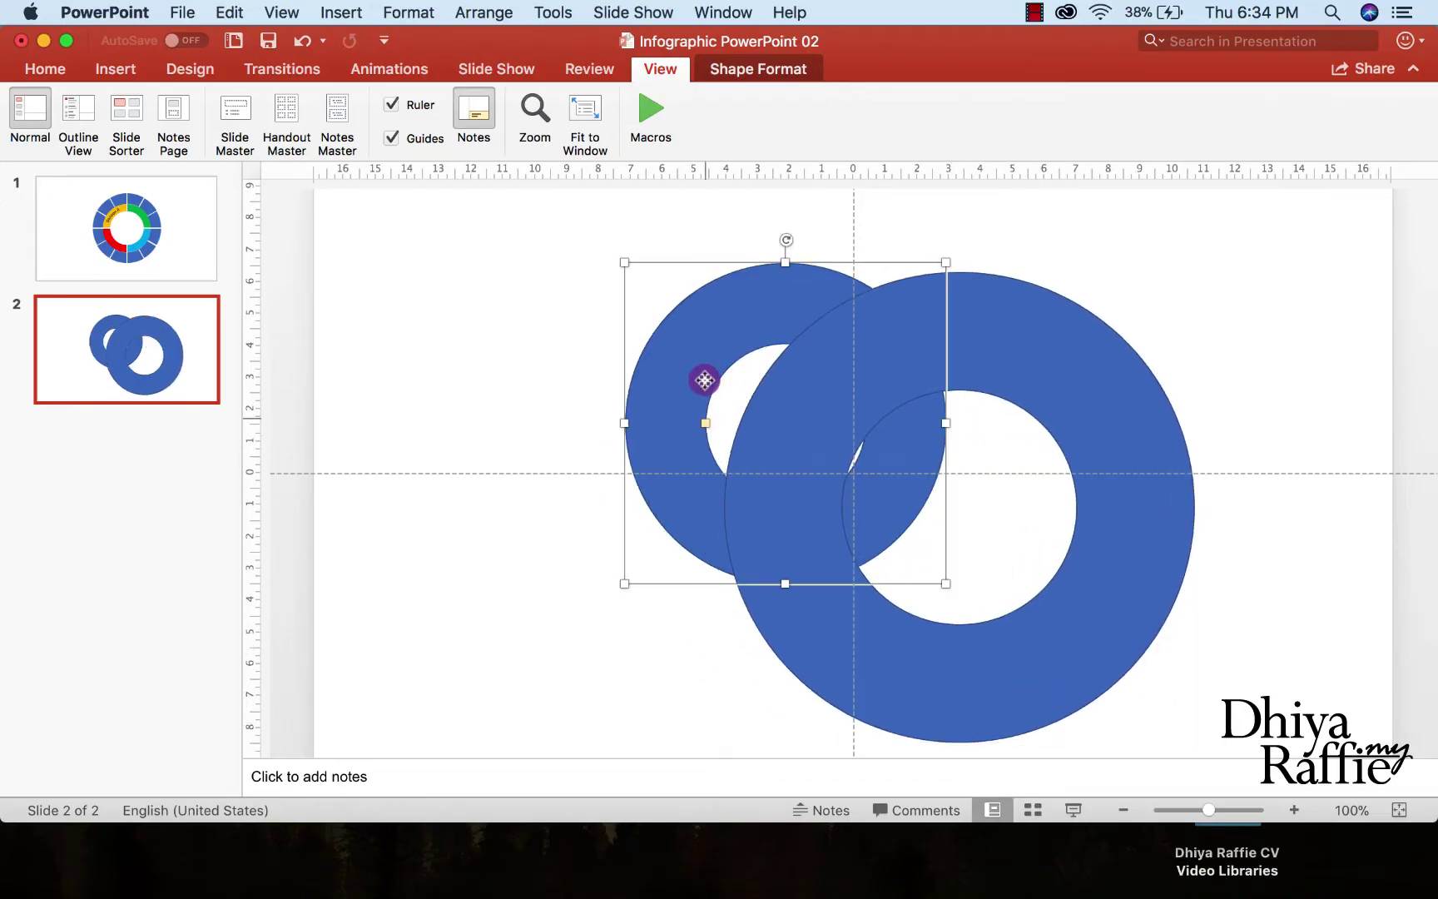
key(BackSpace)
drag(818, 375, 649, 289)
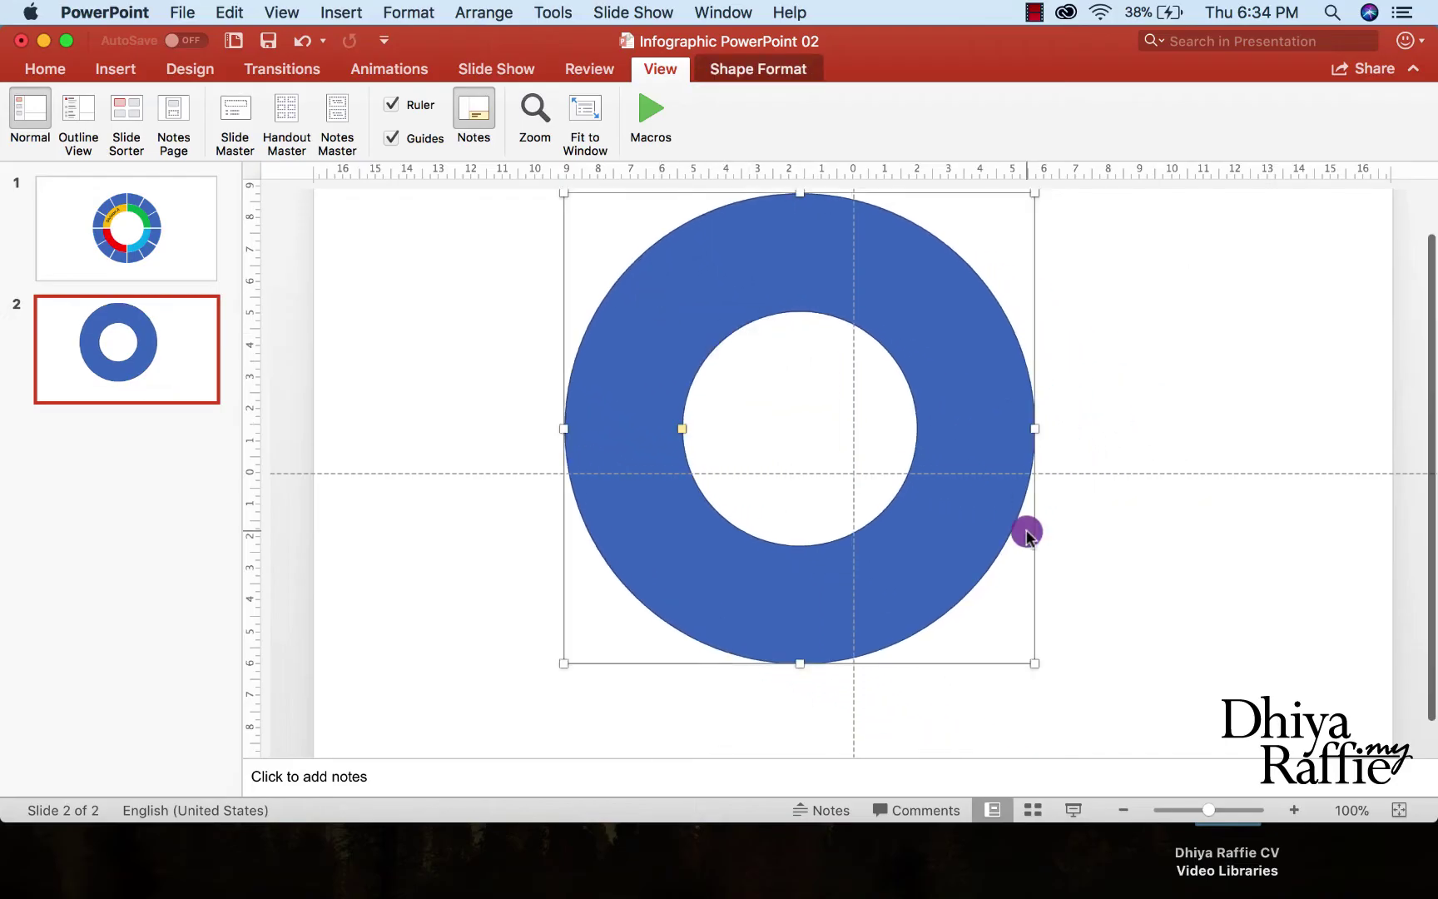
drag(1033, 660, 1112, 708)
drag(1038, 582, 1063, 572)
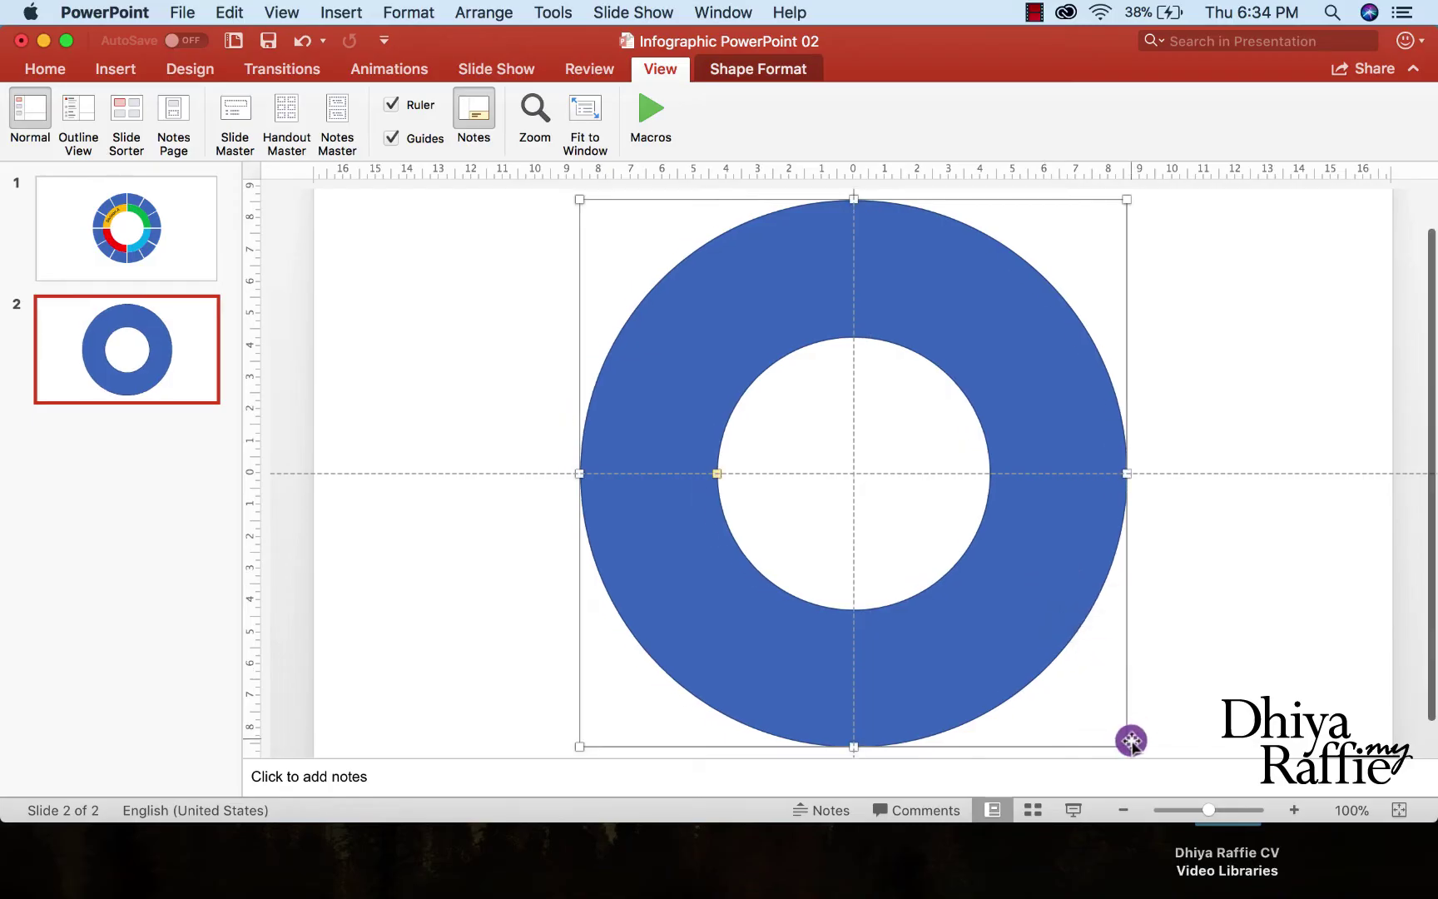
drag(1124, 746, 1108, 727)
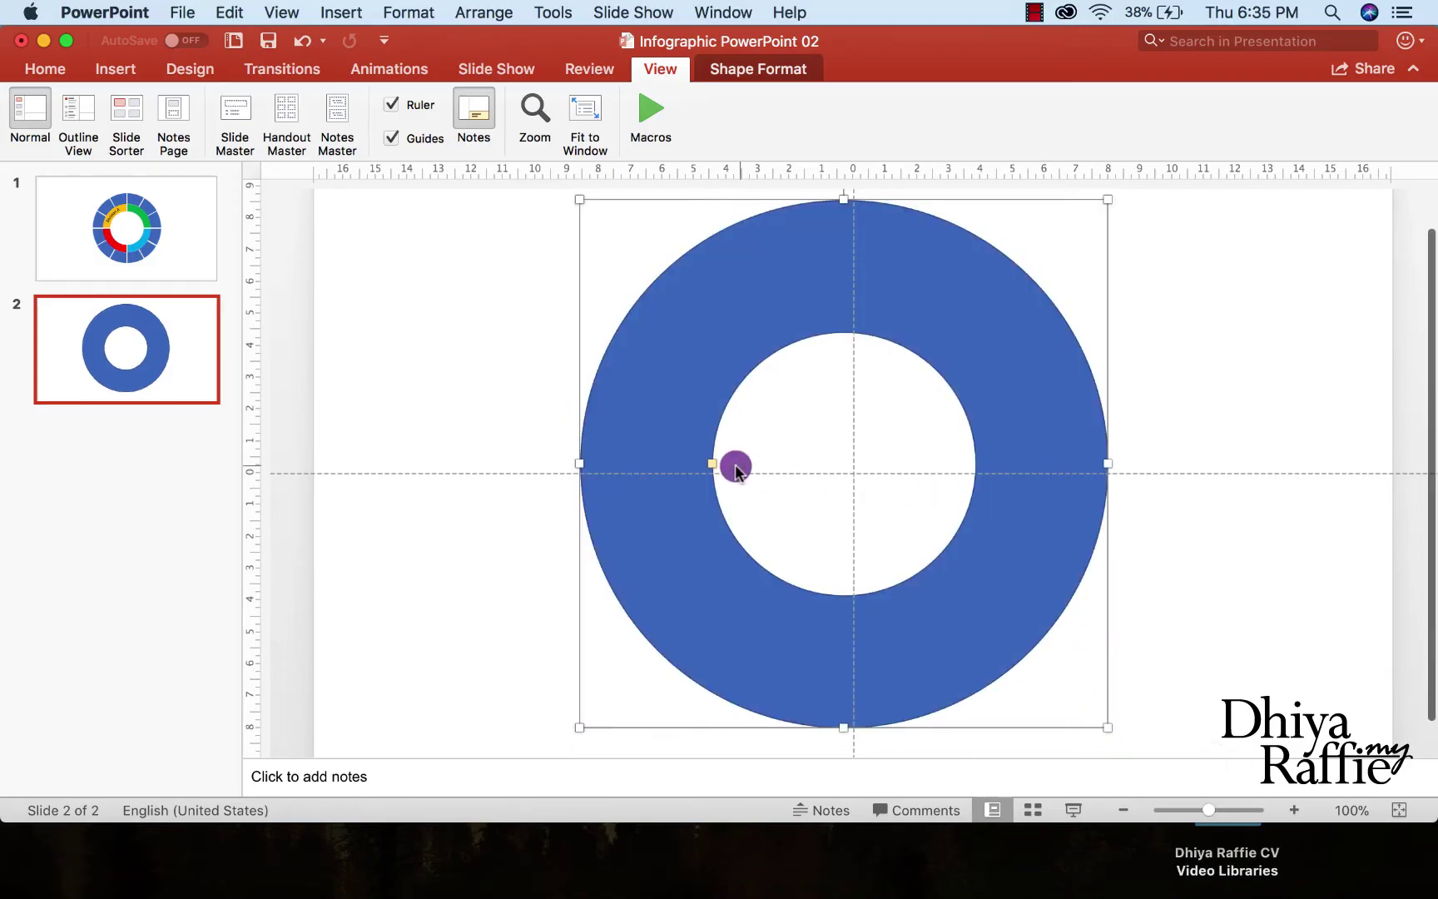
Widen the donut's hole to thin the ring and snap it onto the vertical guide
drag(712, 463, 664, 432)
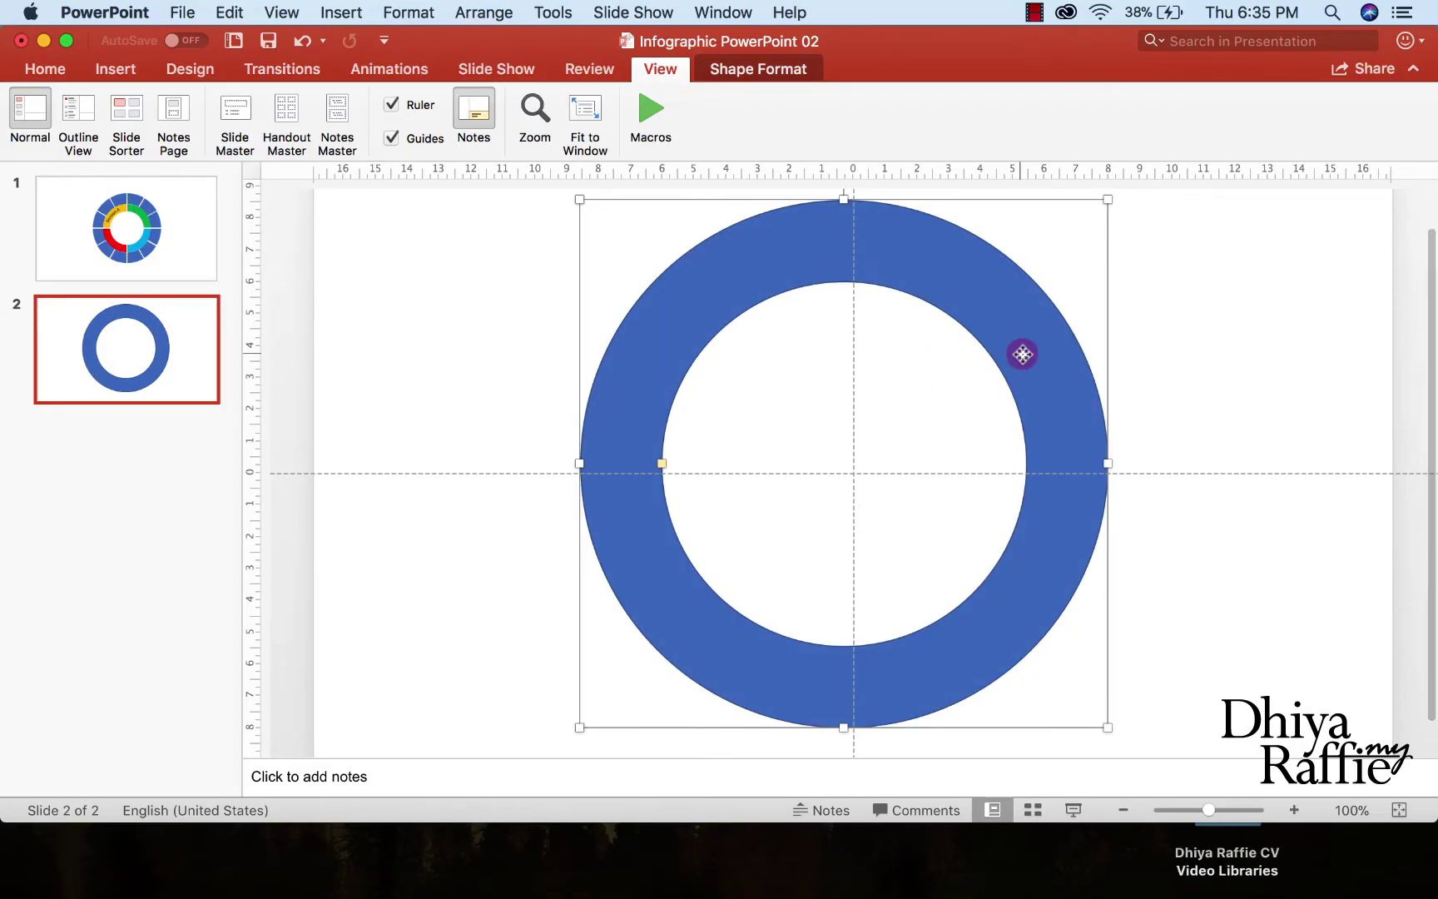
drag(1020, 354, 901, 296)
click(1191, 347)
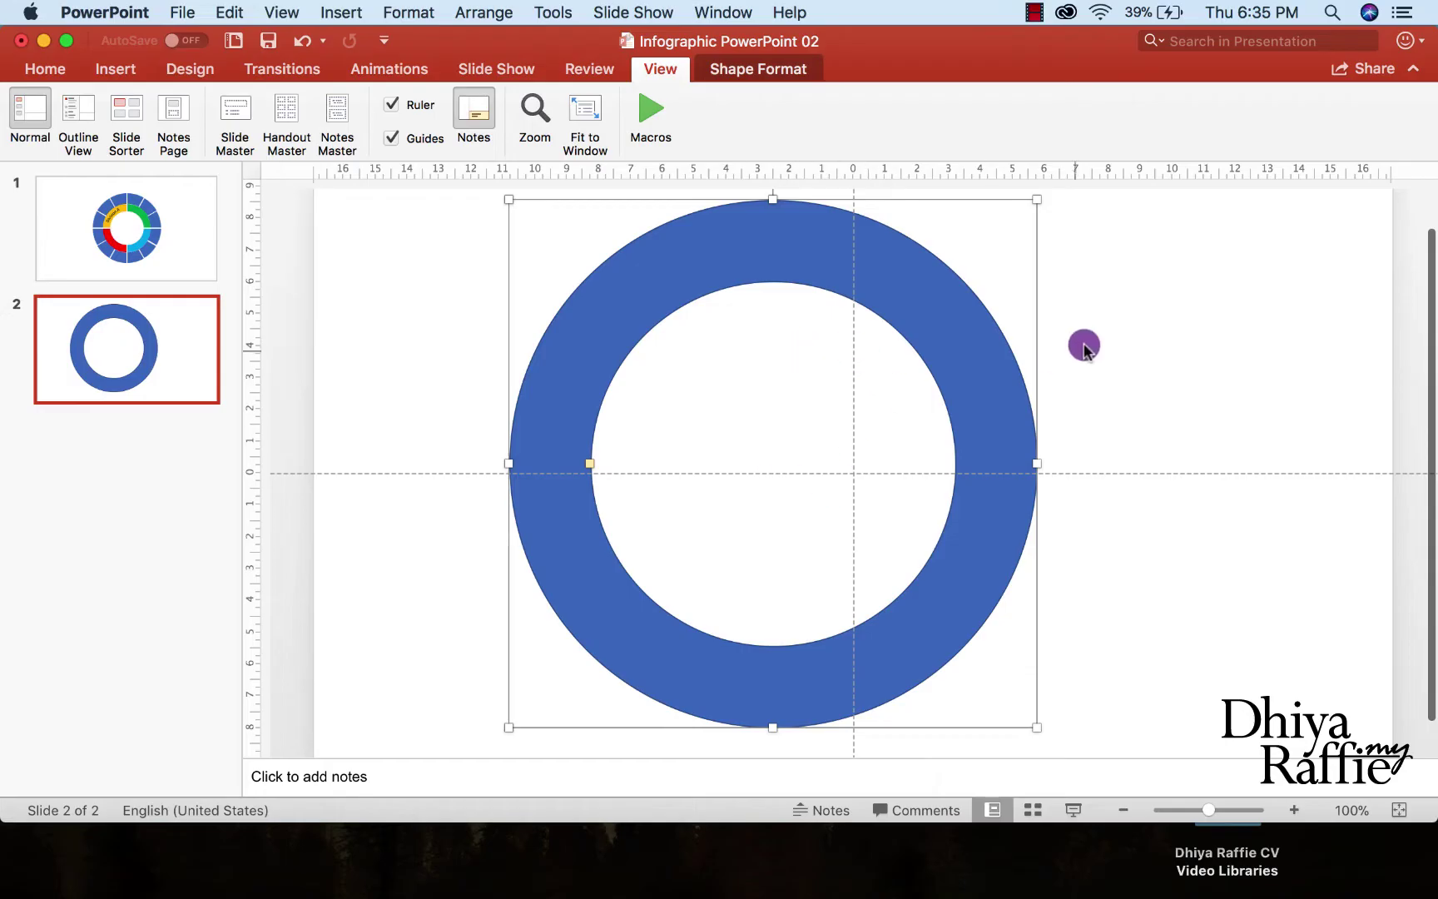
click(1063, 319)
click(972, 341)
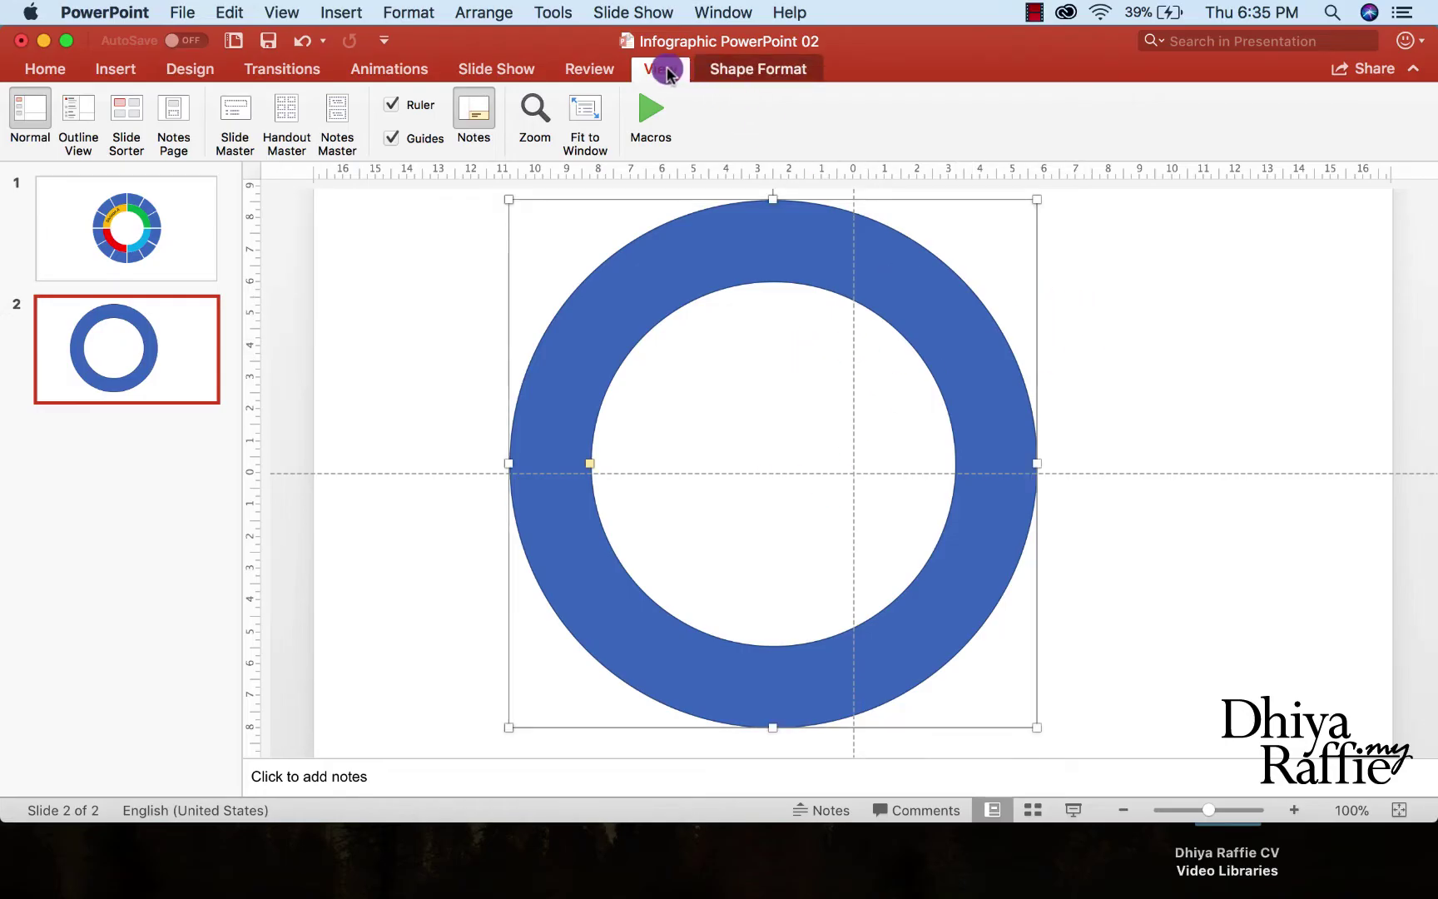
Align the 16.54 cm donut to the slide's centre and middle
click(758, 79)
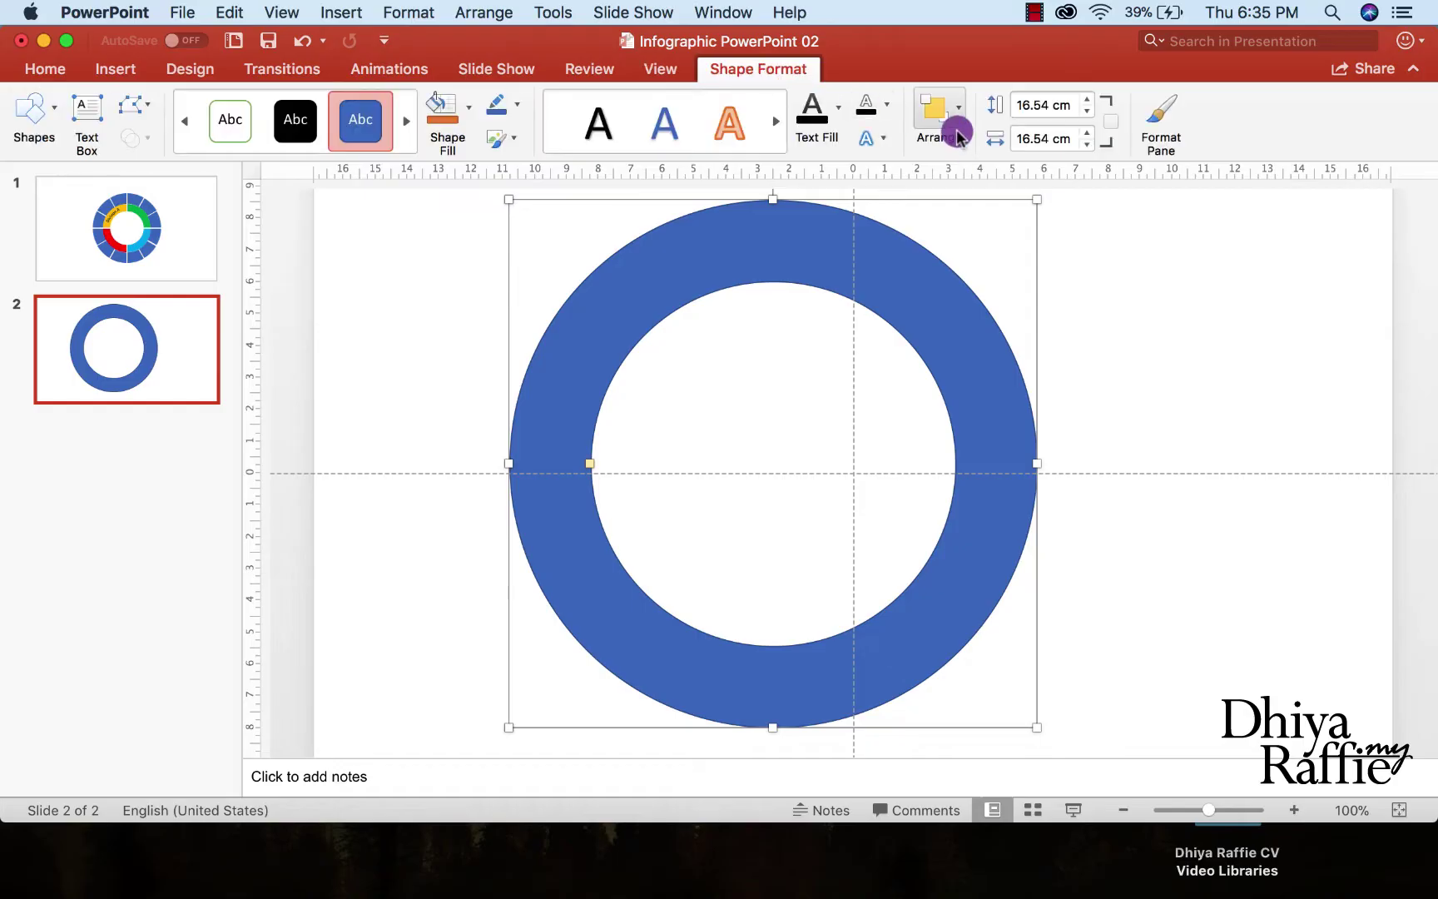
click(957, 131)
click(1022, 194)
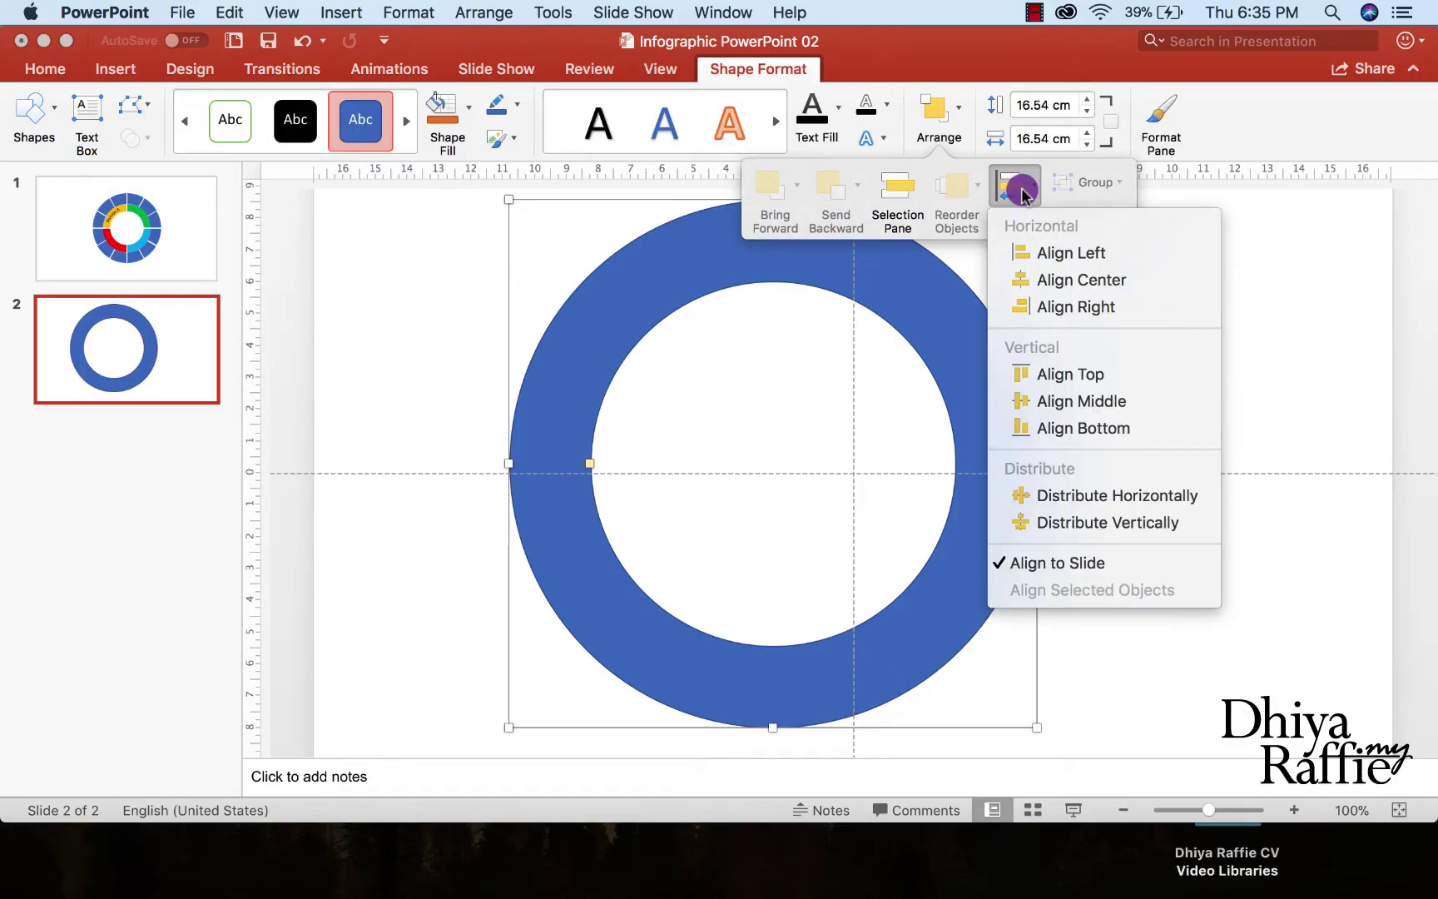
click(1061, 277)
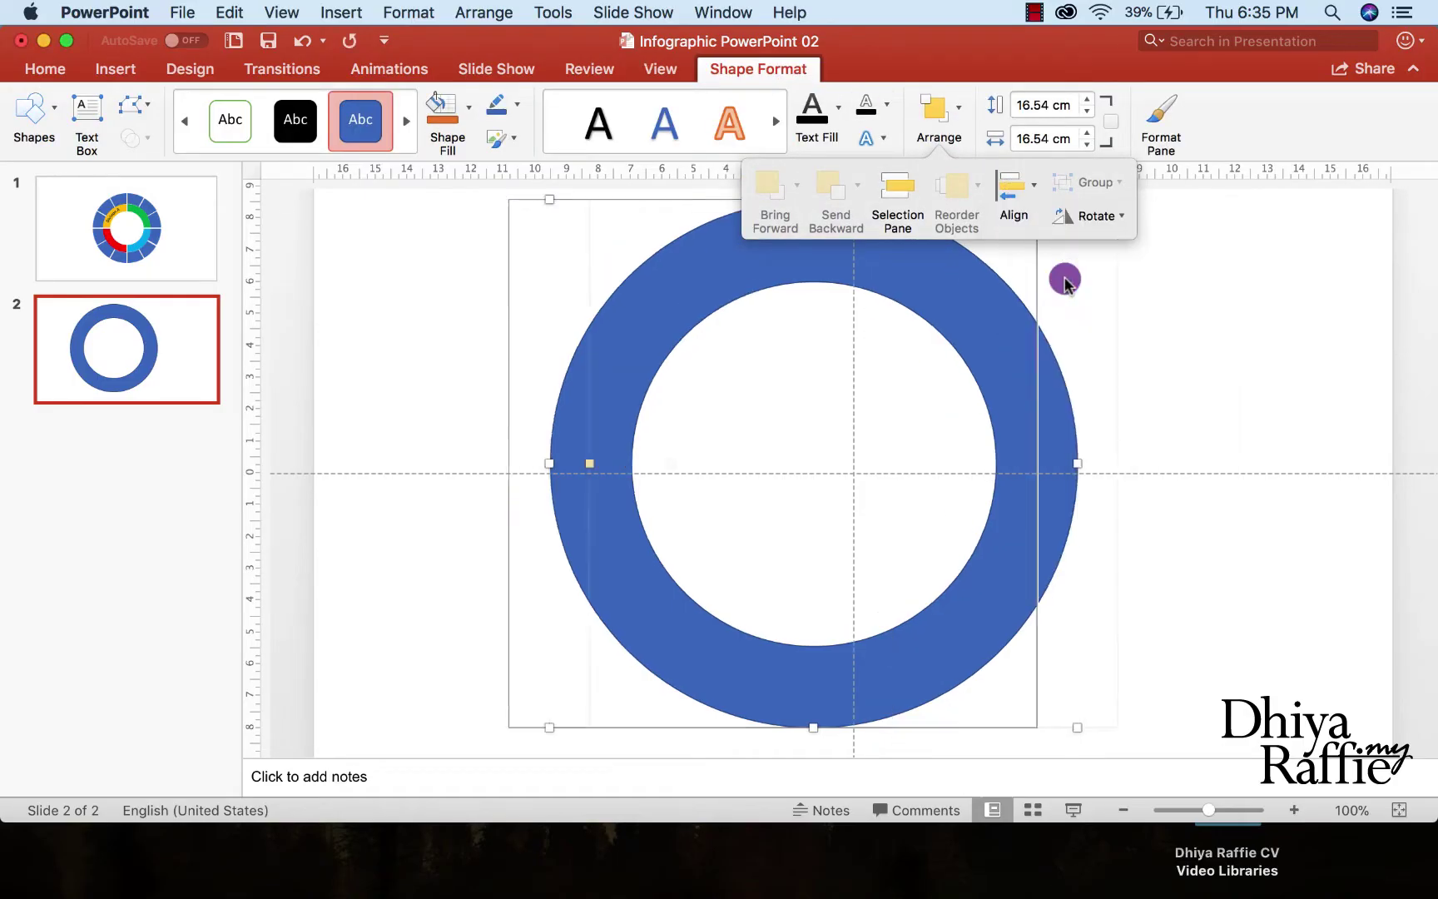
click(1007, 187)
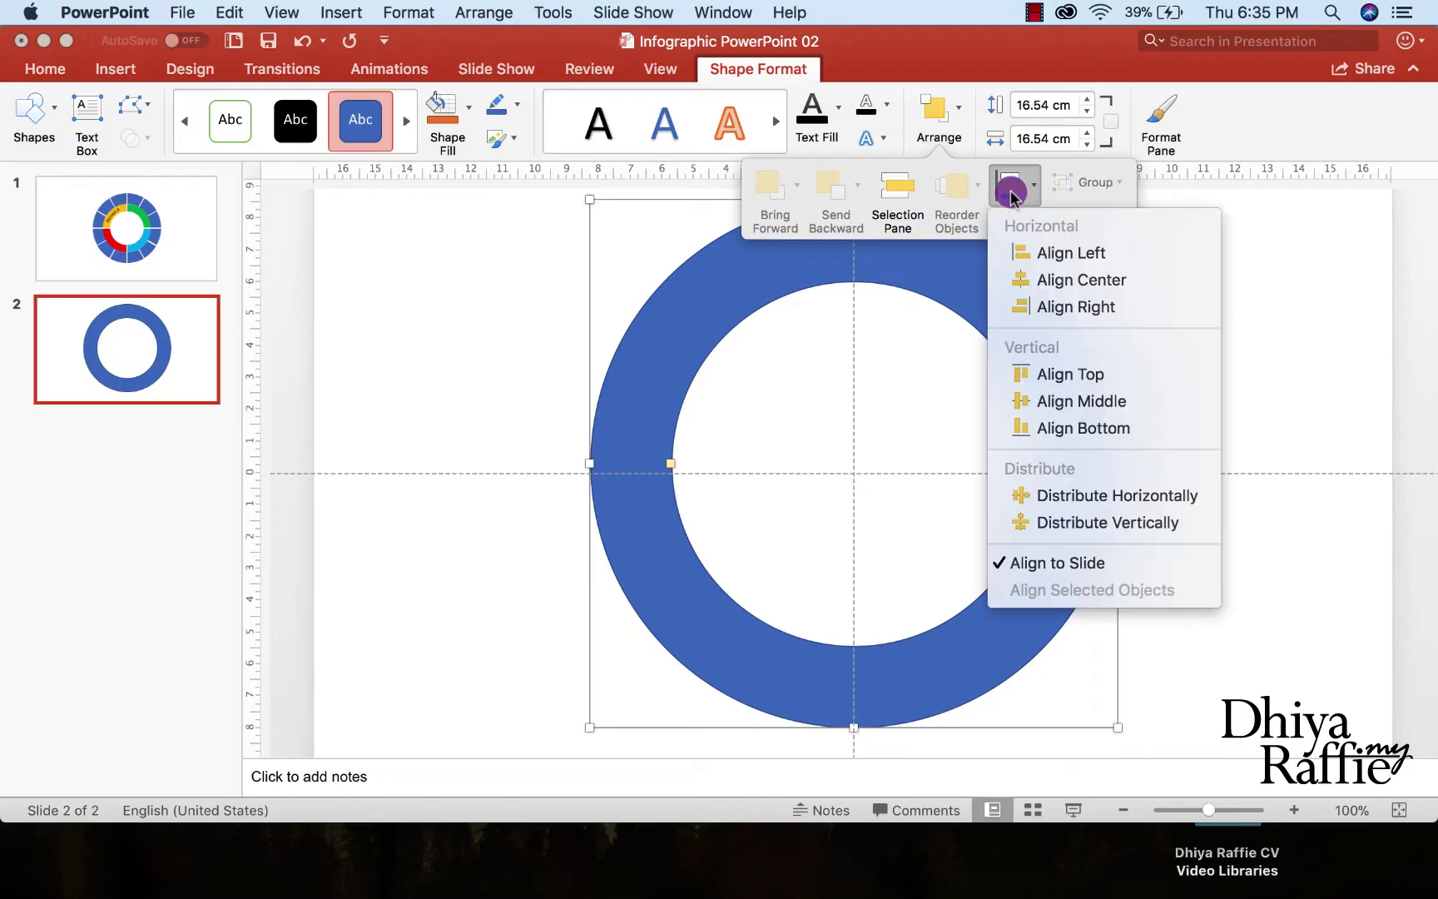
click(1109, 402)
click(1178, 388)
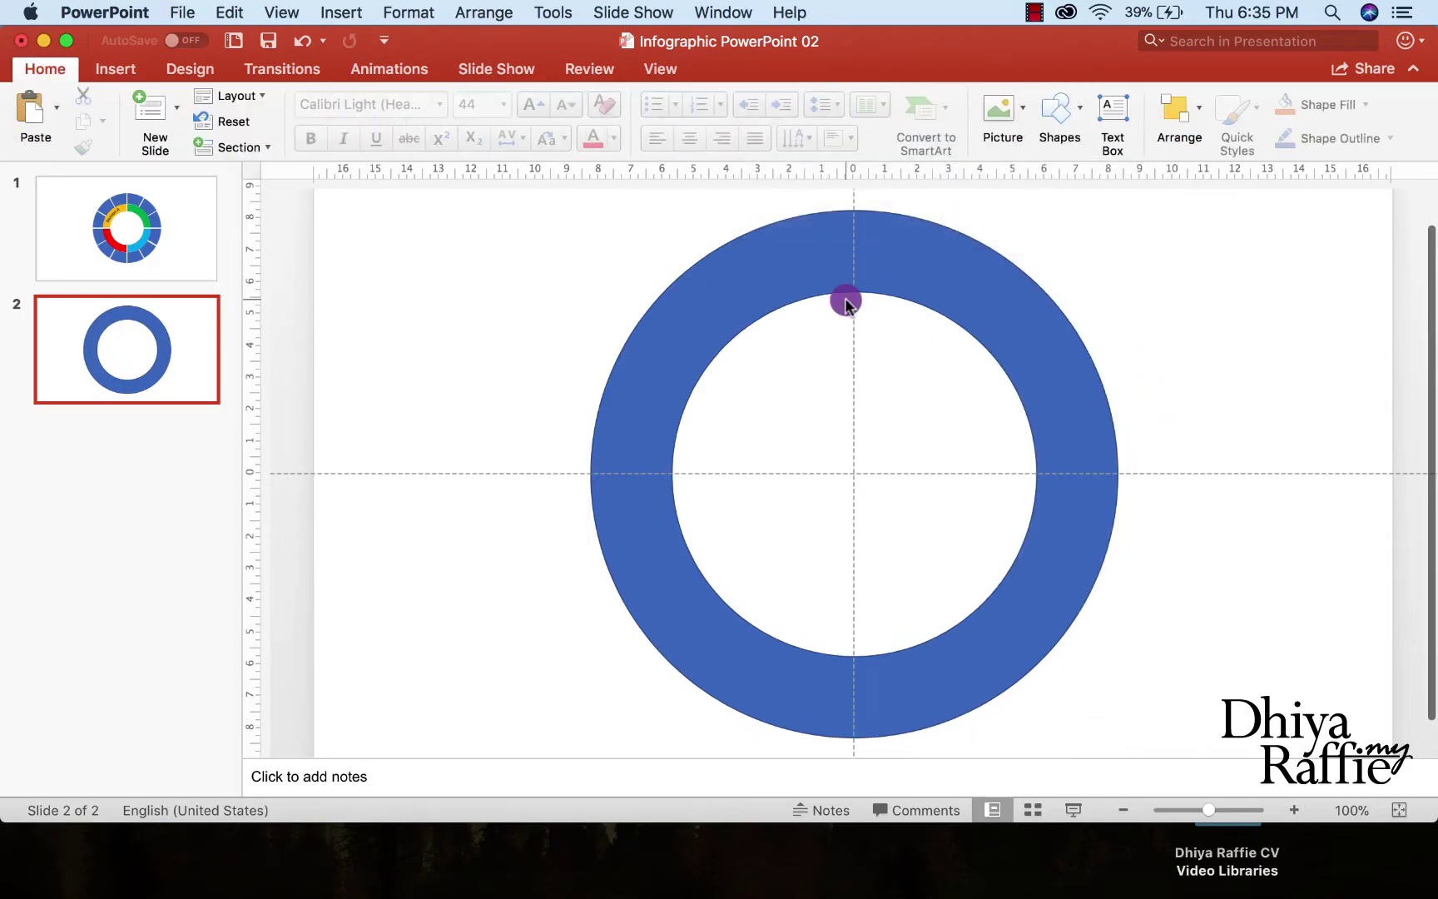
click(1008, 357)
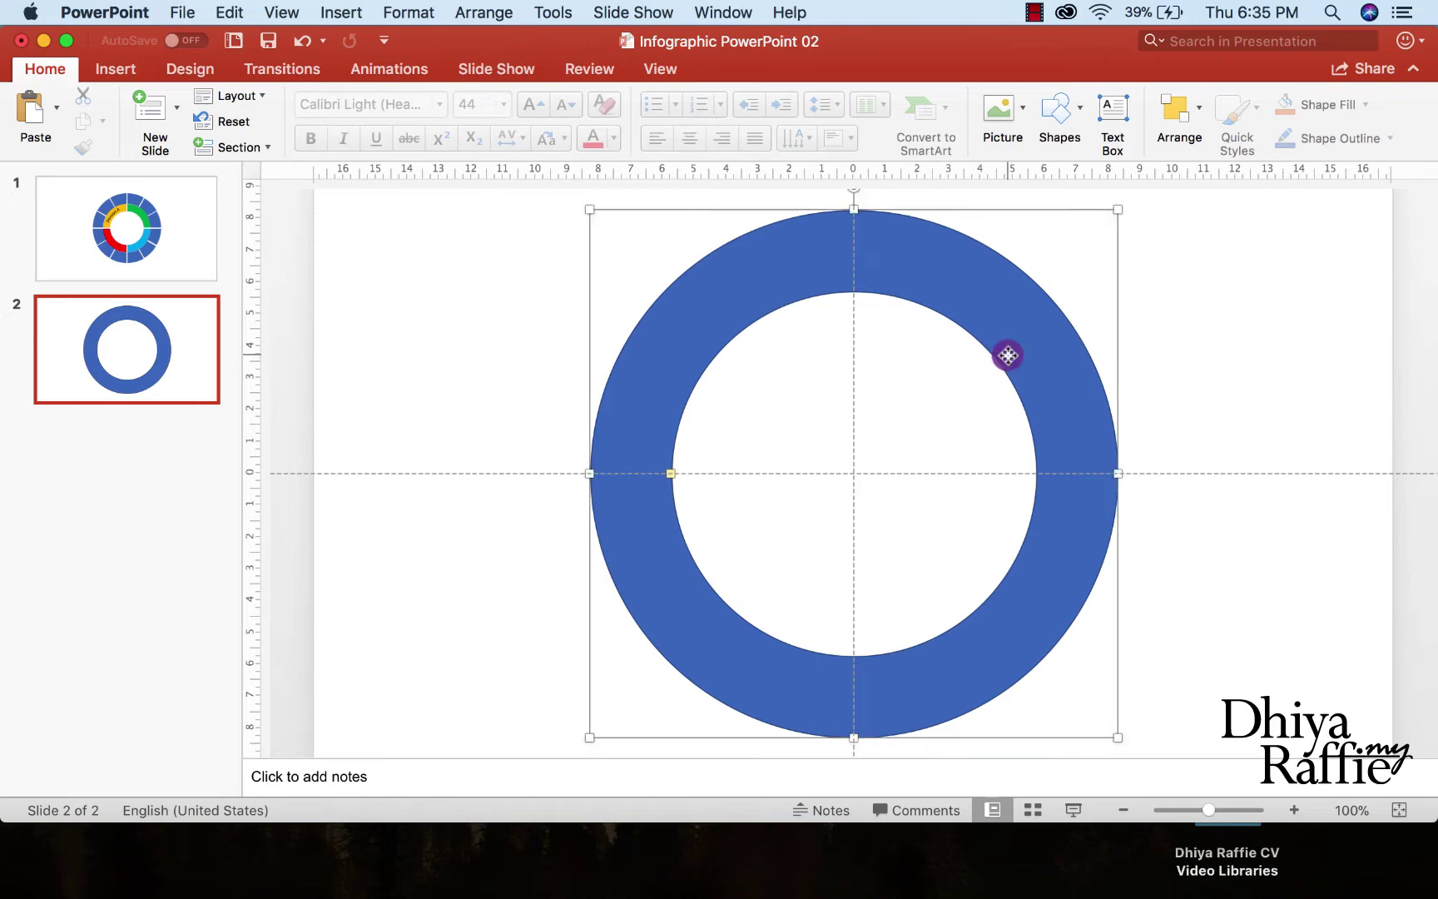
Copy the donut and paste a duplicate
click(229, 12)
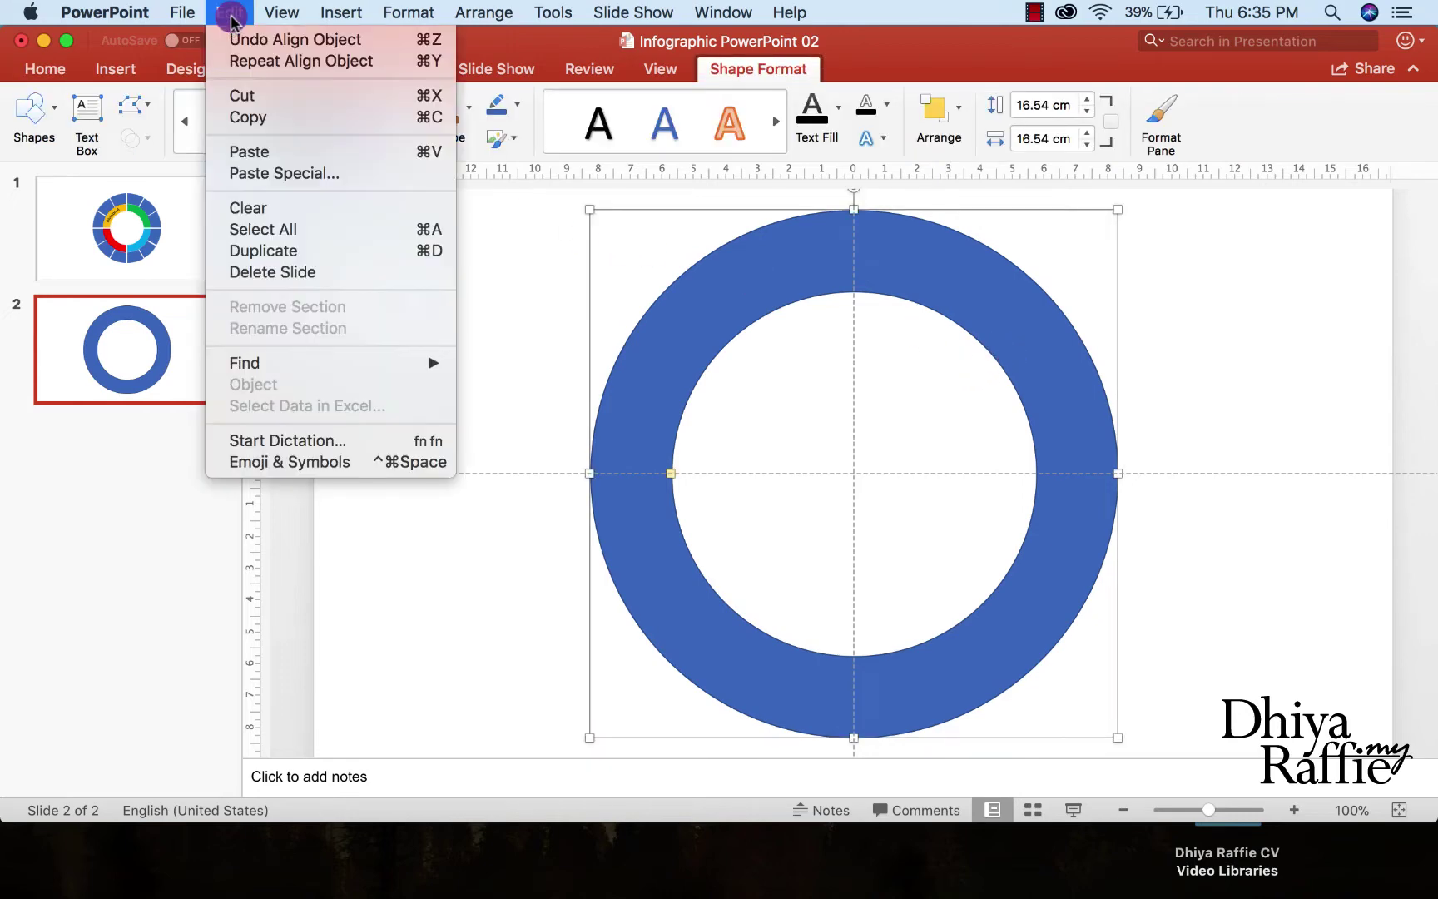
click(263, 121)
click(229, 12)
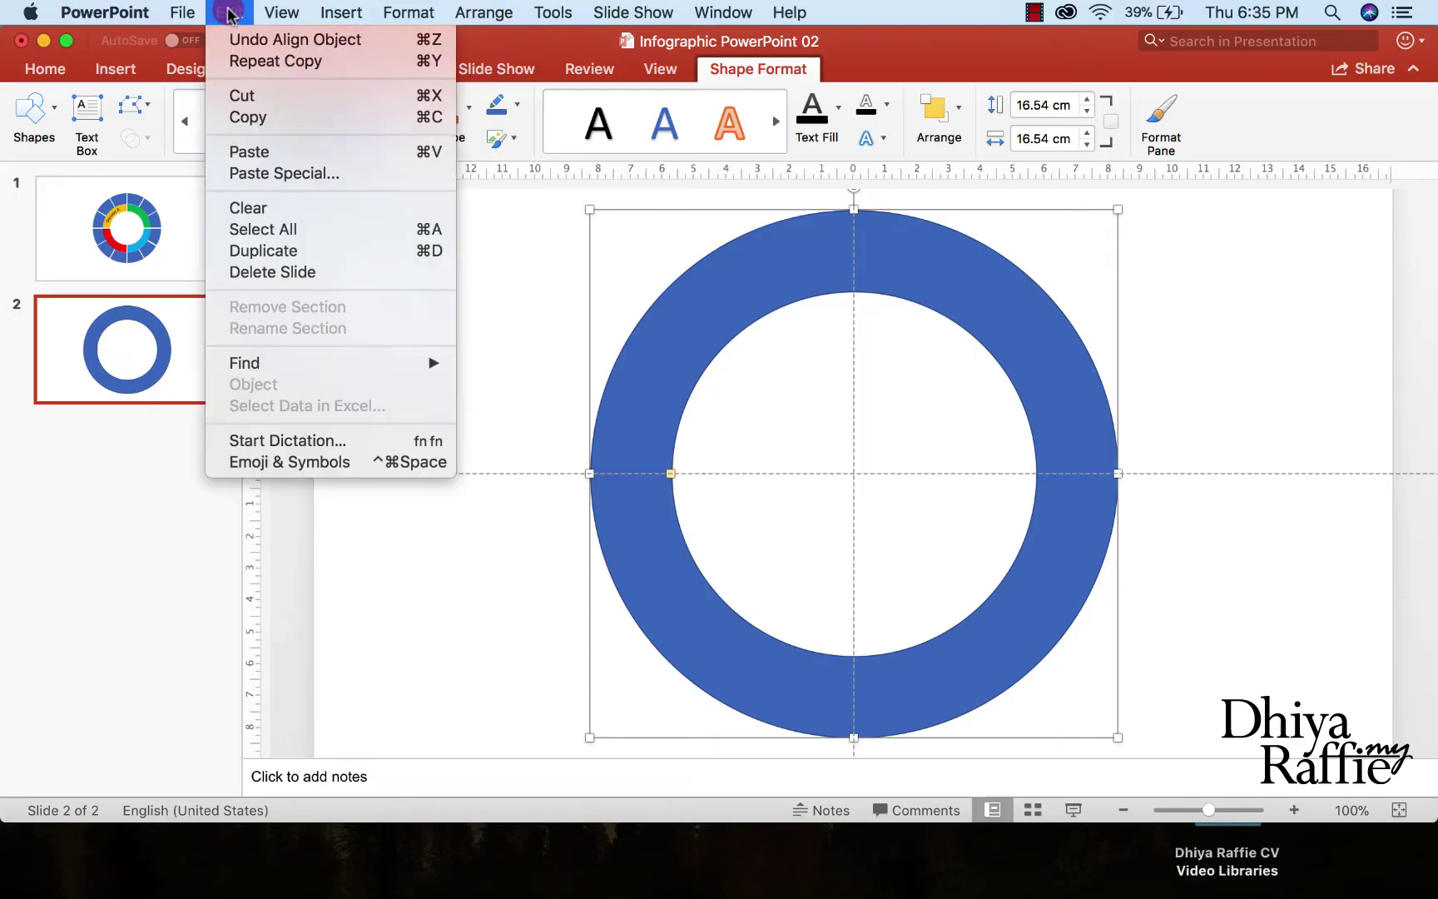
click(258, 152)
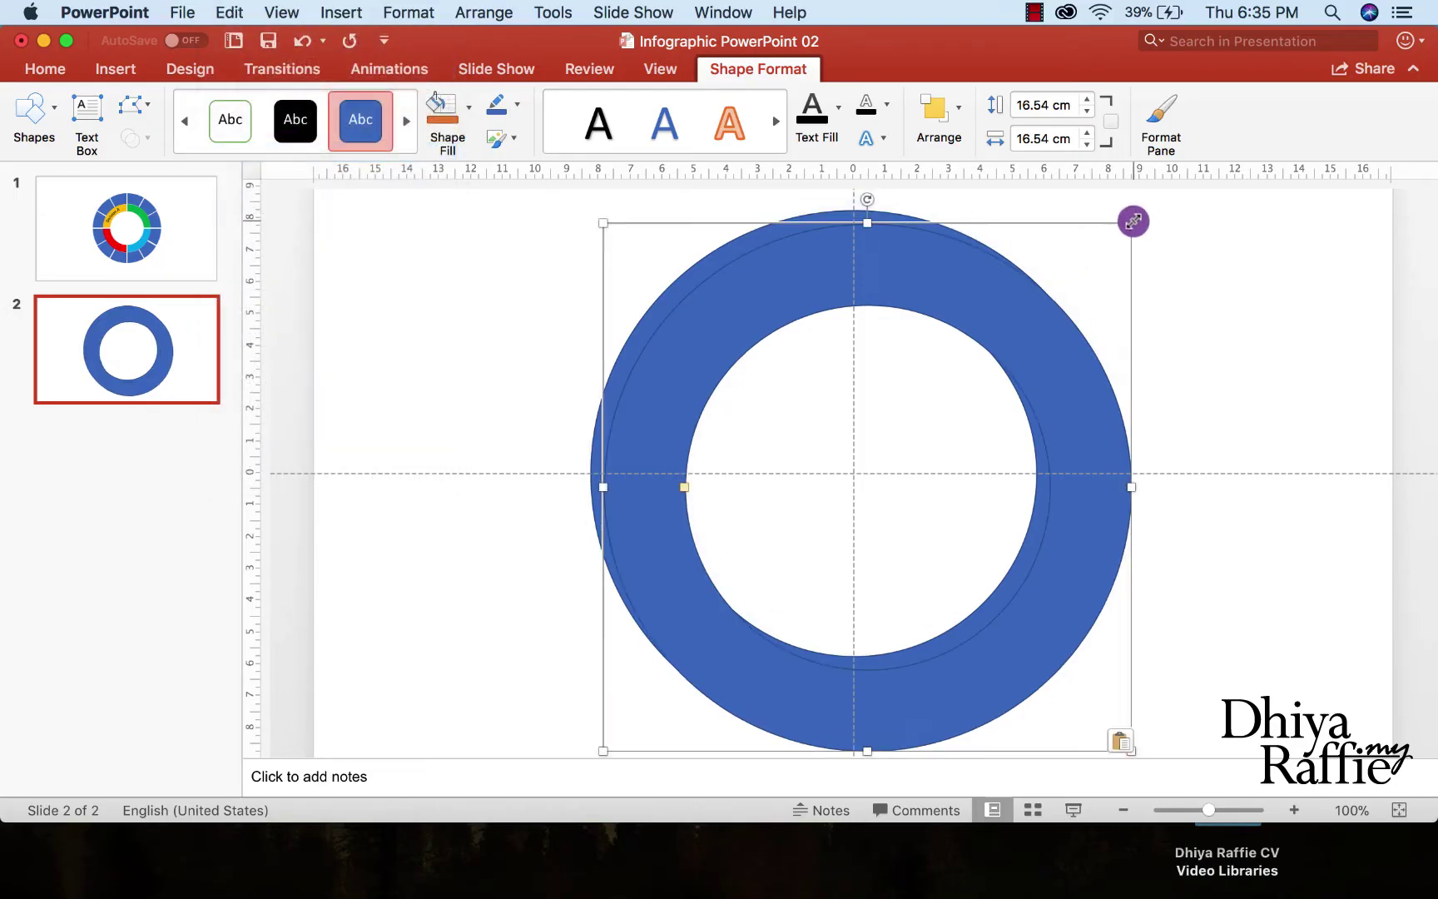
Shrink the pasted donut to about 10.5 cm and centre it inside the big ring
drag(1128, 228, 1043, 325)
drag(953, 427, 984, 371)
drag(1074, 249, 1041, 284)
drag(954, 371, 984, 346)
drag(1067, 261, 1005, 330)
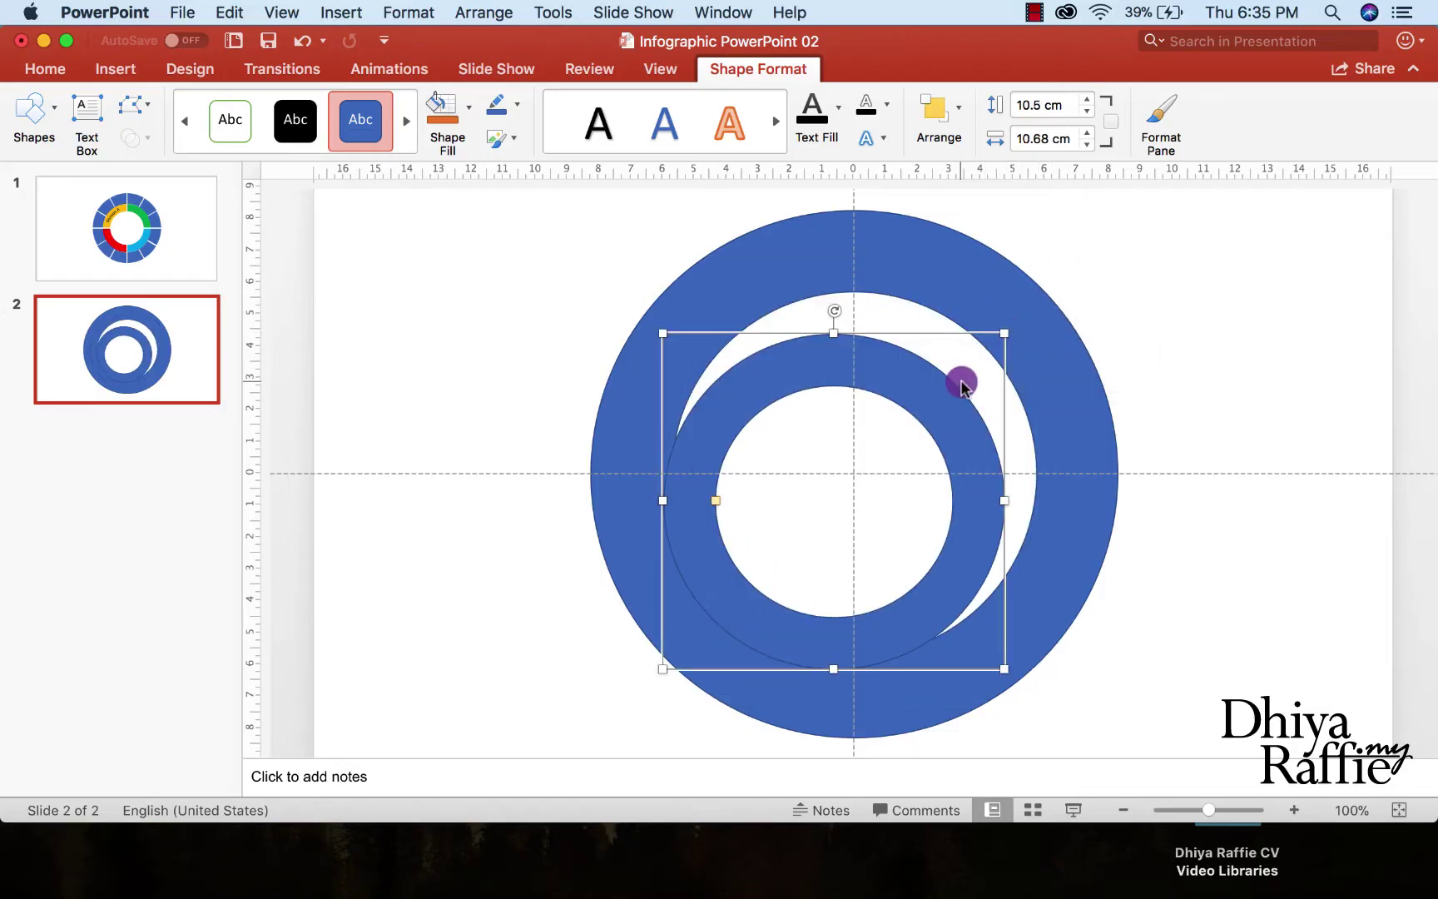
mouse_move(955, 379)
mouse_down()
mouse_move(959, 392)
mouse_move(967, 374)
mouse_up()
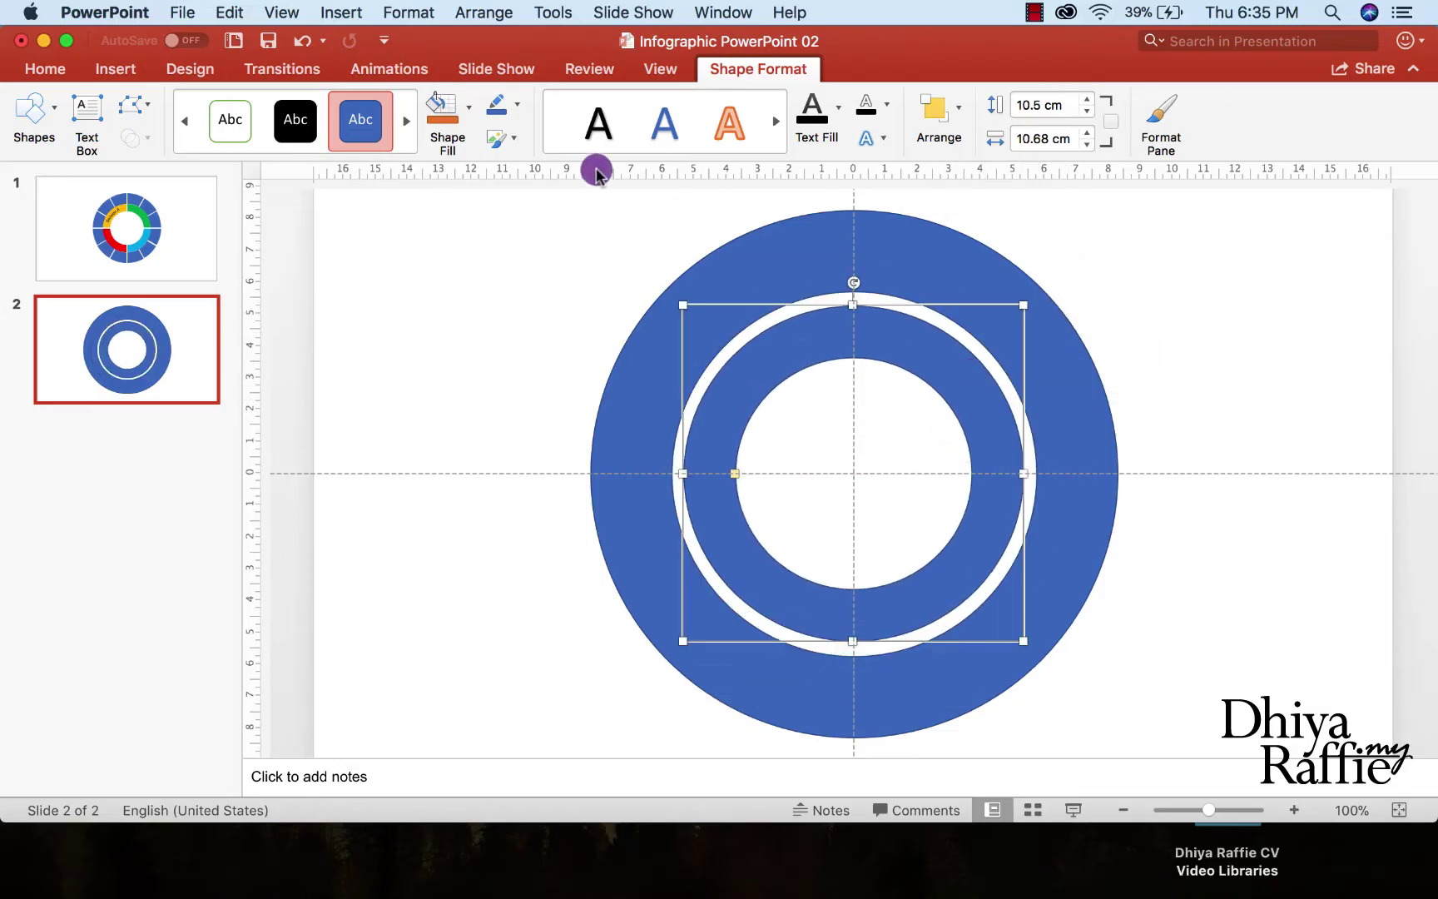
Set No Outline on both the blue and the orange donuts
click(456, 108)
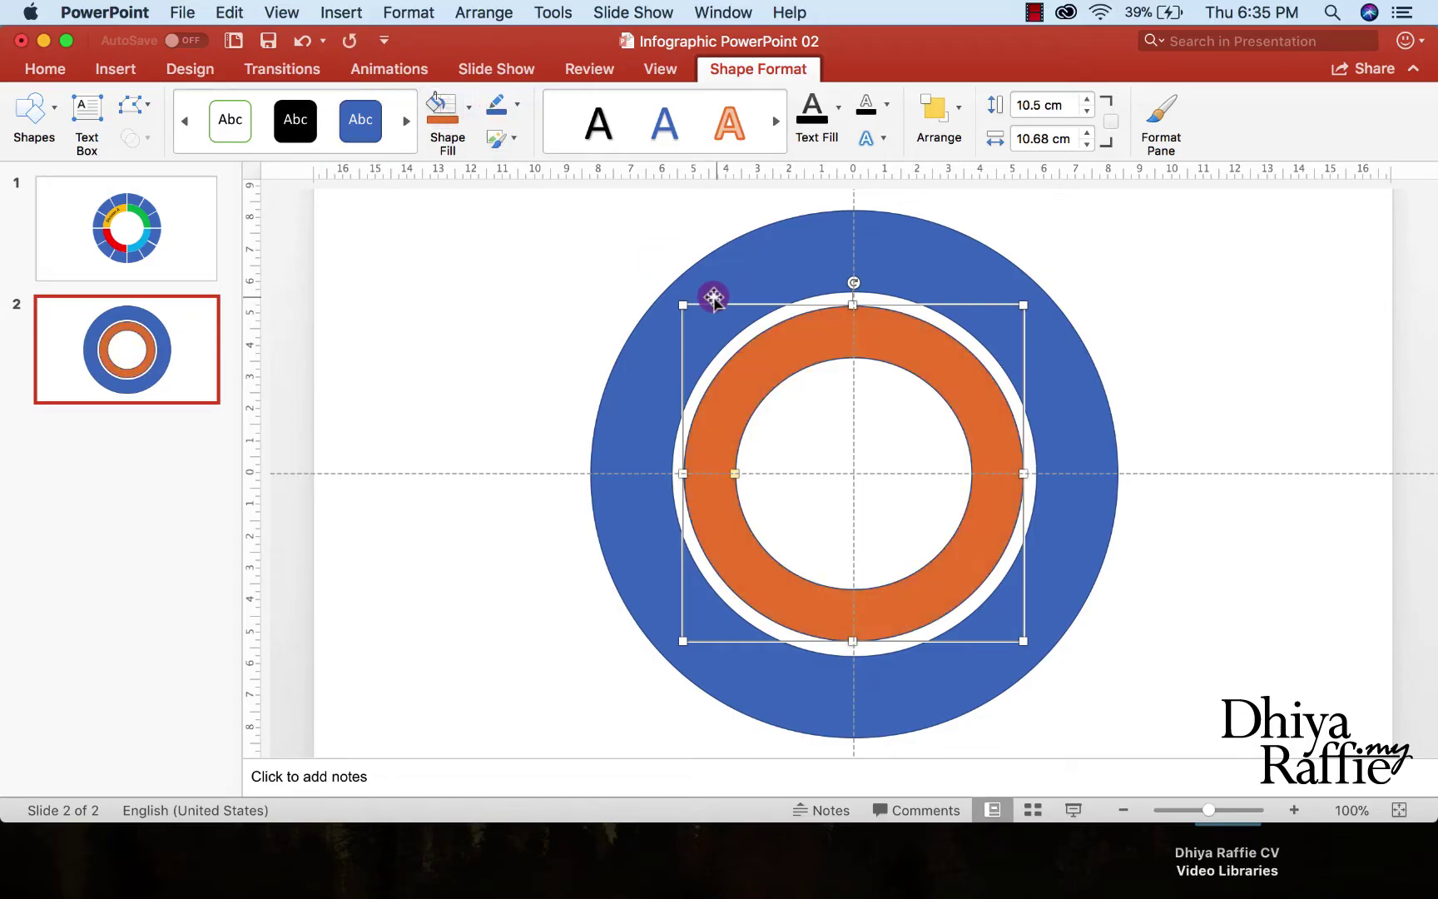
click(466, 106)
click(378, 329)
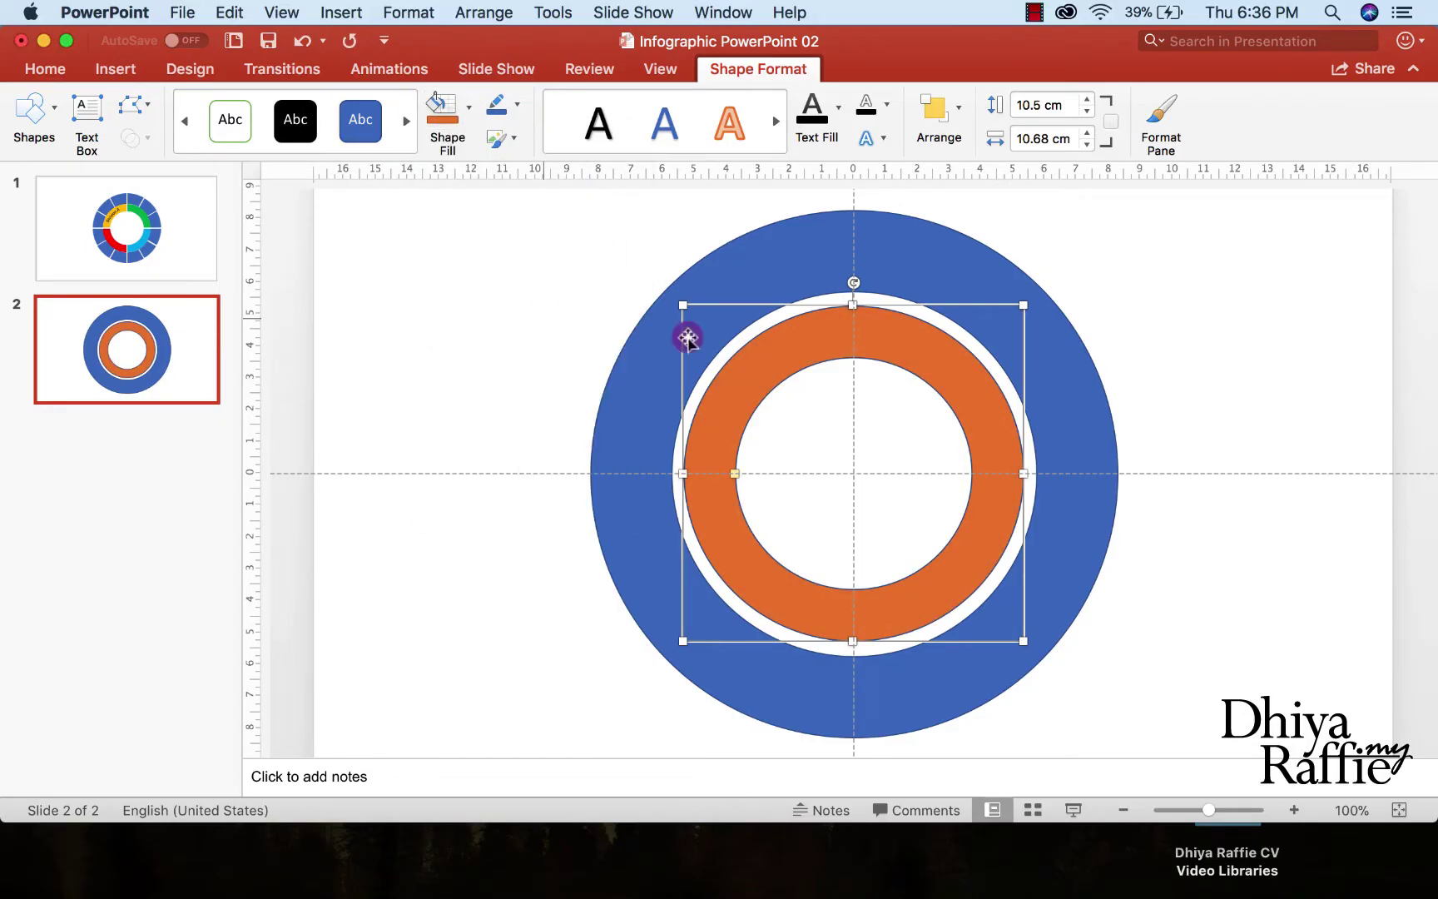
click(768, 264)
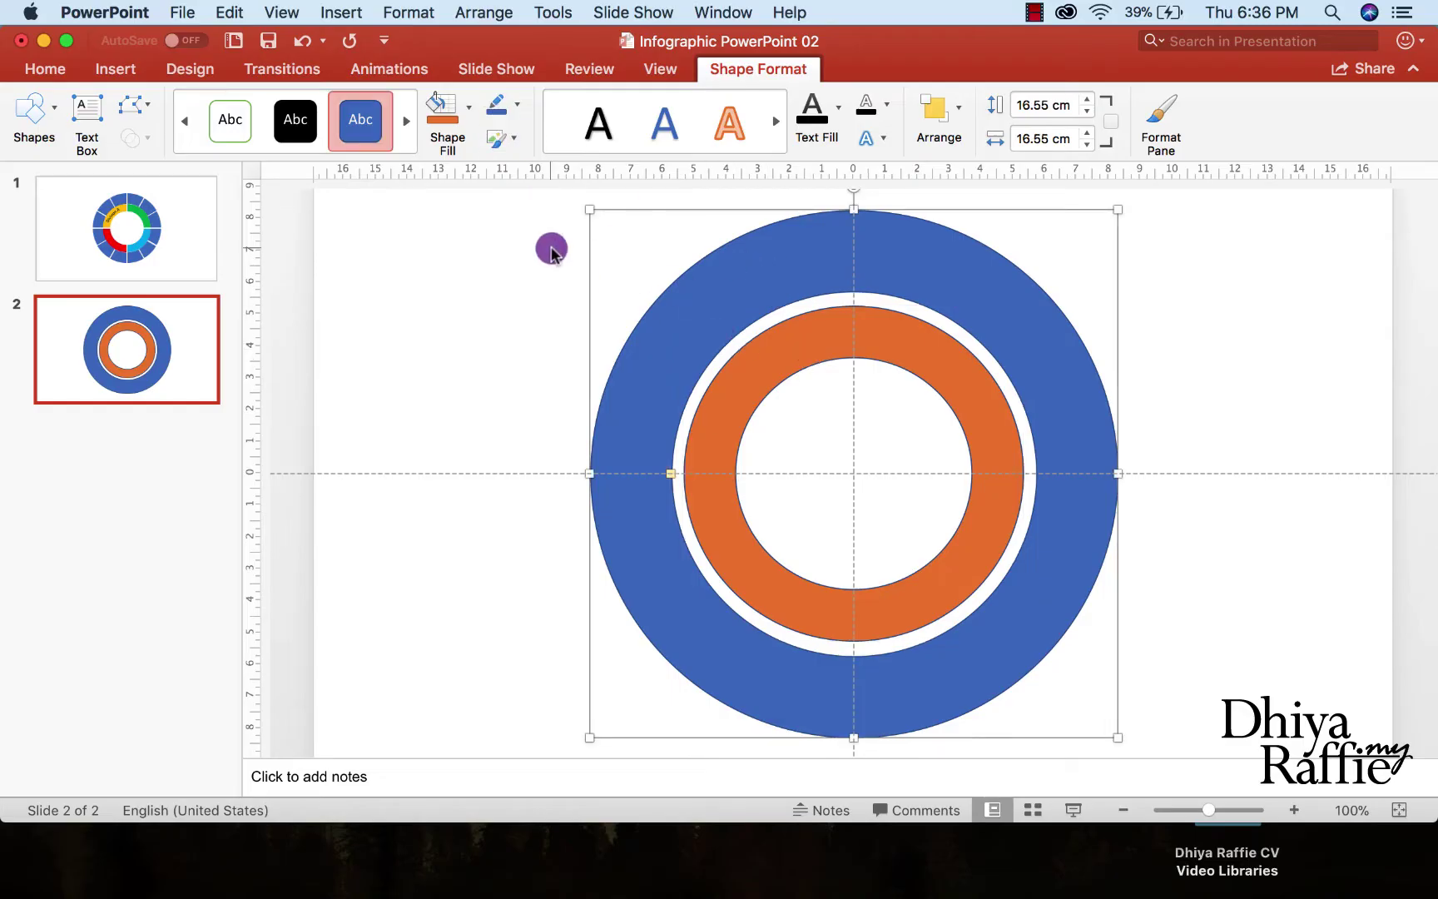
click(470, 120)
click(498, 119)
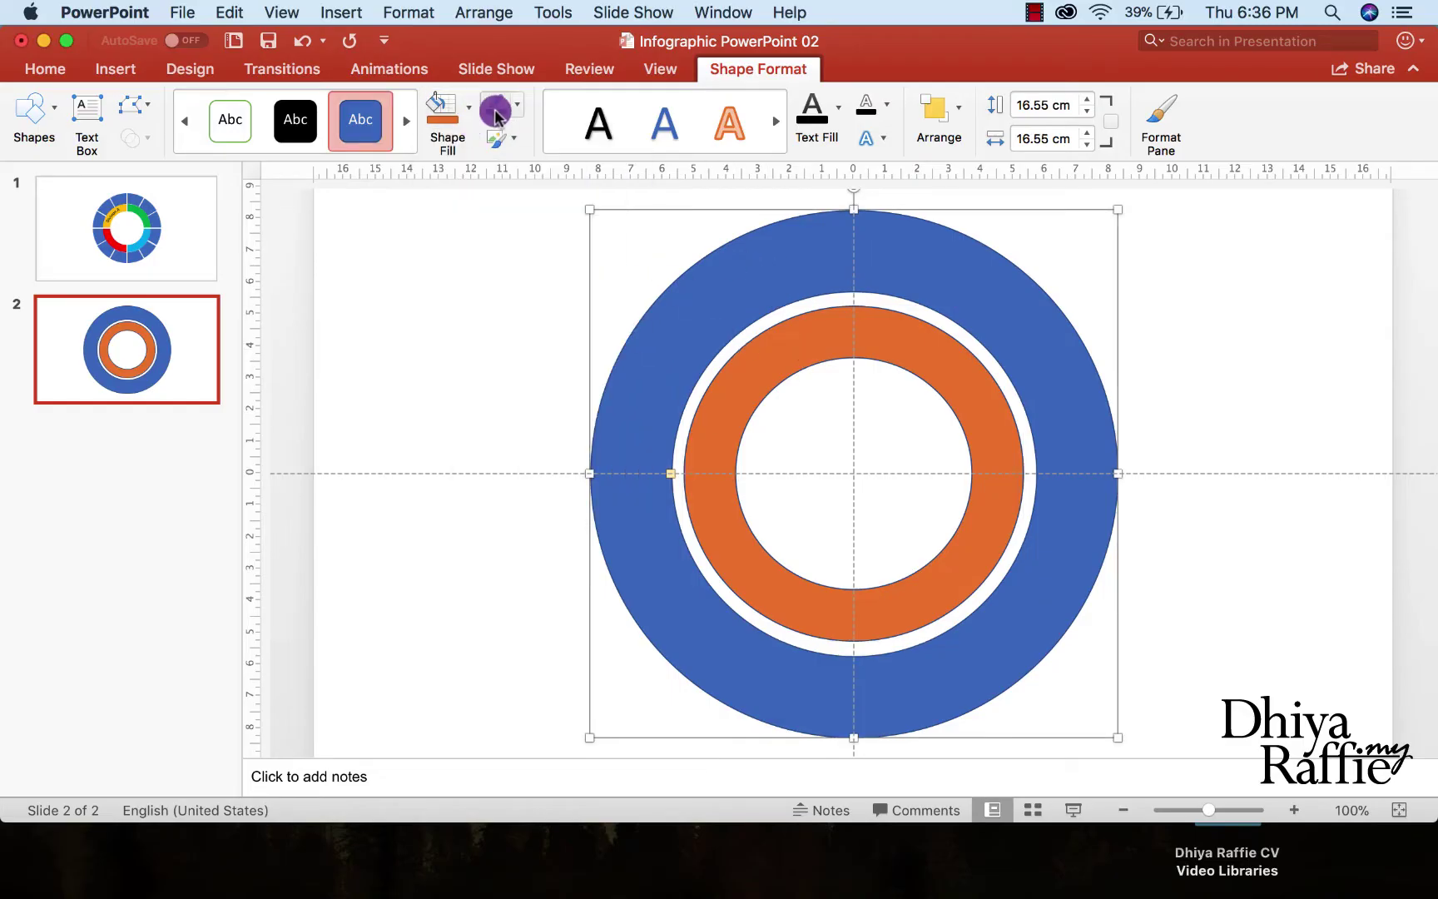
click(518, 106)
click(539, 146)
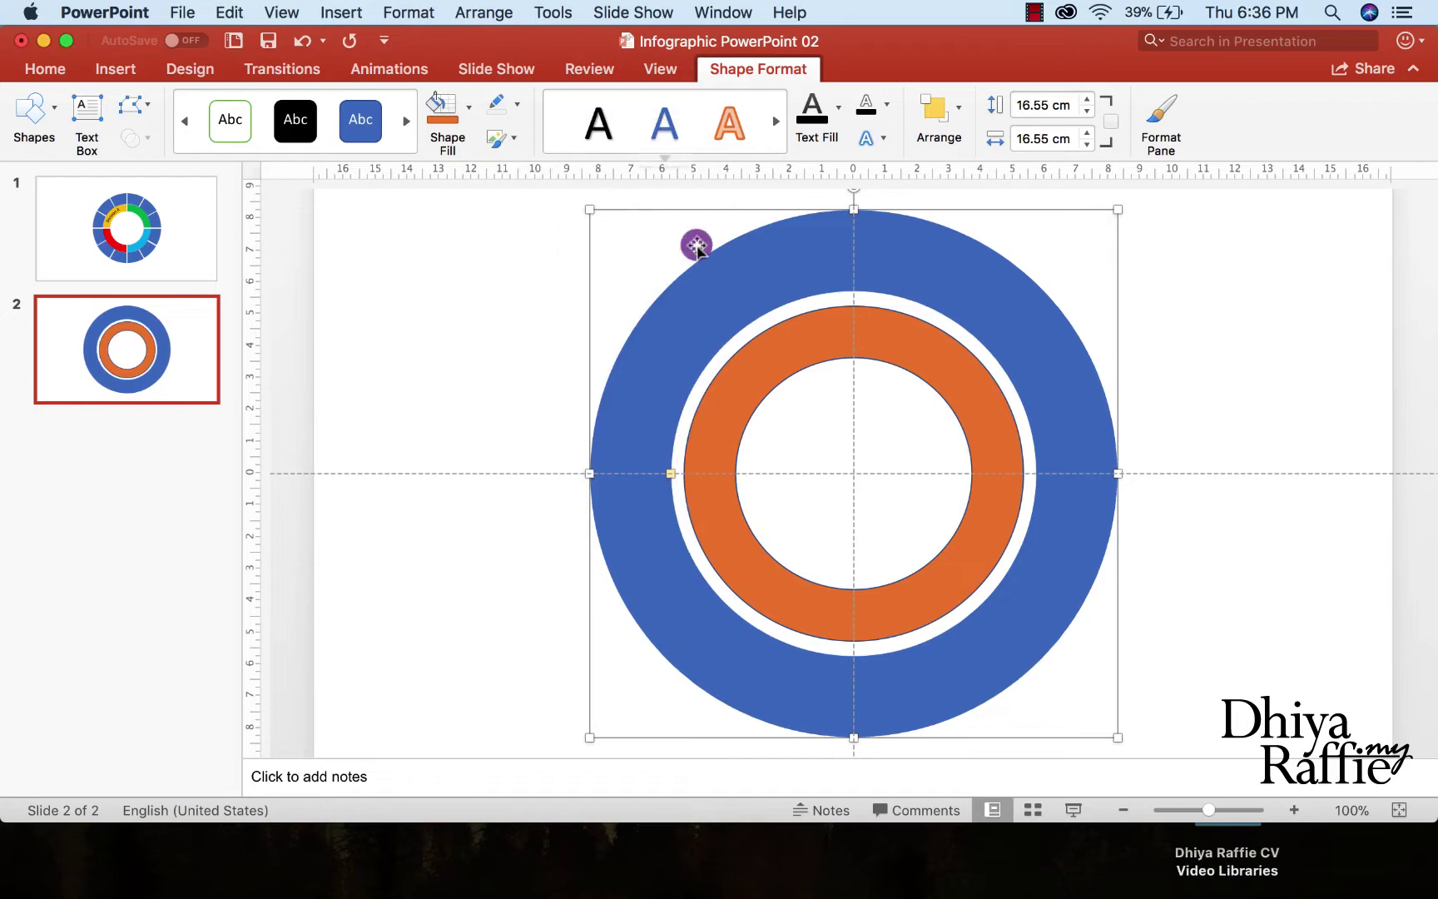
click(762, 368)
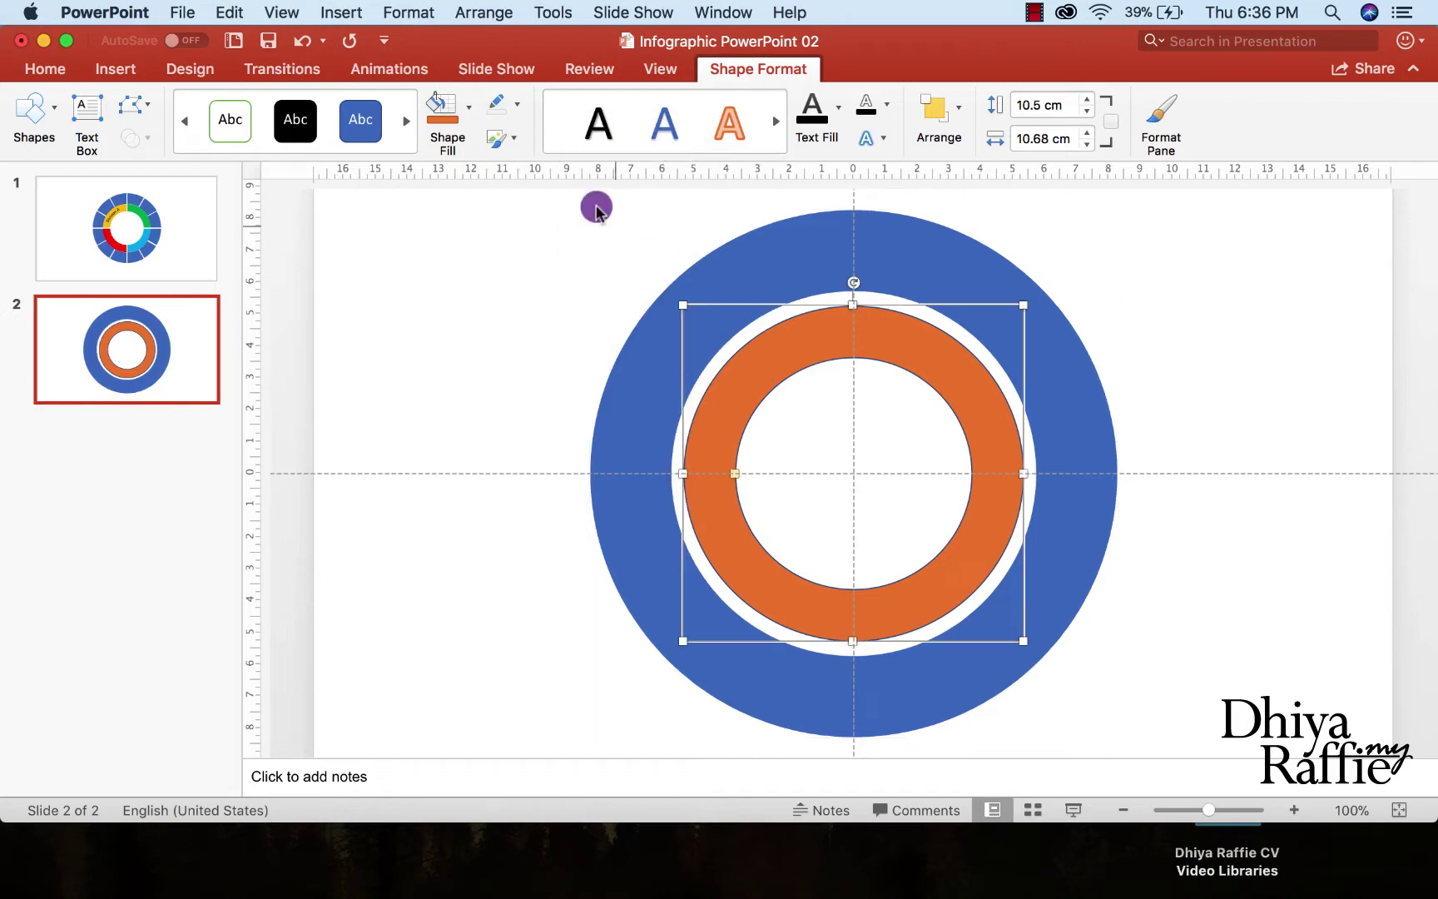
click(505, 109)
click(546, 145)
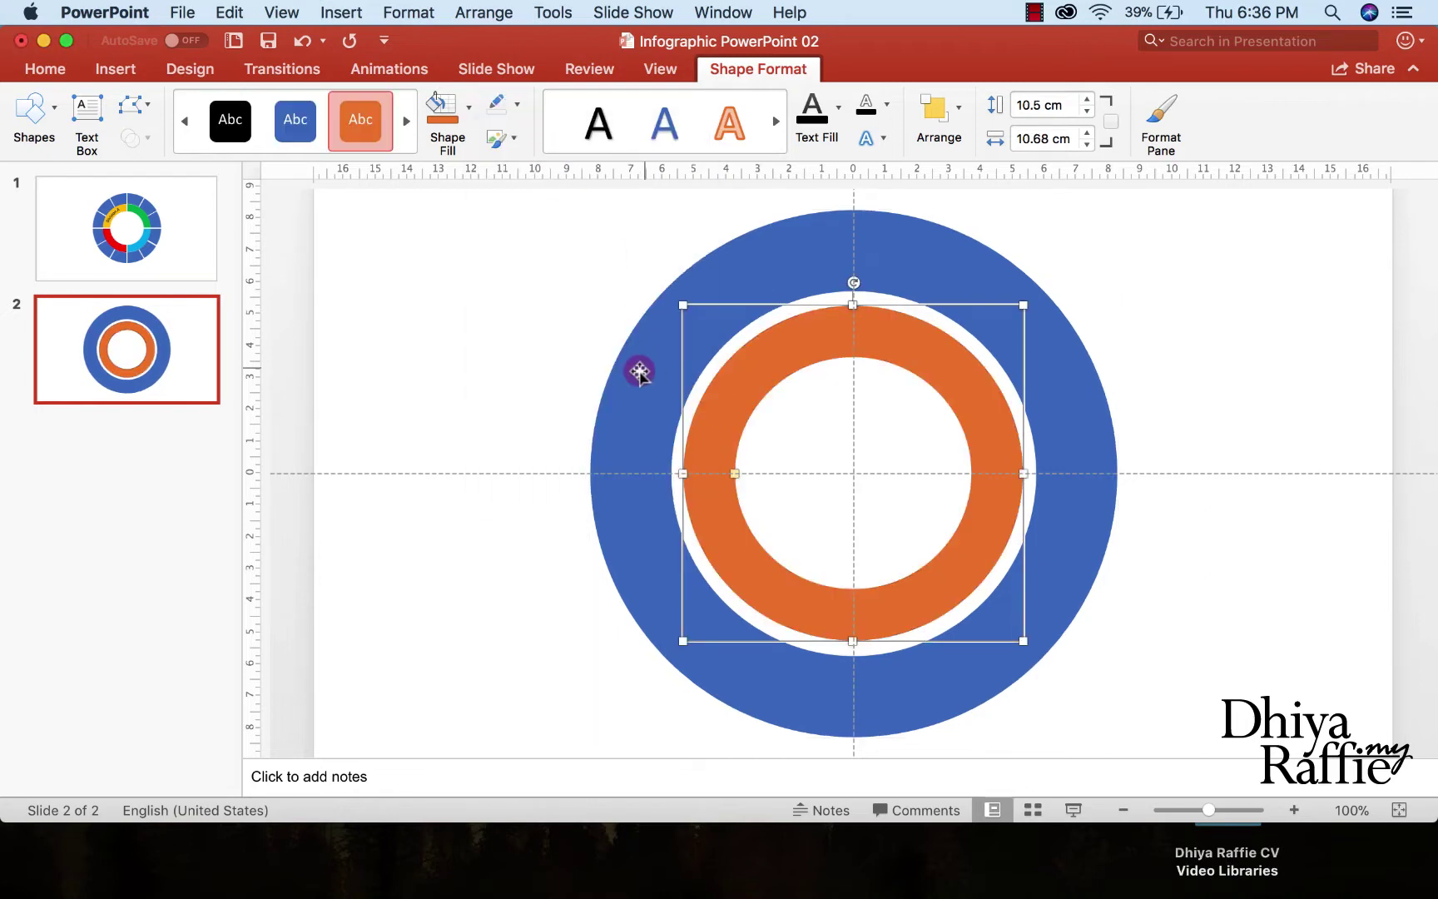
click(747, 414)
Enlarge the orange donut to about 11.46 × 11.66 cm, re-centred in the blue ring
click(899, 356)
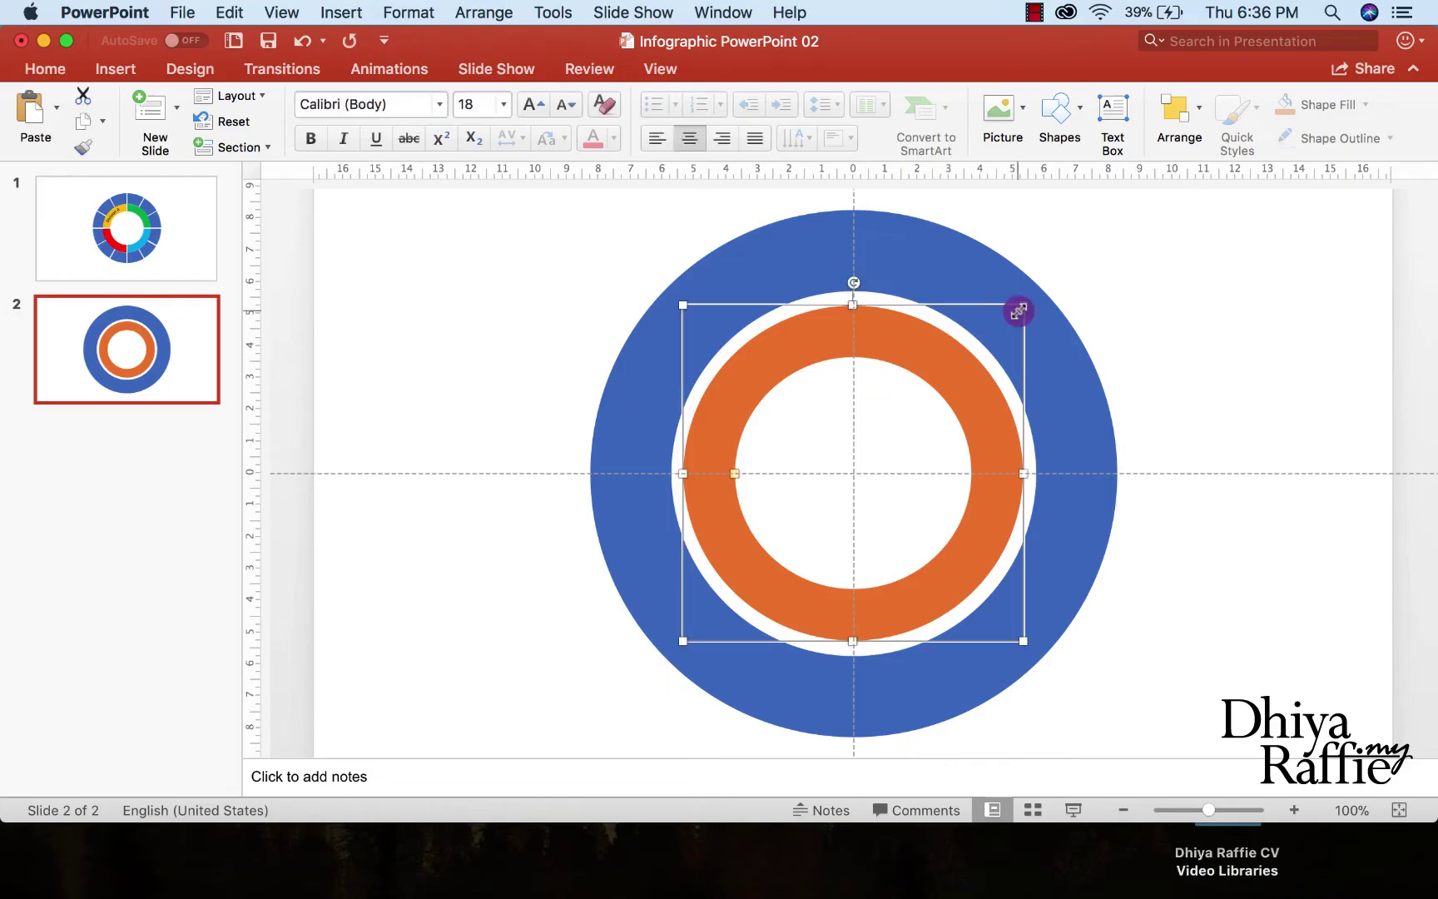
drag(1024, 308, 1036, 292)
drag(954, 378, 943, 382)
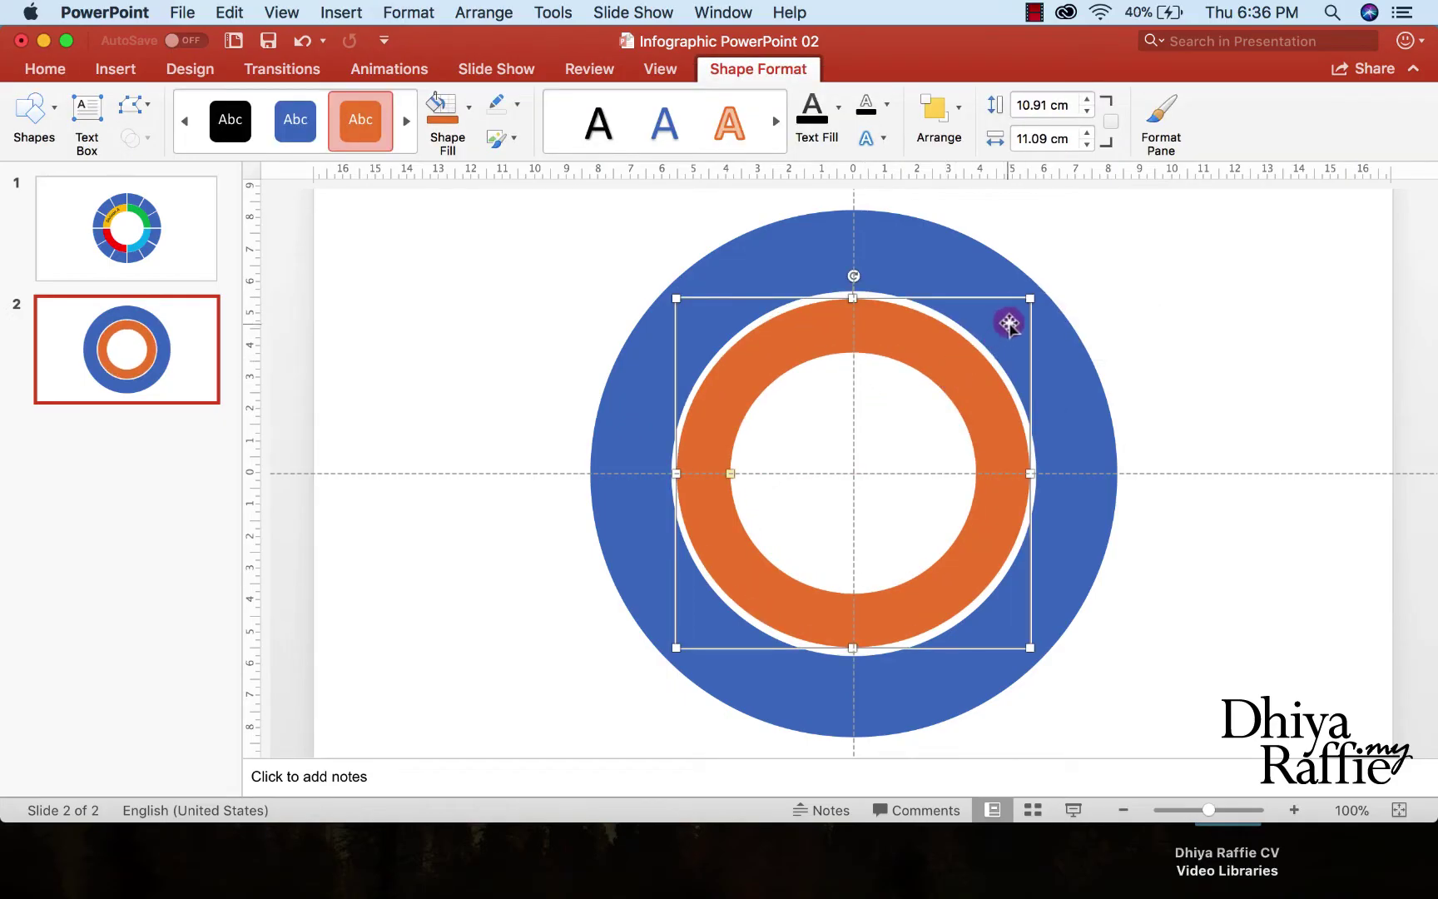
drag(1040, 294, 1046, 285)
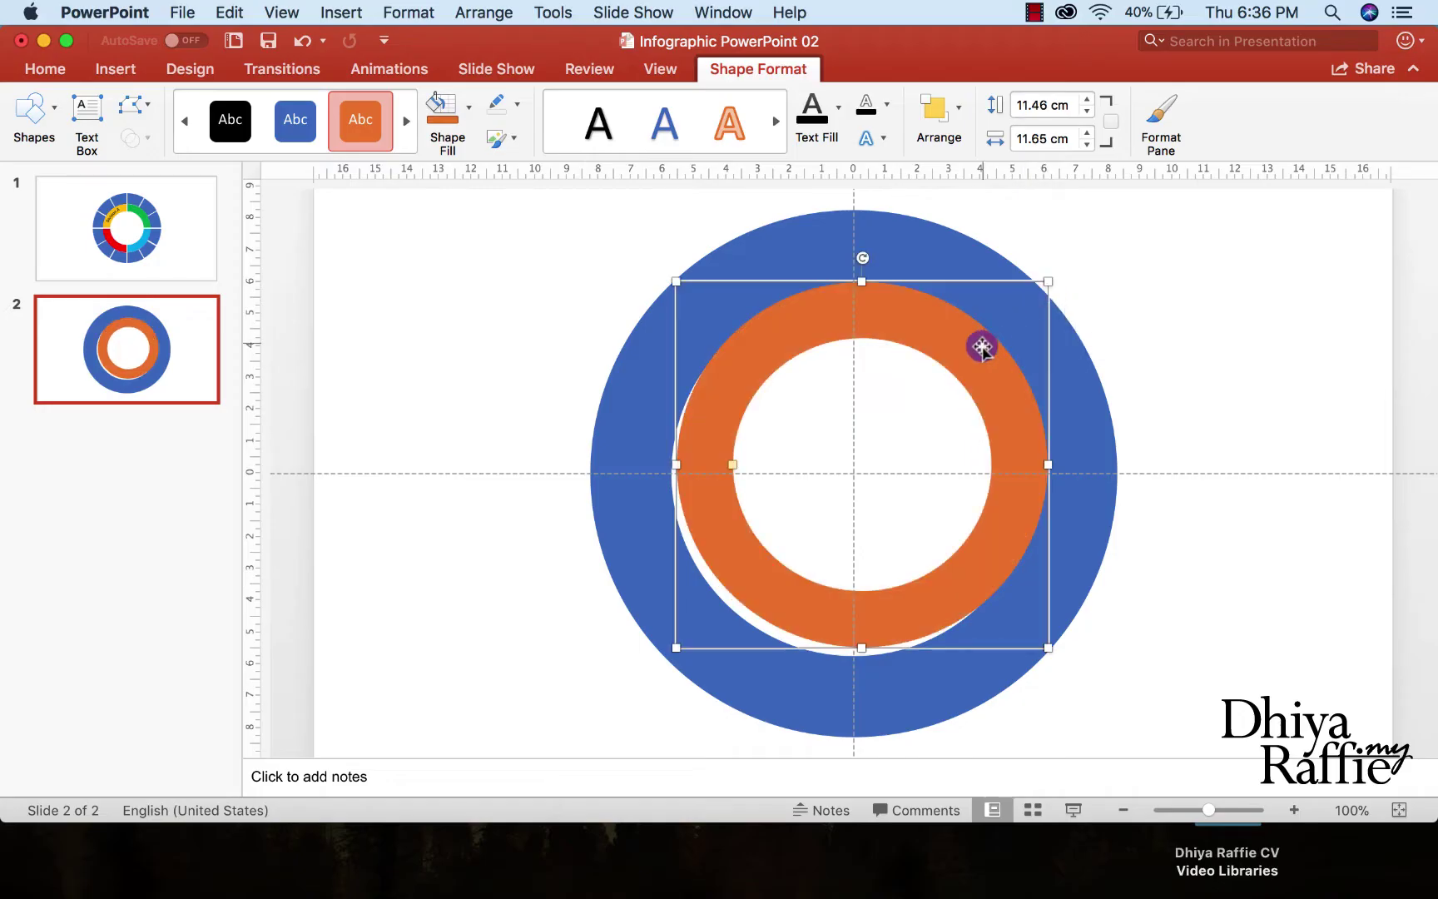
drag(978, 343, 970, 368)
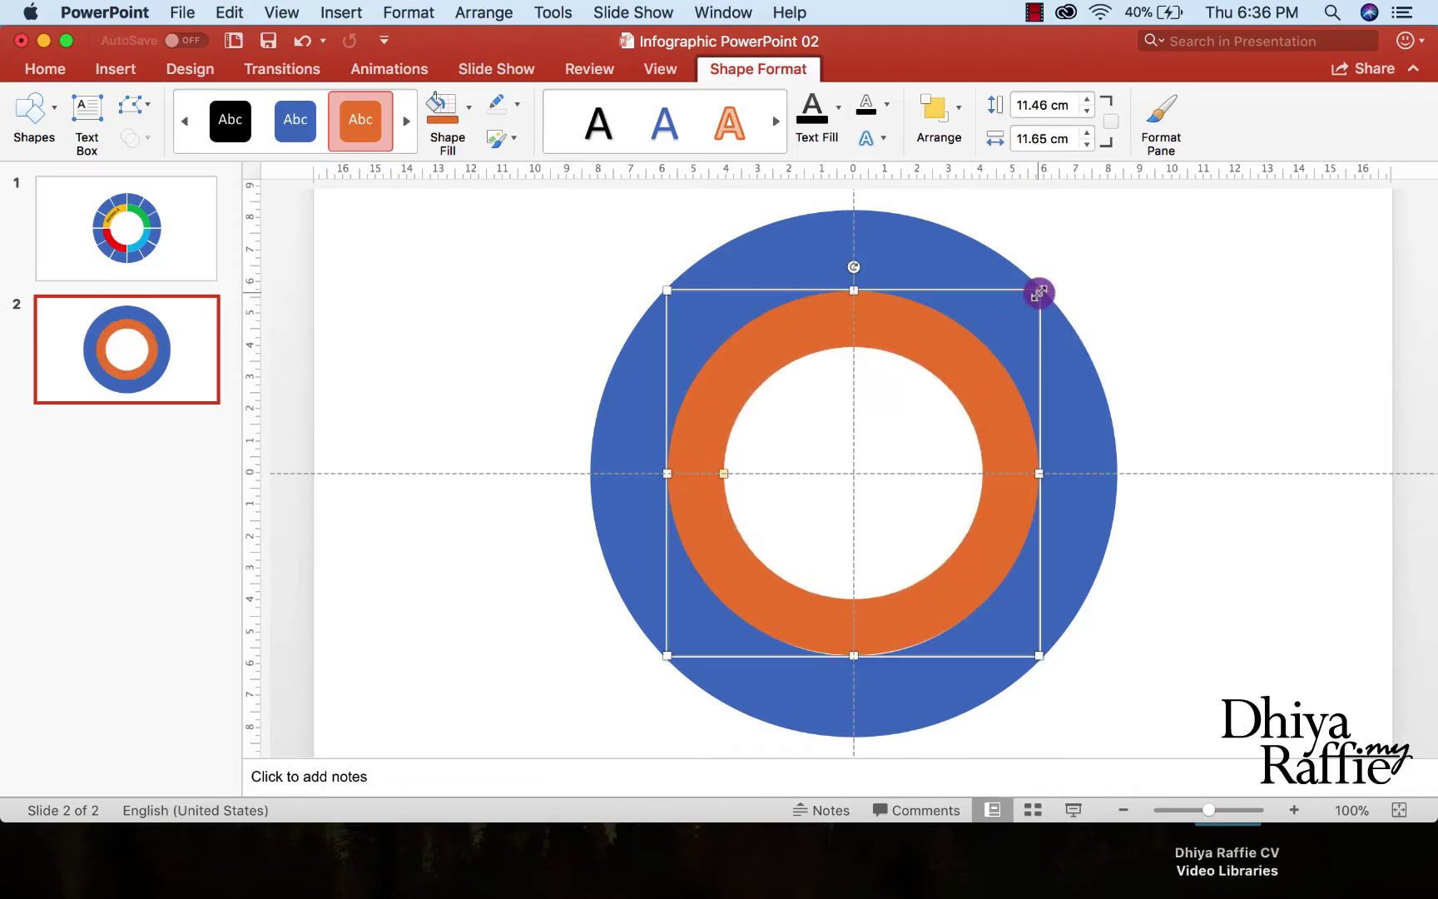
mouse_move(1039, 292)
mouse_down()
mouse_move(1024, 311)
mouse_move(1036, 298)
mouse_up()
click(1129, 254)
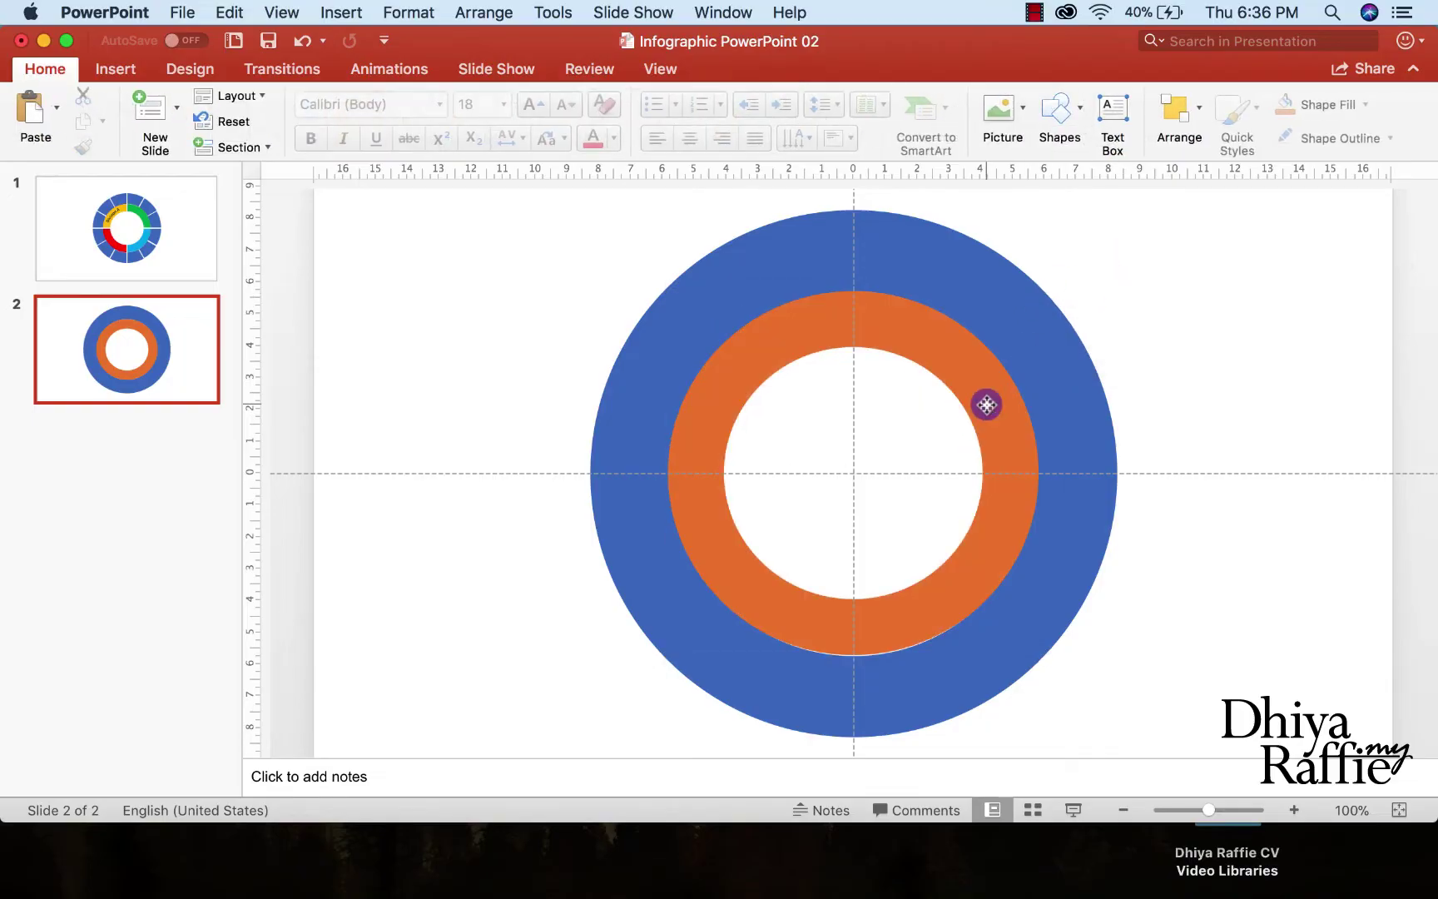
click(987, 404)
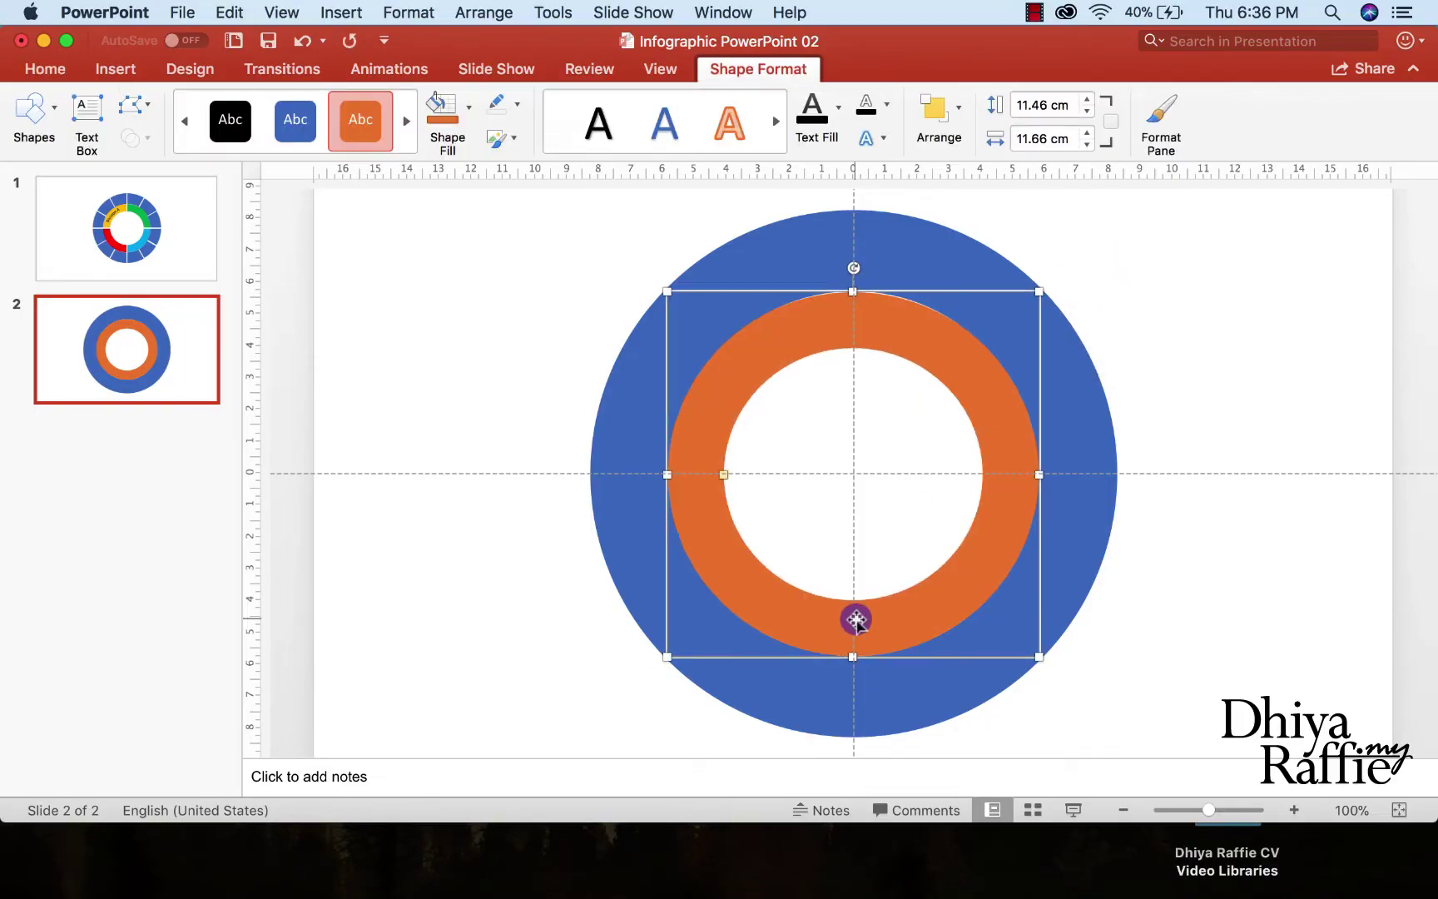
Widen the orange donut slightly and align it to the slide's centre and middle
click(1155, 376)
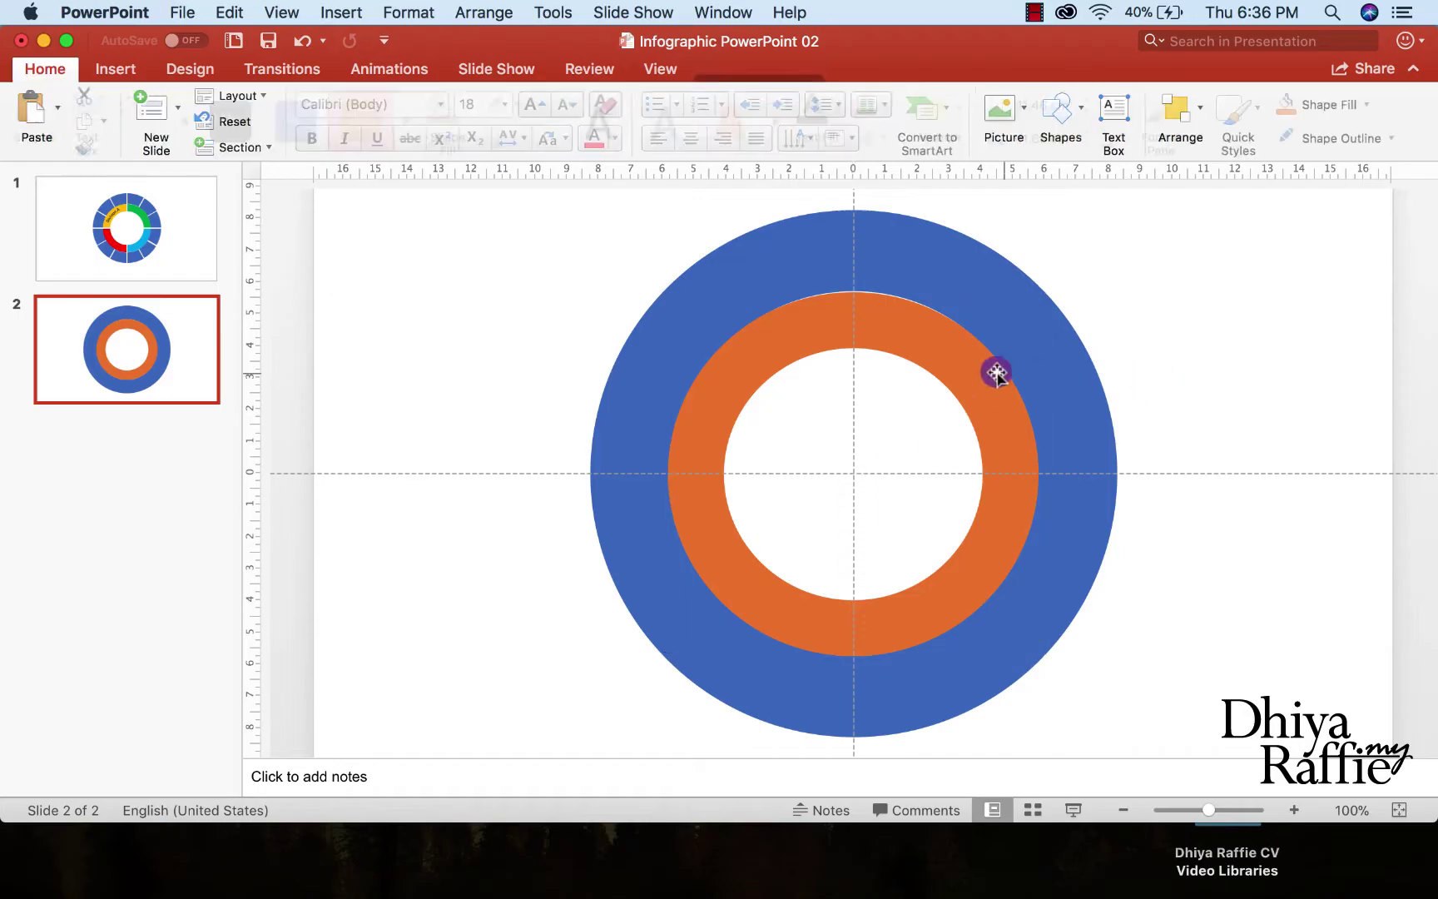
click(965, 374)
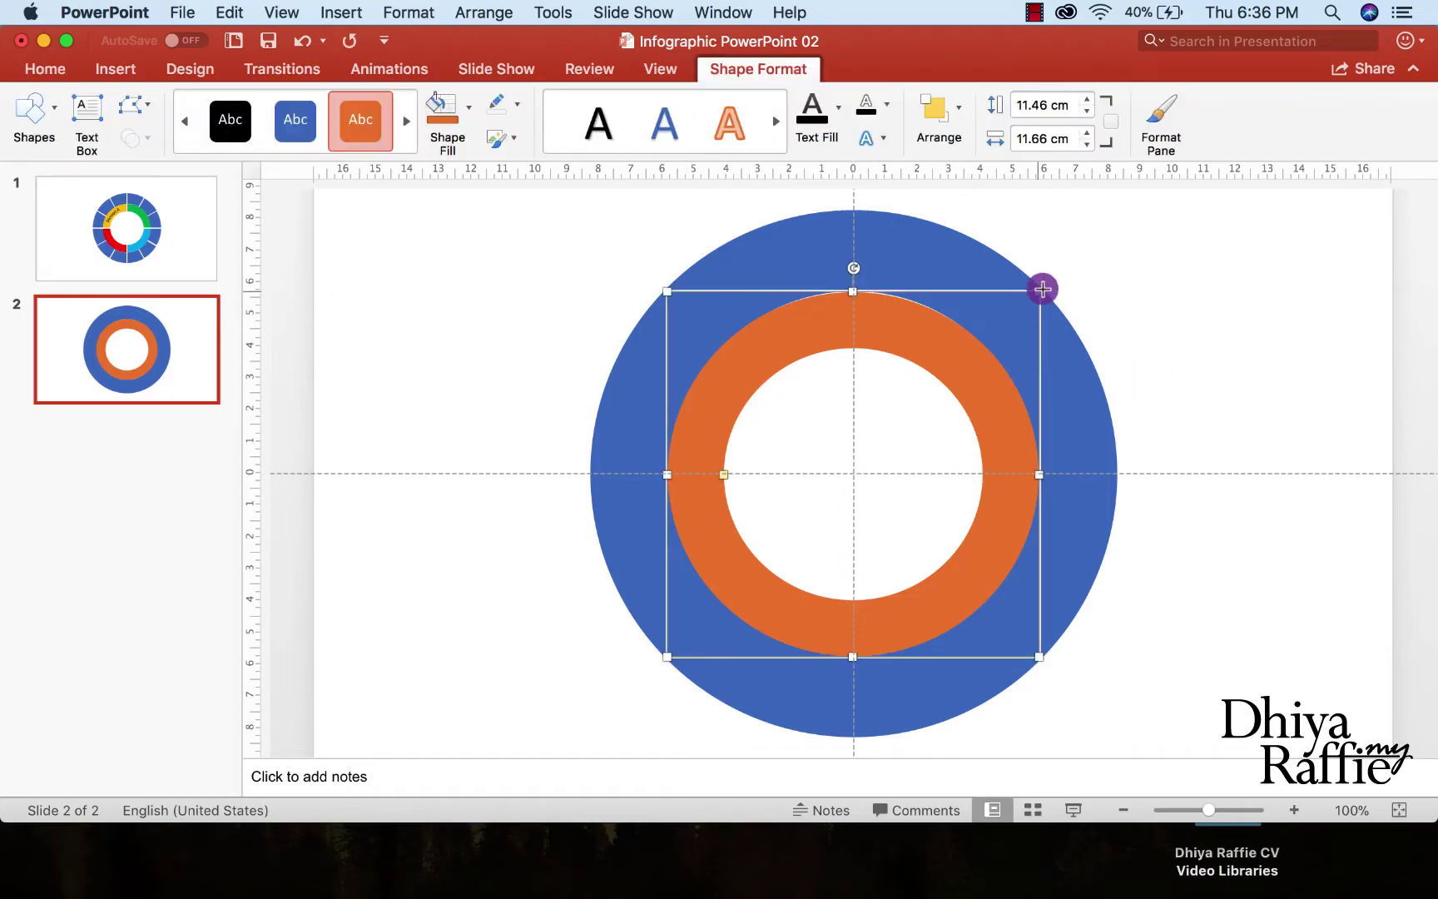
drag(1043, 289, 1044, 285)
click(1110, 280)
click(963, 366)
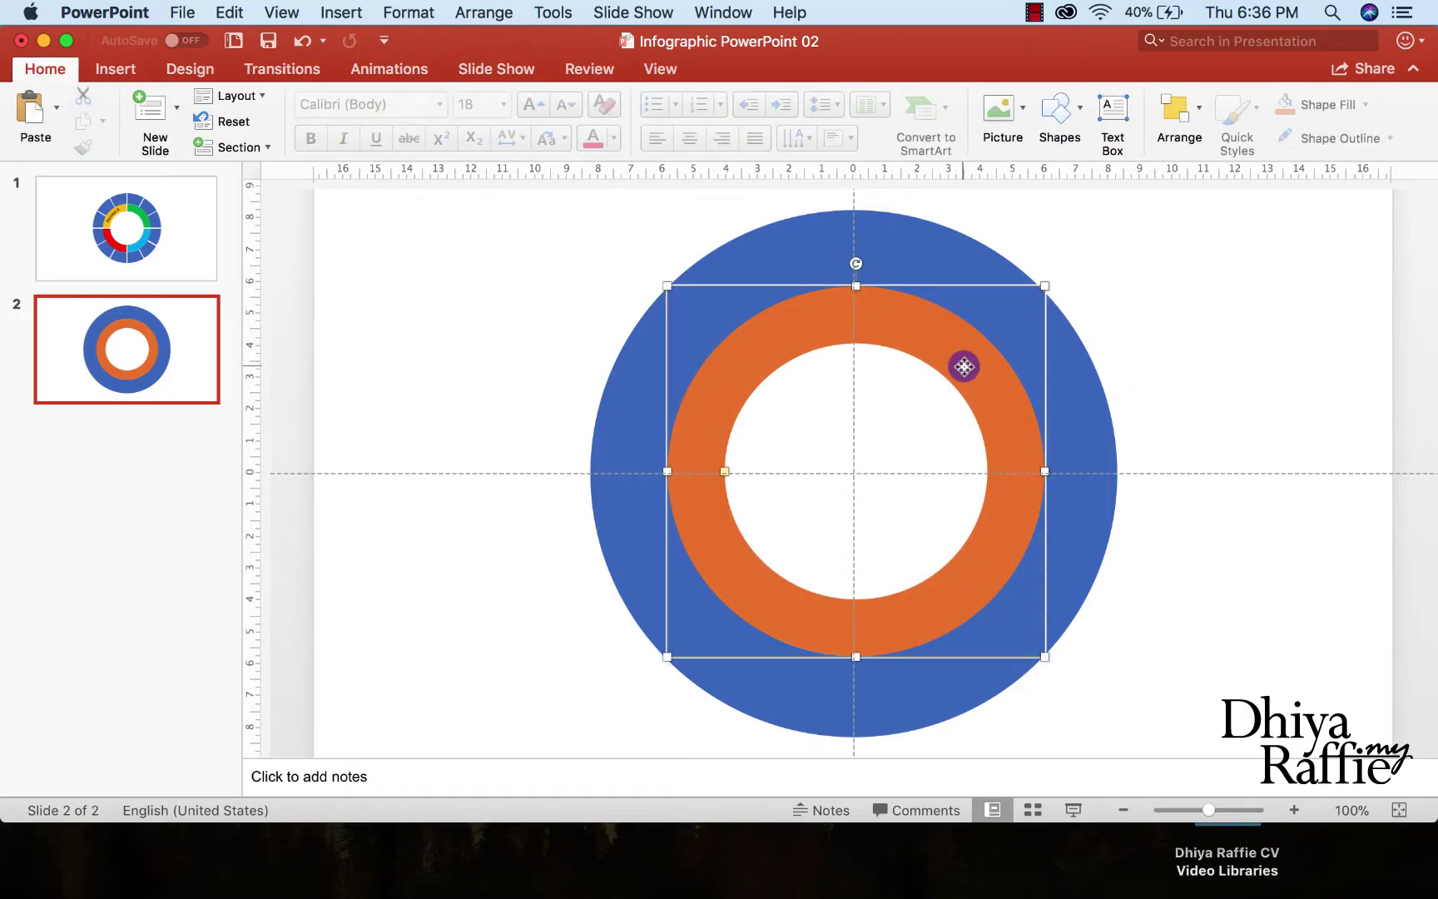
click(965, 124)
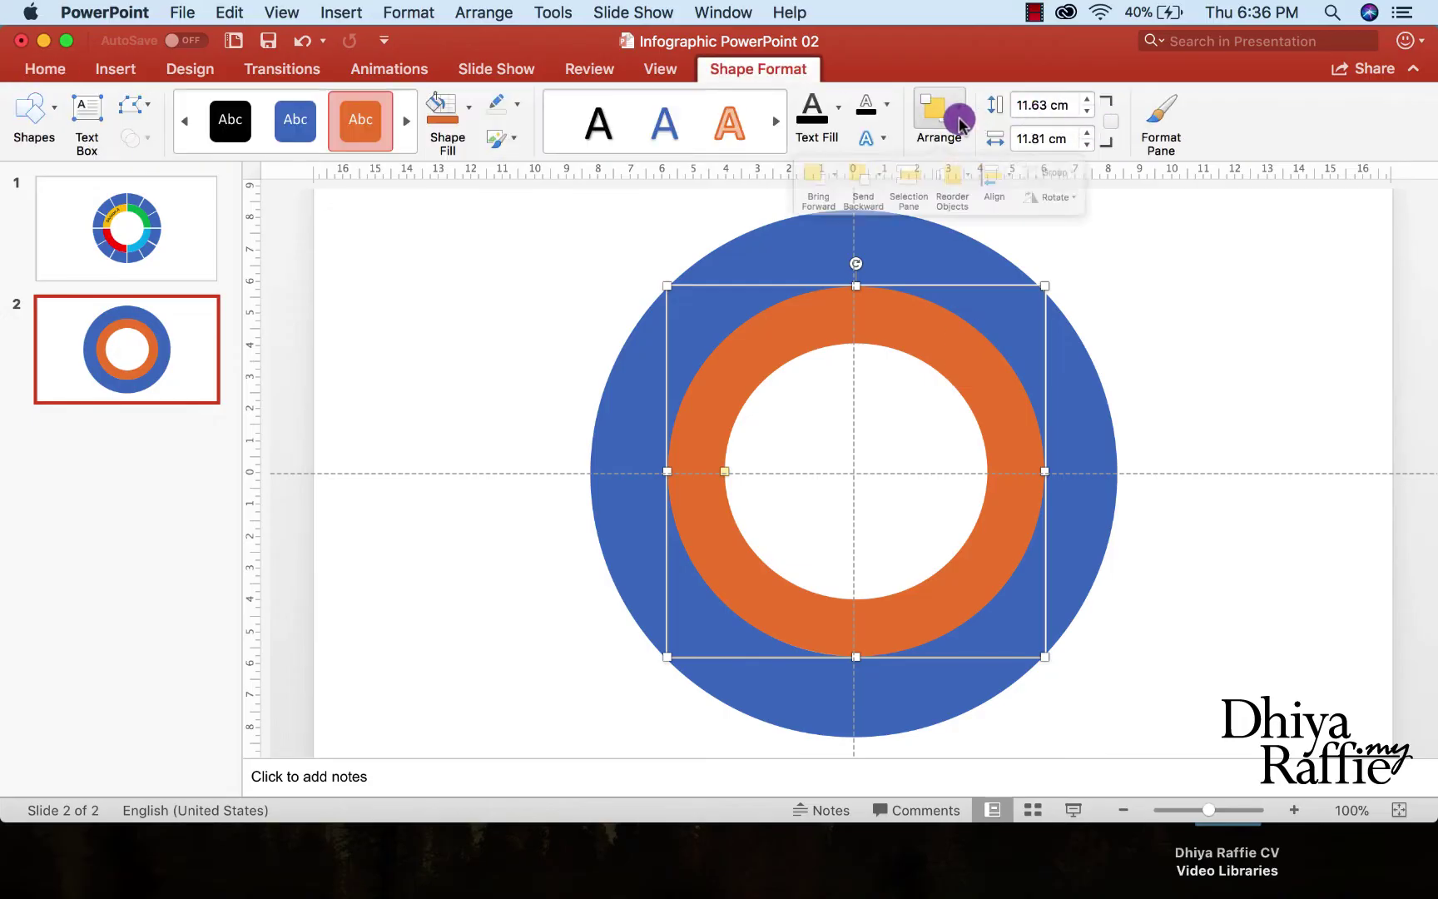
click(1013, 189)
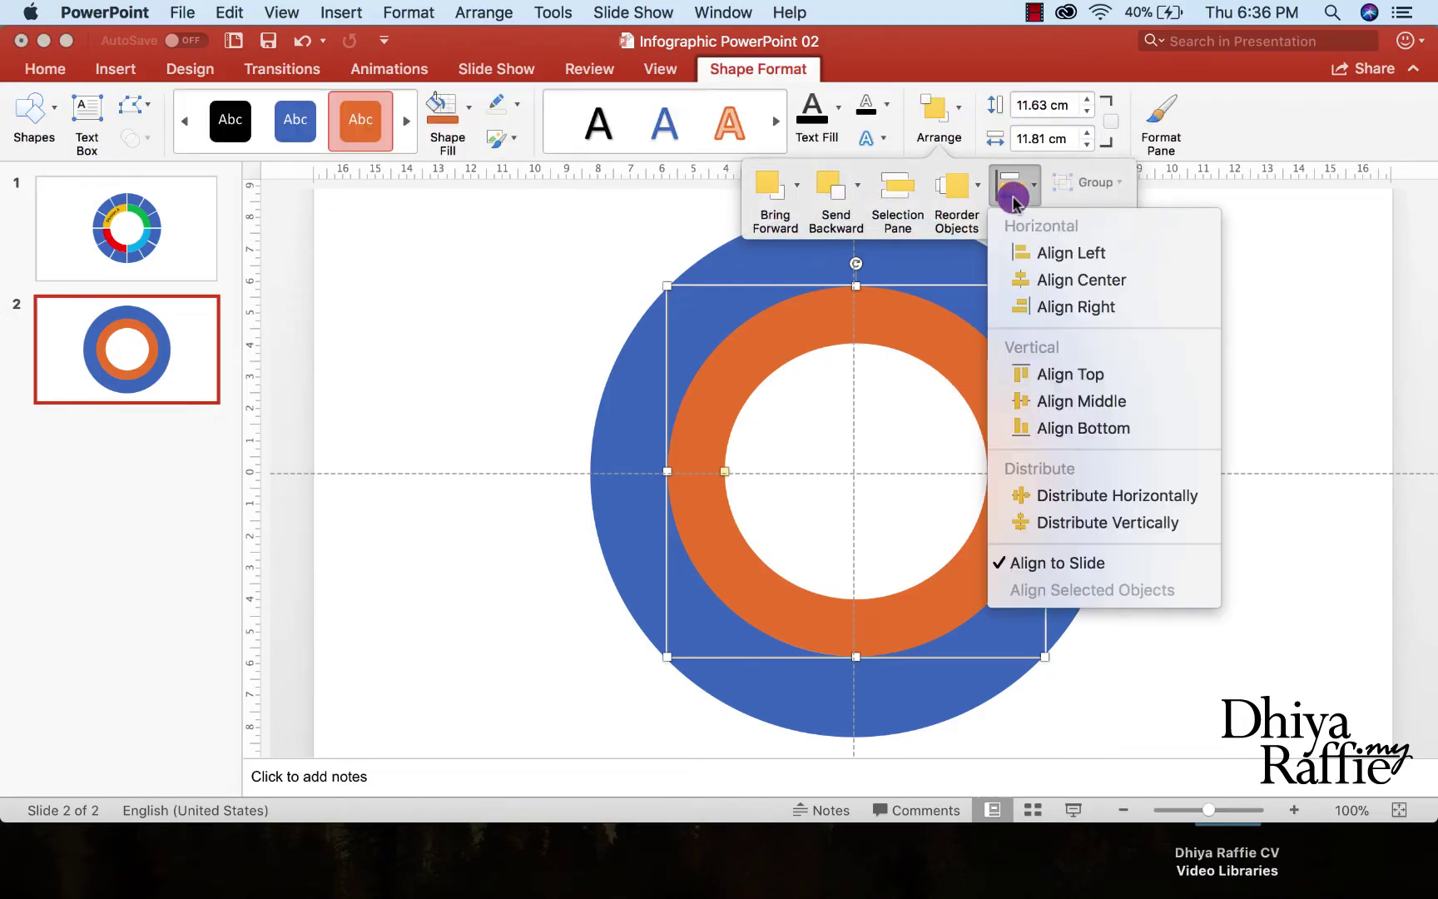
click(1056, 280)
click(1022, 184)
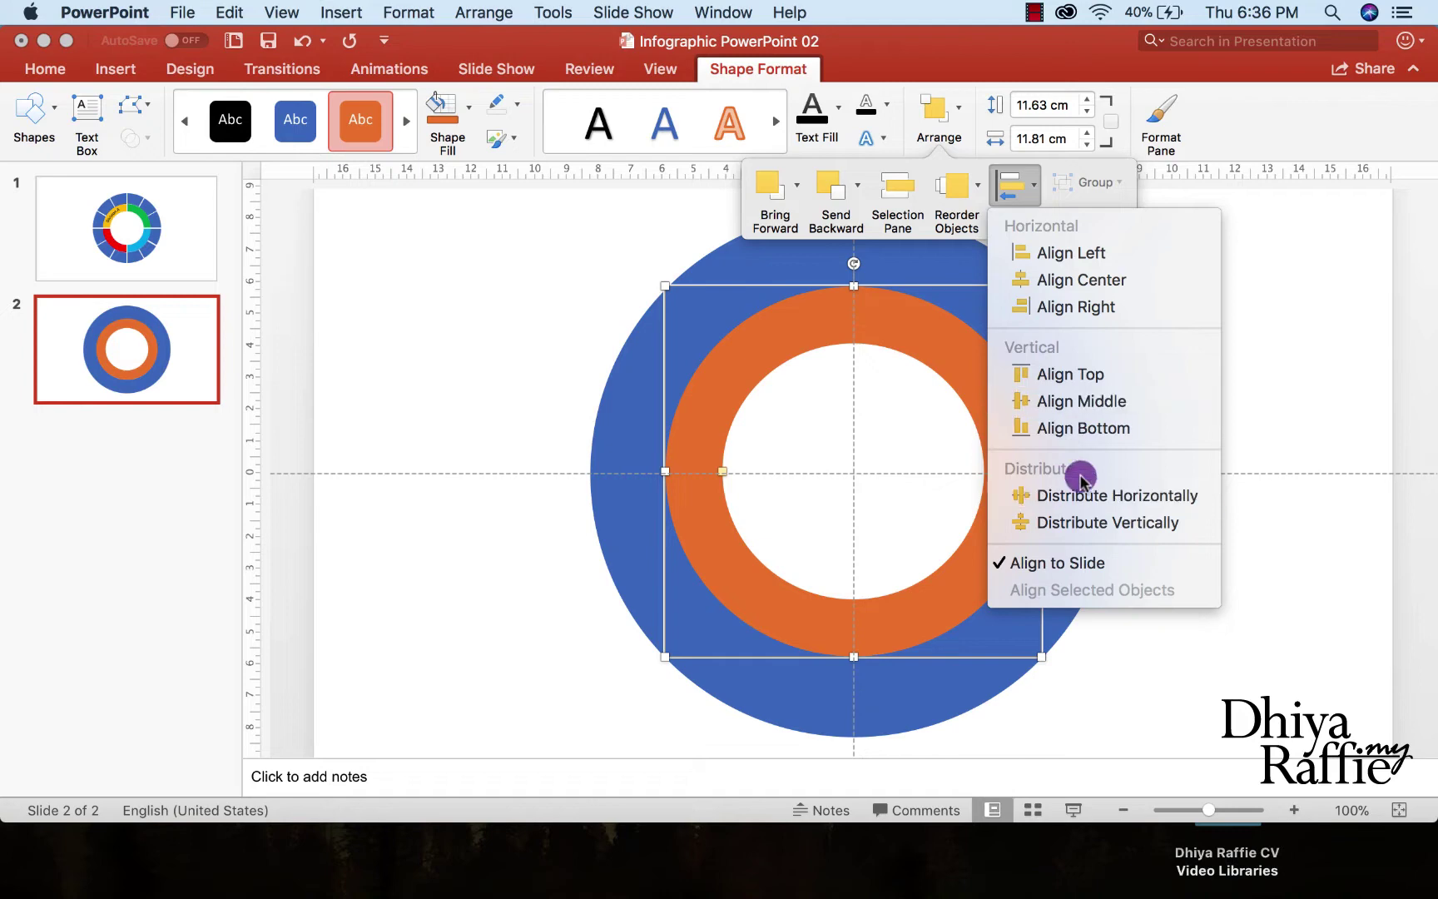
click(1069, 402)
click(1146, 385)
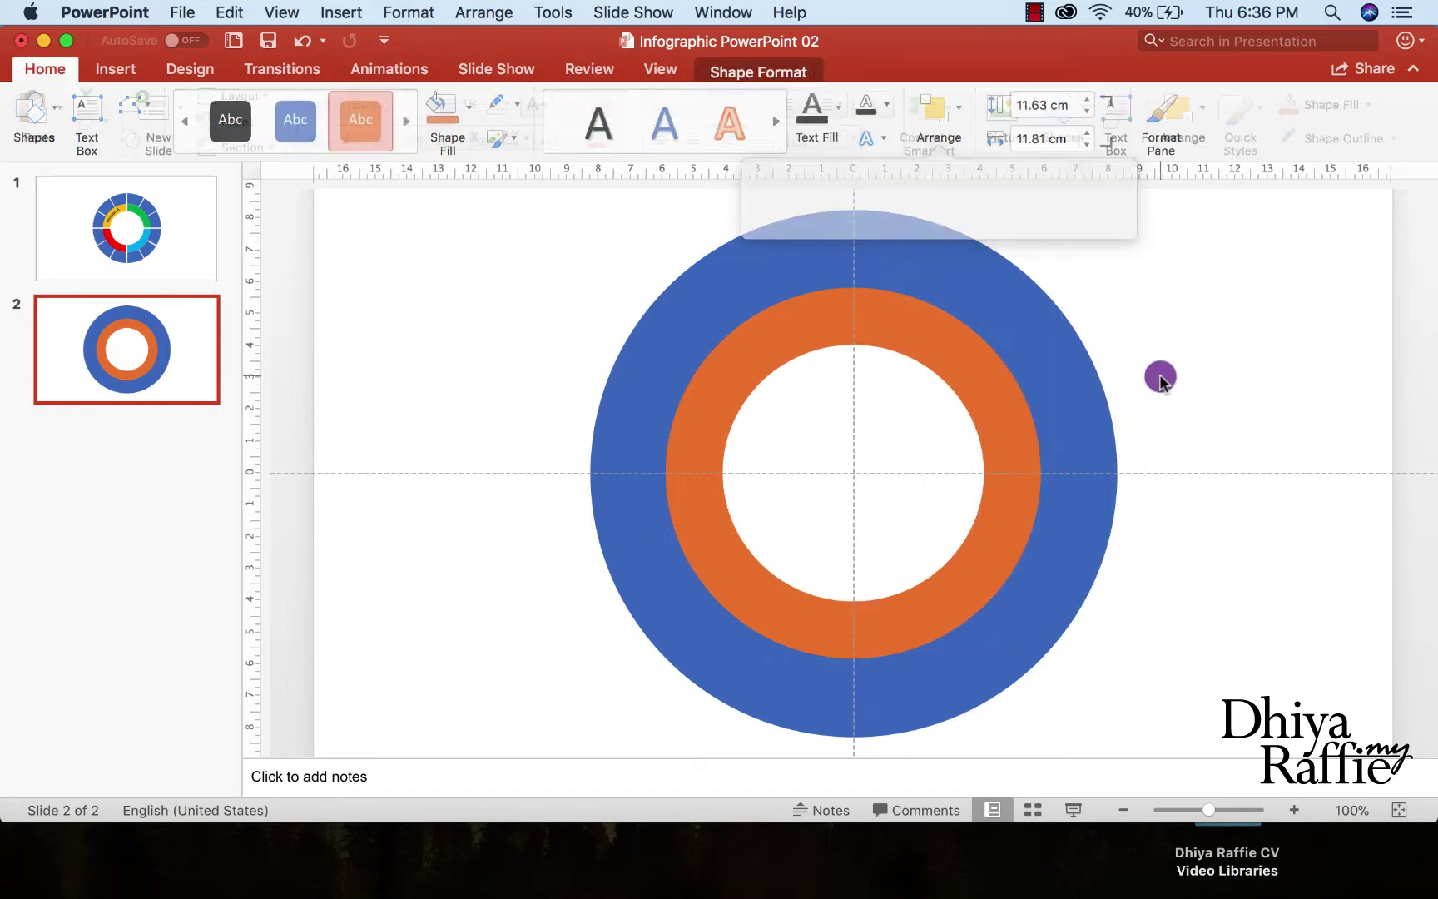
Zoom the slide to 90% and open the Insert Shapes gallery
scroll(918, 299, up, 1)
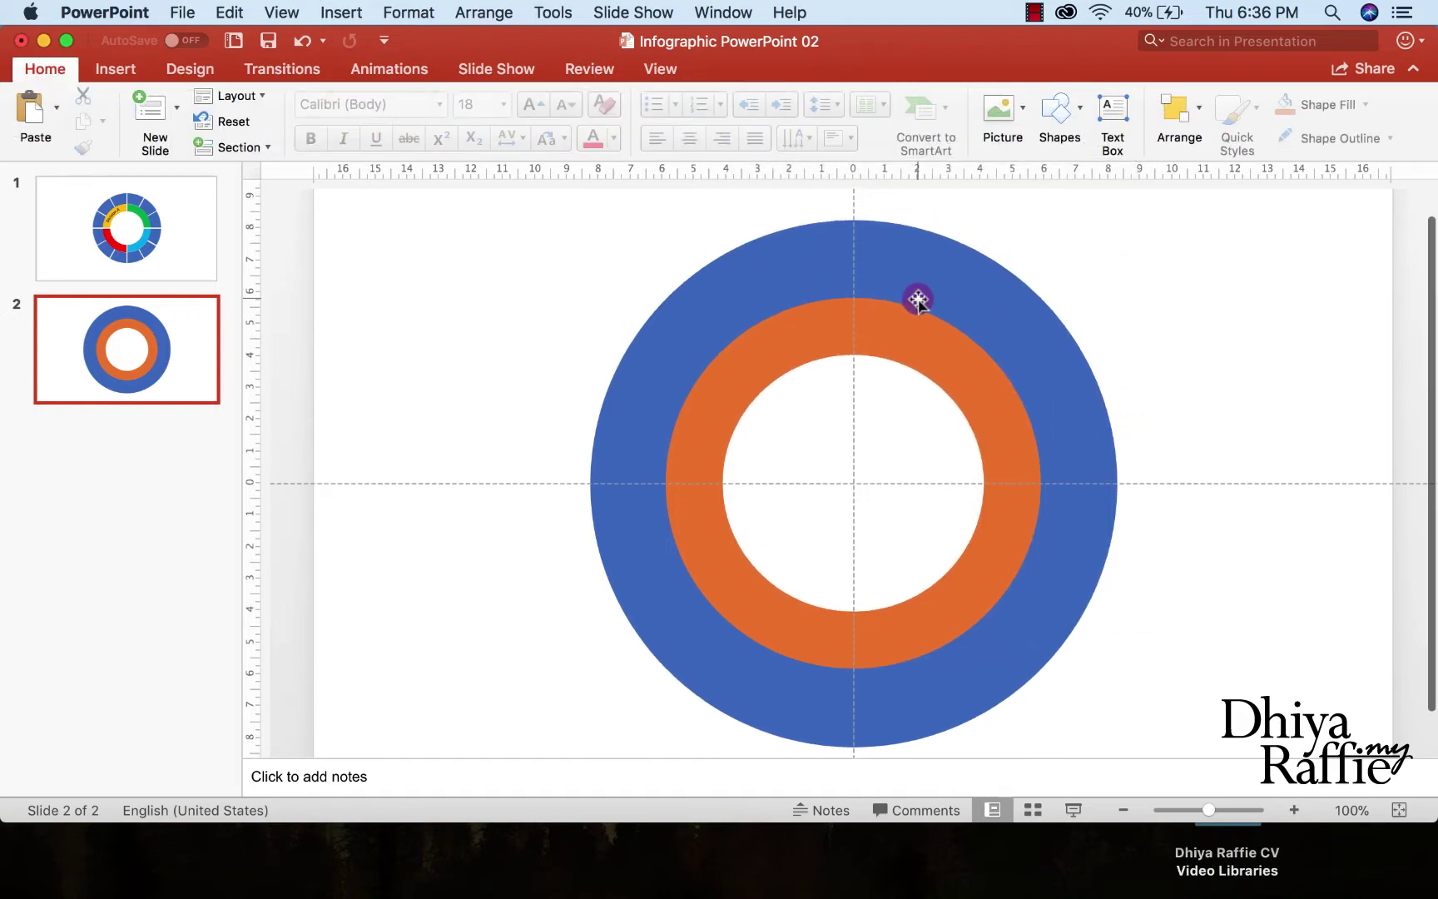
click(1120, 817)
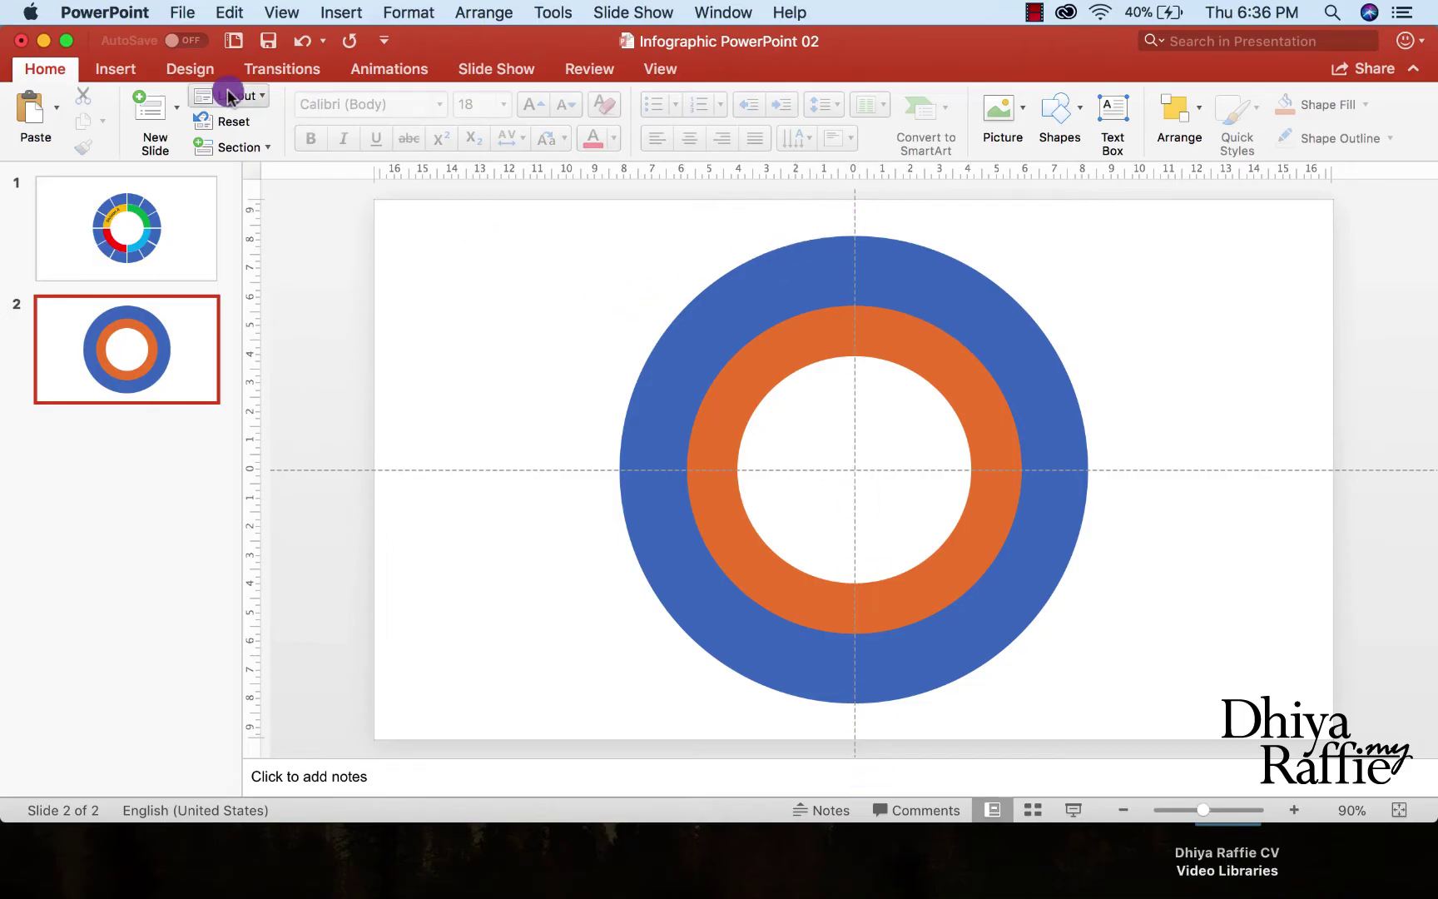
click(115, 71)
click(441, 129)
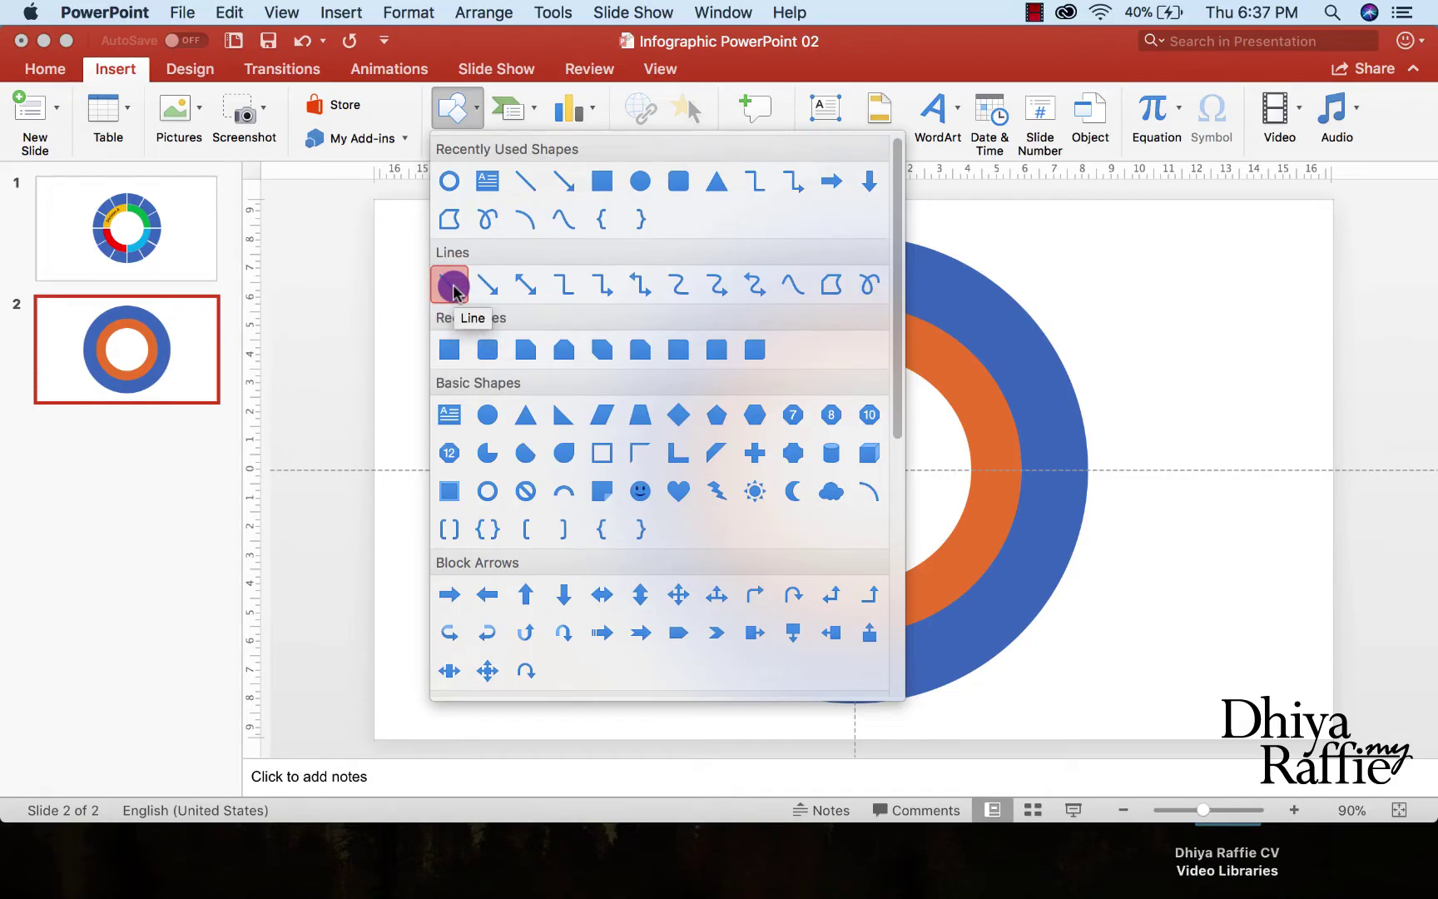
Draw an 18.14 cm tall rectangle down the rings' centre and set its width to 0.2 cm
click(446, 354)
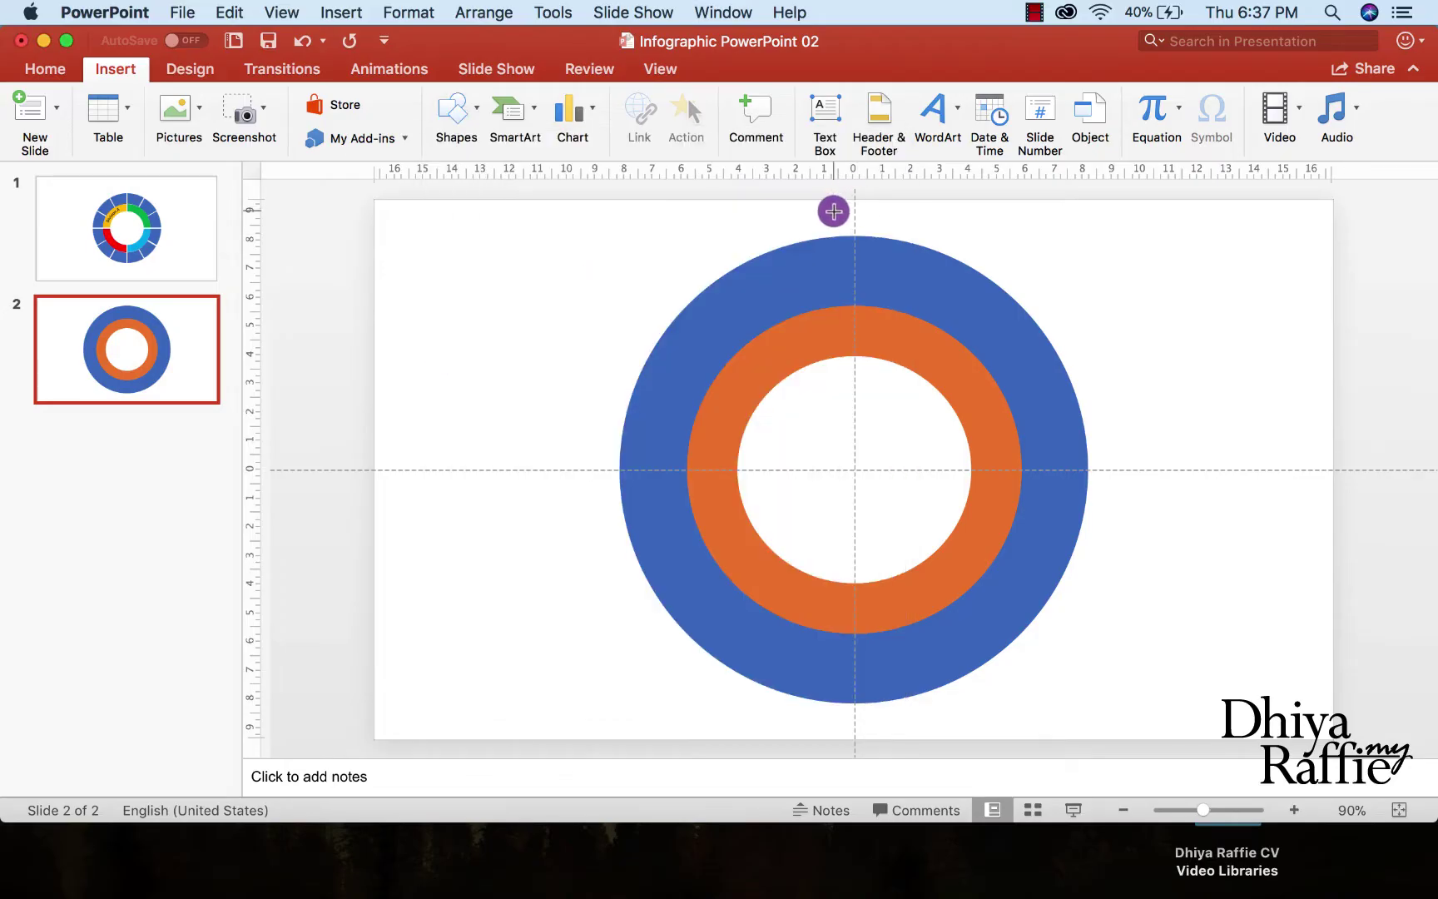
drag(840, 211, 865, 723)
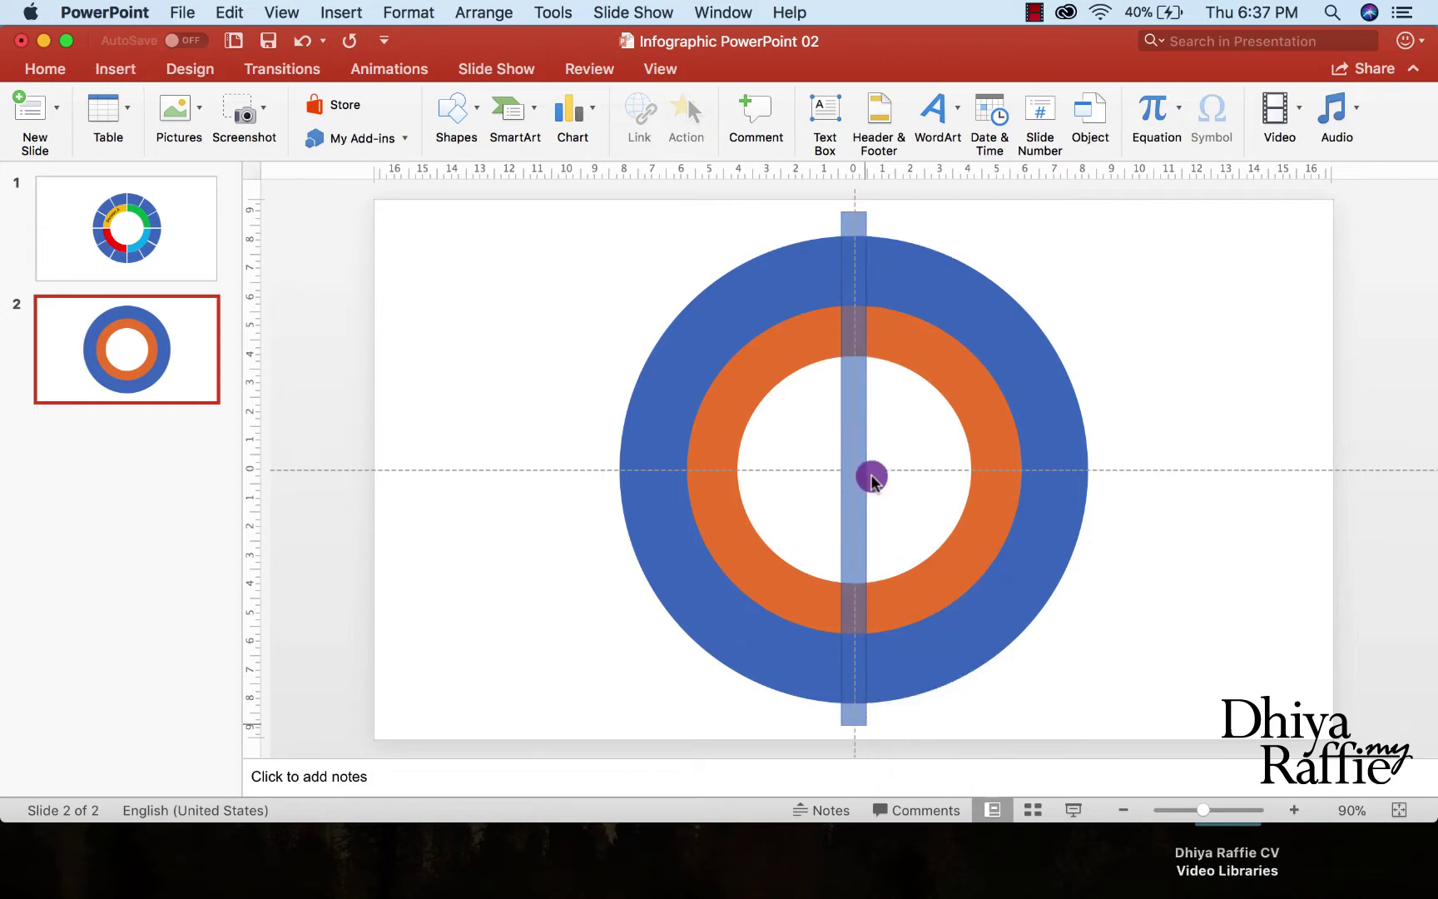
drag(841, 467, 848, 470)
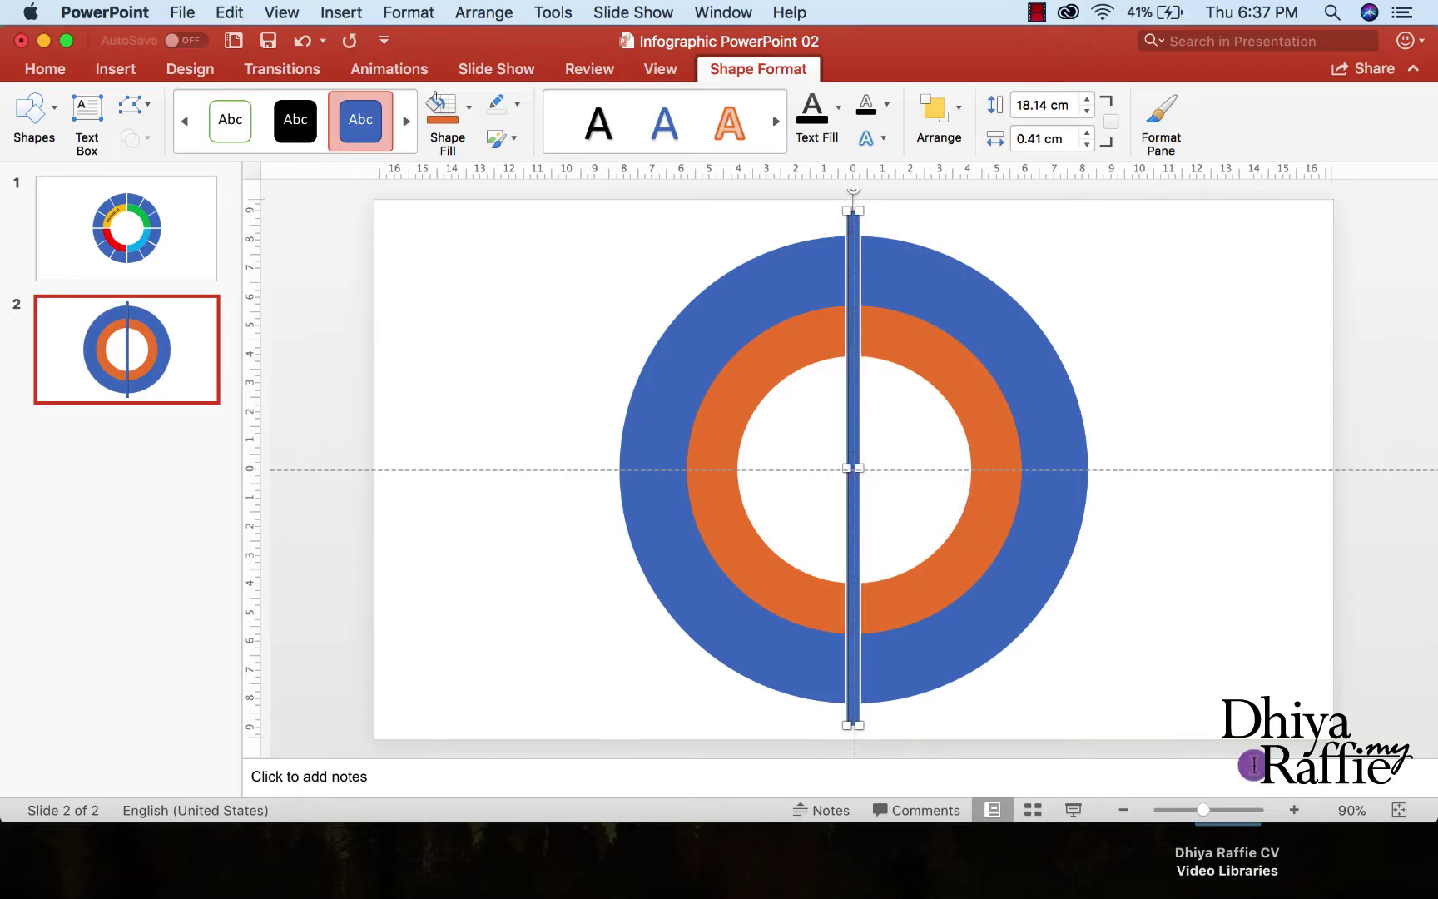
click(1301, 807)
click(1300, 807)
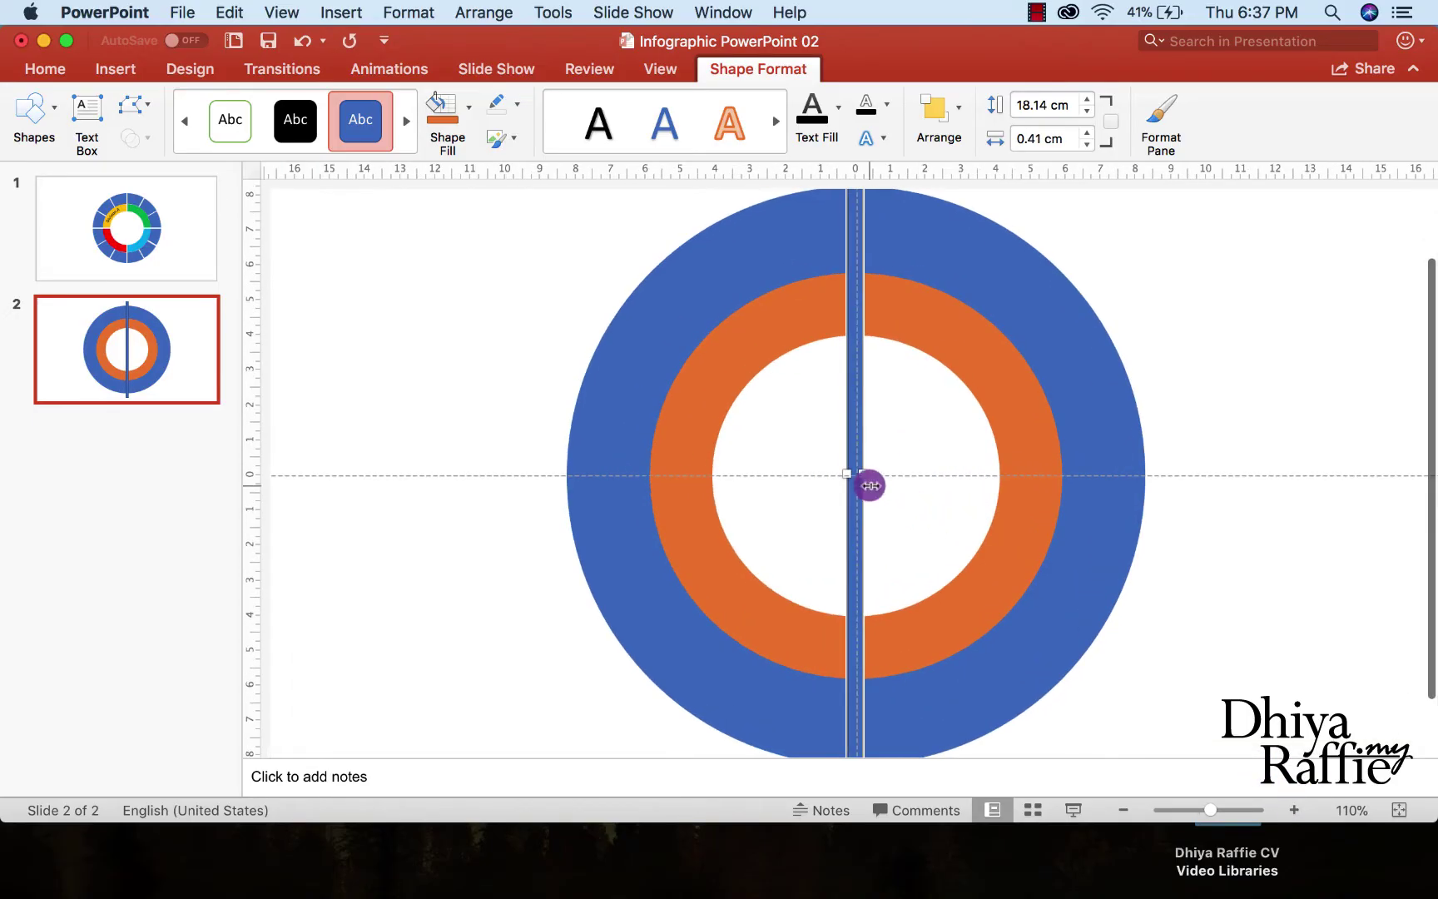
drag(849, 474, 847, 470)
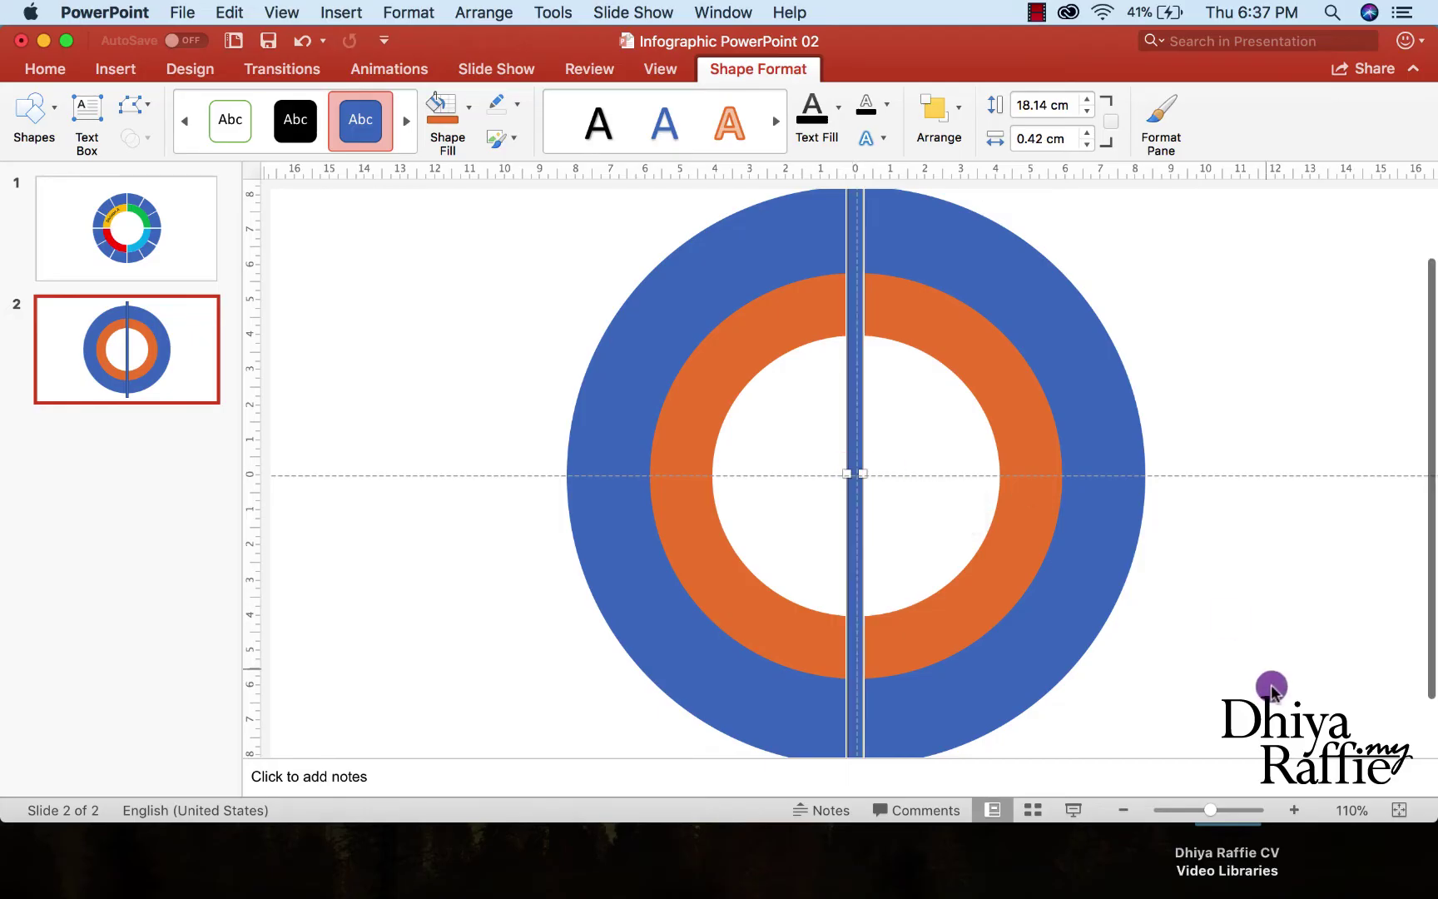
click(1086, 143)
click(1087, 144)
click(1172, 309)
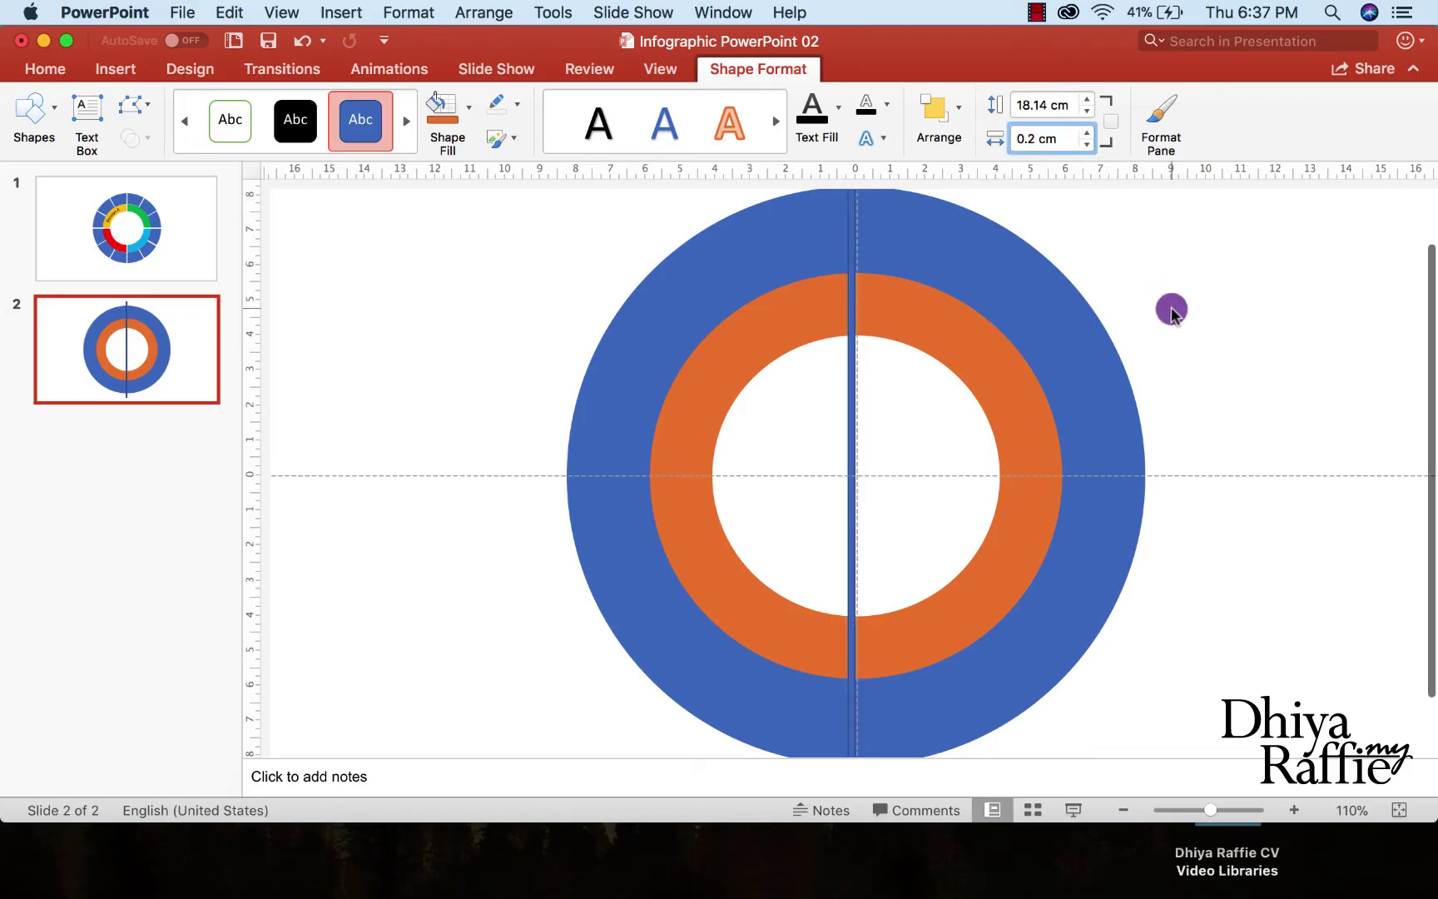
Fill the thin vertical bar with standard Red
click(1122, 808)
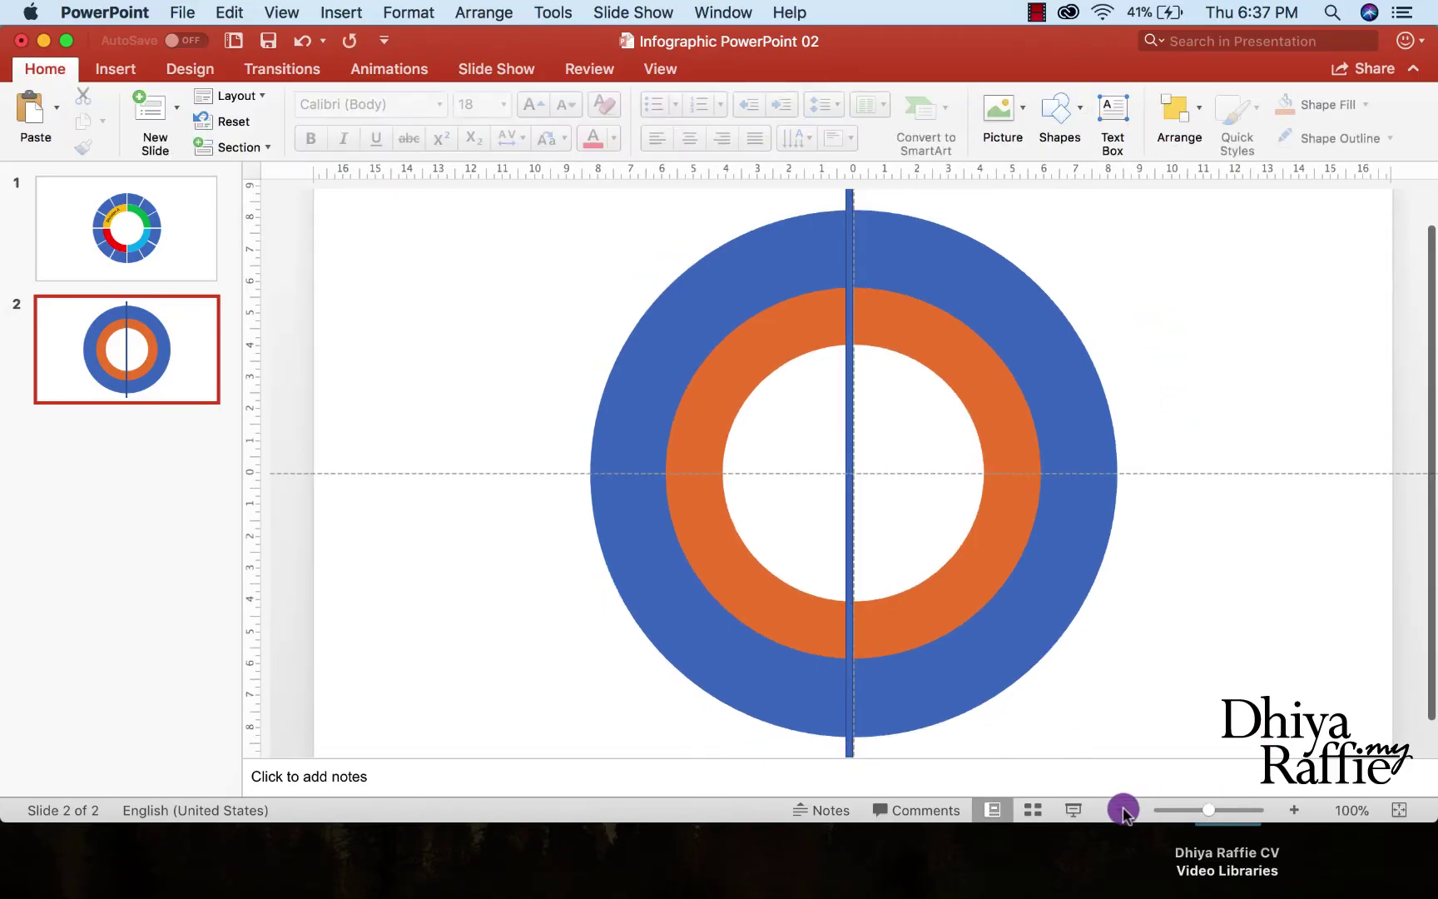
click(1123, 808)
click(850, 223)
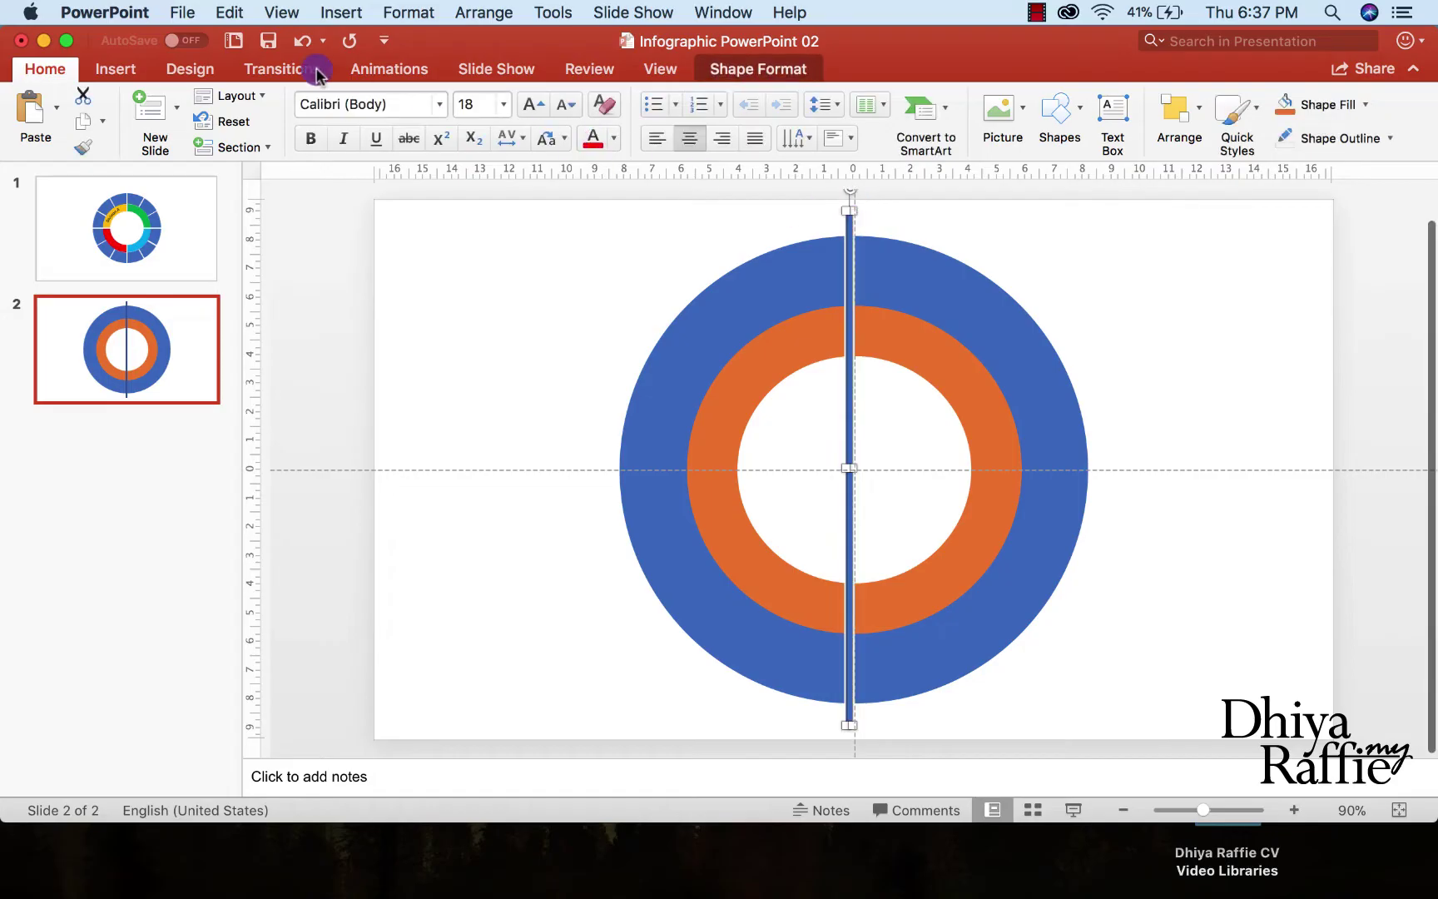
click(755, 70)
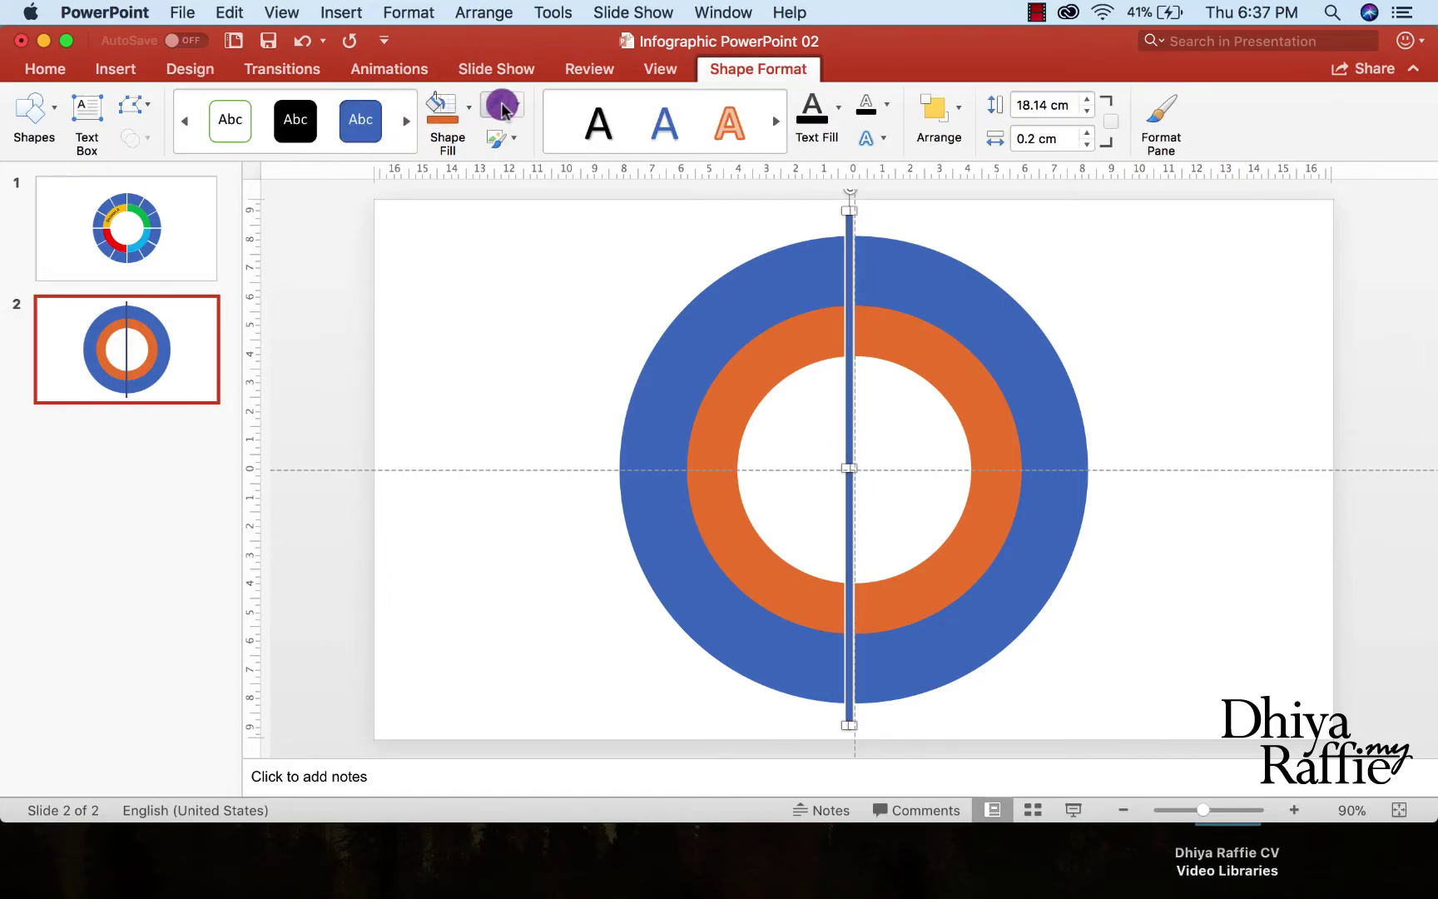
click(1040, 235)
double_click(856, 218)
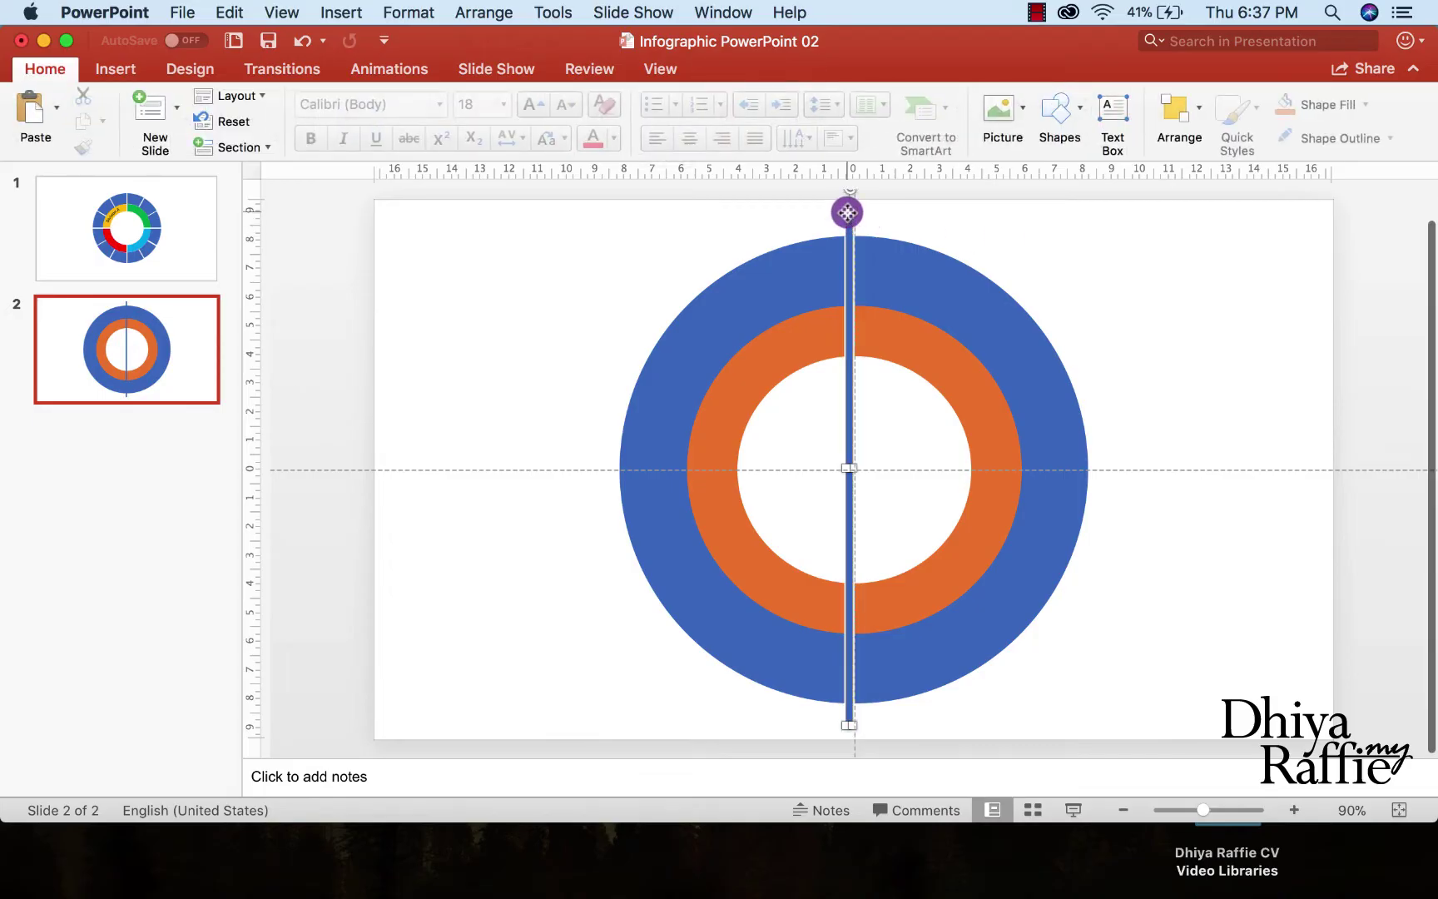
click(471, 110)
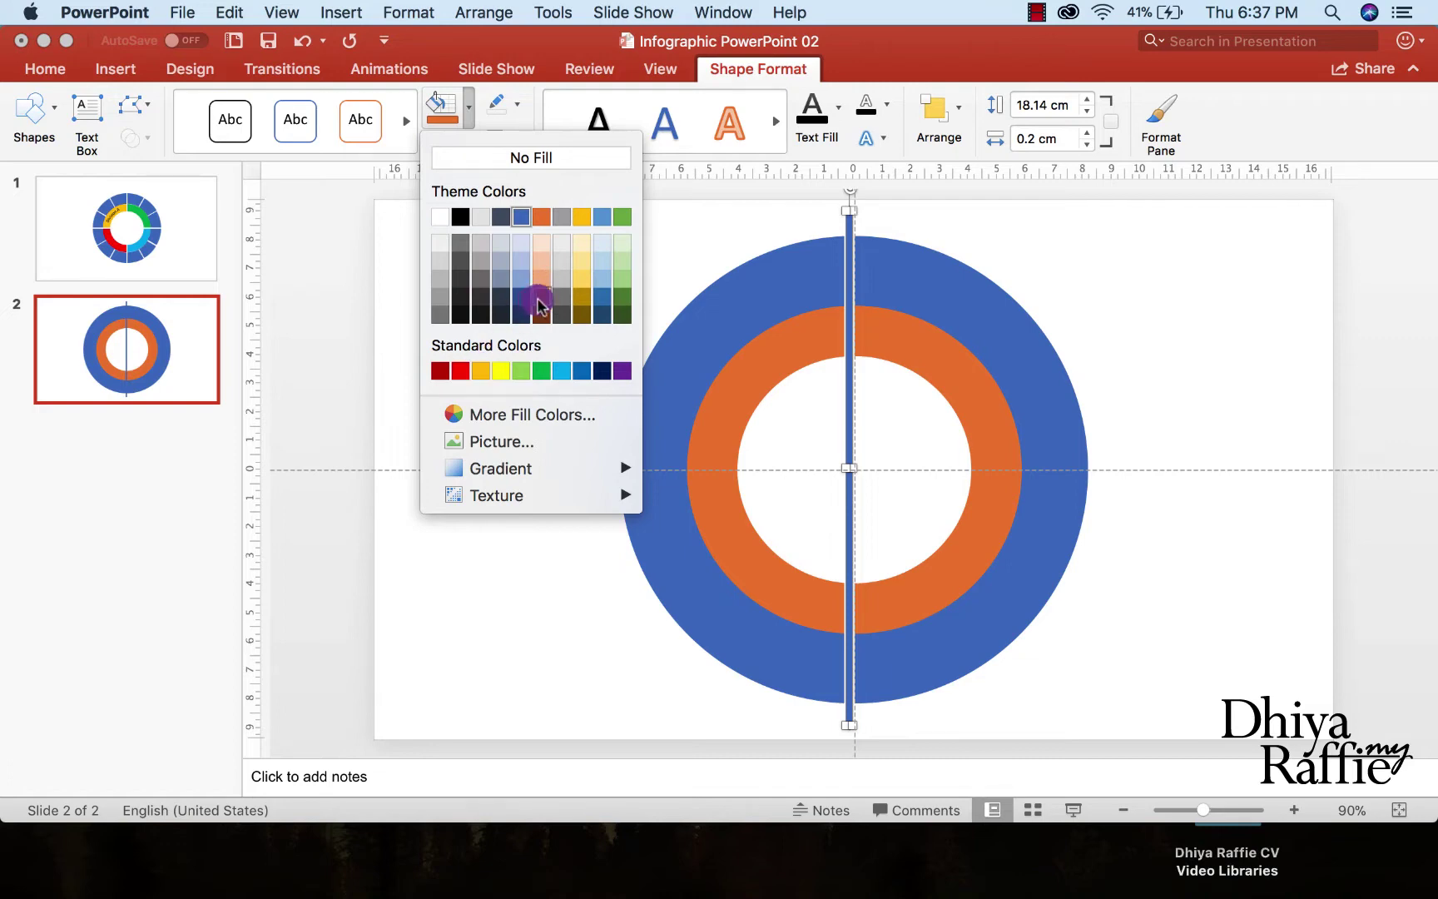
click(470, 372)
click(641, 263)
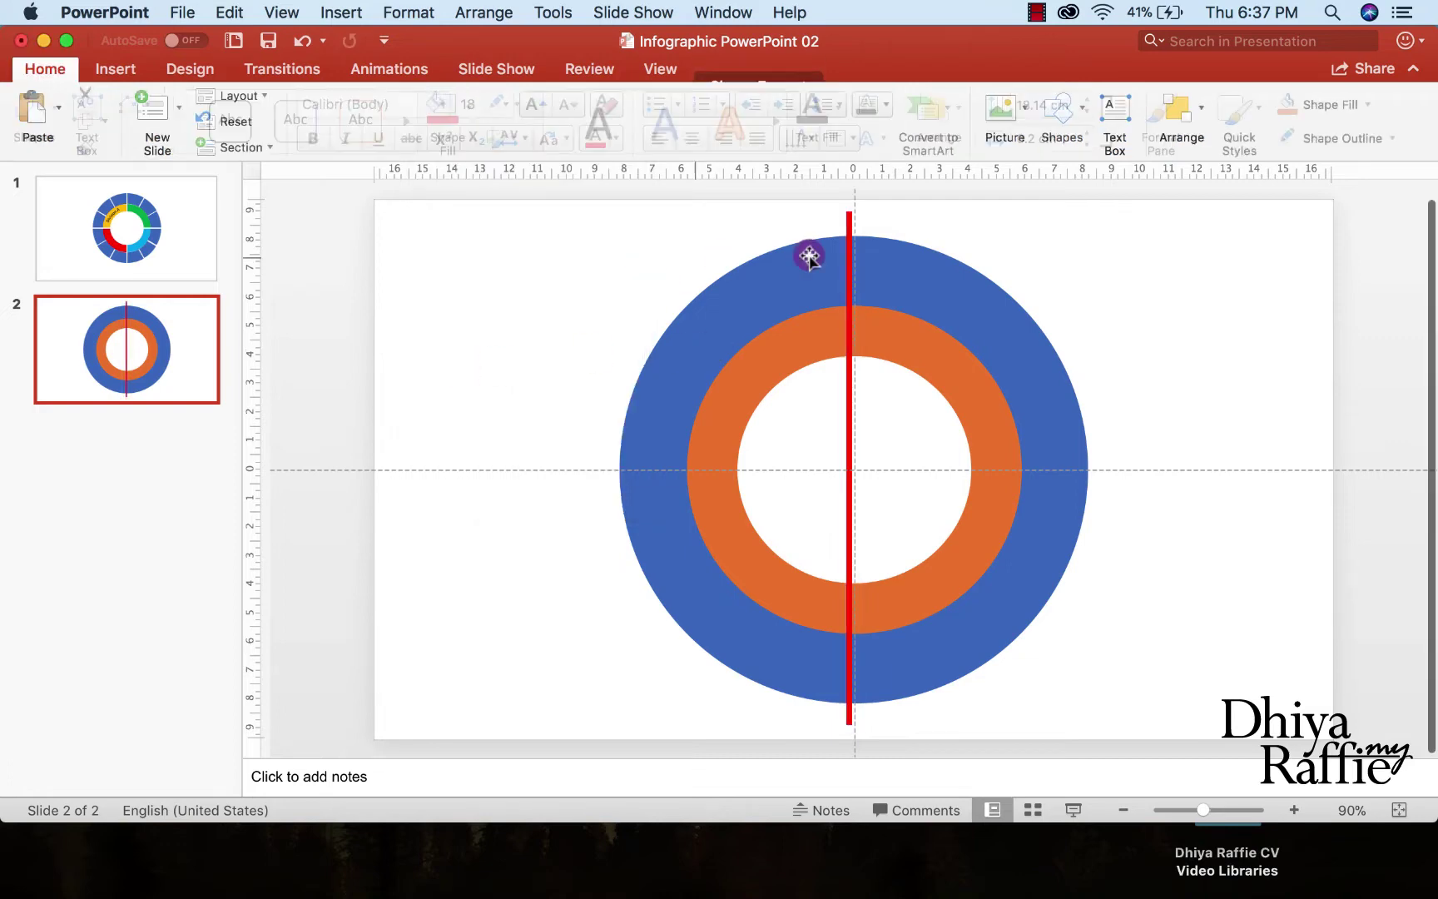
Align the red bar to the slide's horizontal centre
click(850, 250)
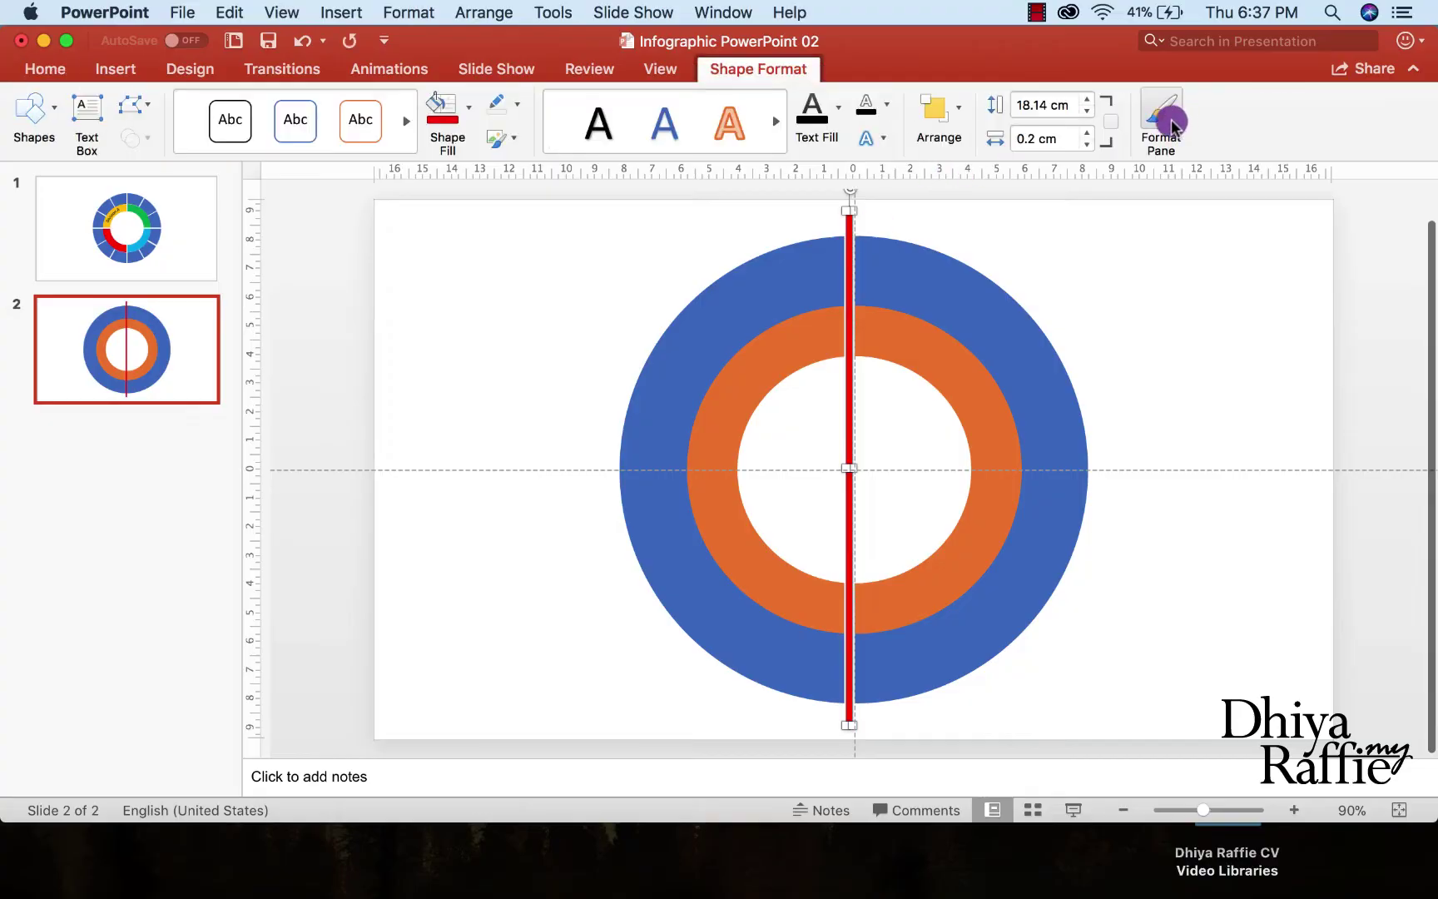
click(962, 121)
click(1007, 196)
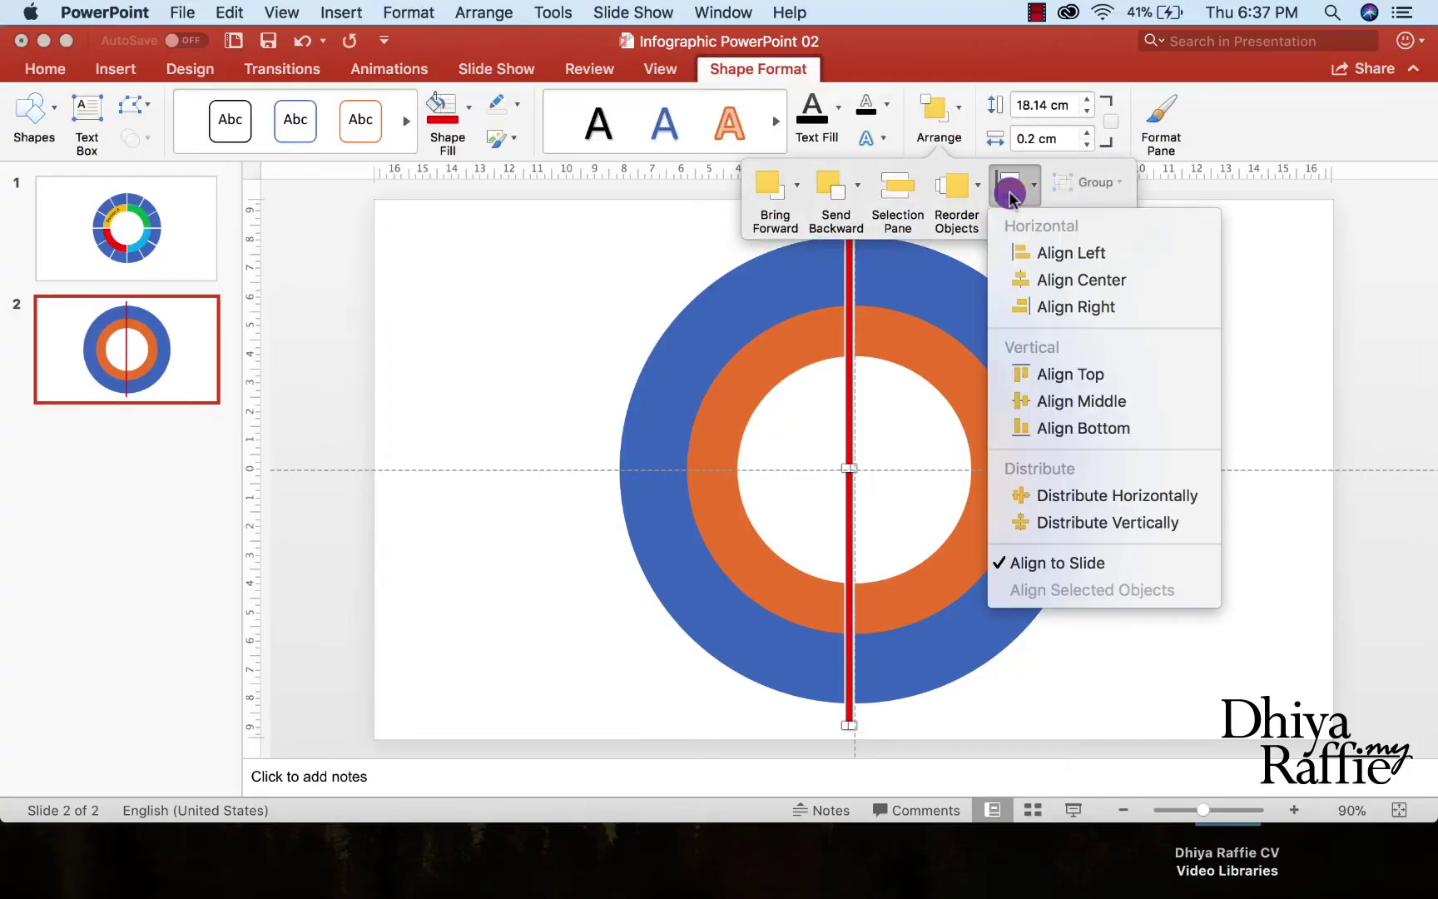
click(1068, 280)
click(1015, 188)
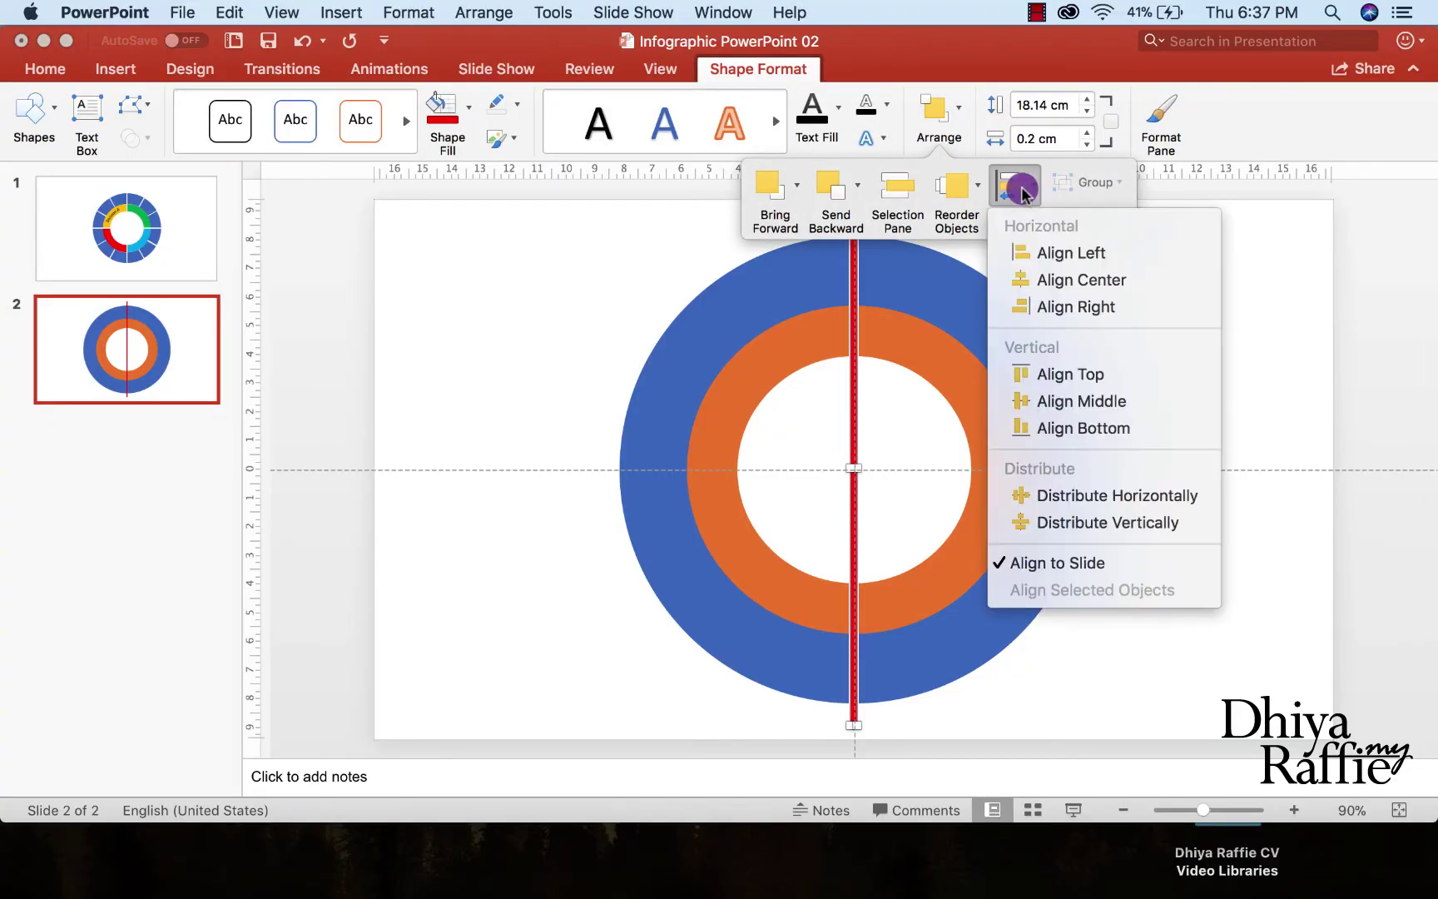
click(1073, 400)
click(1149, 333)
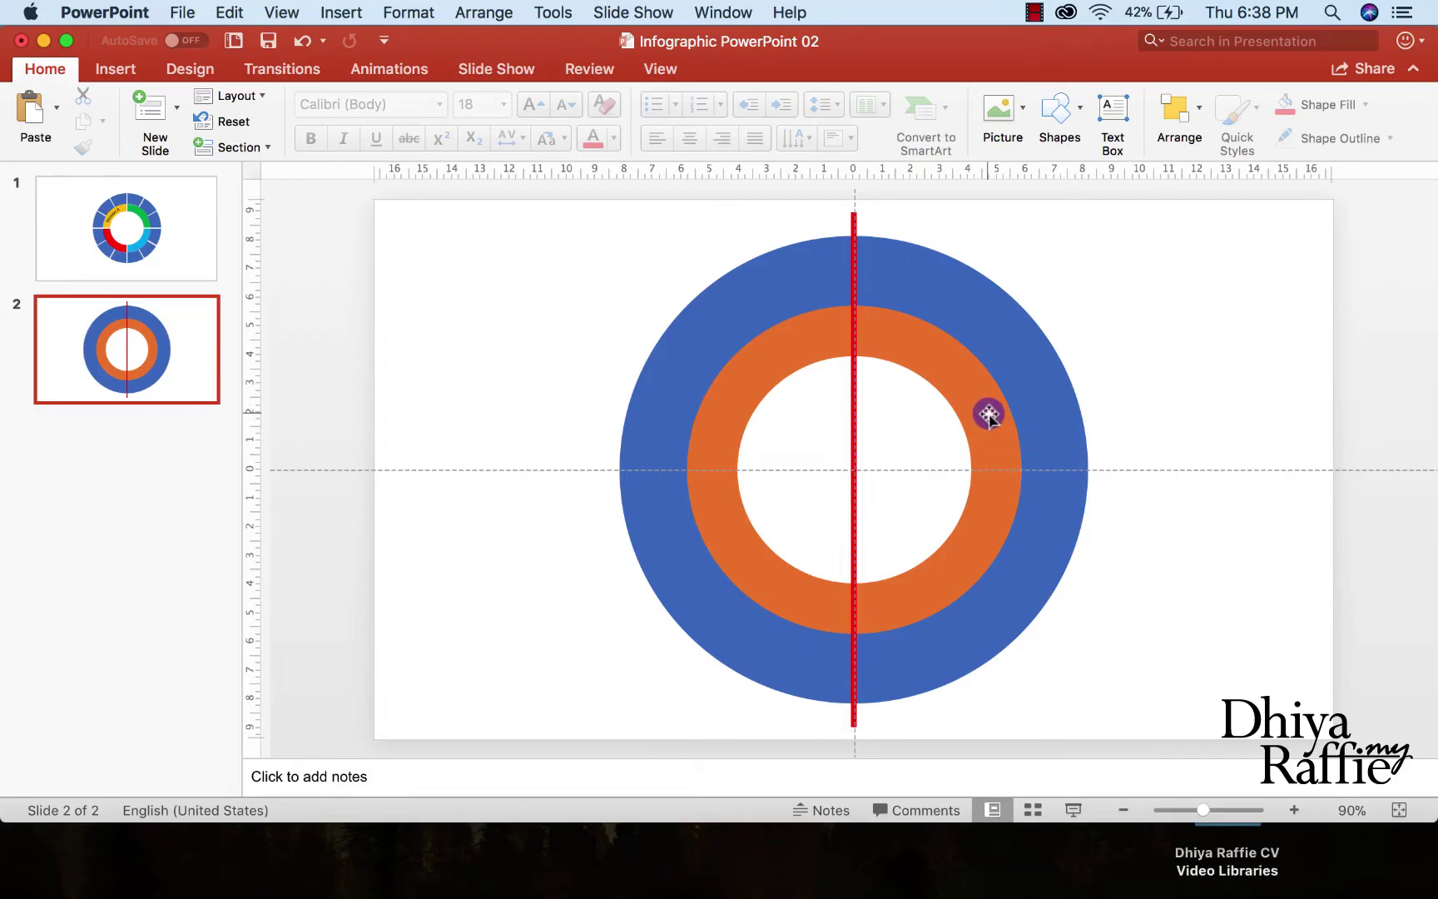
Align the red line to the slide's centre and middle
click(854, 254)
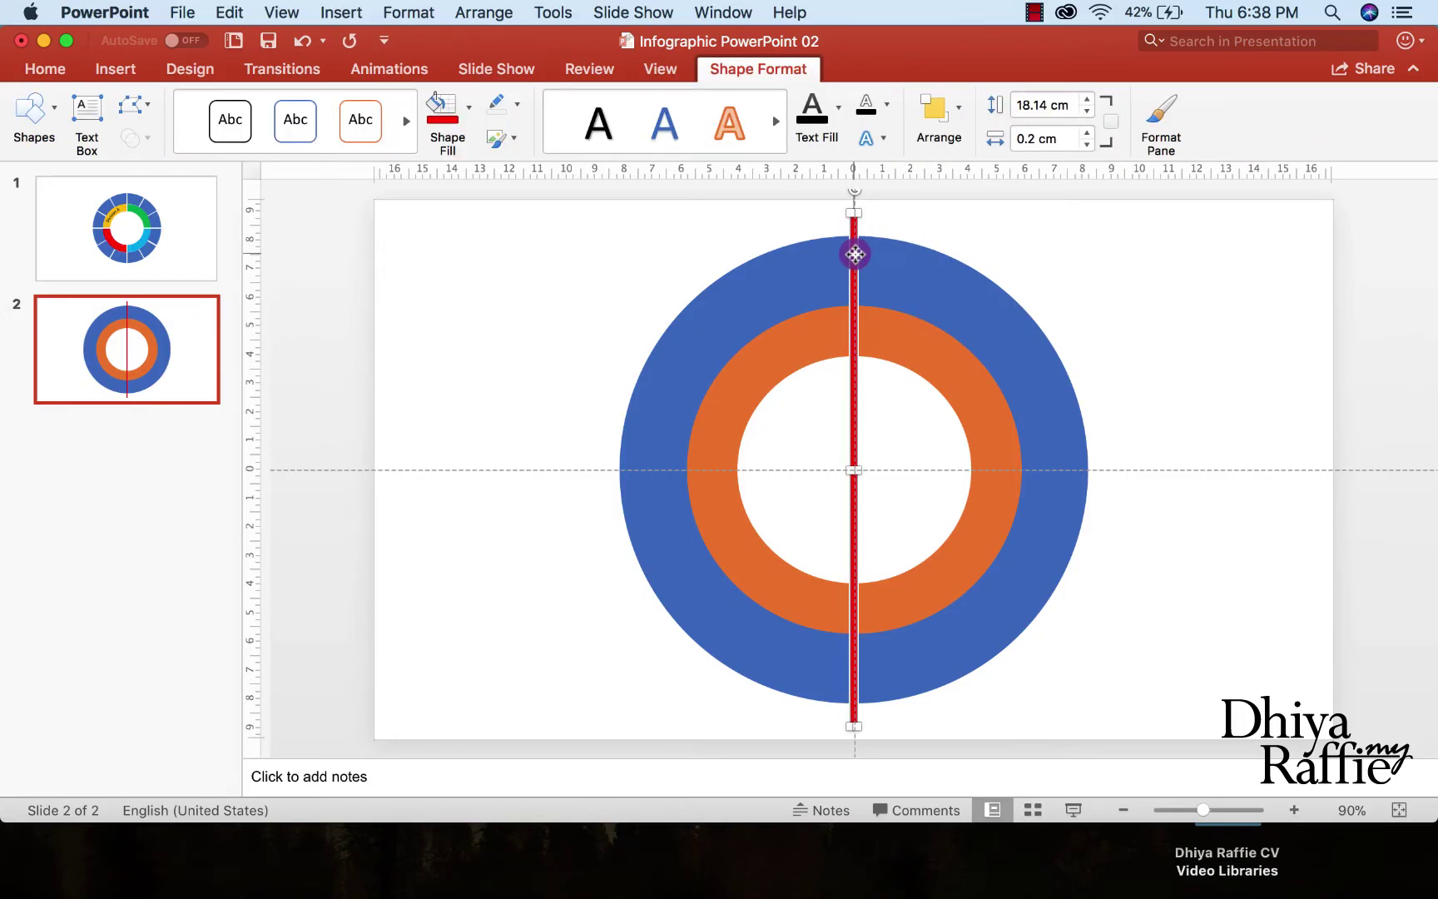
click(970, 256)
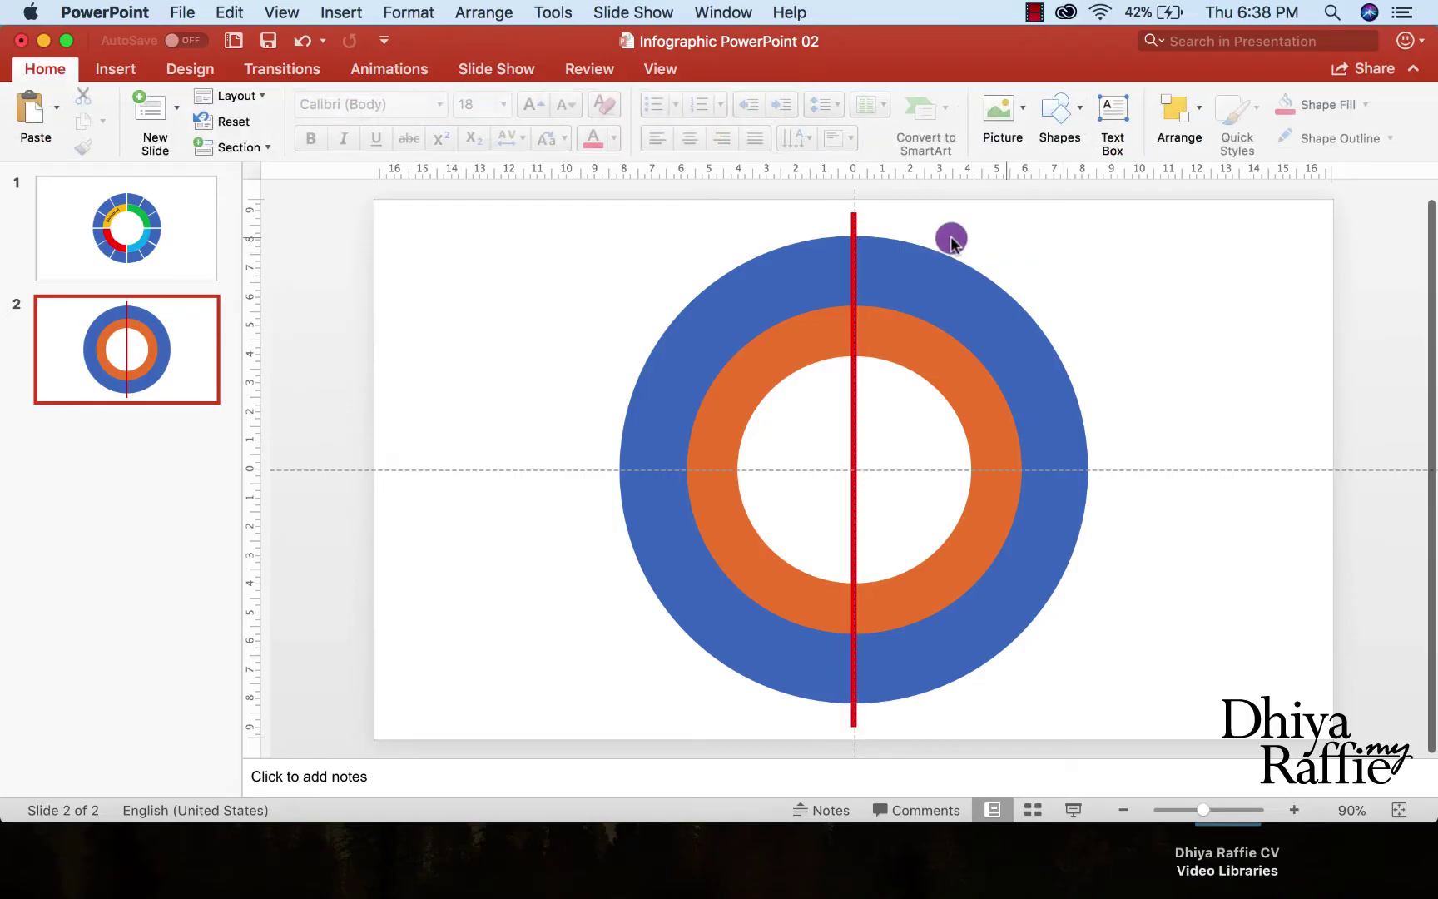
click(851, 249)
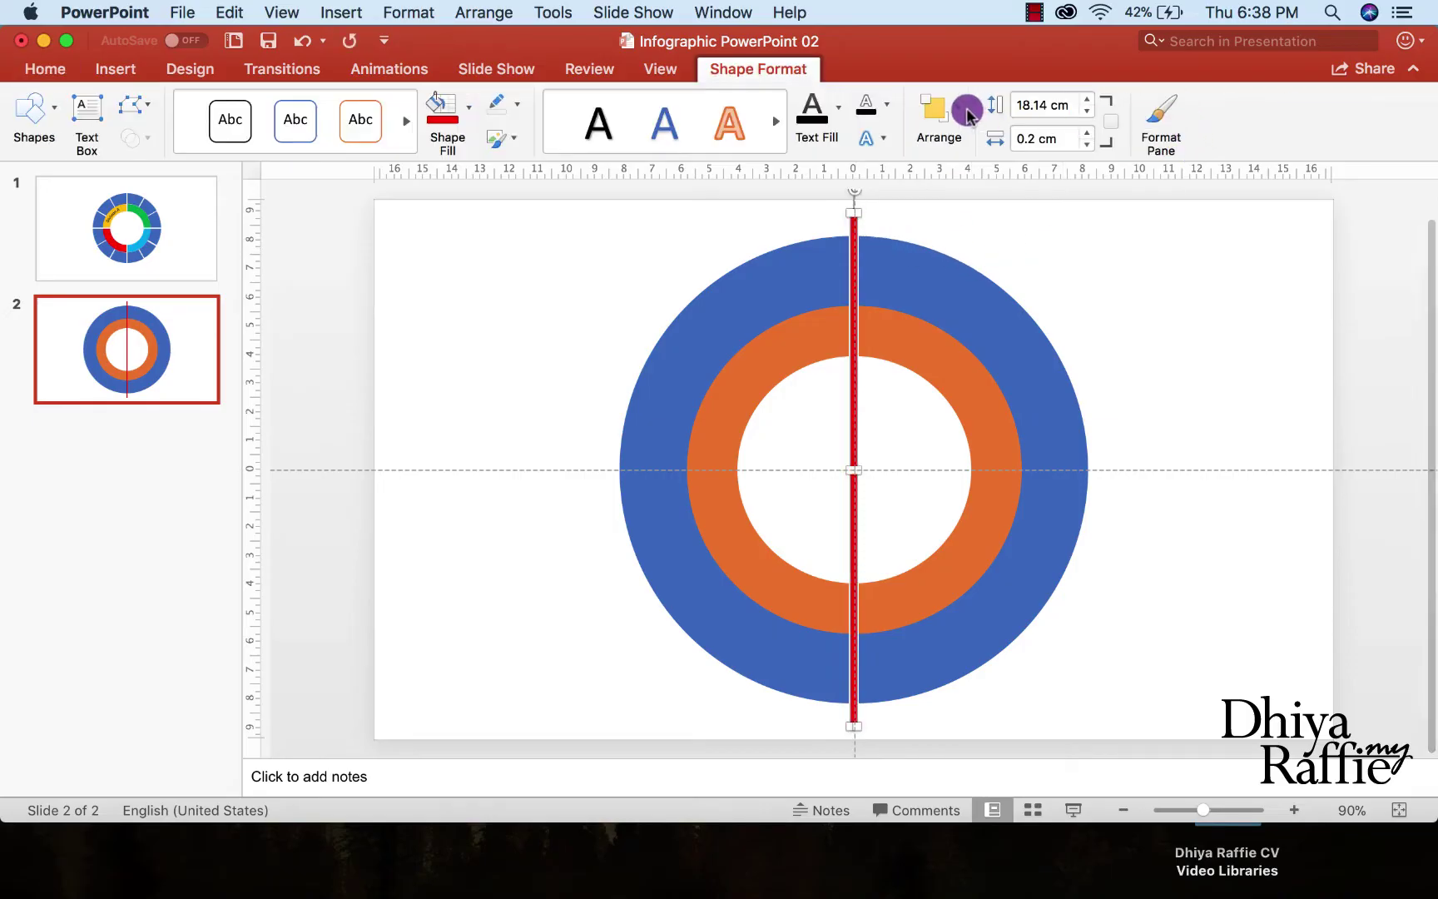
click(963, 112)
click(1012, 196)
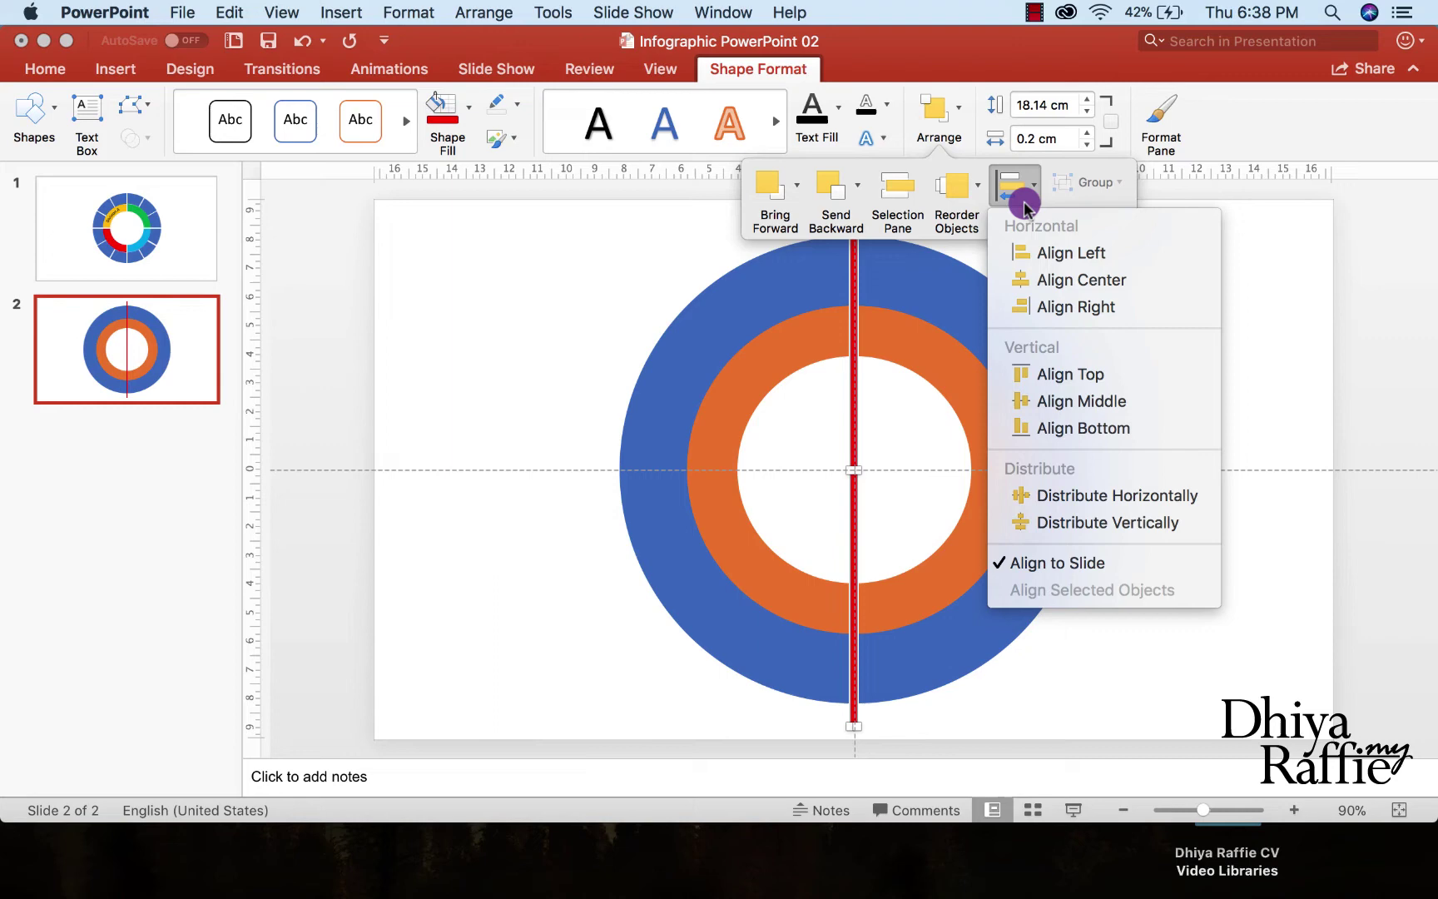
click(1055, 304)
click(1030, 204)
click(1044, 279)
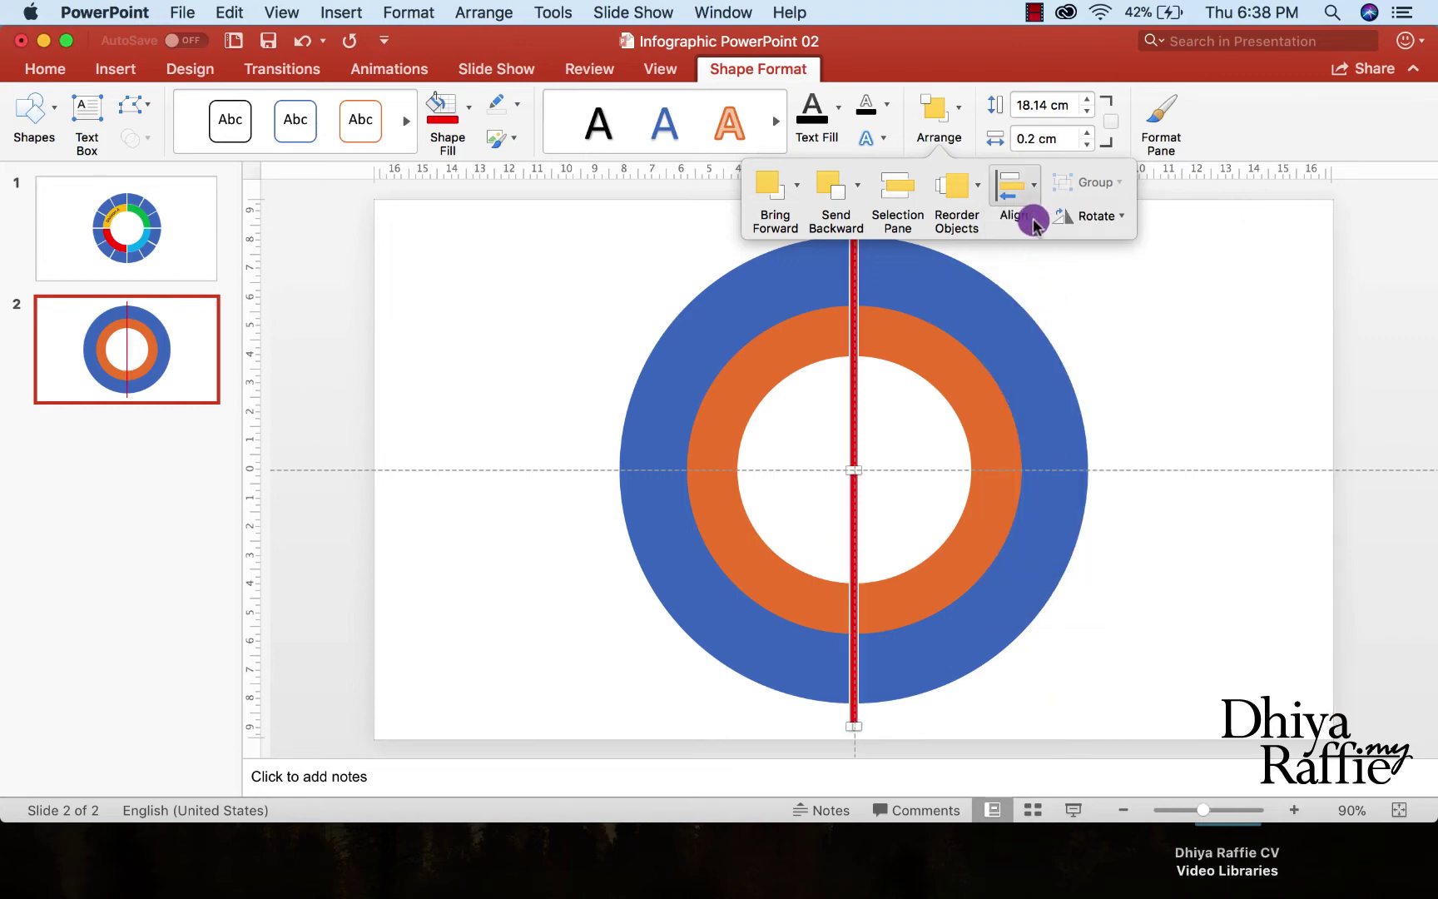
click(1022, 201)
click(1027, 399)
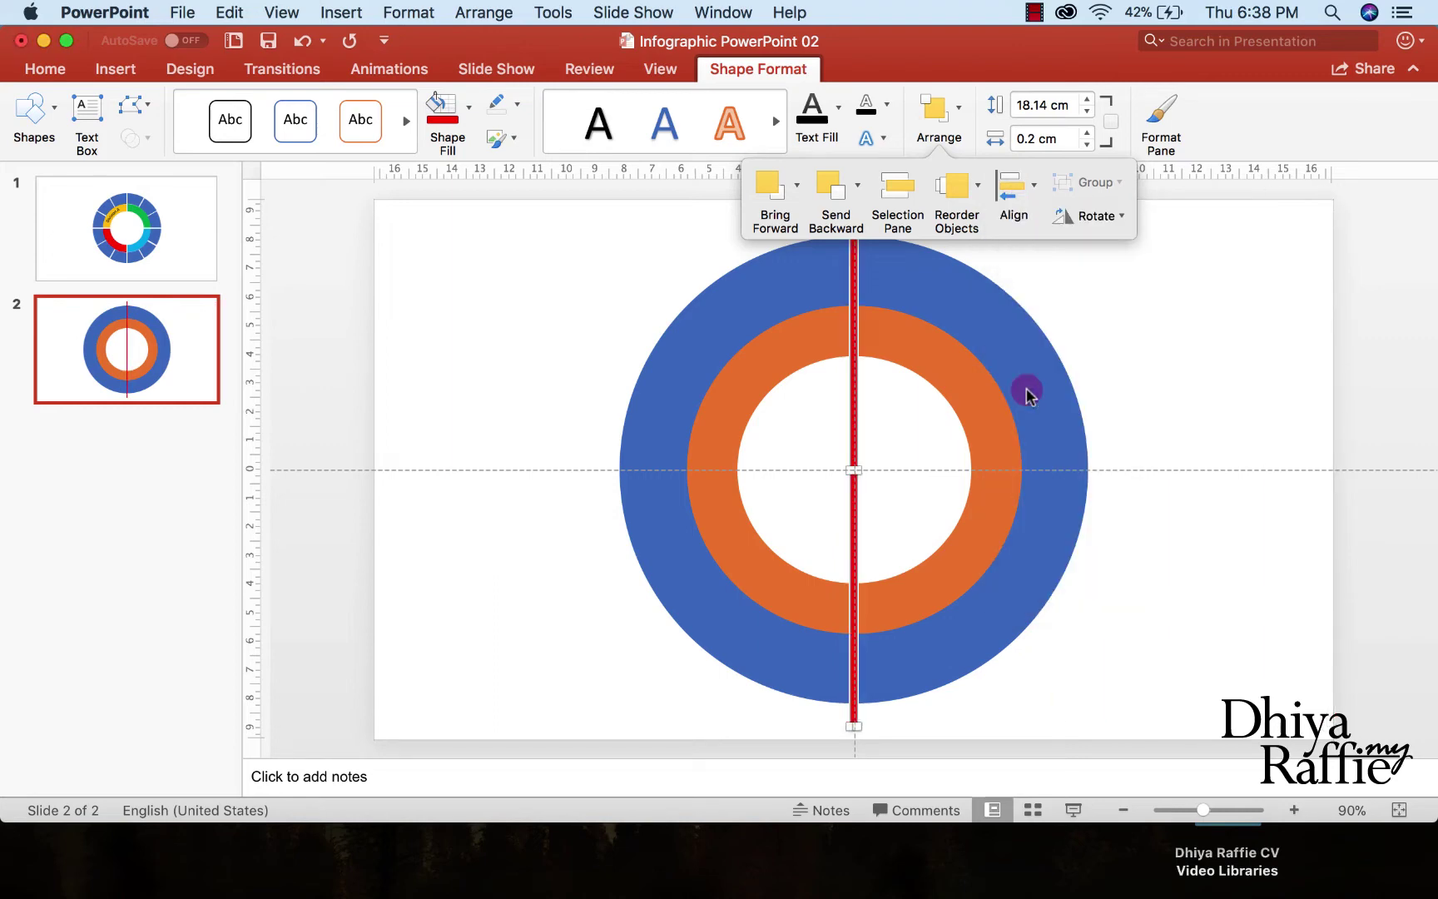
click(1113, 341)
Copy and paste the red line, placing the duplicate exactly over the original
click(855, 233)
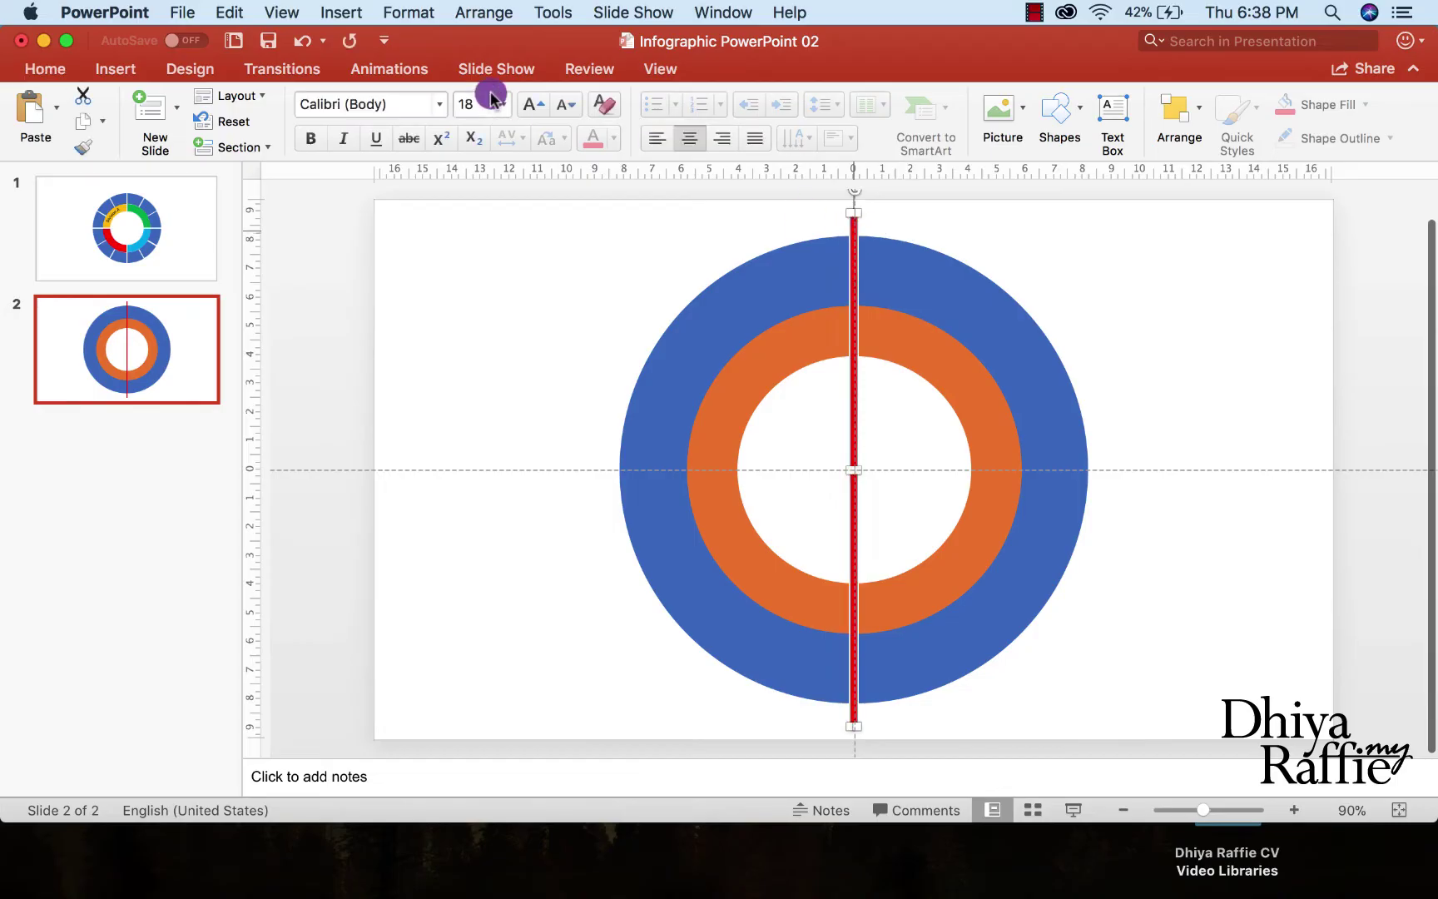
click(226, 12)
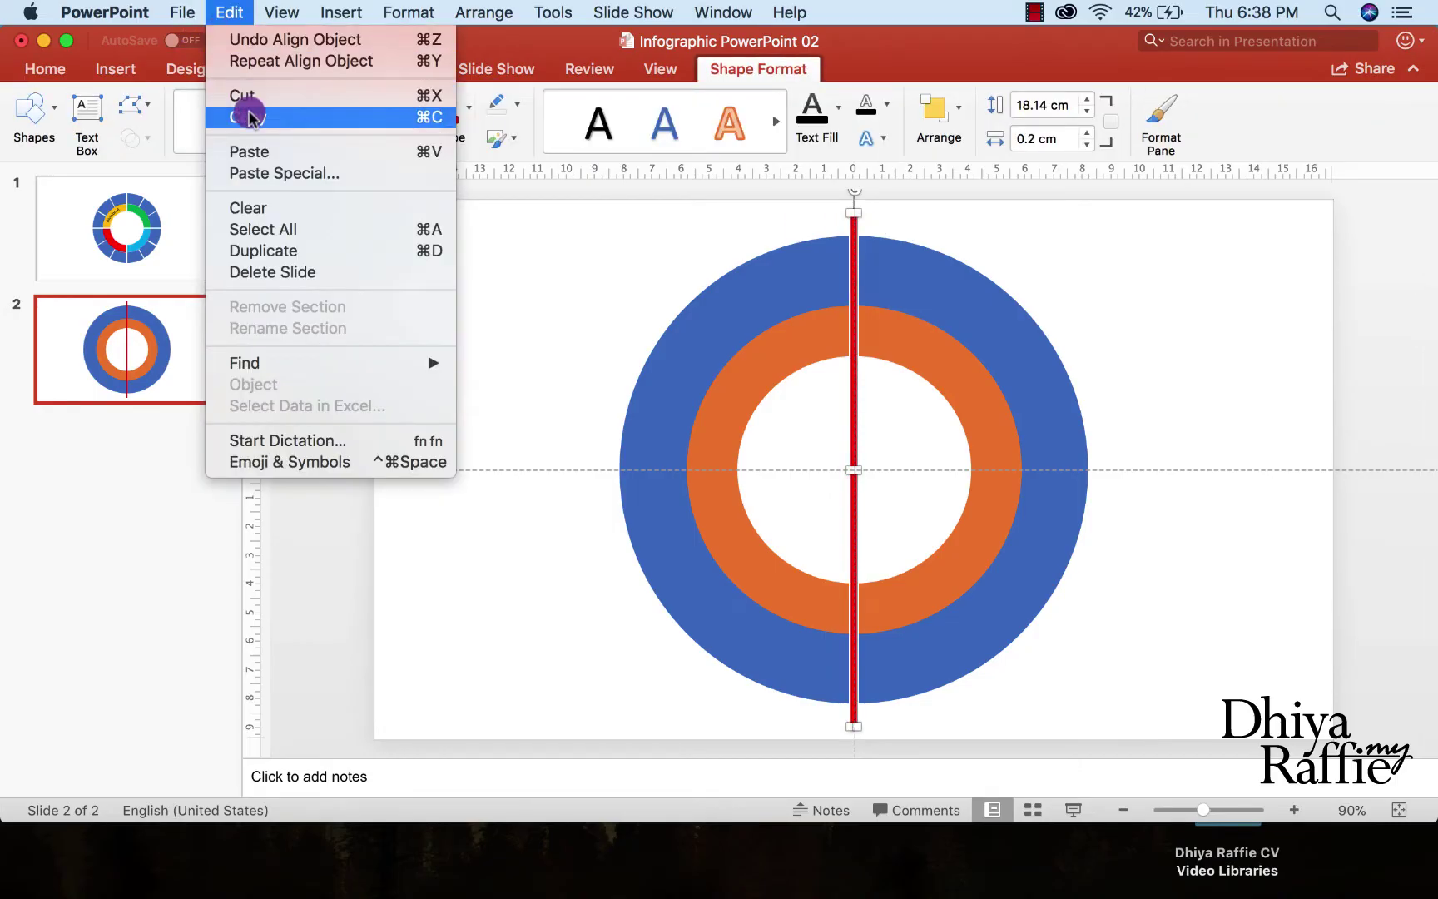
click(248, 106)
click(227, 12)
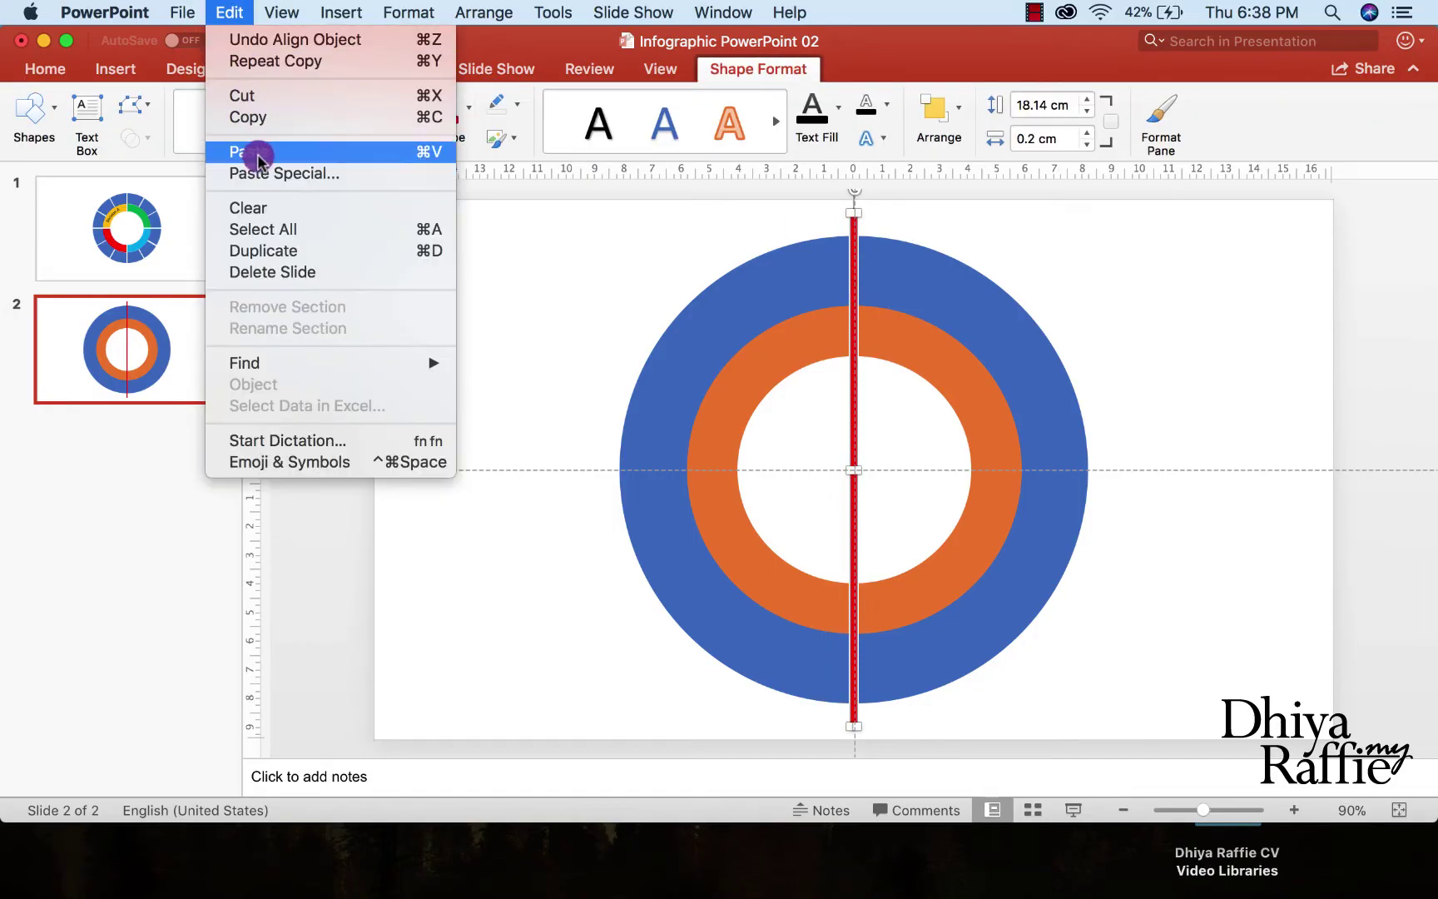
click(214, 149)
drag(866, 324, 856, 318)
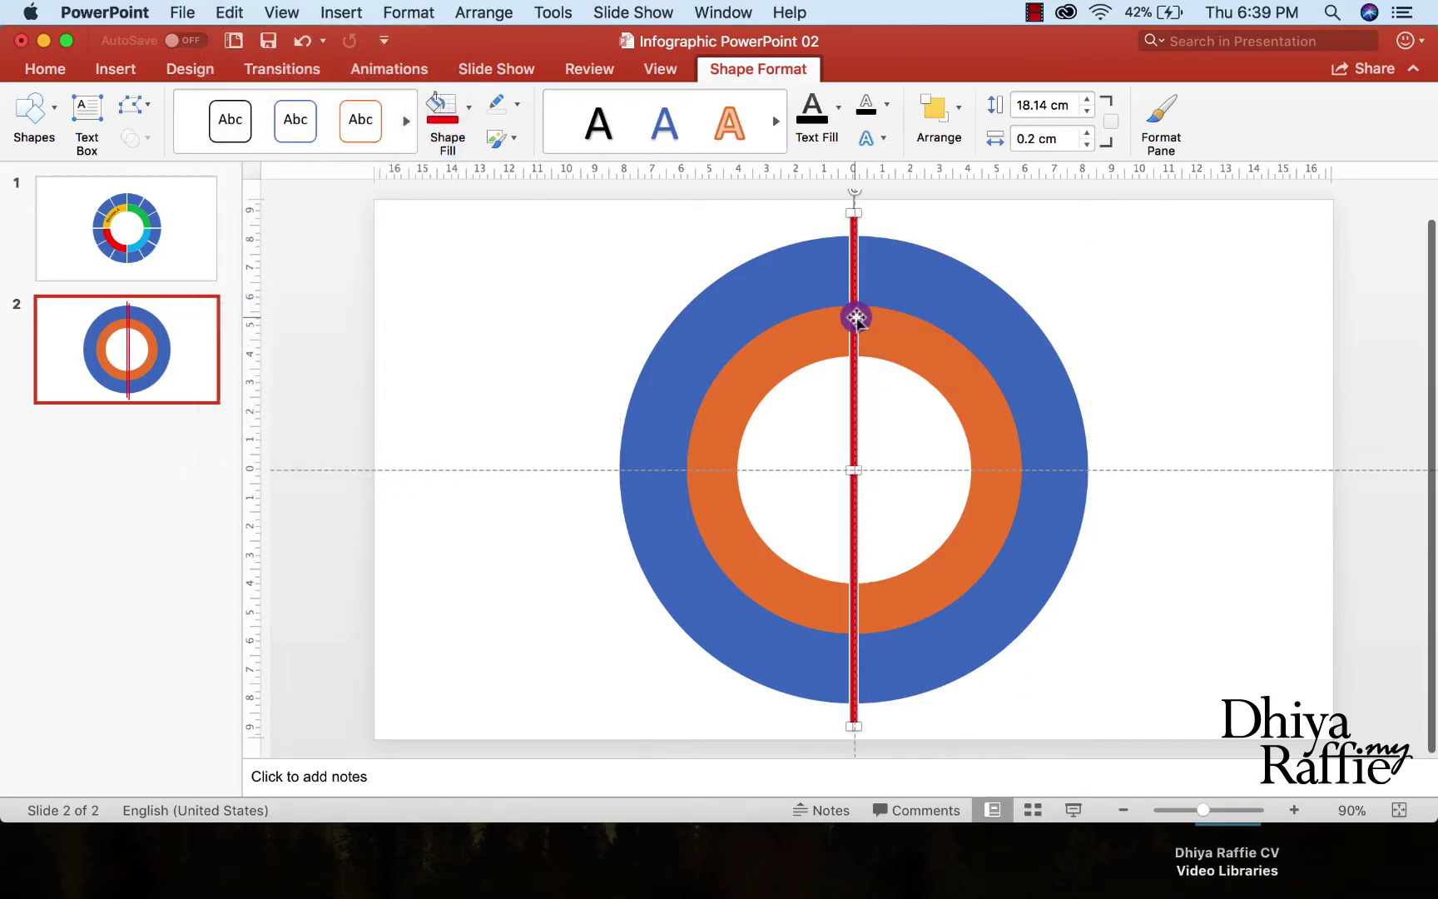
Rotate the red line to 30° in the Format Shape size settings
click(777, 69)
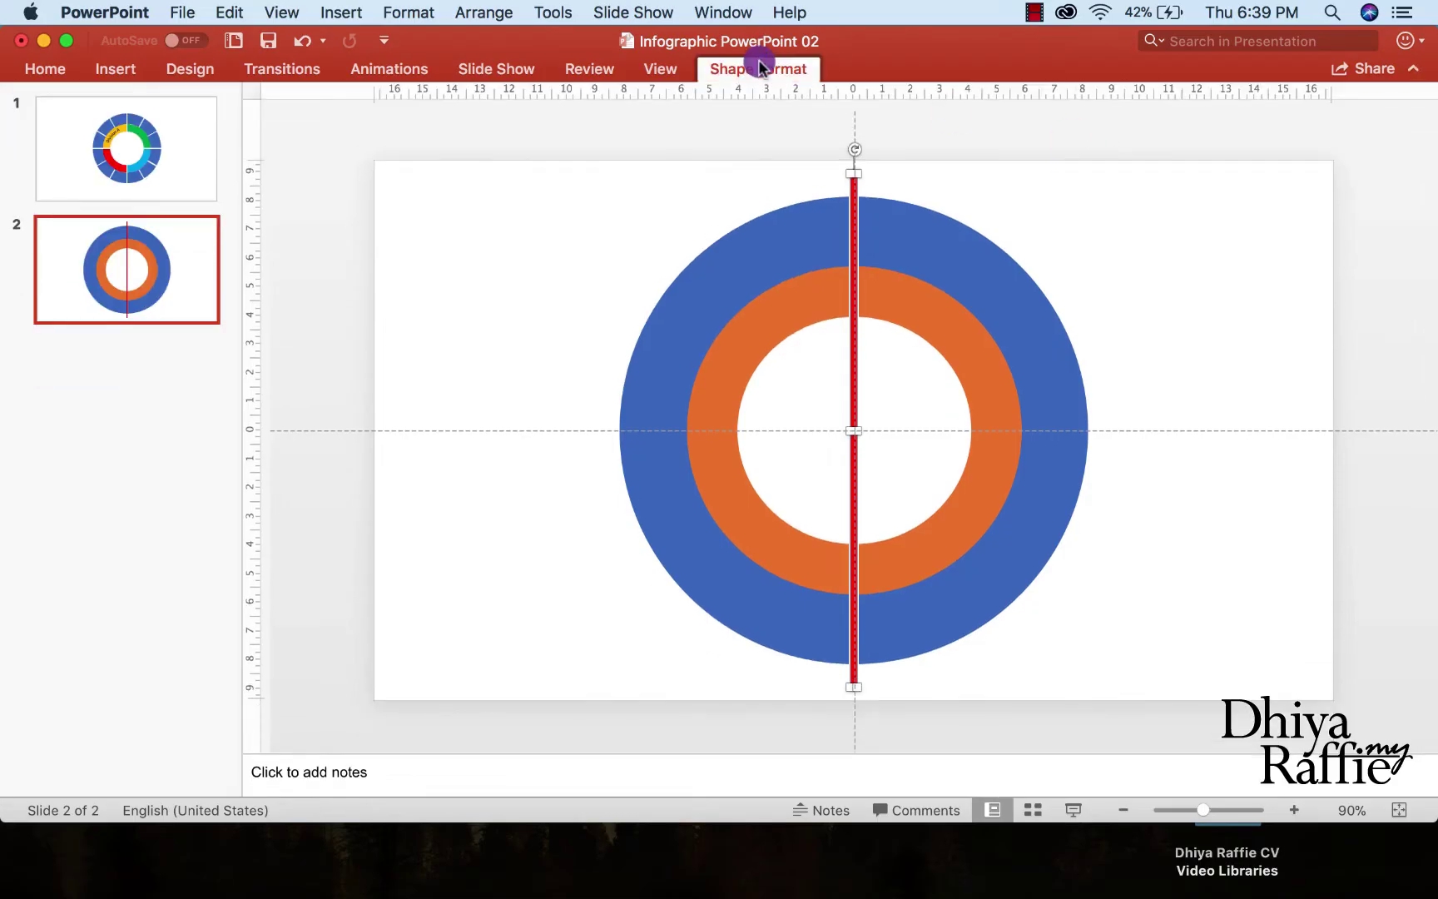
click(759, 67)
click(1157, 117)
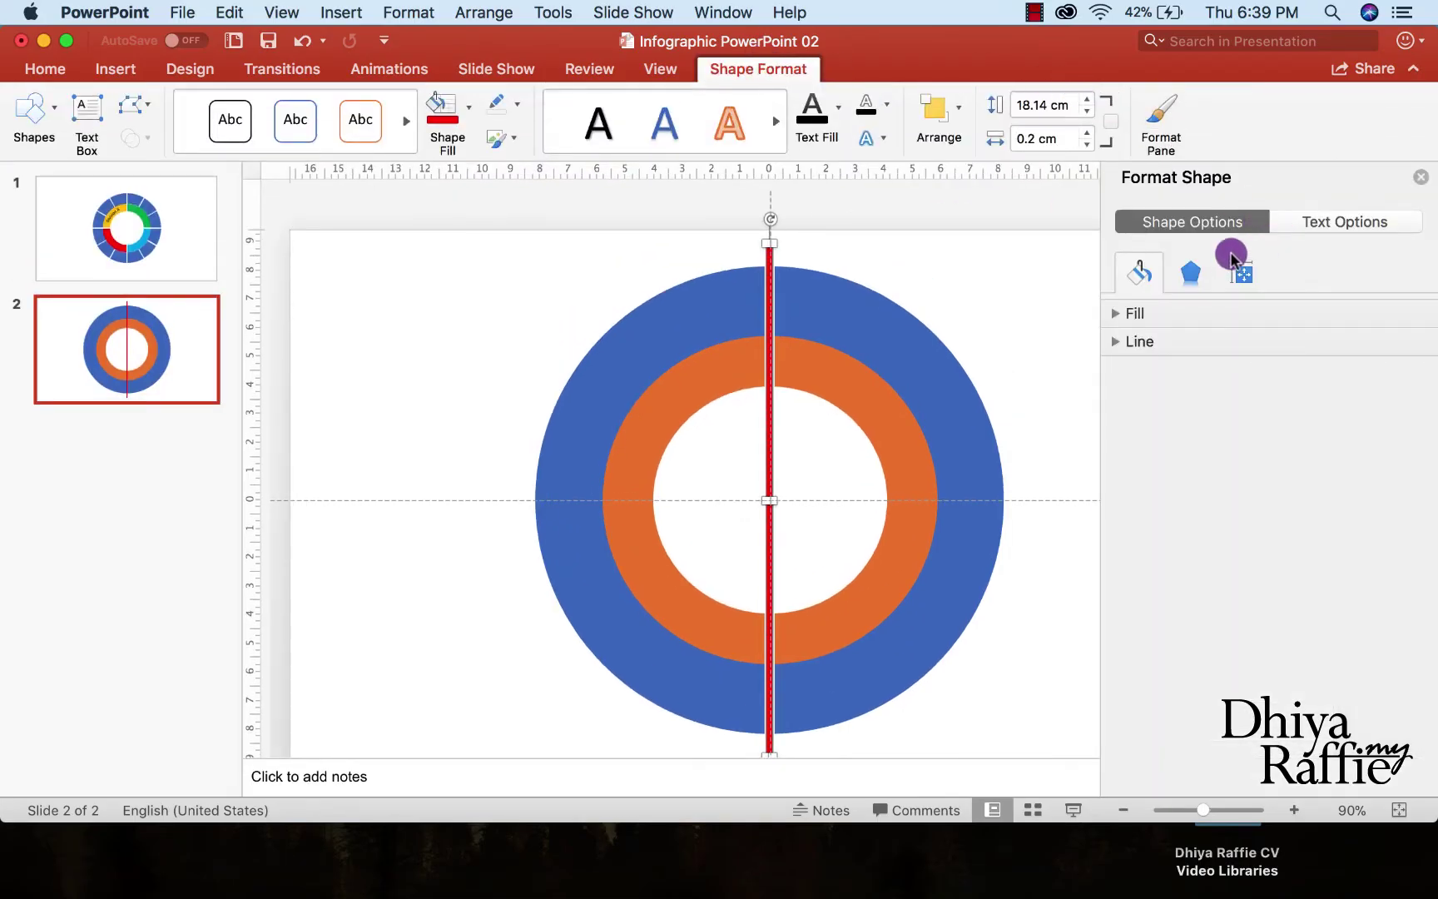
click(1240, 273)
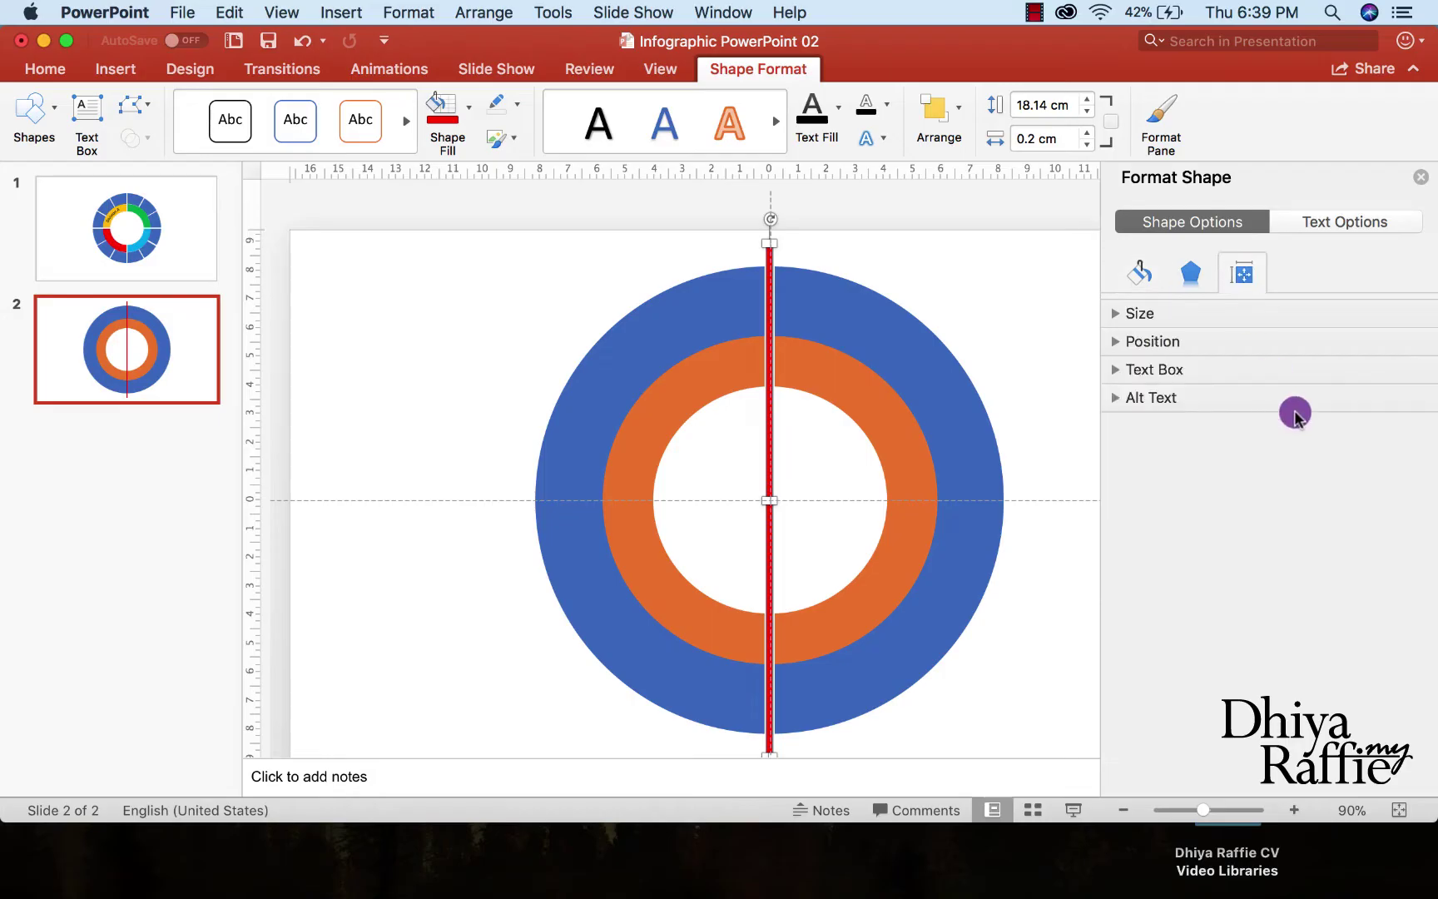
click(1115, 317)
click(1326, 421)
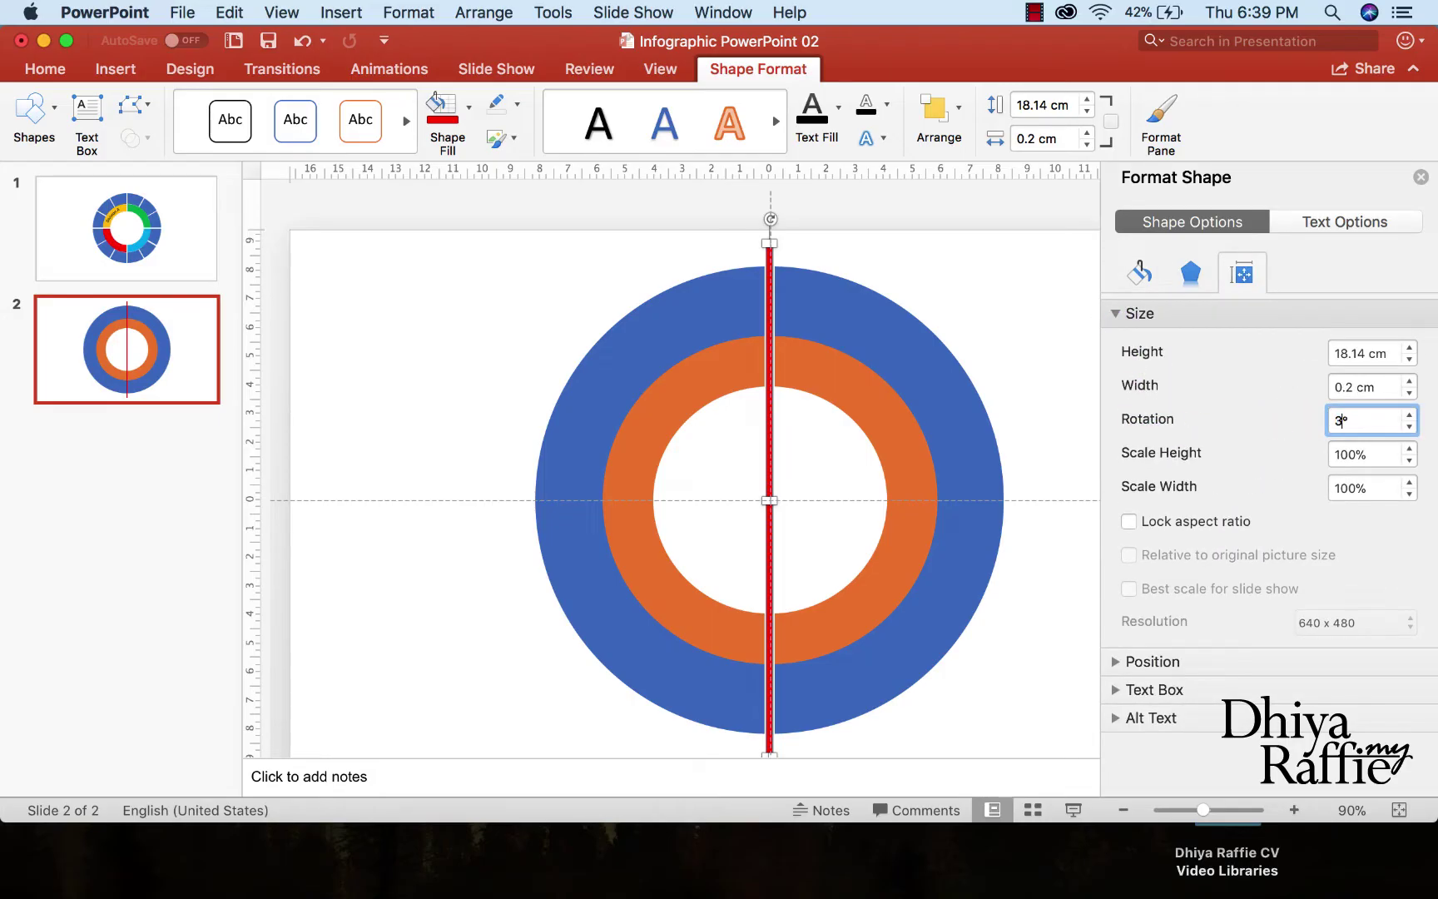
text(30)
key(Return)
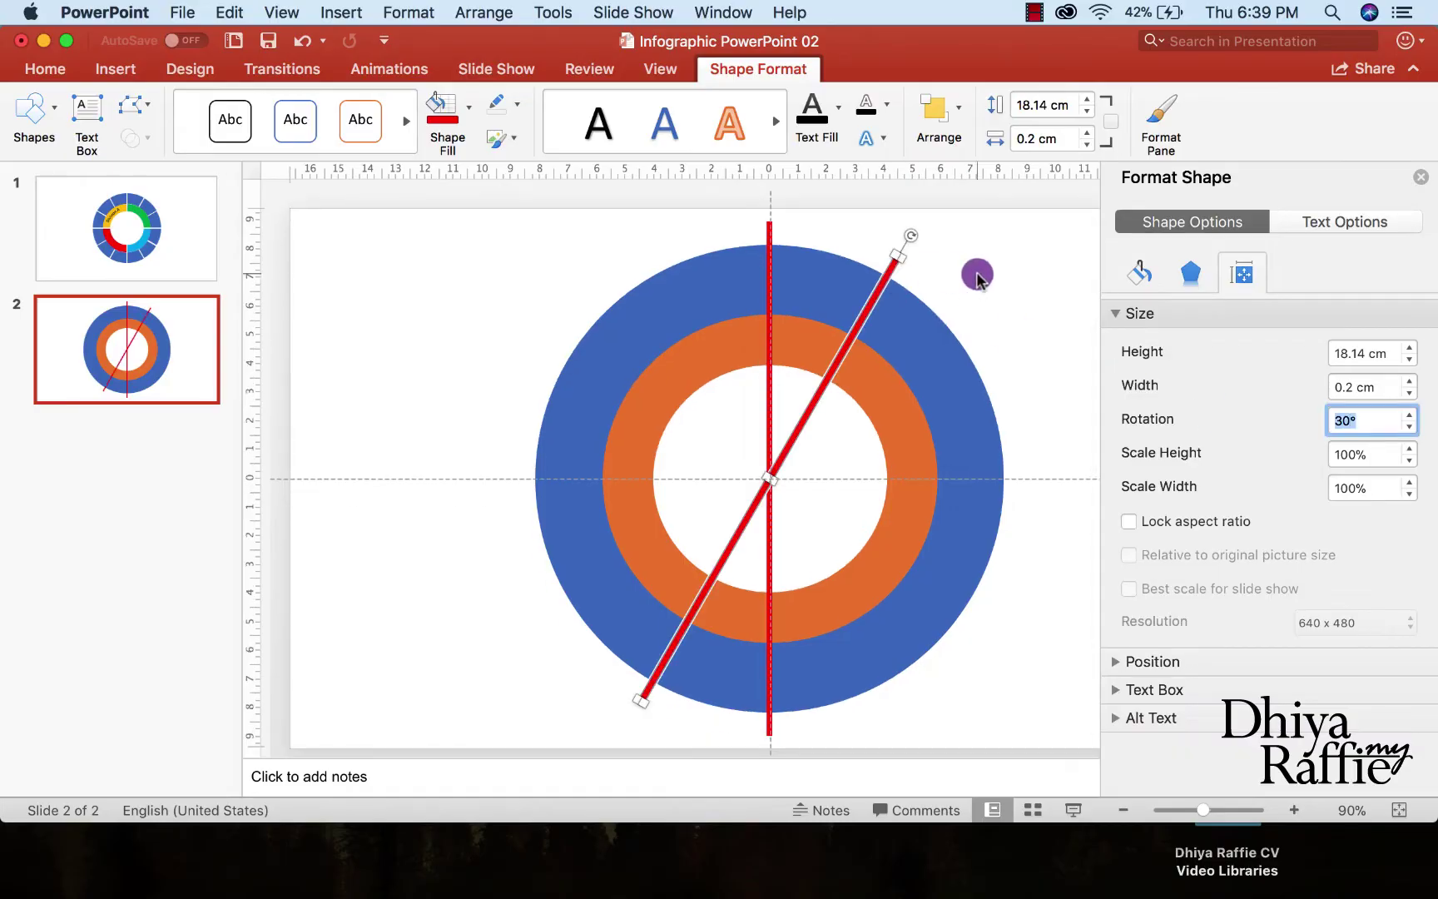
Paste a copy of the 30° line over it and rotate the copy to 60°
click(994, 283)
click(889, 272)
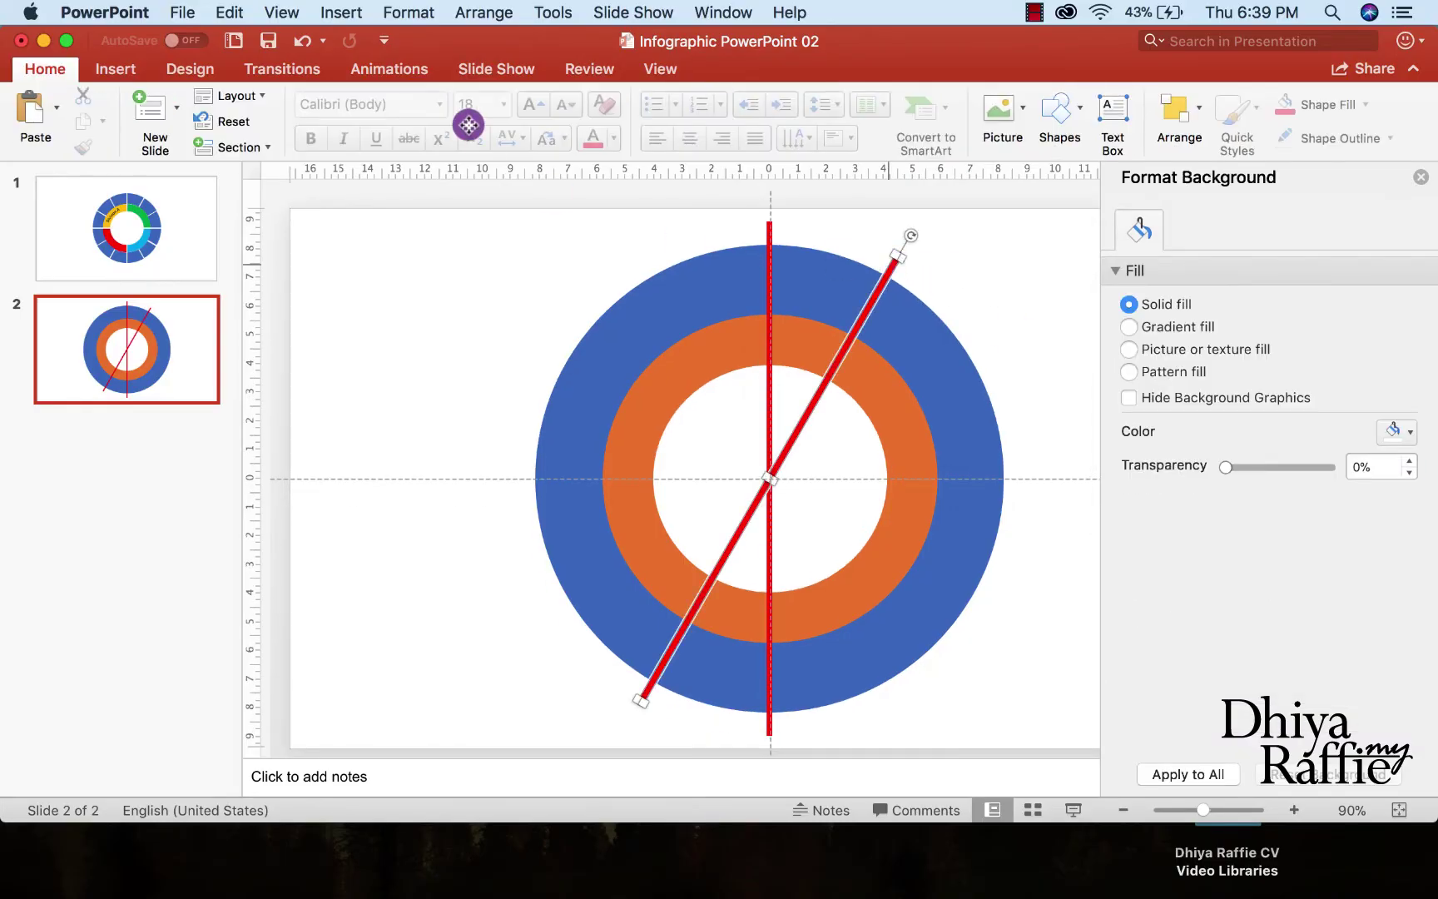
click(238, 25)
click(242, 116)
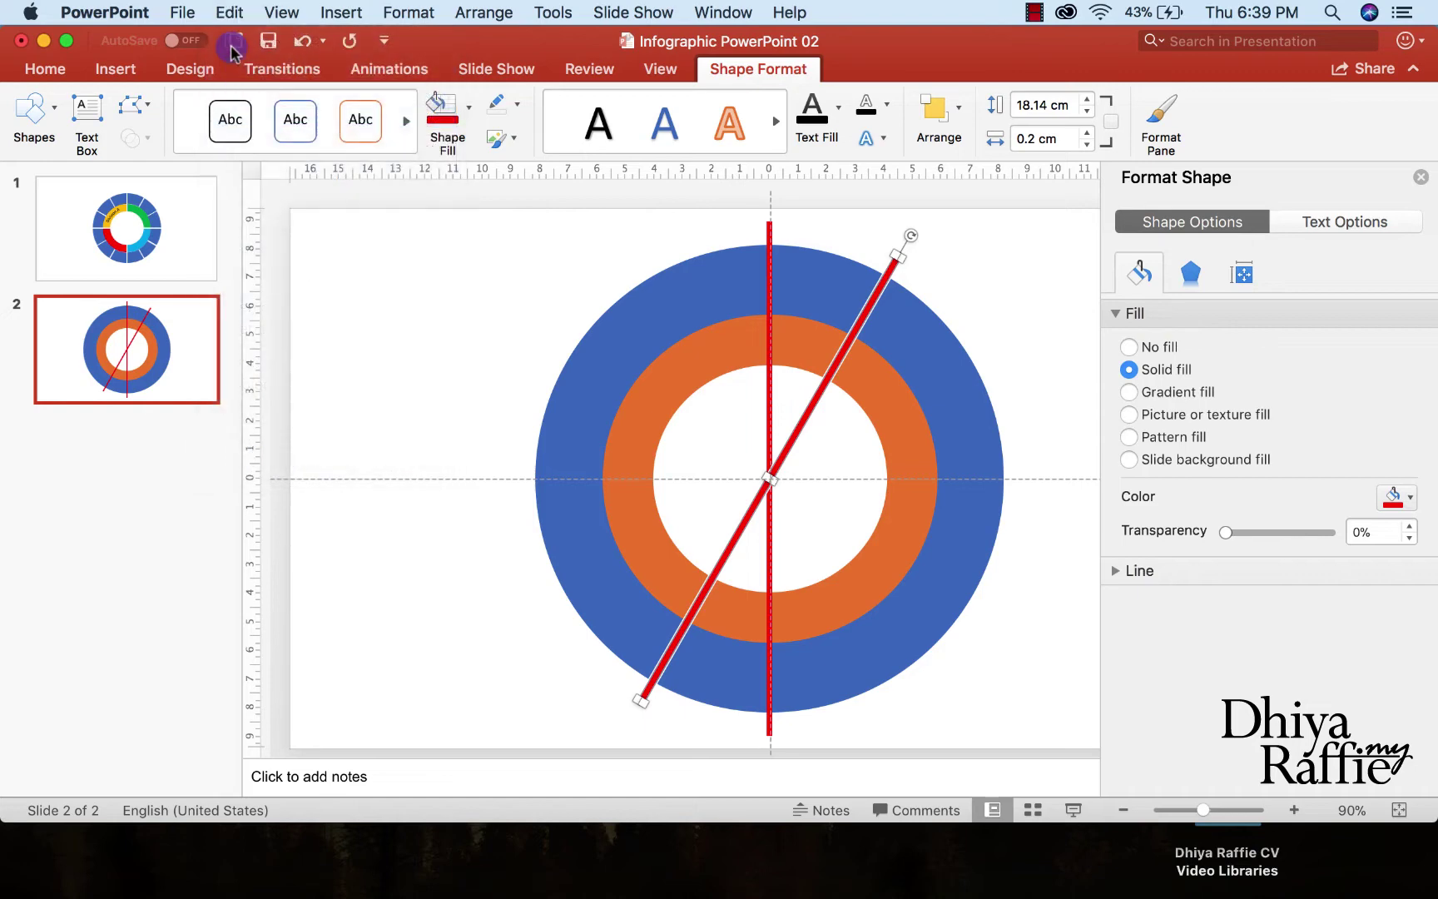
click(229, 17)
click(248, 151)
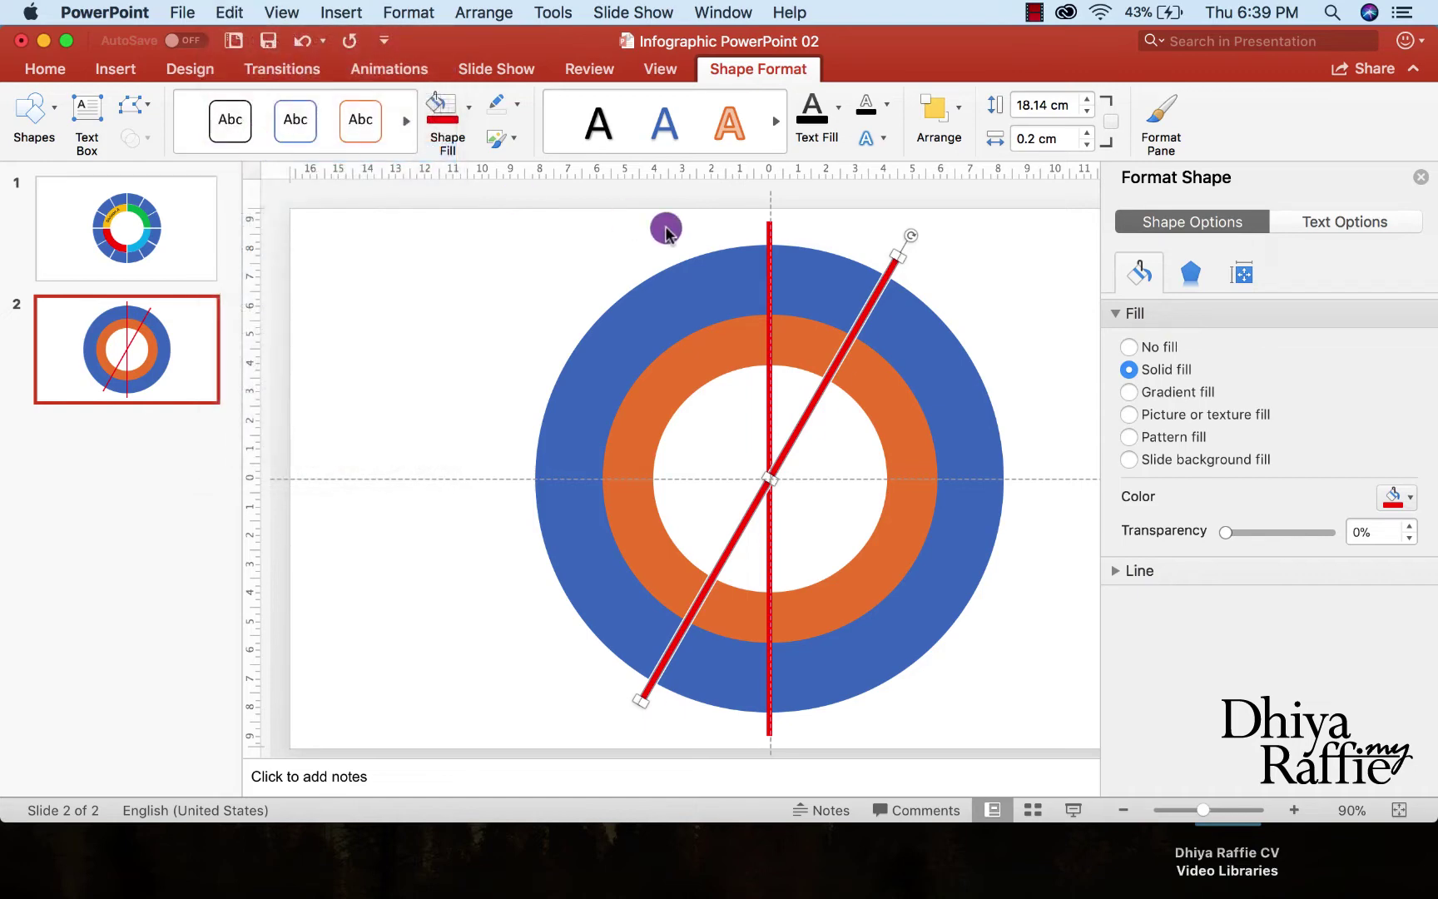
drag(877, 333, 865, 318)
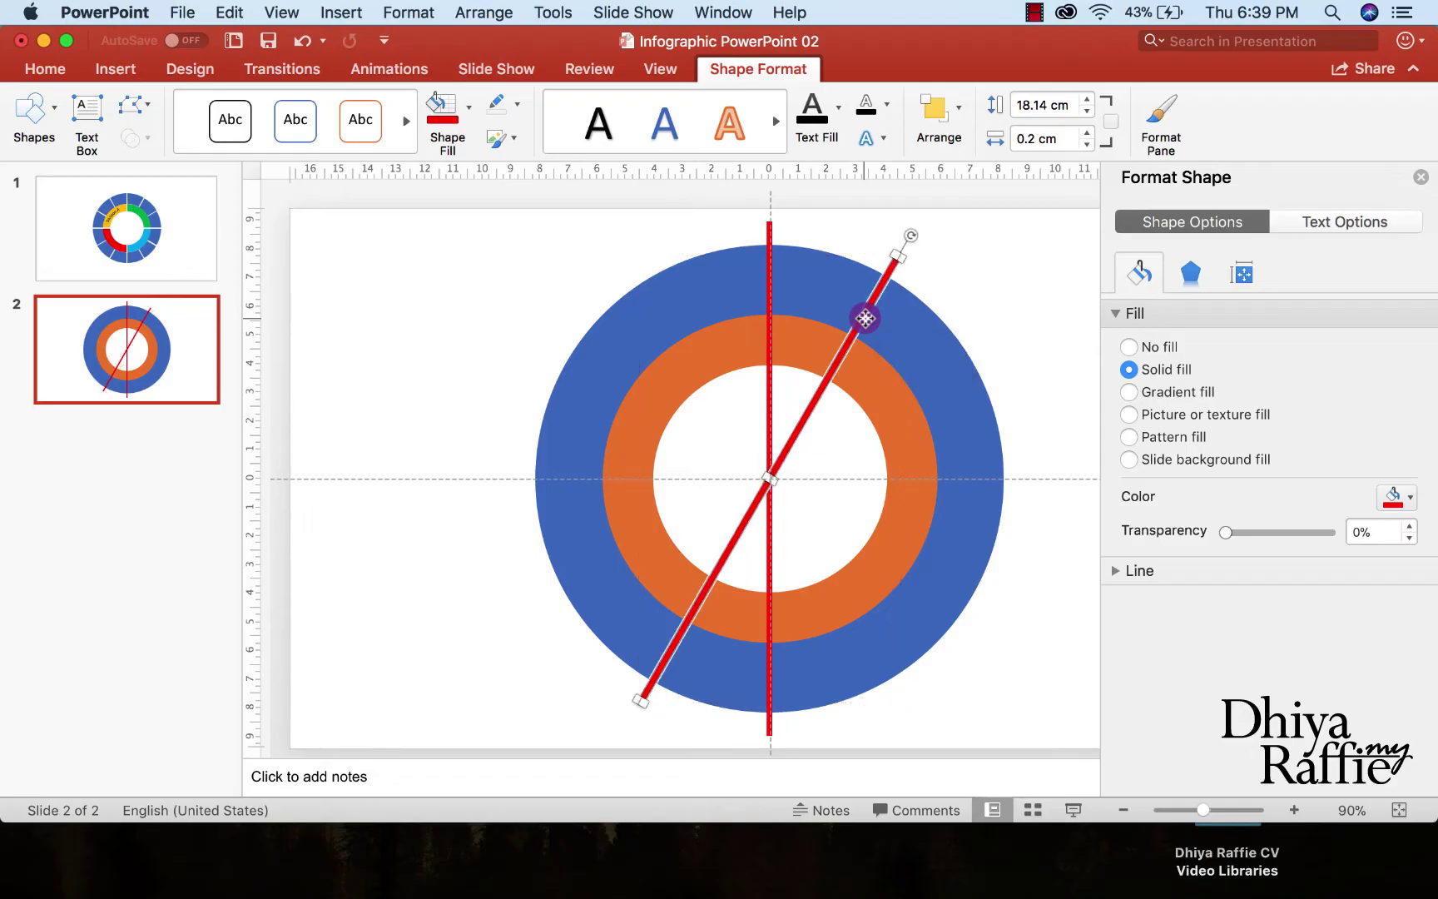
click(1240, 273)
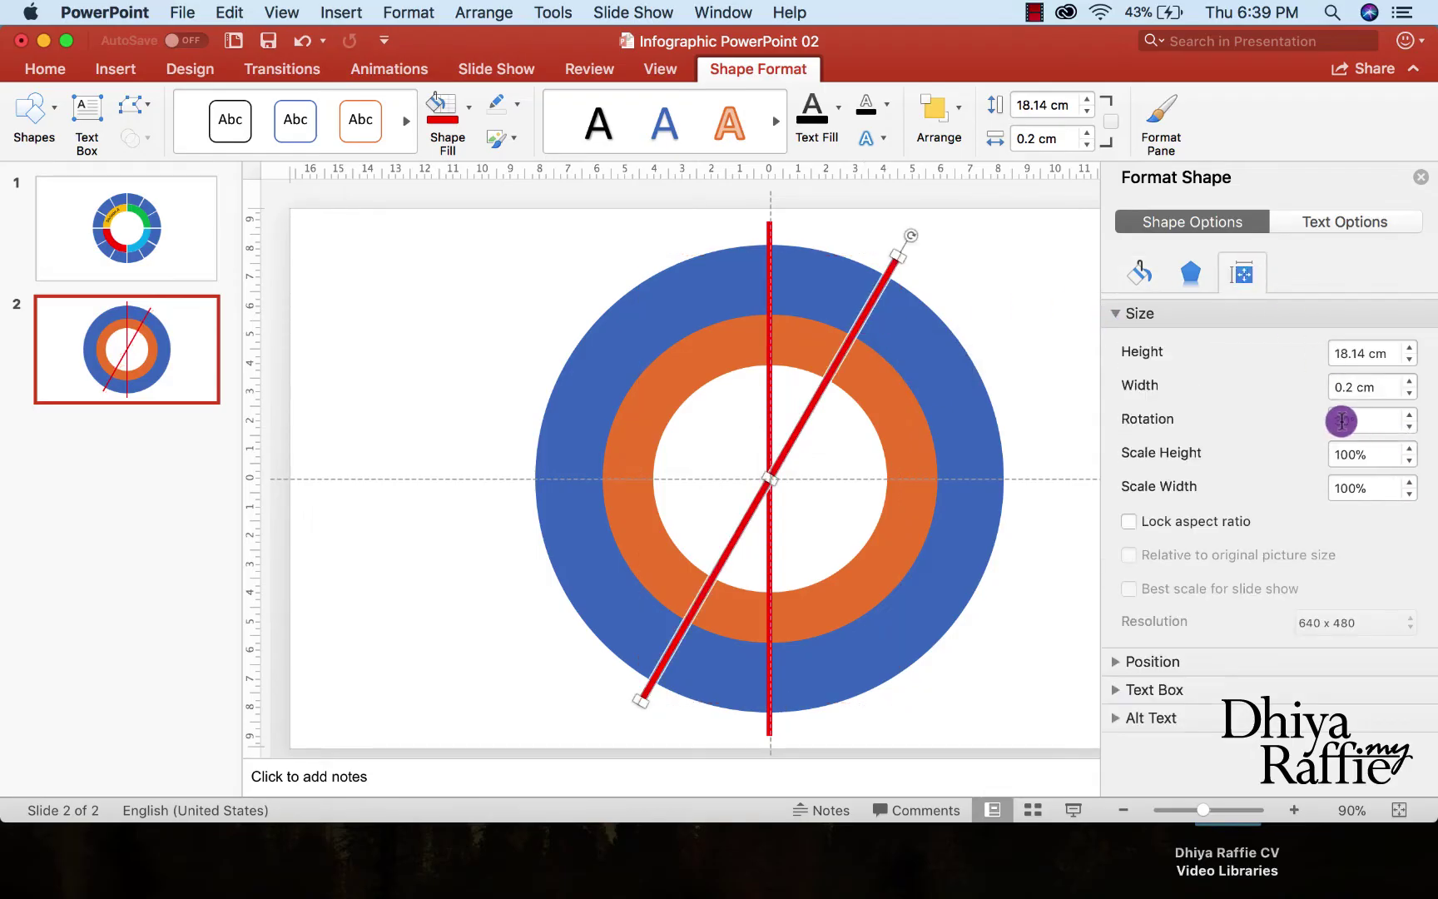
drag(1342, 421, 1277, 426)
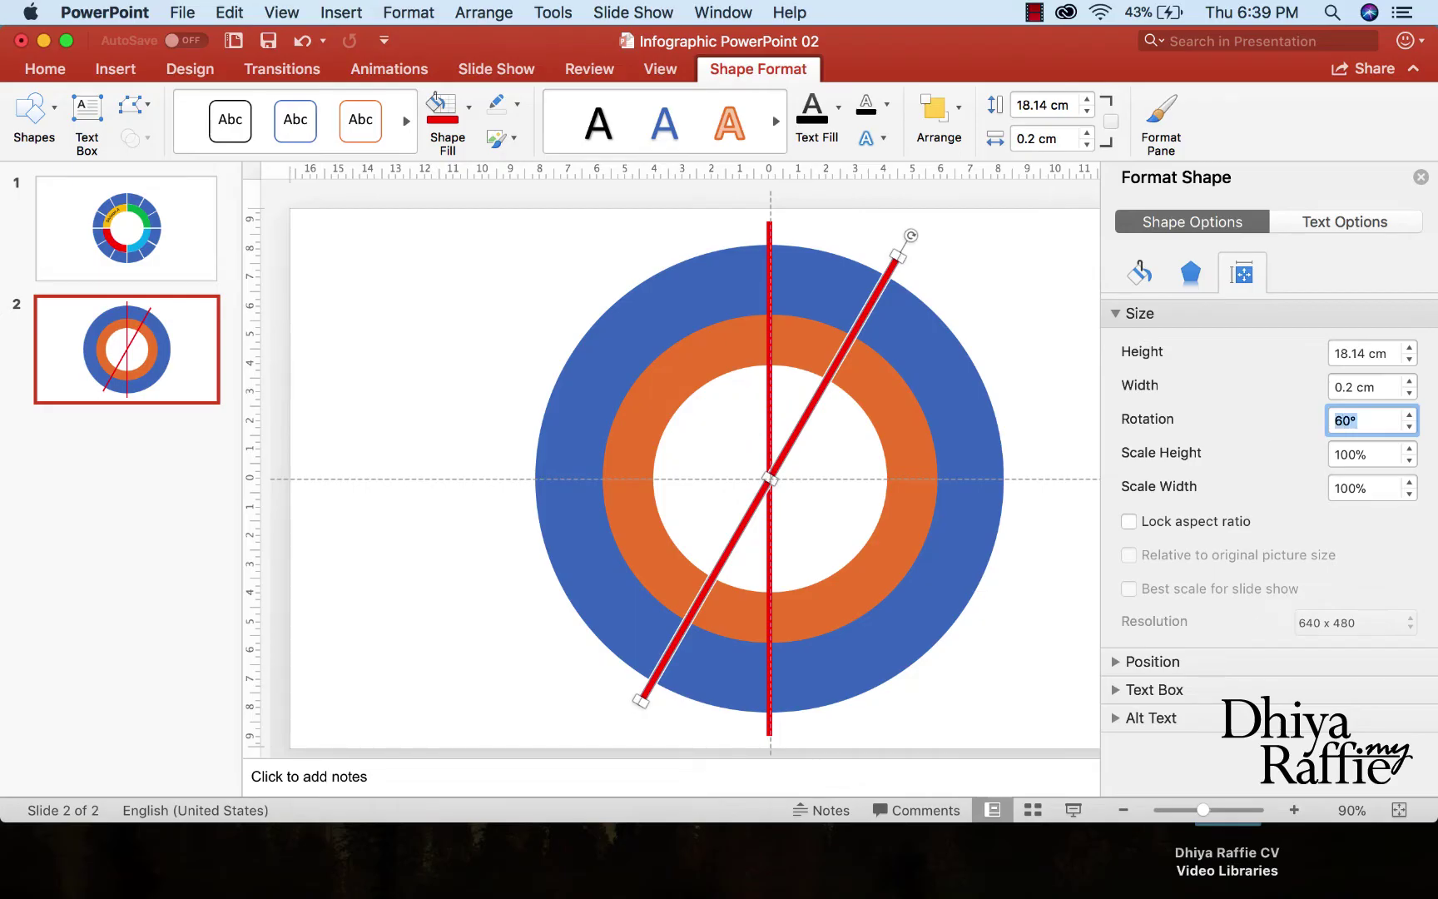
key(Escape)
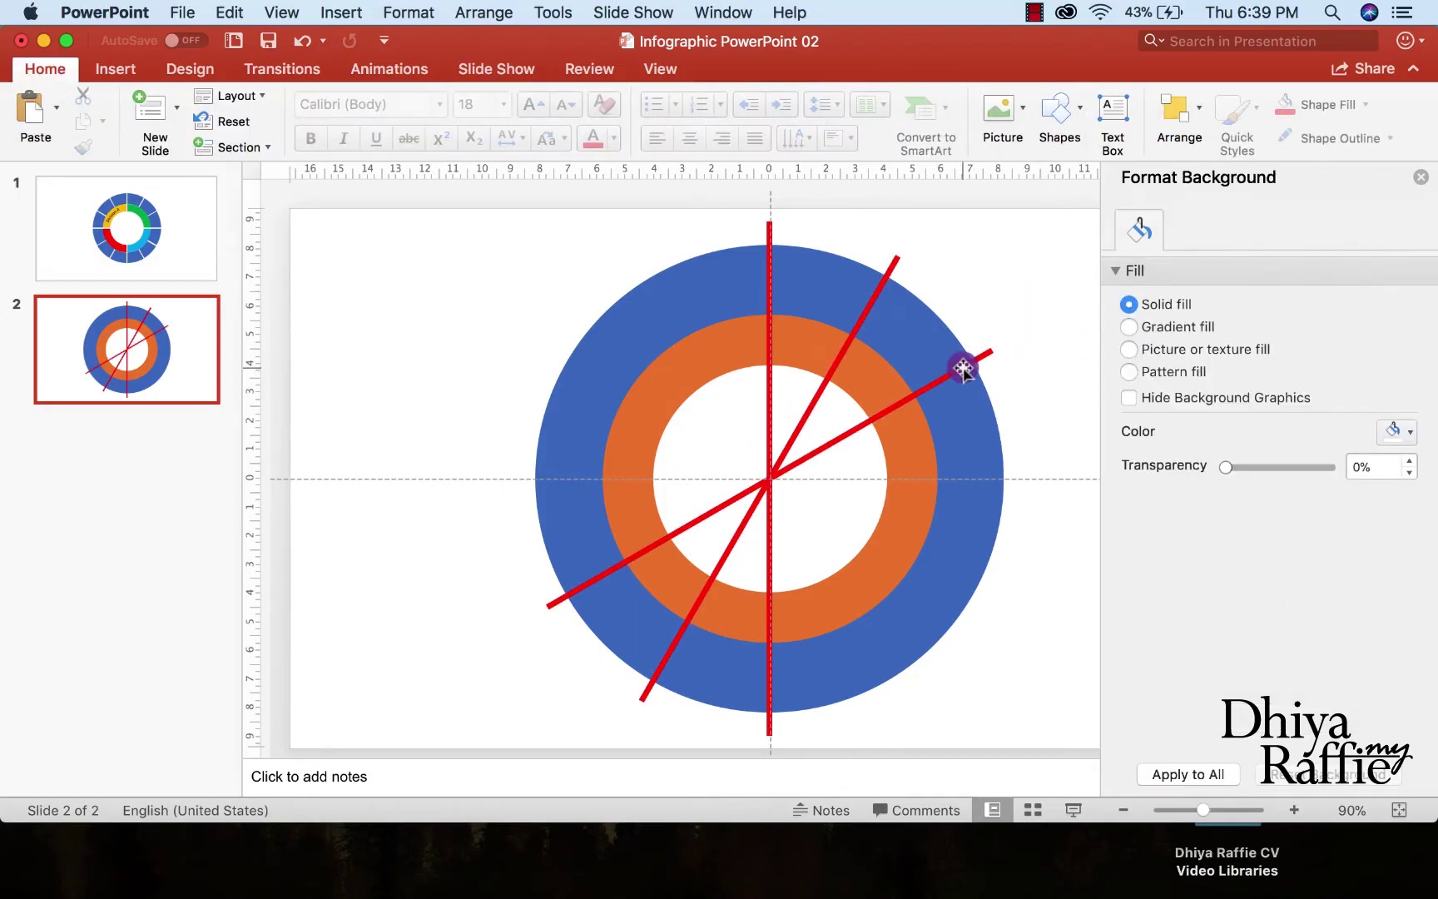
Paste a copy of the 60° line and rotate it to 90°, making it horizontal
click(963, 368)
click(227, 13)
click(226, 12)
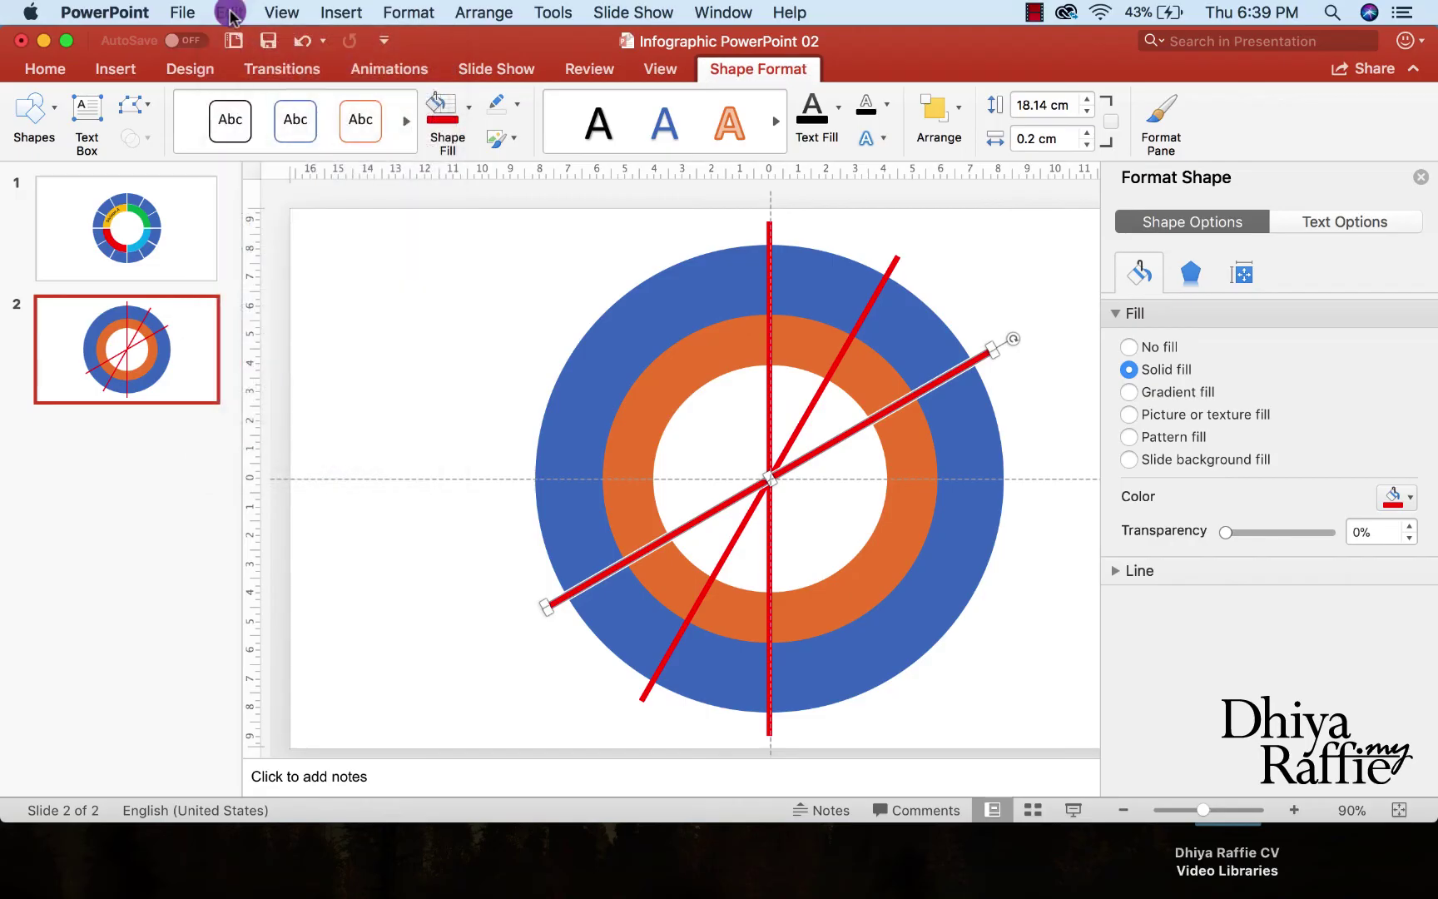
click(226, 13)
click(251, 123)
click(230, 13)
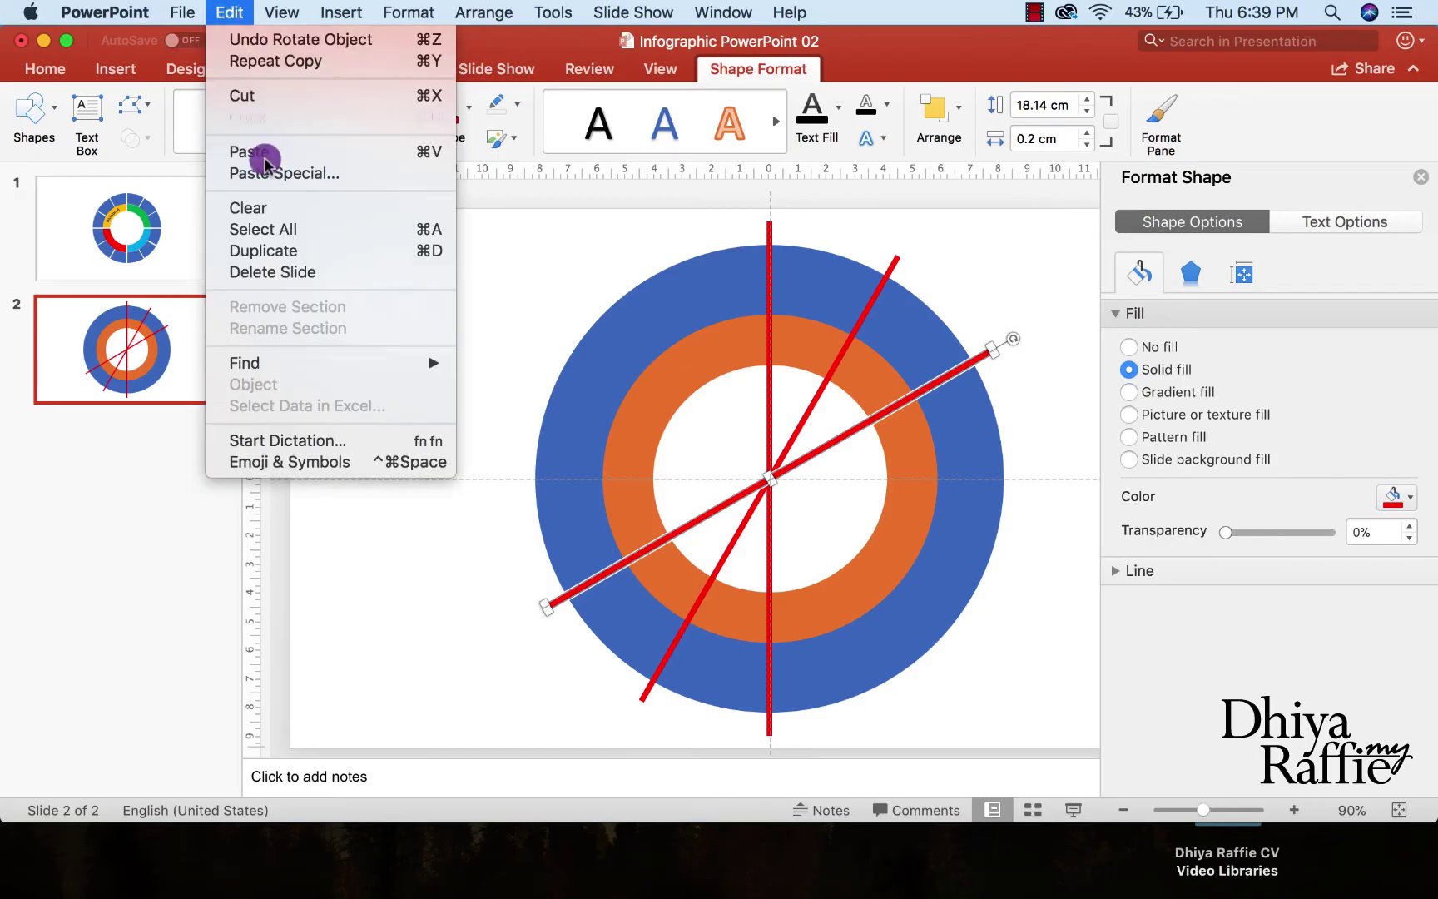
click(275, 152)
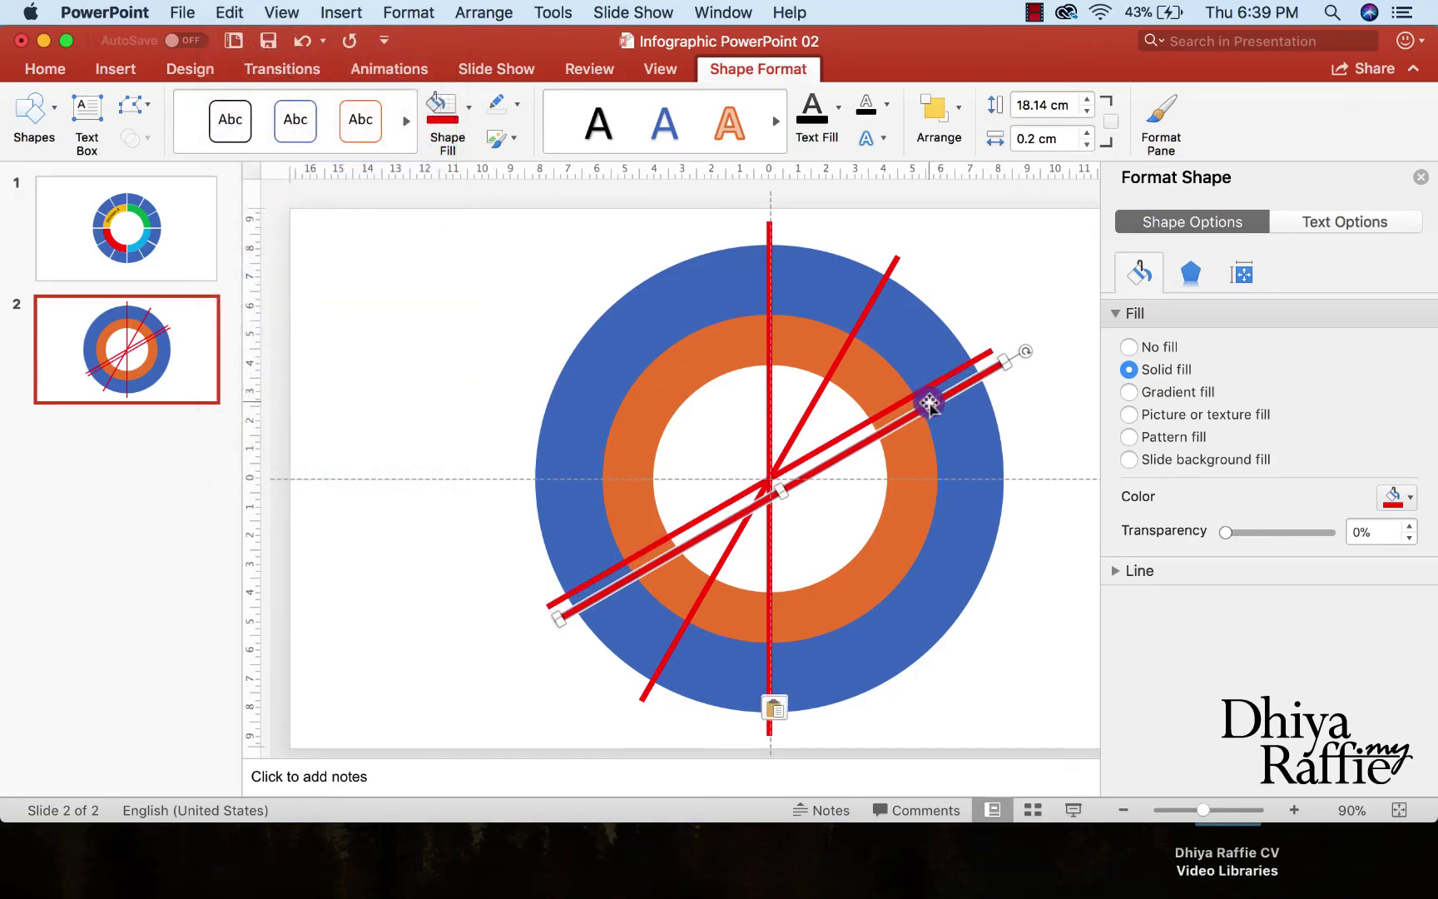
drag(930, 404, 918, 390)
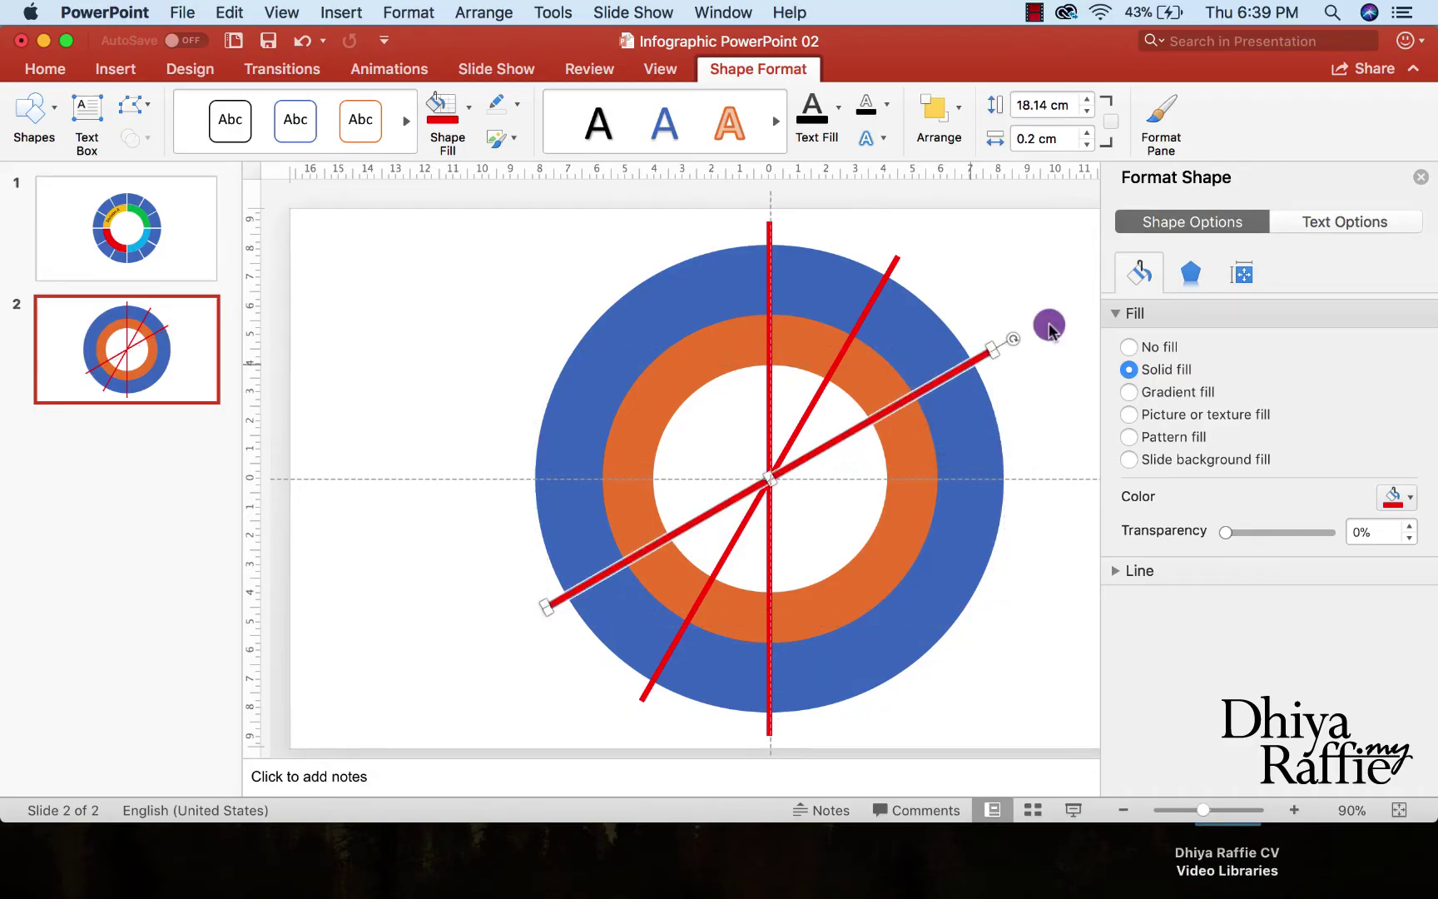
click(1241, 272)
drag(1357, 420, 1304, 418)
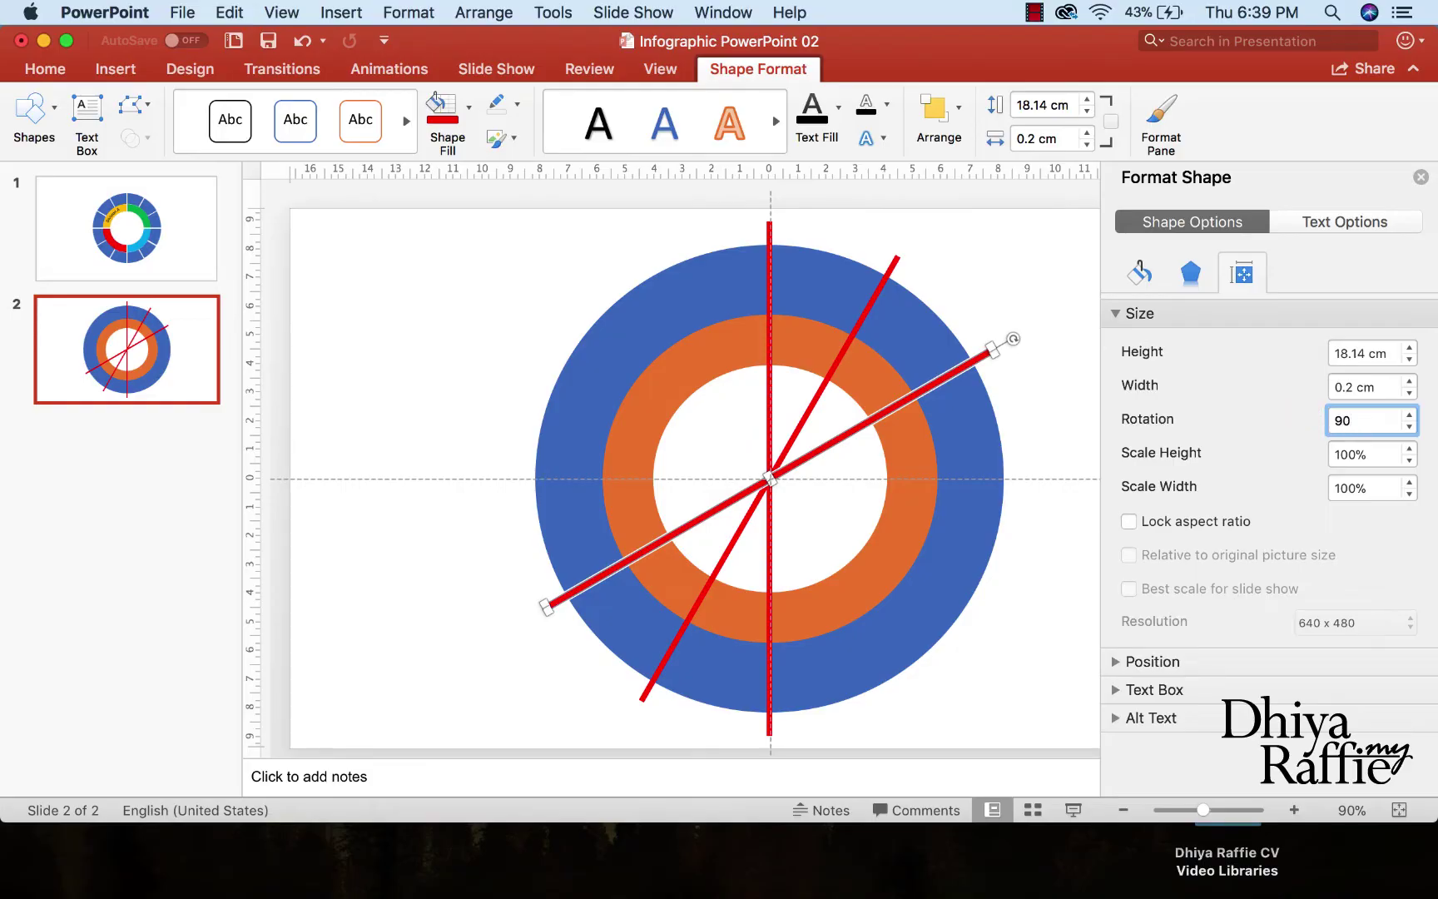
text(90)
key(Return)
Paste a copy of the horizontal red line over it and rotate it to 120°
click(966, 499)
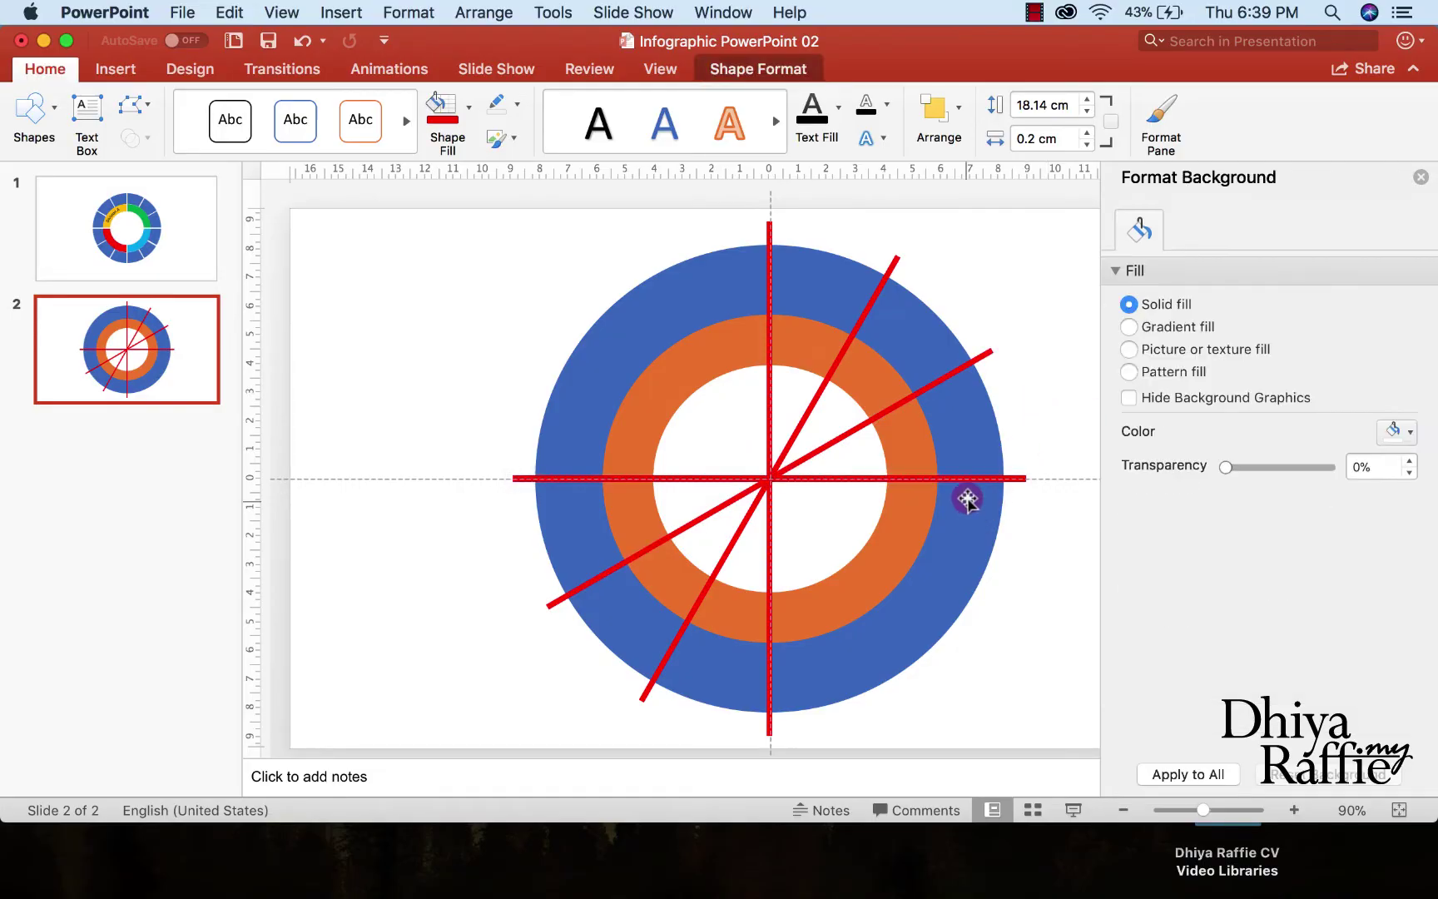
click(972, 480)
click(231, 12)
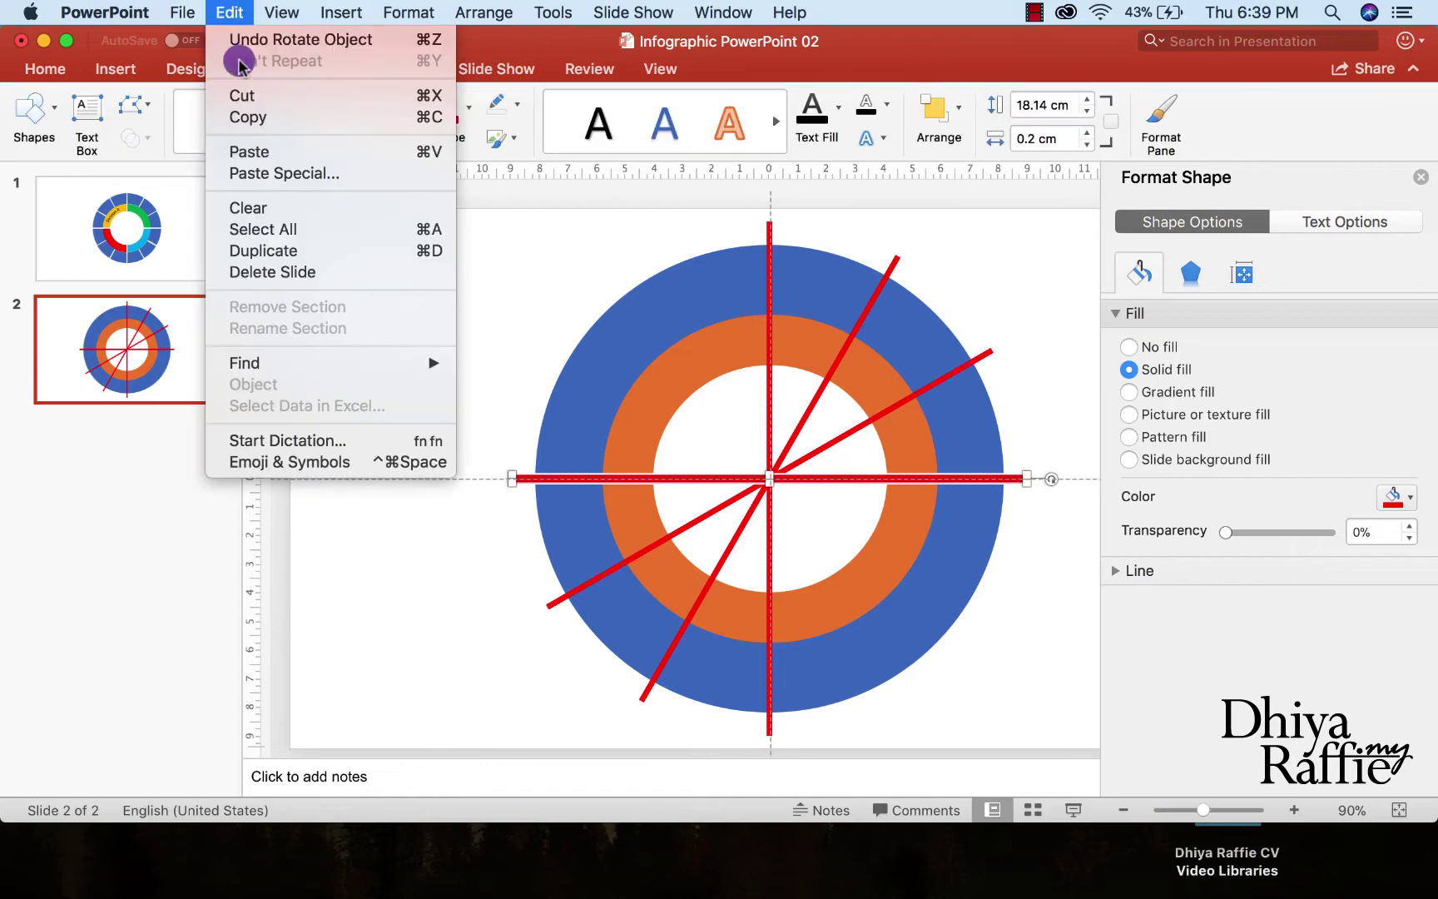
click(235, 113)
click(229, 12)
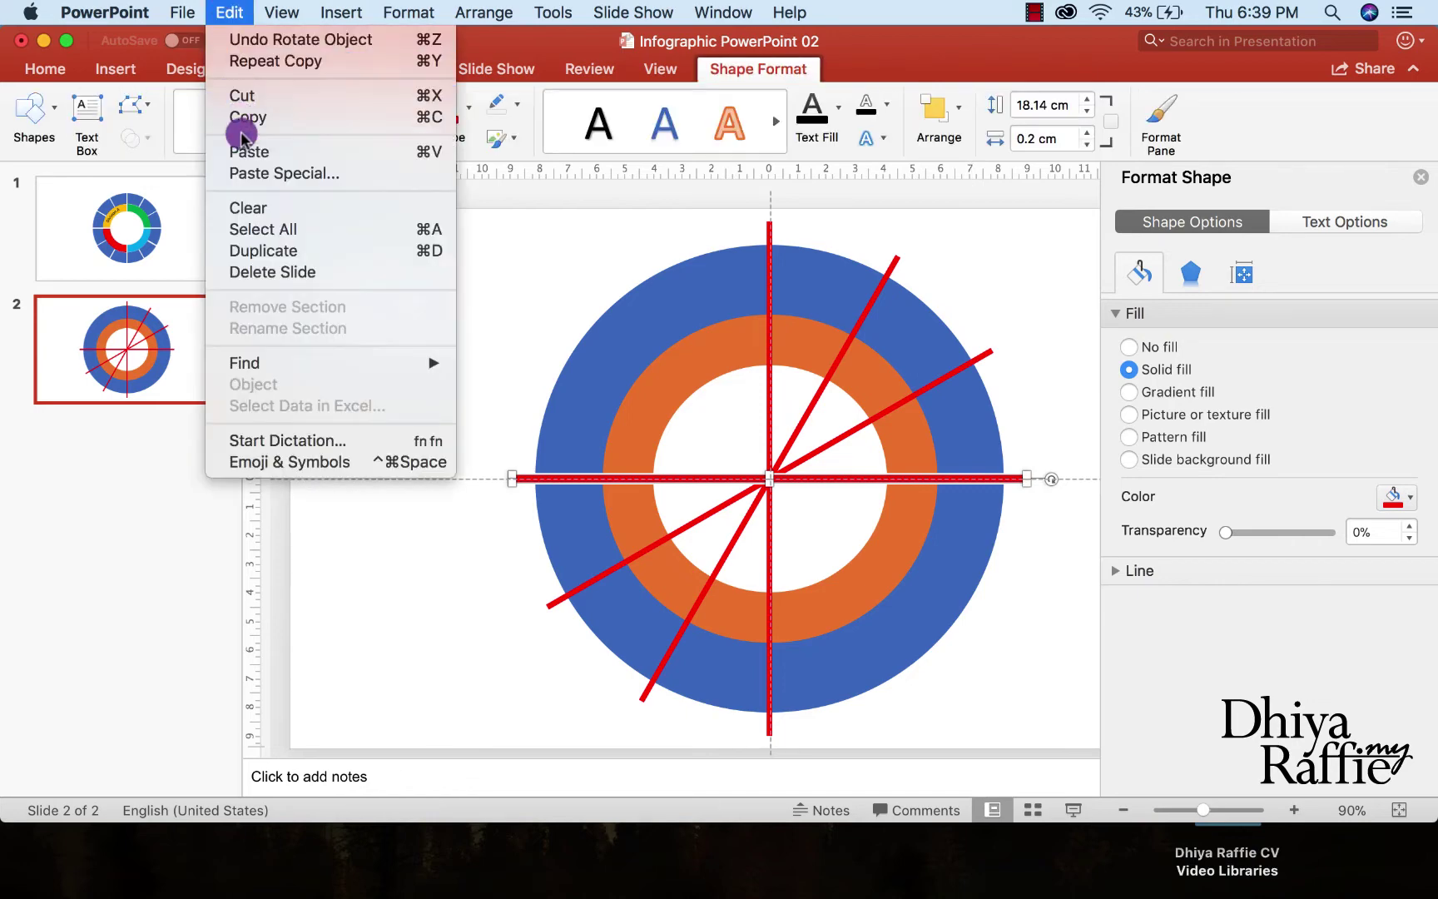
click(208, 148)
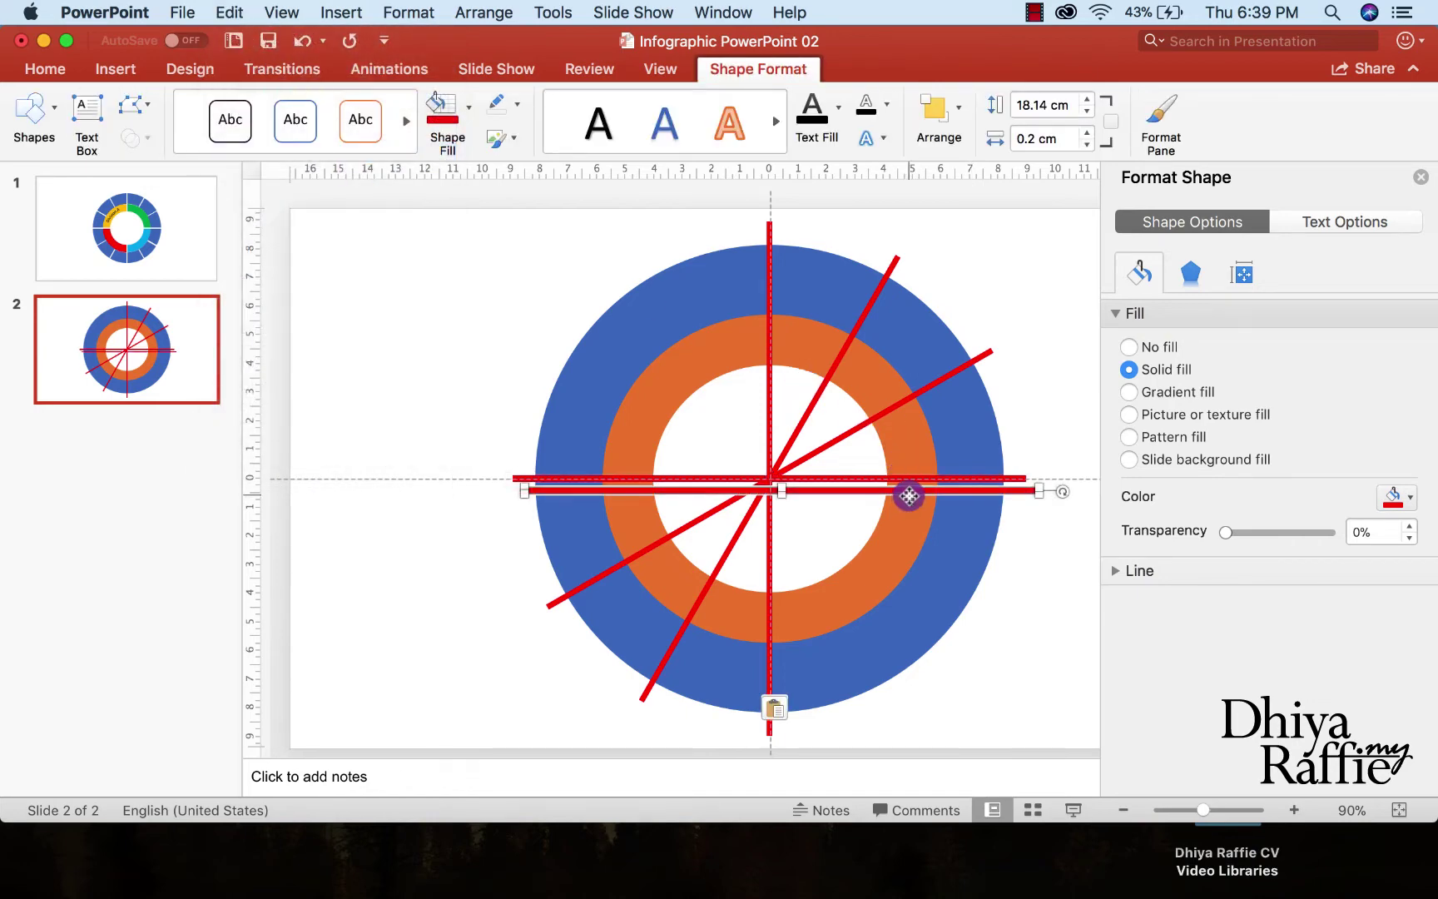
drag(909, 496, 897, 482)
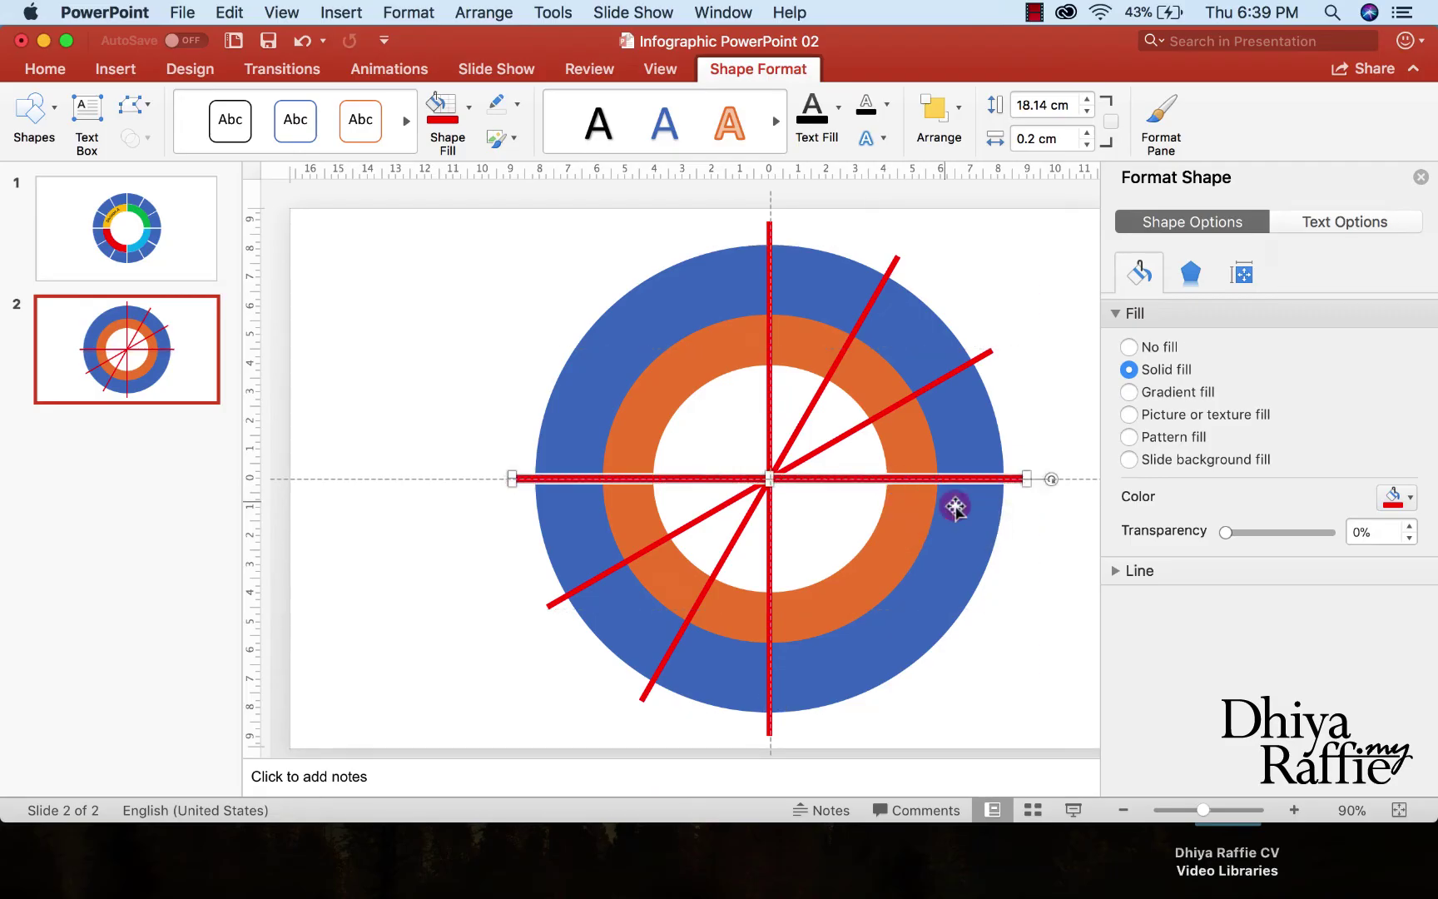
click(1241, 275)
click(1345, 426)
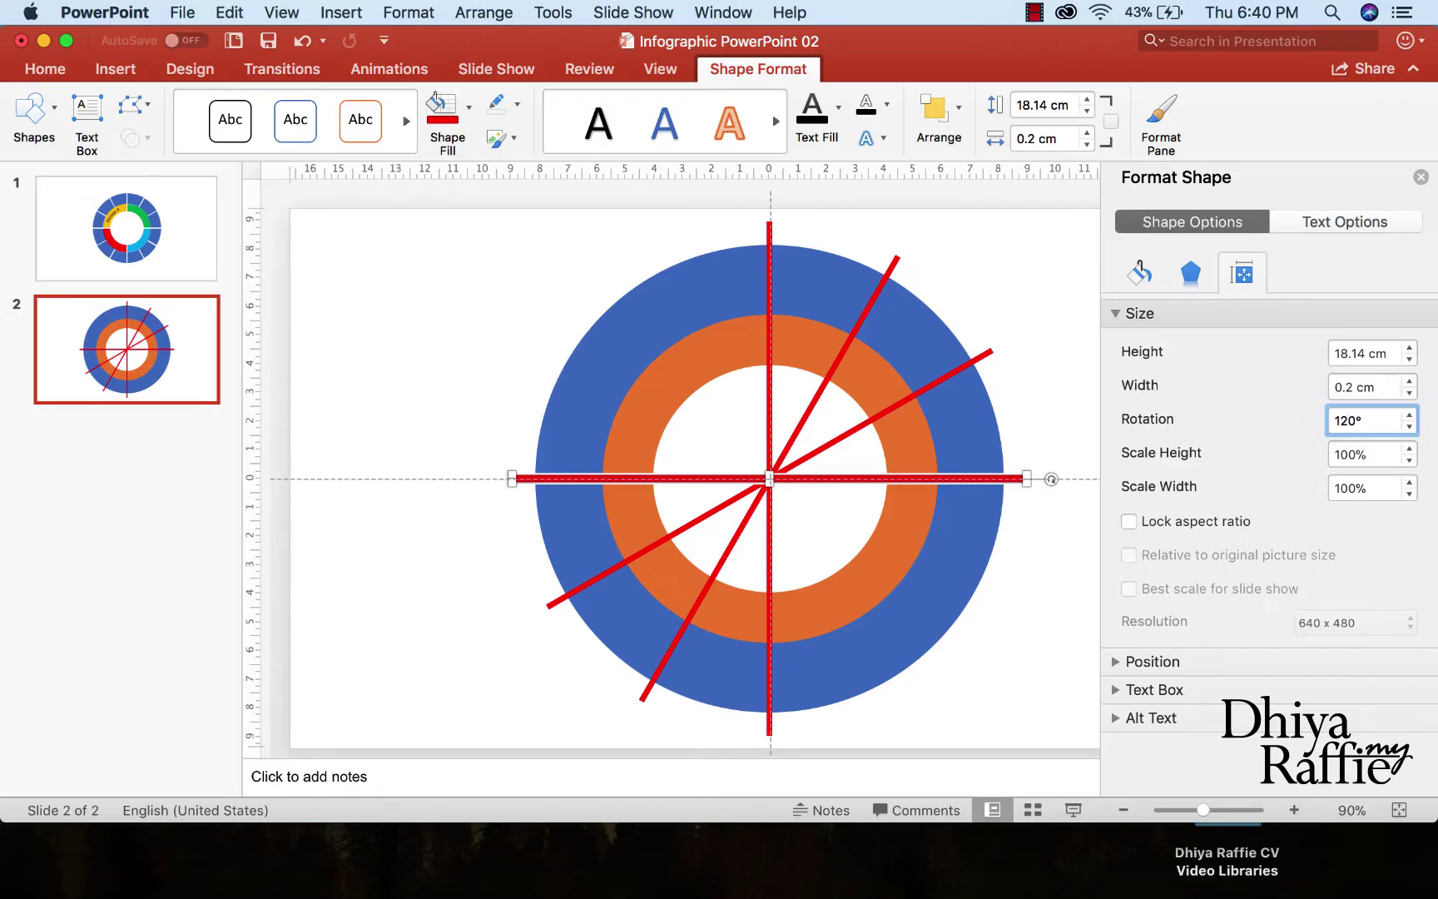
key(Return)
click(987, 262)
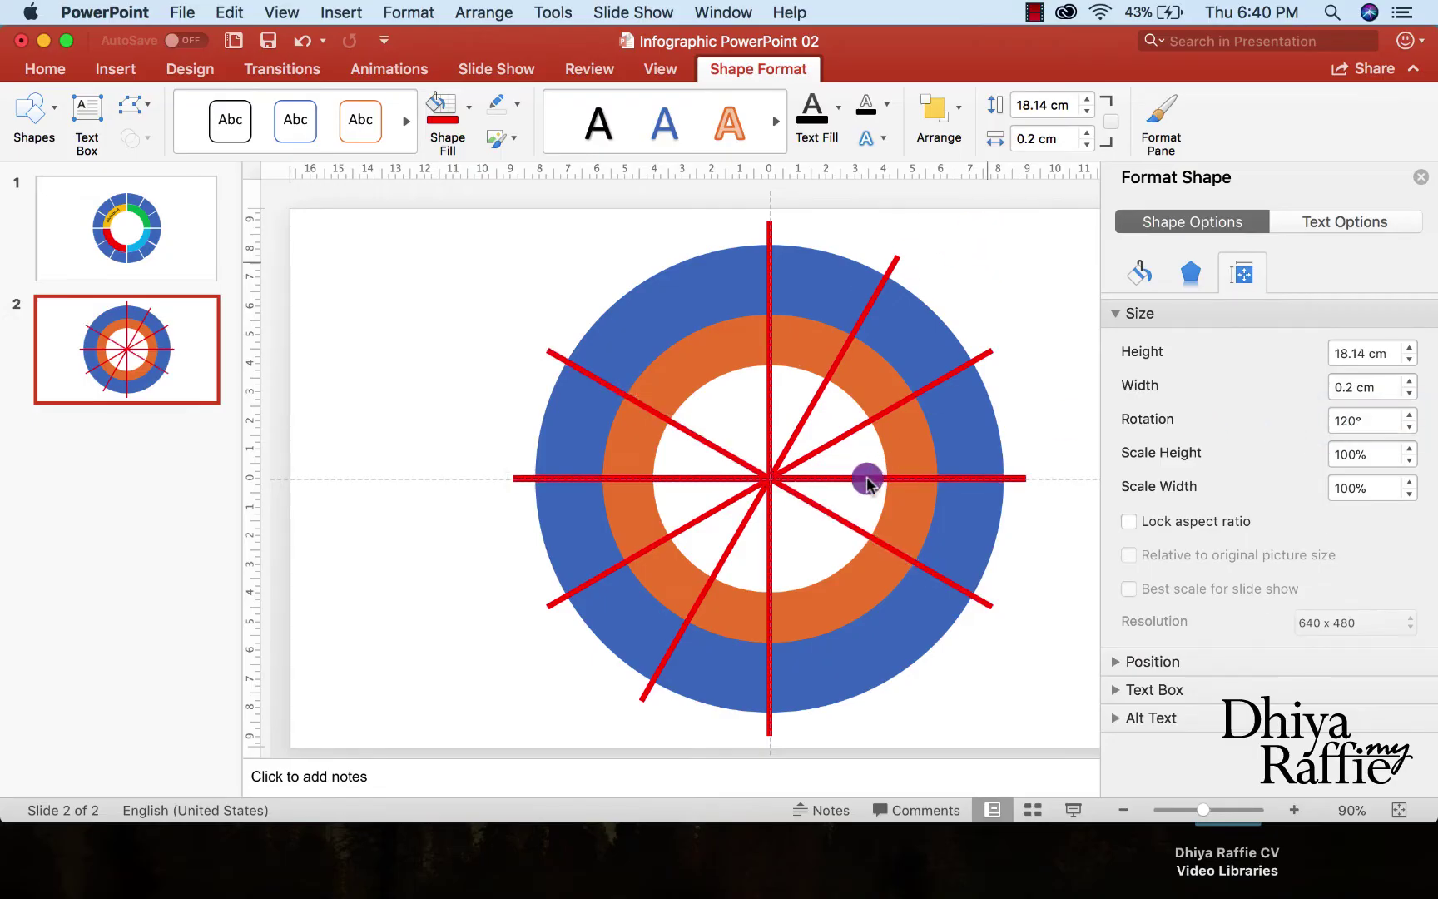
Paste a copy of the 120° line over it and rotate it to 150°
click(839, 522)
click(229, 13)
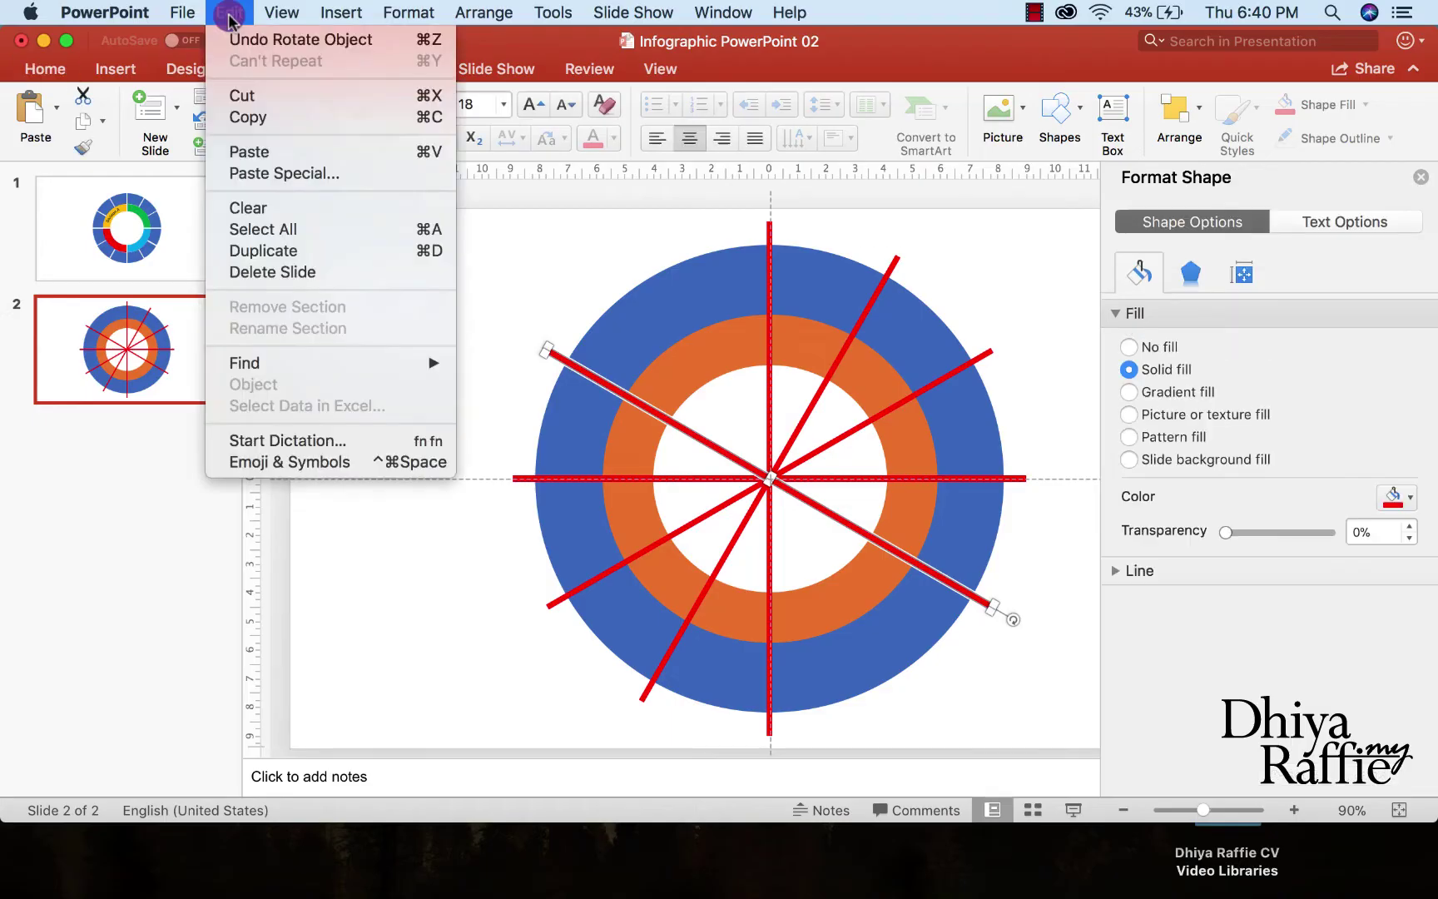
click(237, 116)
click(230, 13)
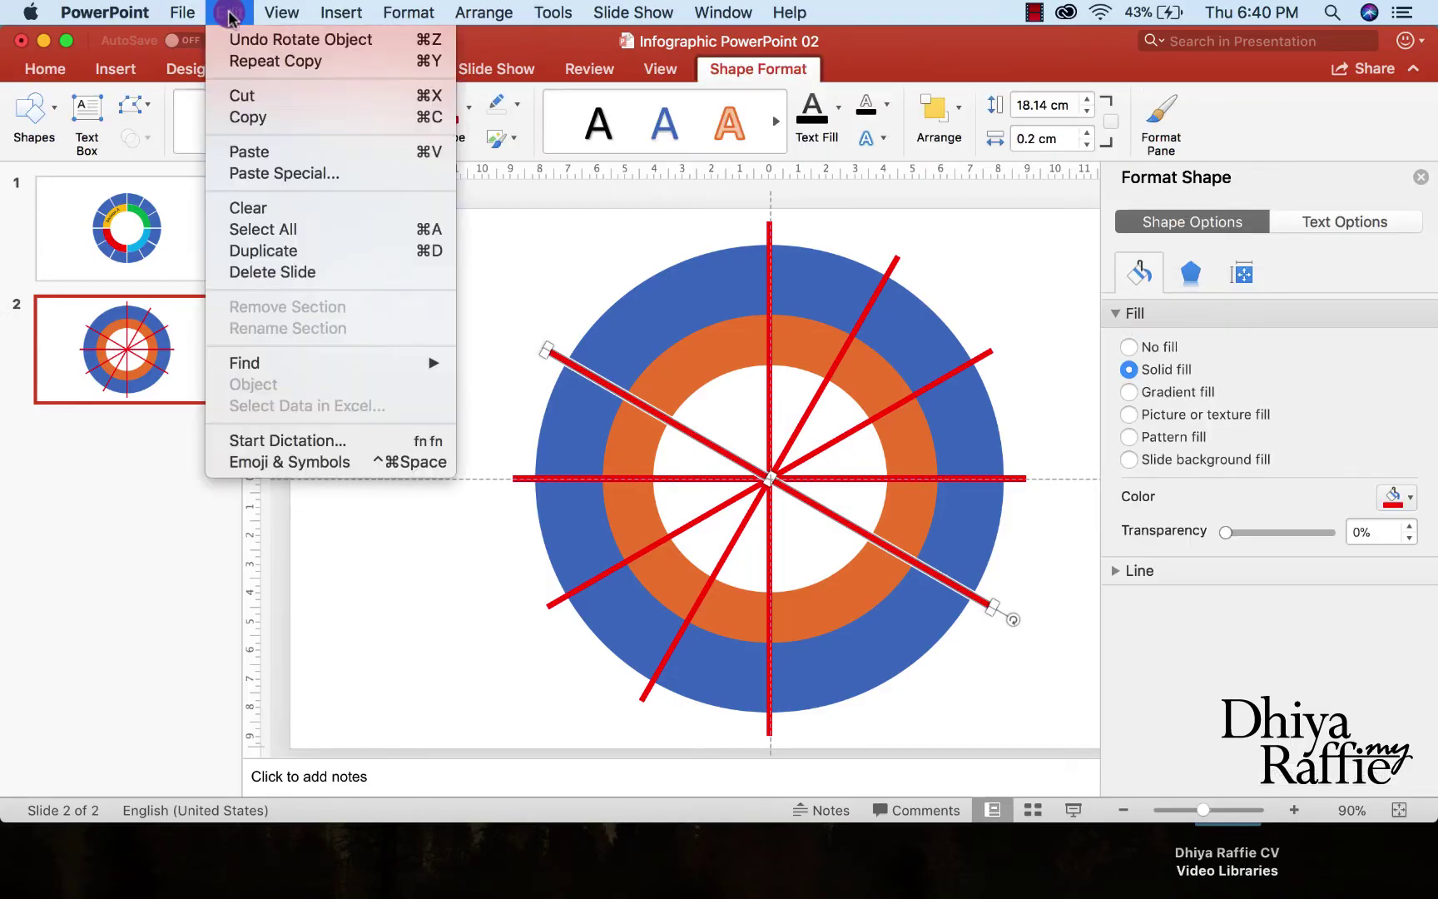
click(237, 152)
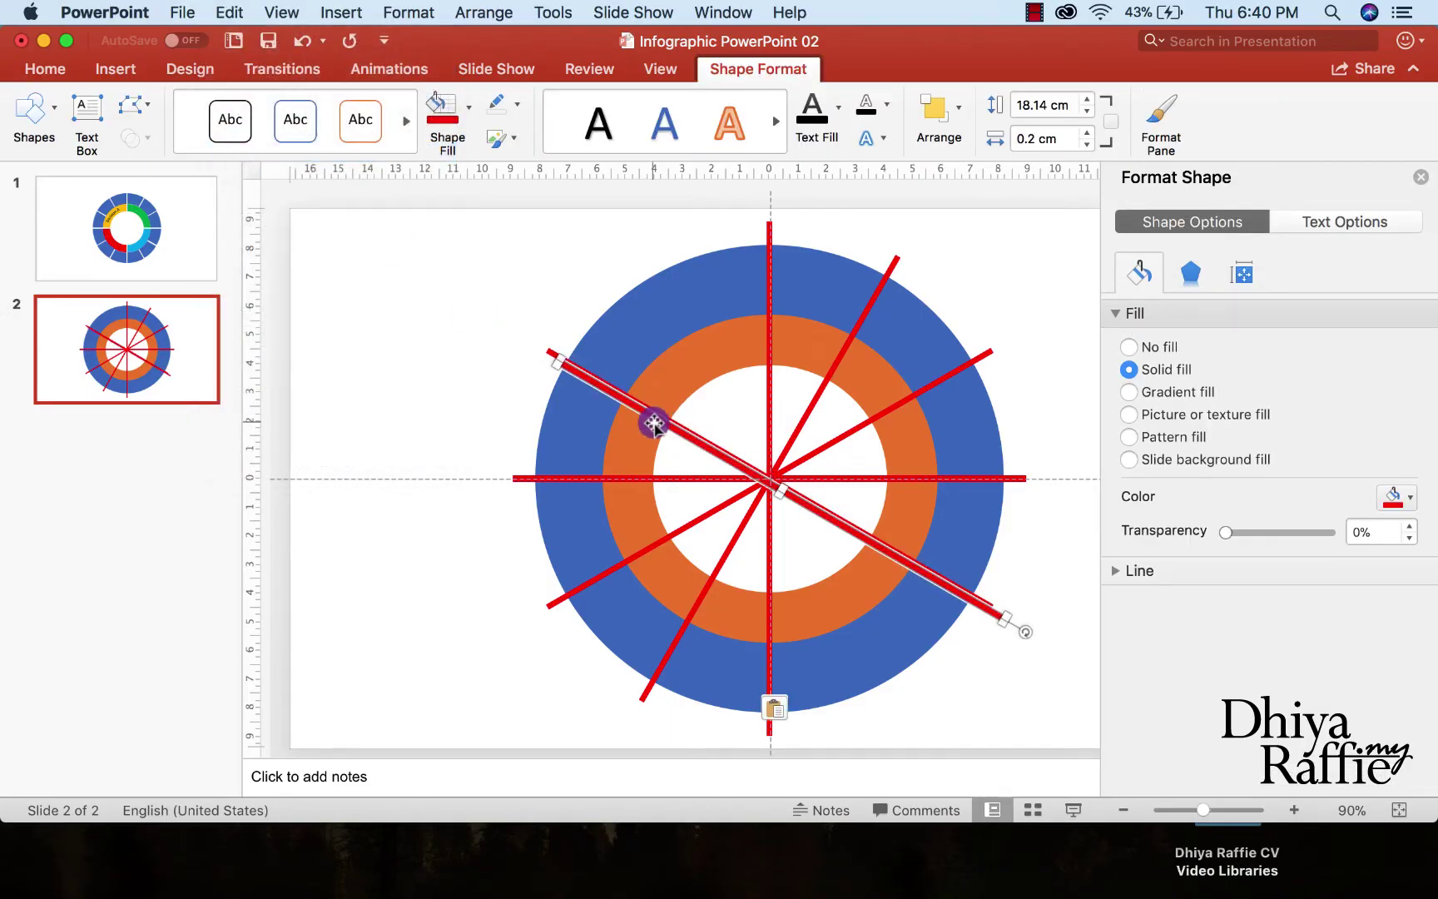
mouse_move(651, 417)
mouse_down()
mouse_move(636, 394)
mouse_move(646, 407)
mouse_up()
click(1241, 273)
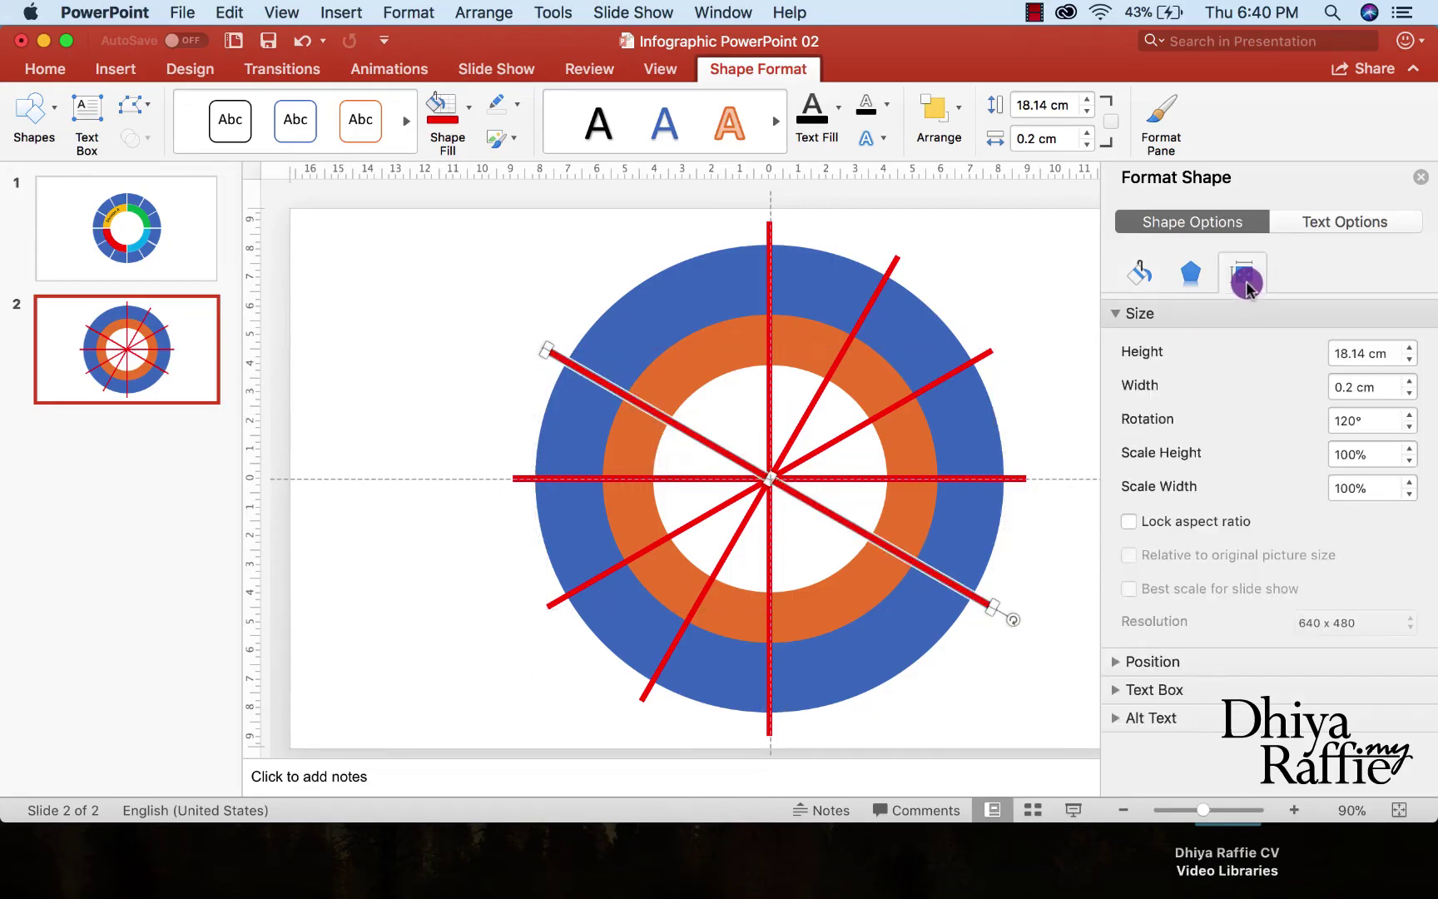
key(Return)
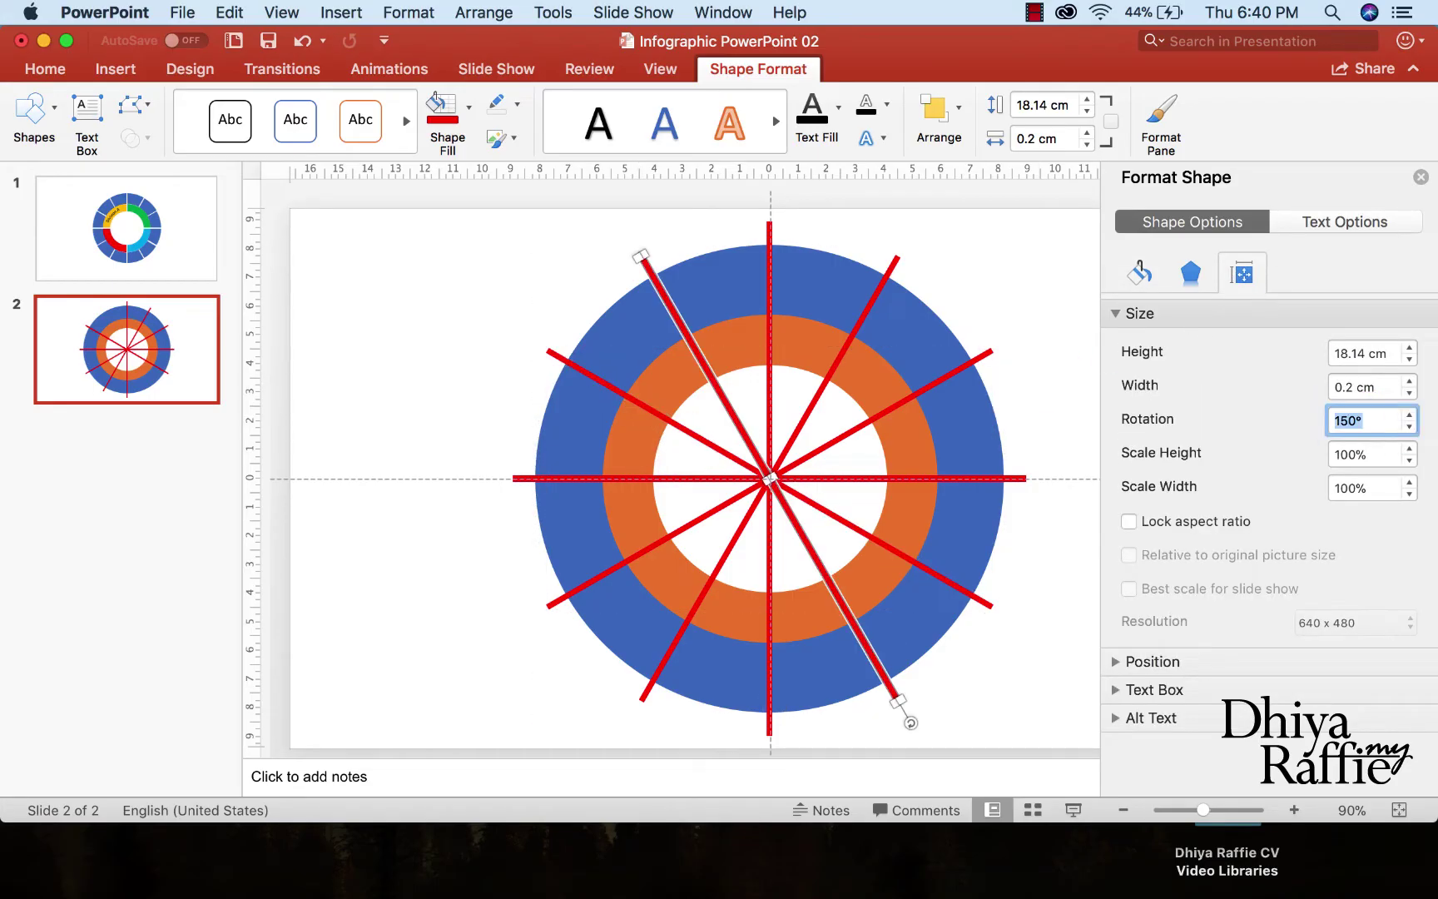
click(1031, 322)
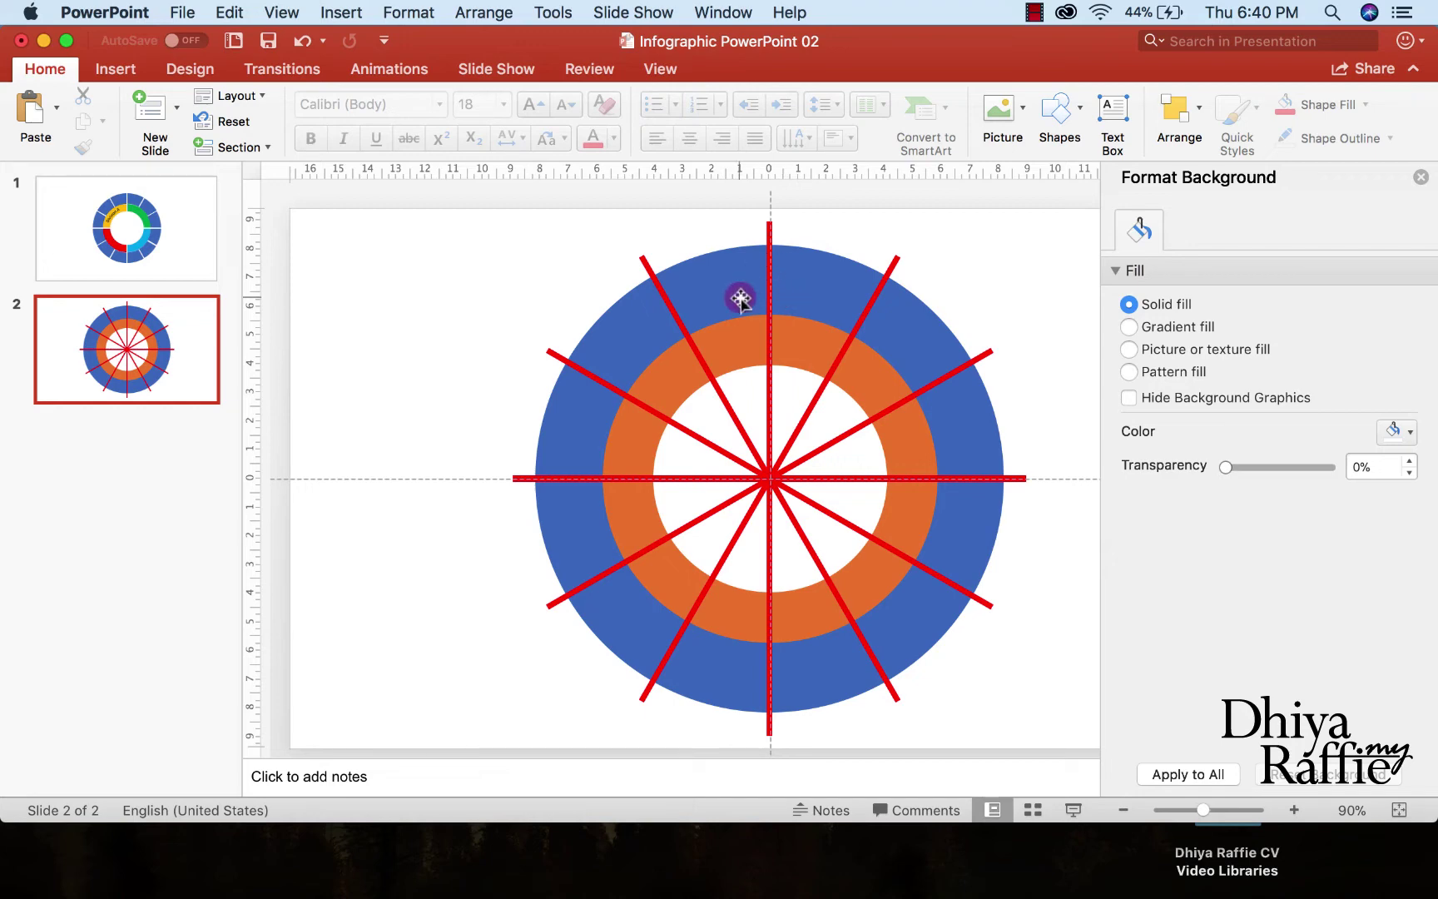
Open the Selection Pane and briefly hide Rectangle 11 and Rectangle 10 to identify them
click(1198, 126)
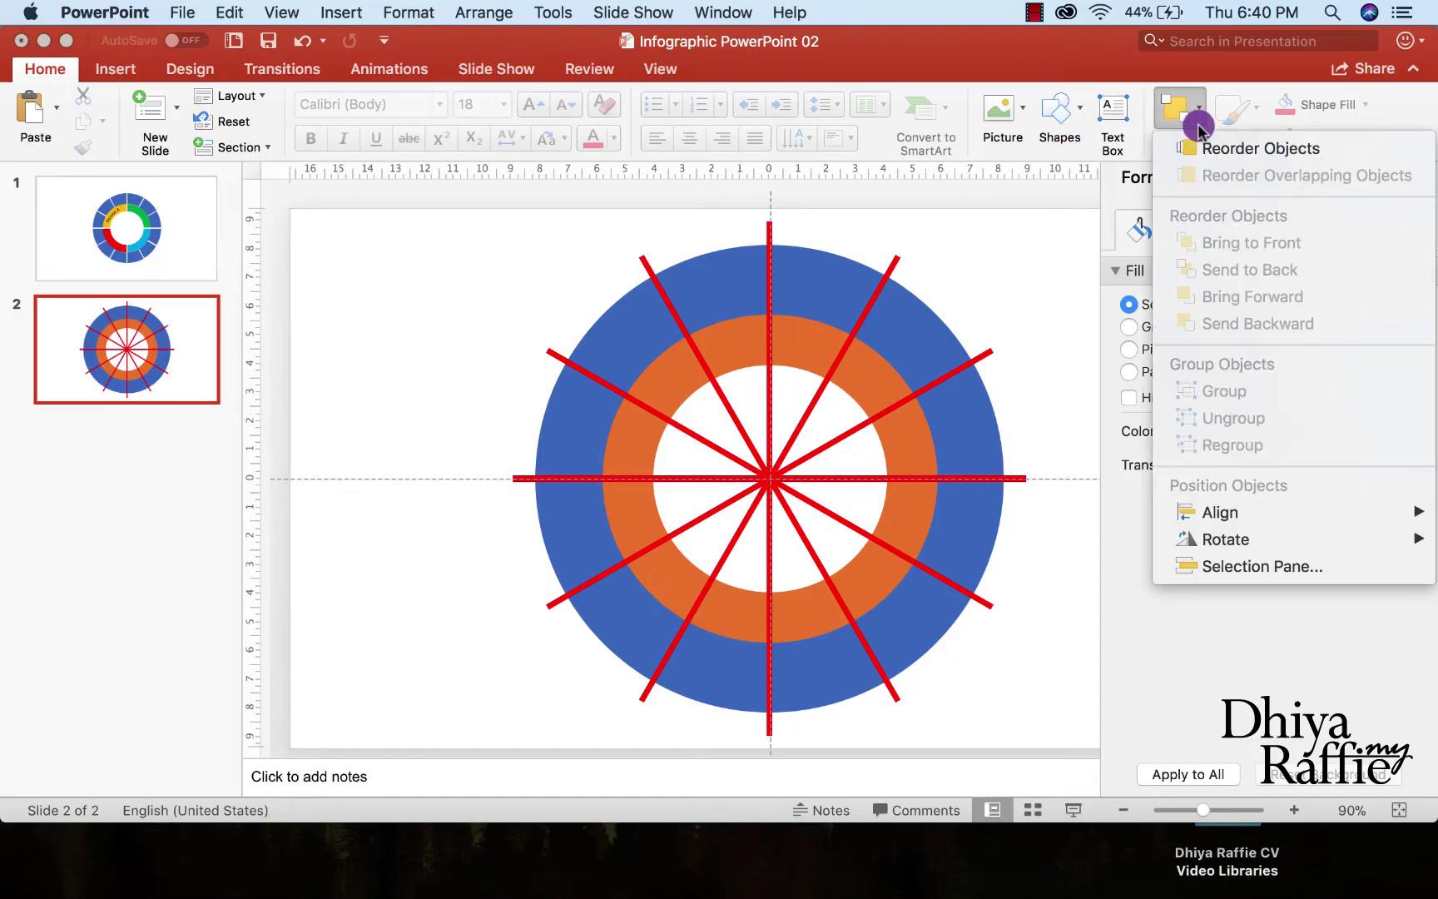
click(1265, 567)
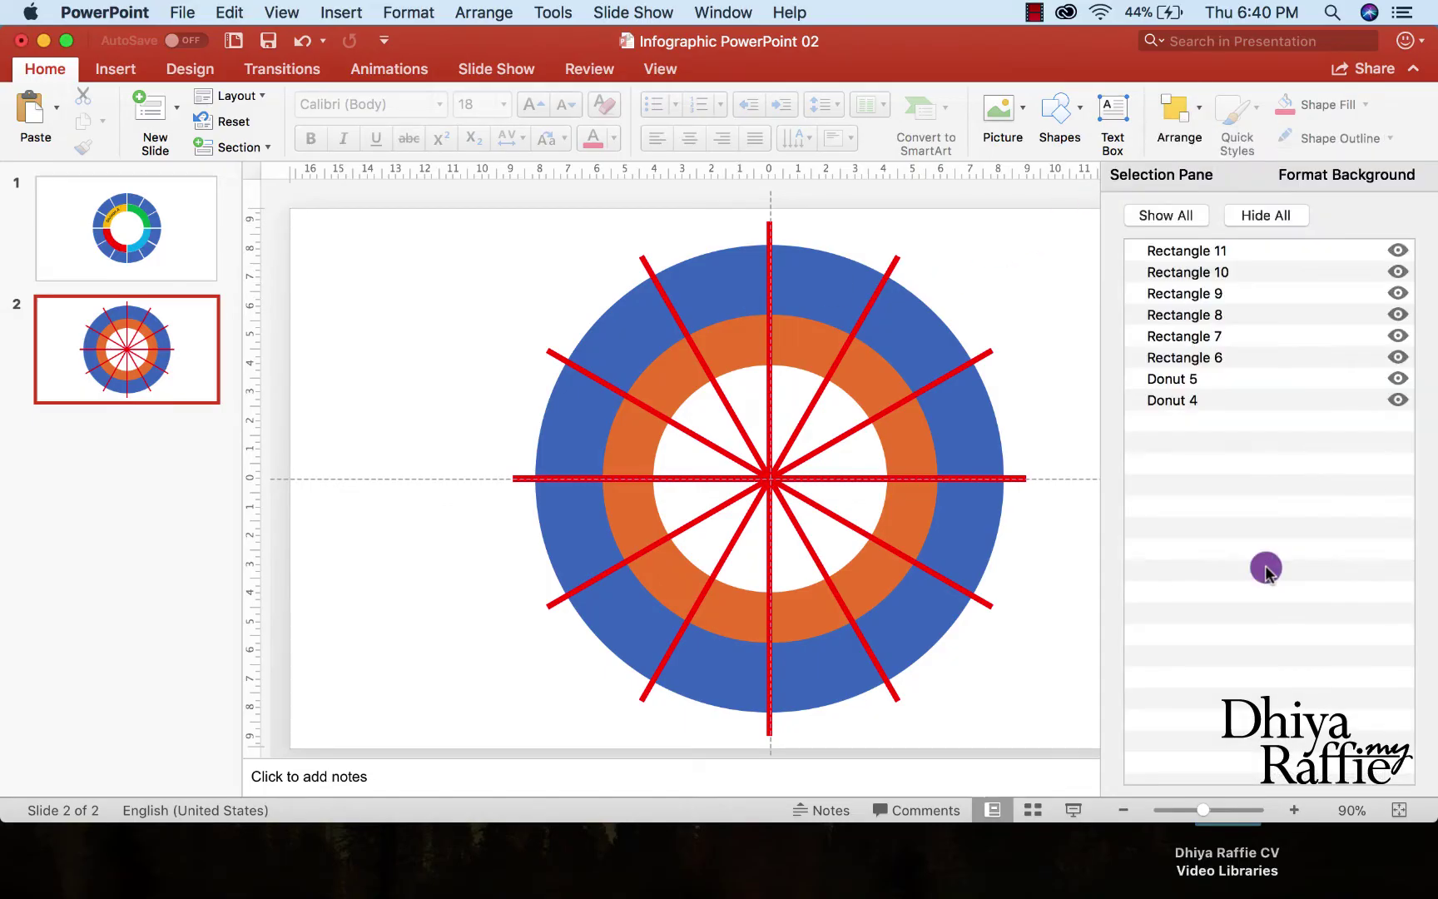
click(1401, 248)
click(1399, 251)
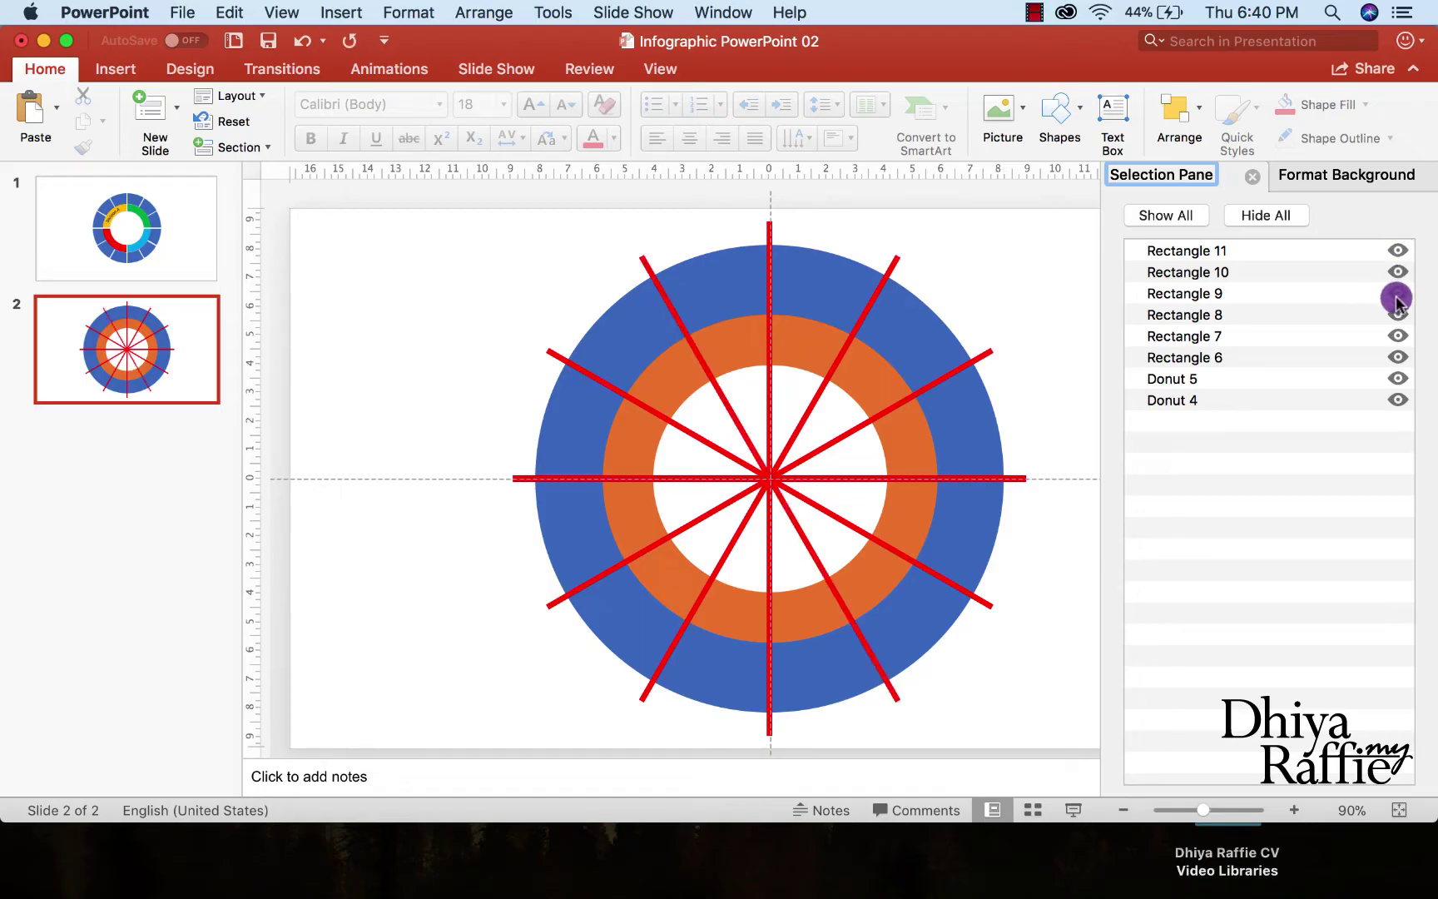
click(1398, 271)
click(1398, 271)
Hide Donut 5 and Rectangle 6 to identify them, then make both visible again
click(1396, 378)
click(1396, 378)
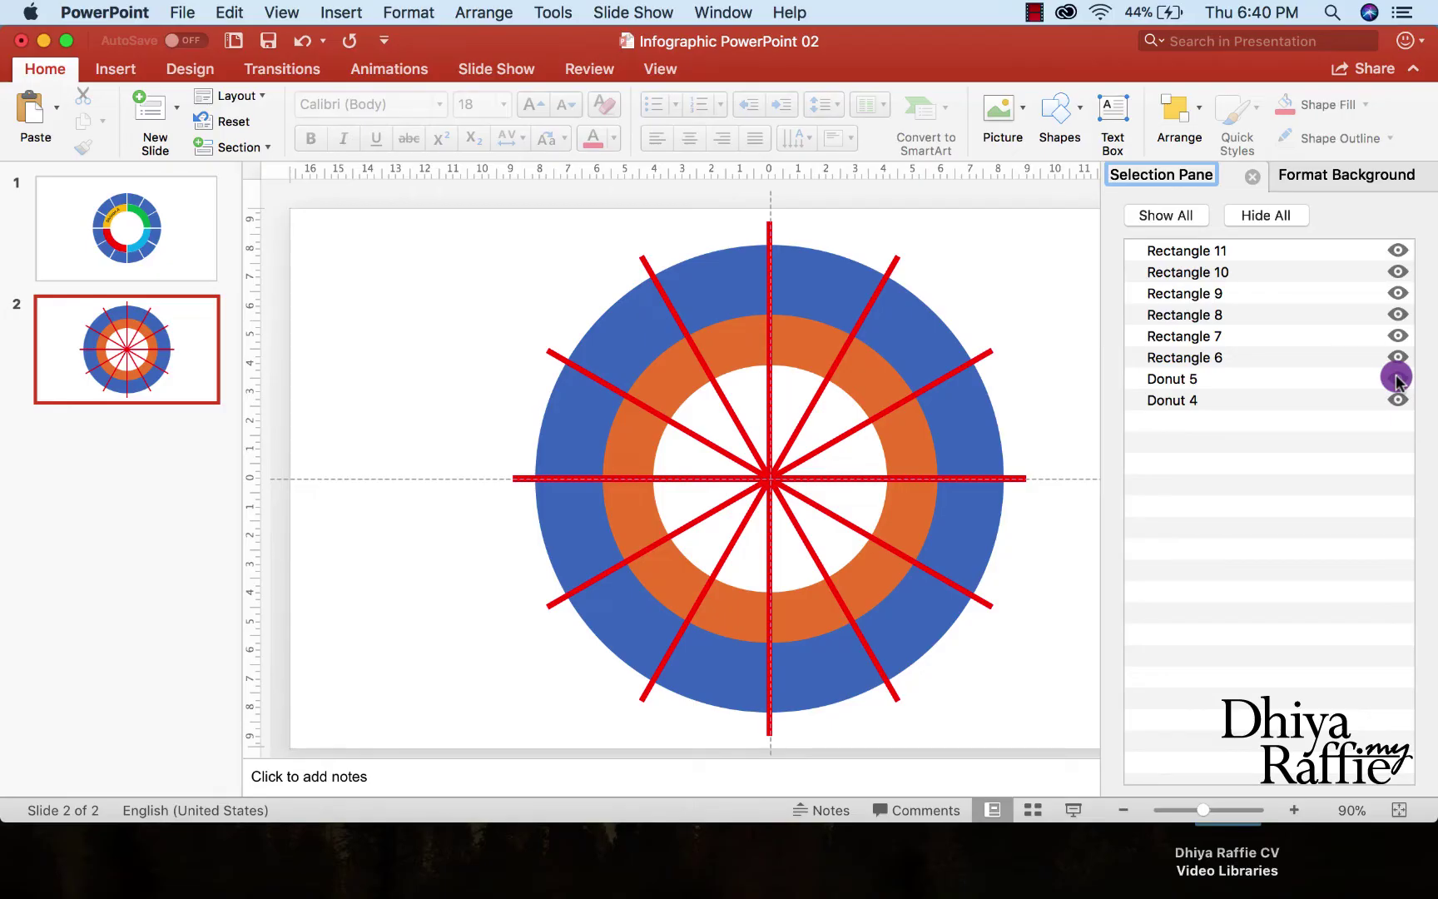
click(1397, 379)
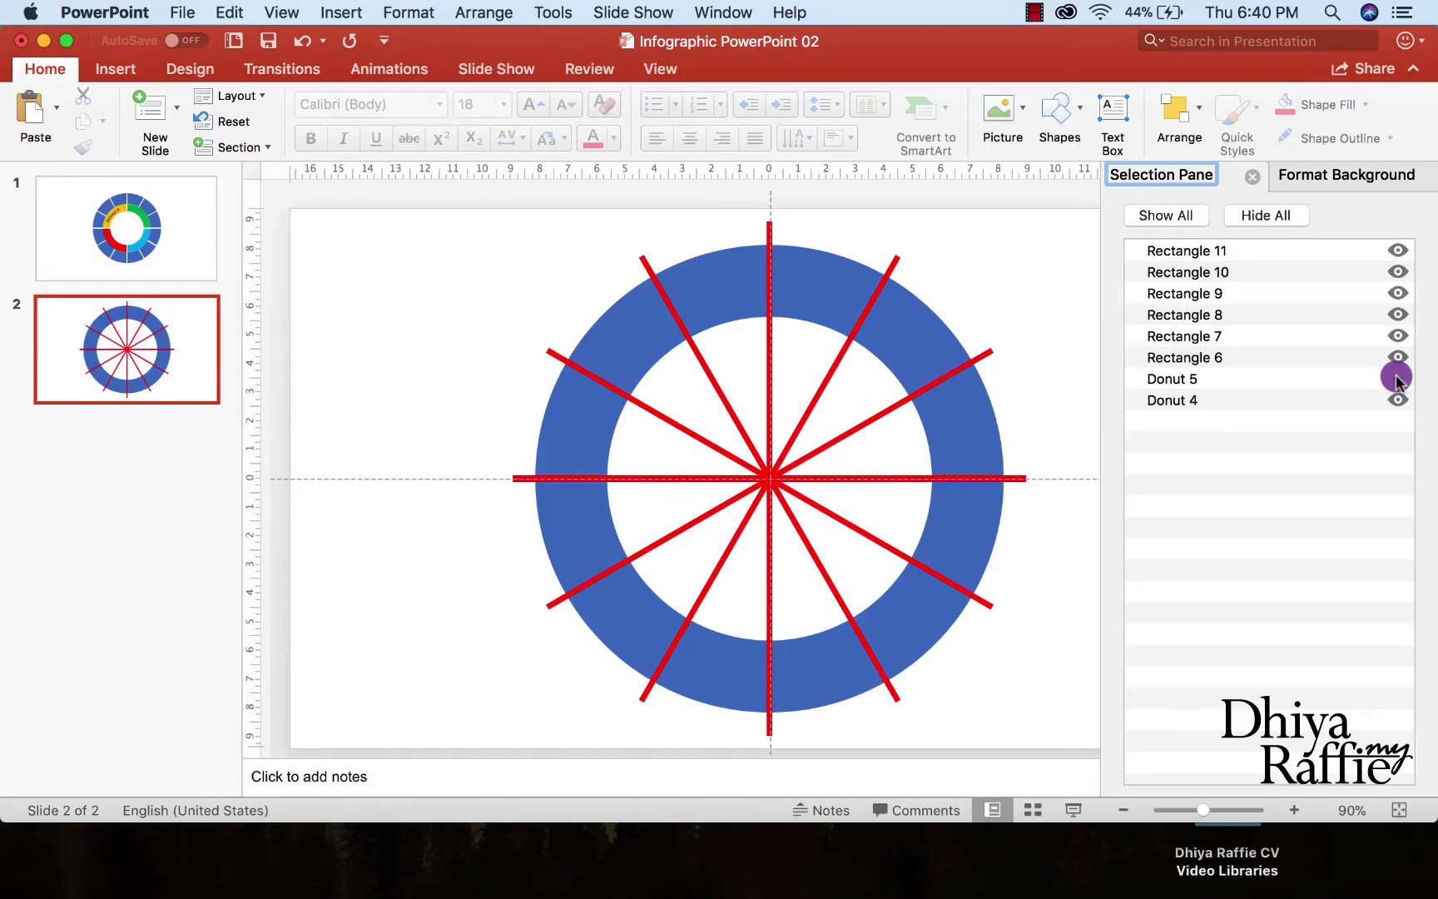
click(1397, 357)
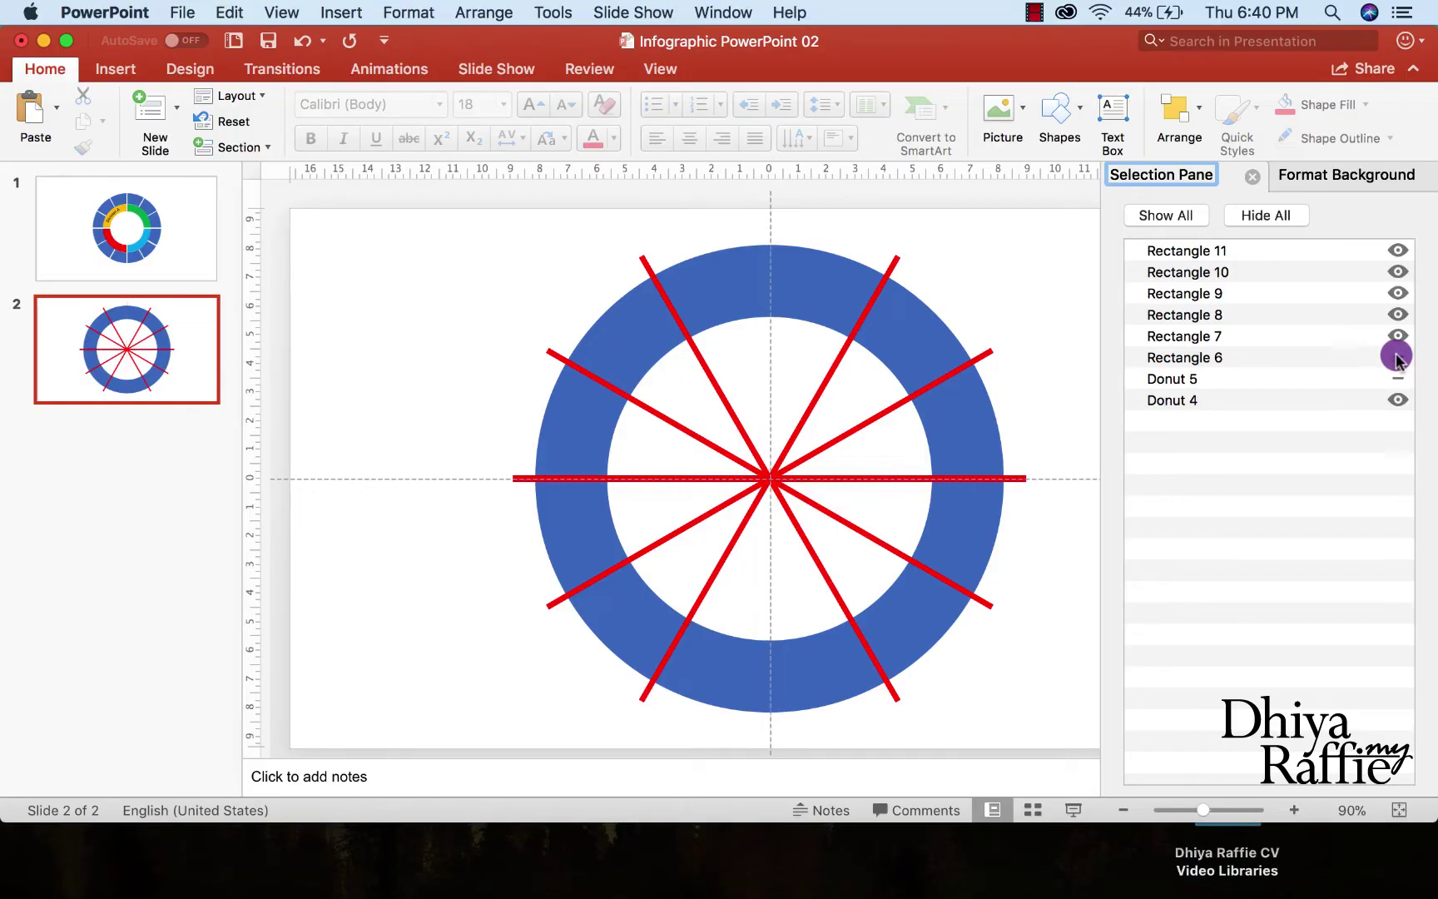
click(1397, 357)
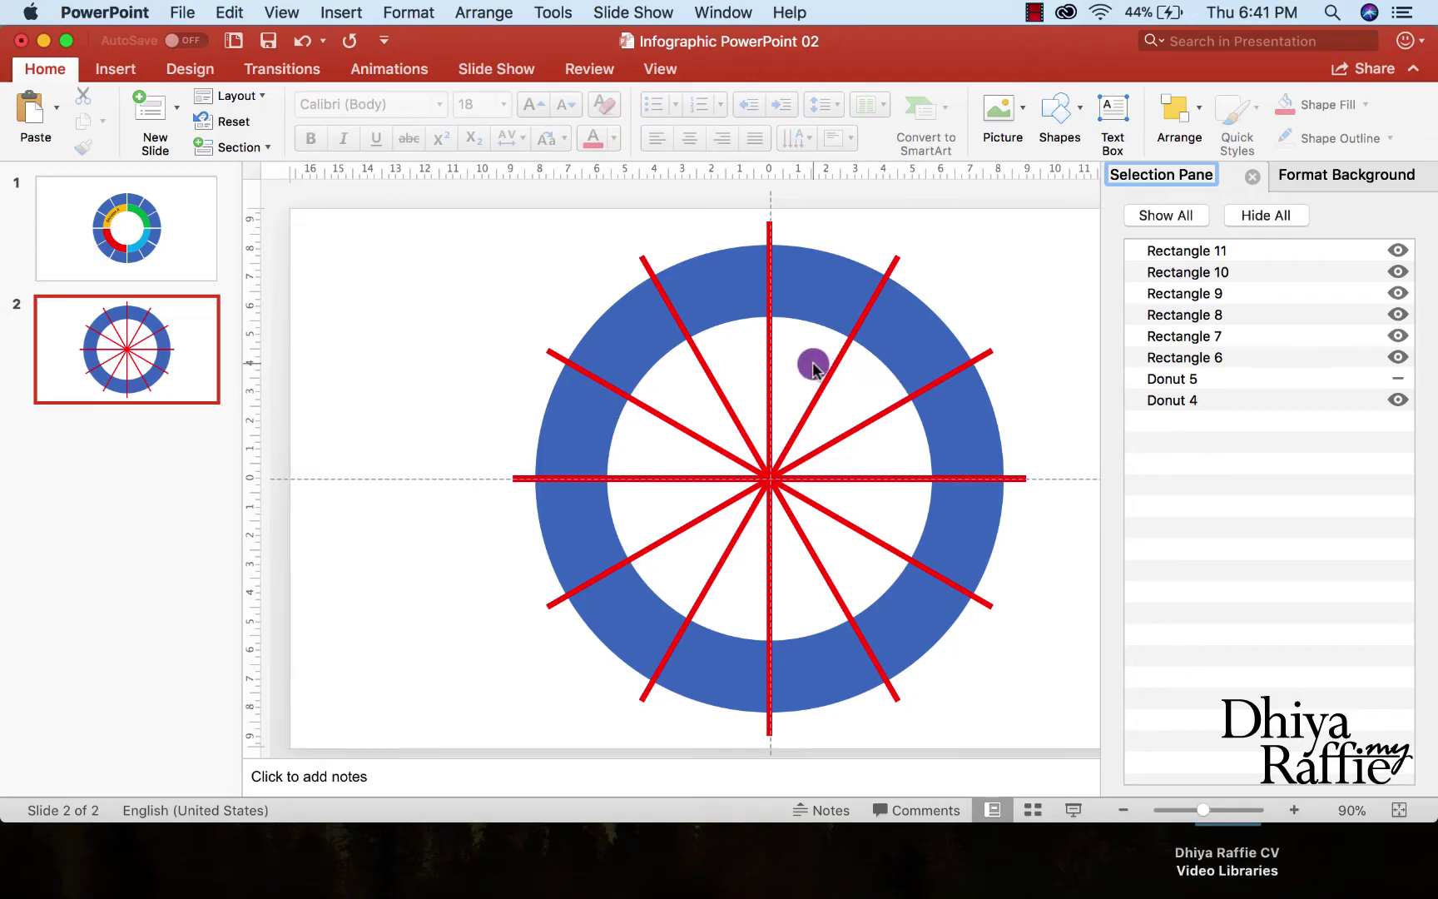
click(1397, 378)
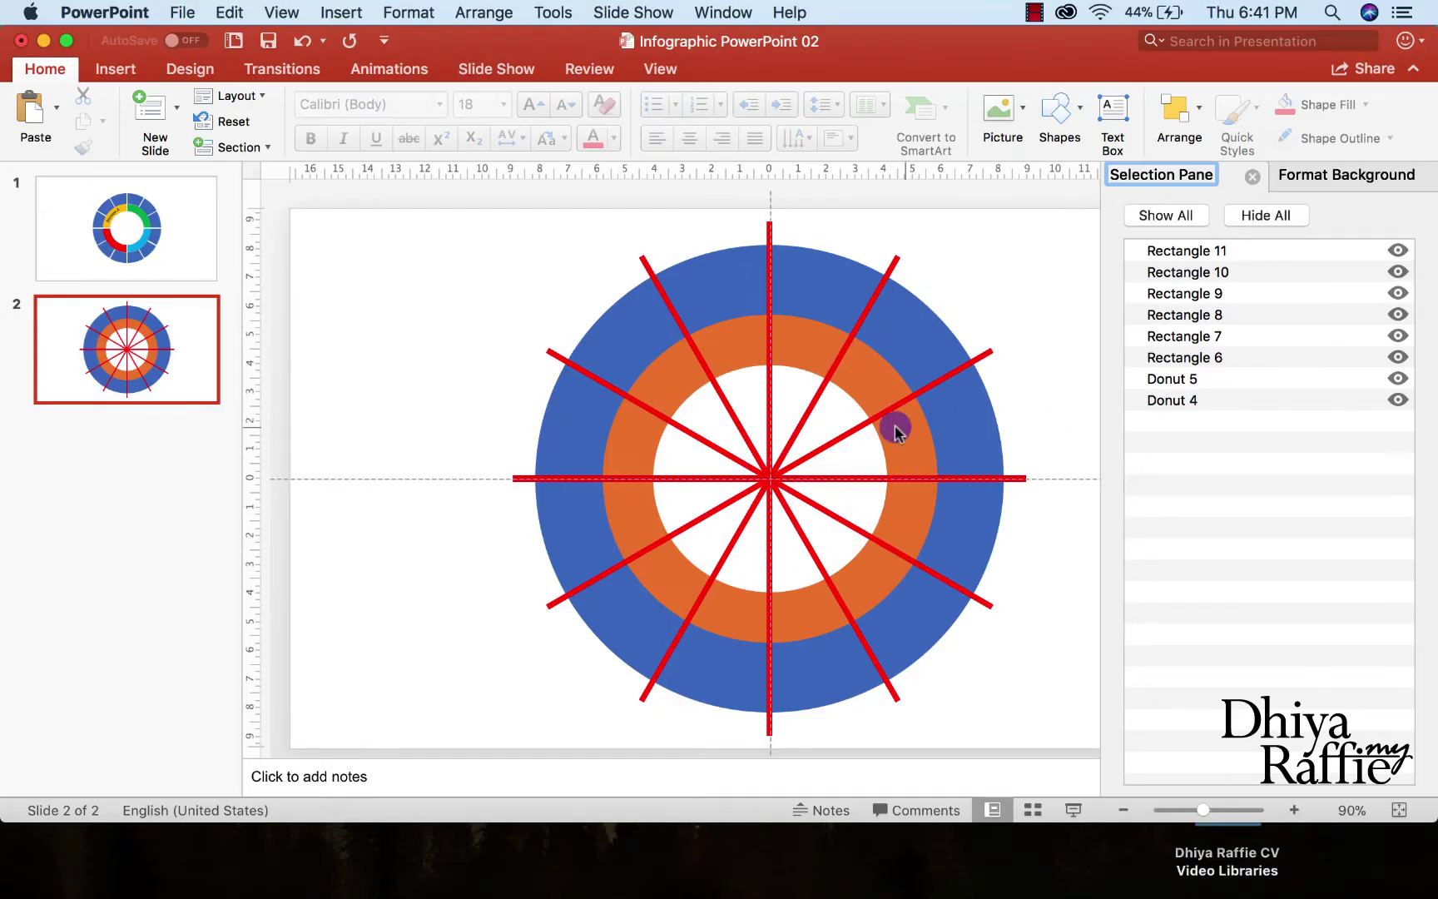
Paste a copy of the vertical red line exactly over the centre line
click(770, 331)
click(230, 11)
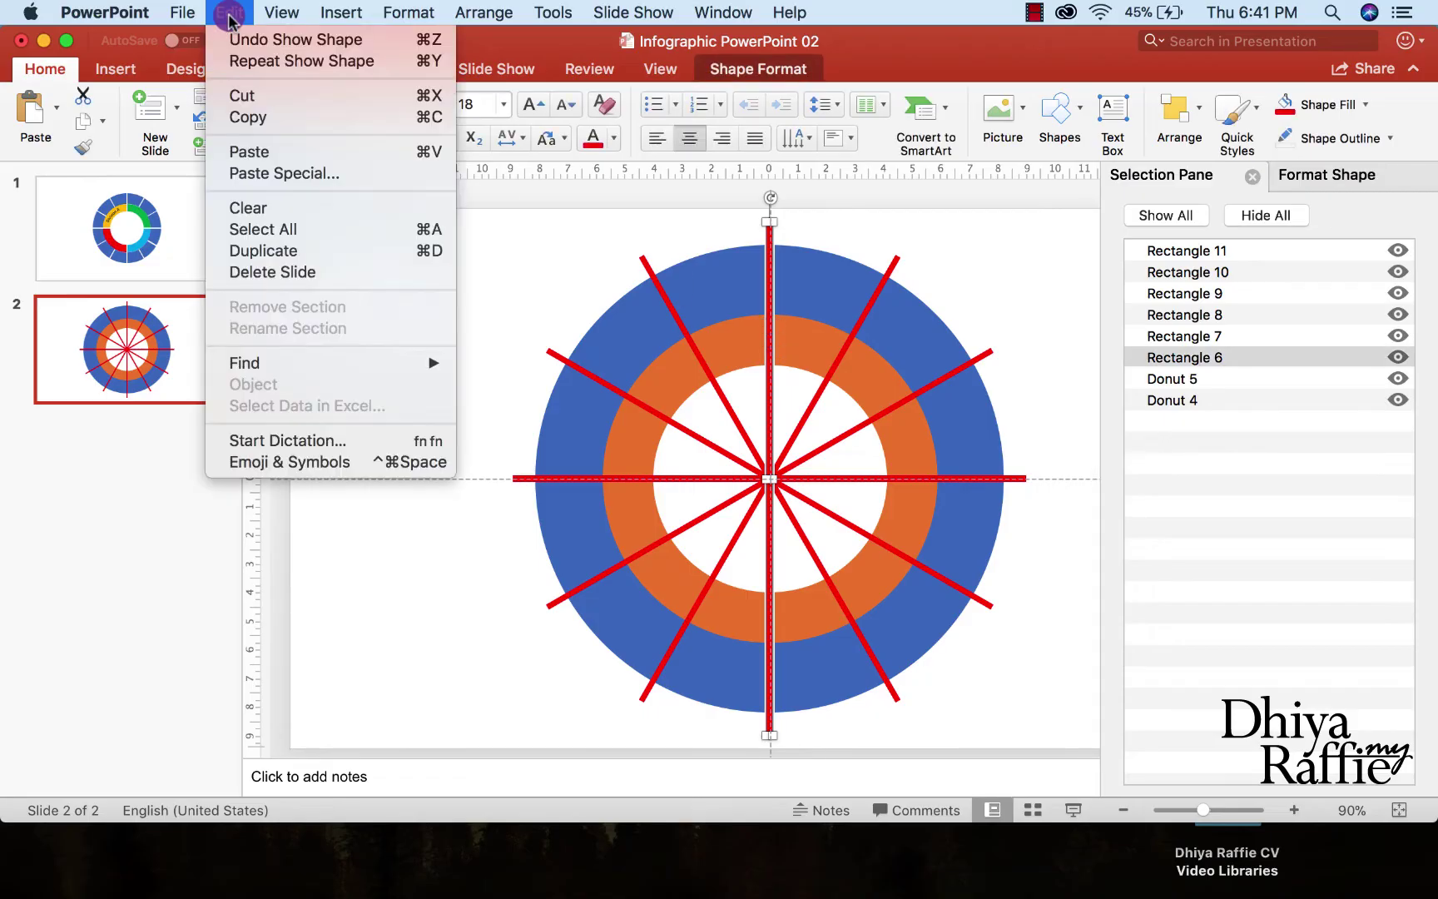
click(250, 117)
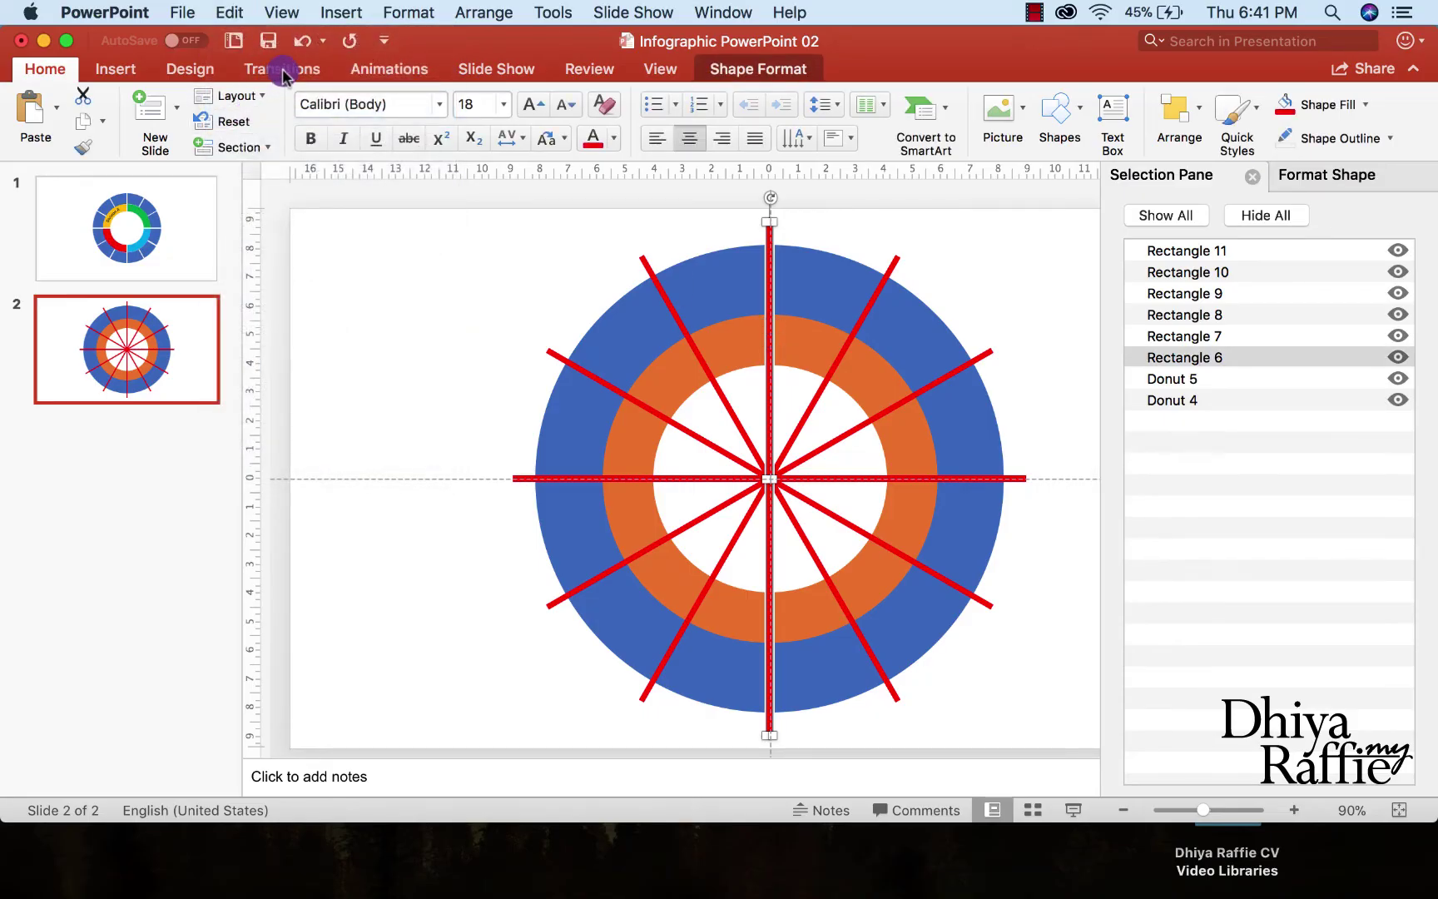
click(229, 12)
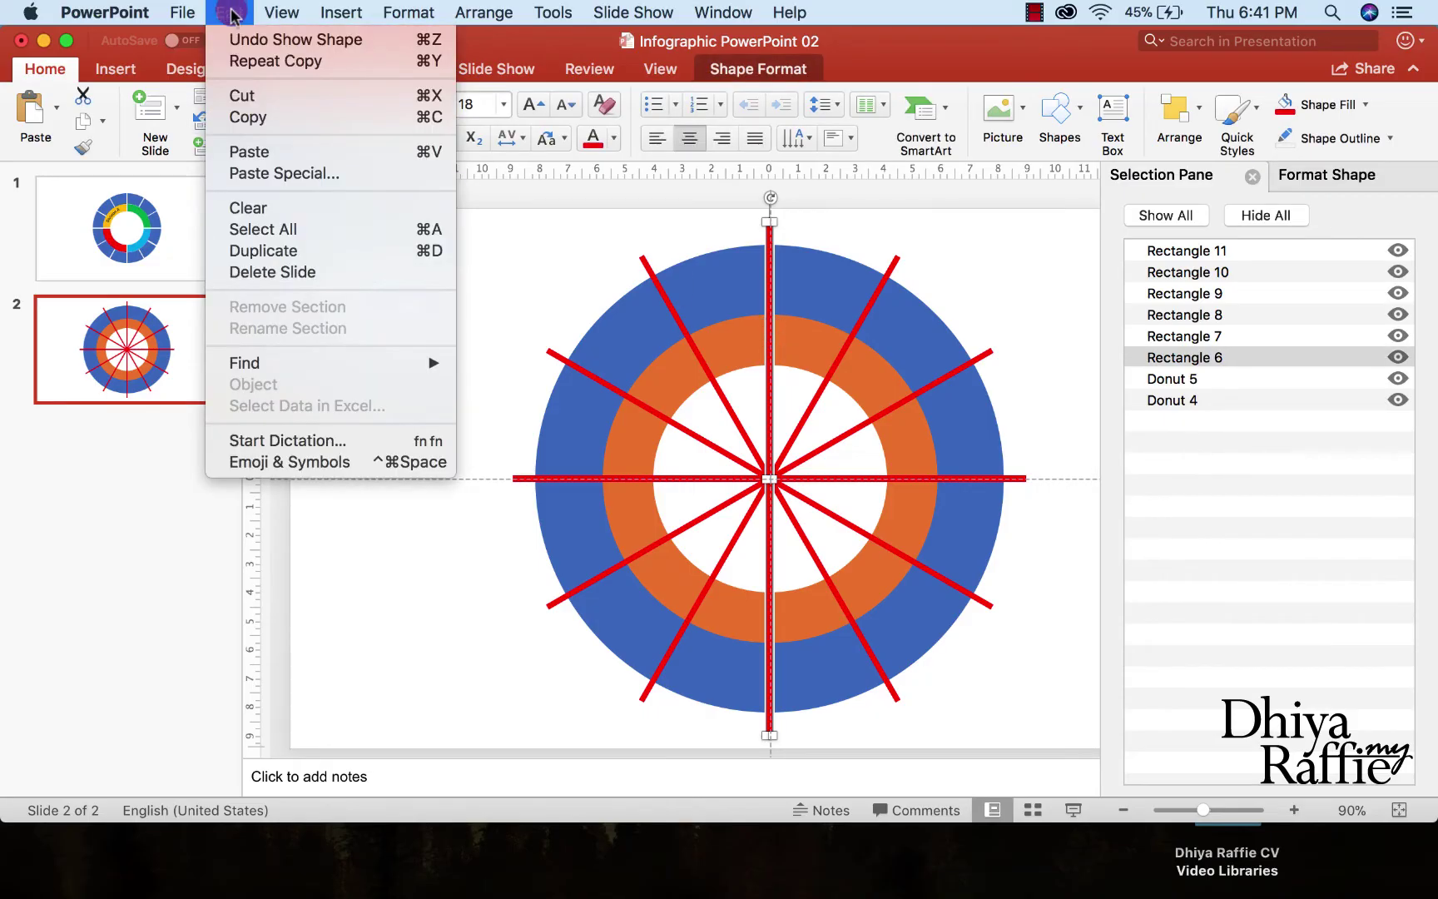
click(261, 150)
drag(776, 311, 773, 300)
Paste a copy of the horizontal red line exactly over the original
click(943, 483)
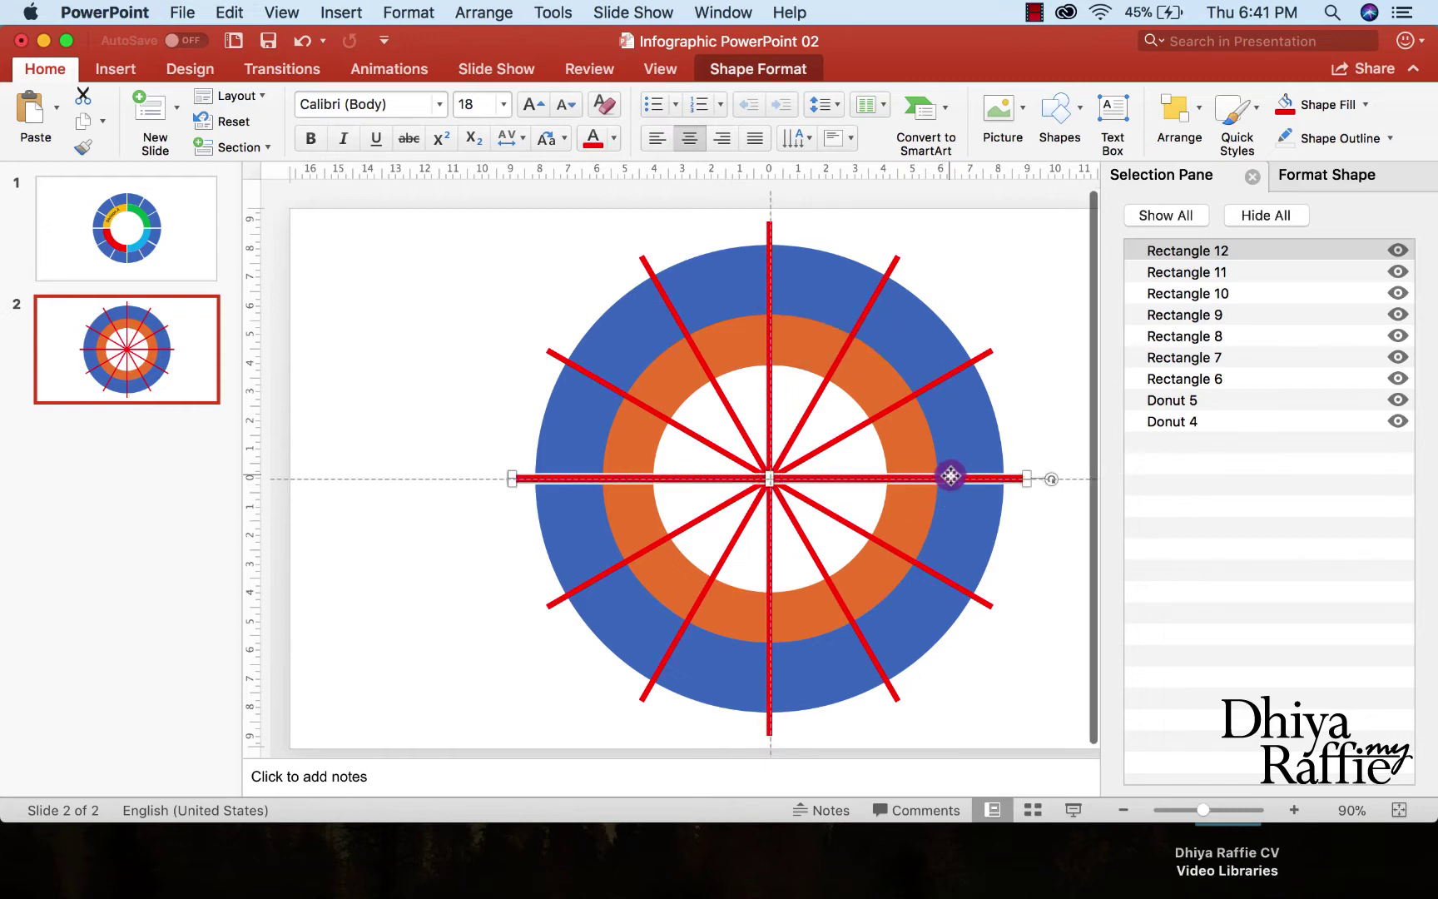
click(232, 12)
click(268, 117)
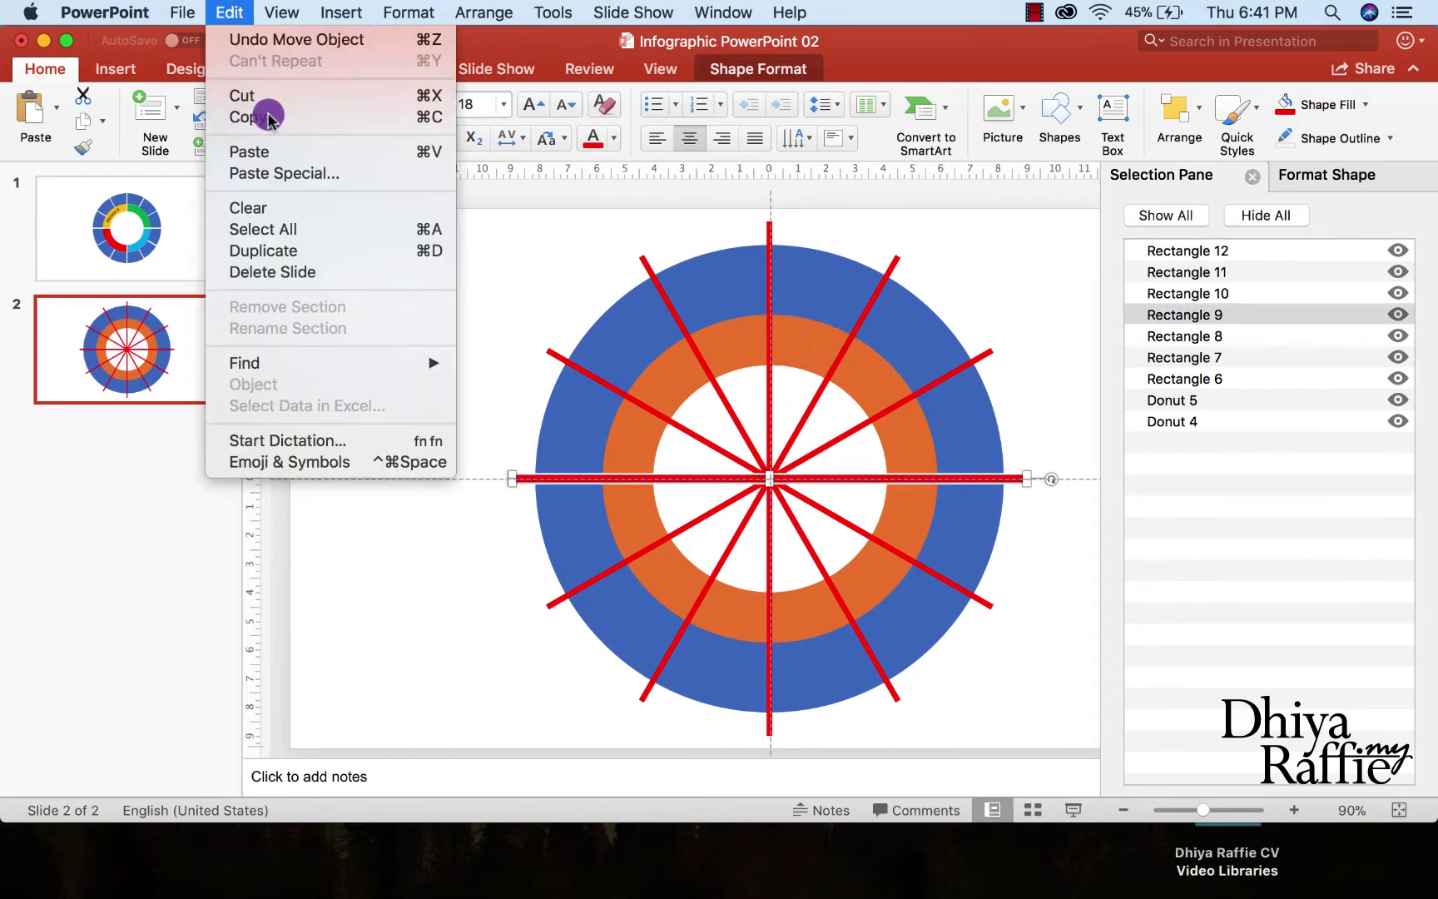
click(231, 11)
click(268, 152)
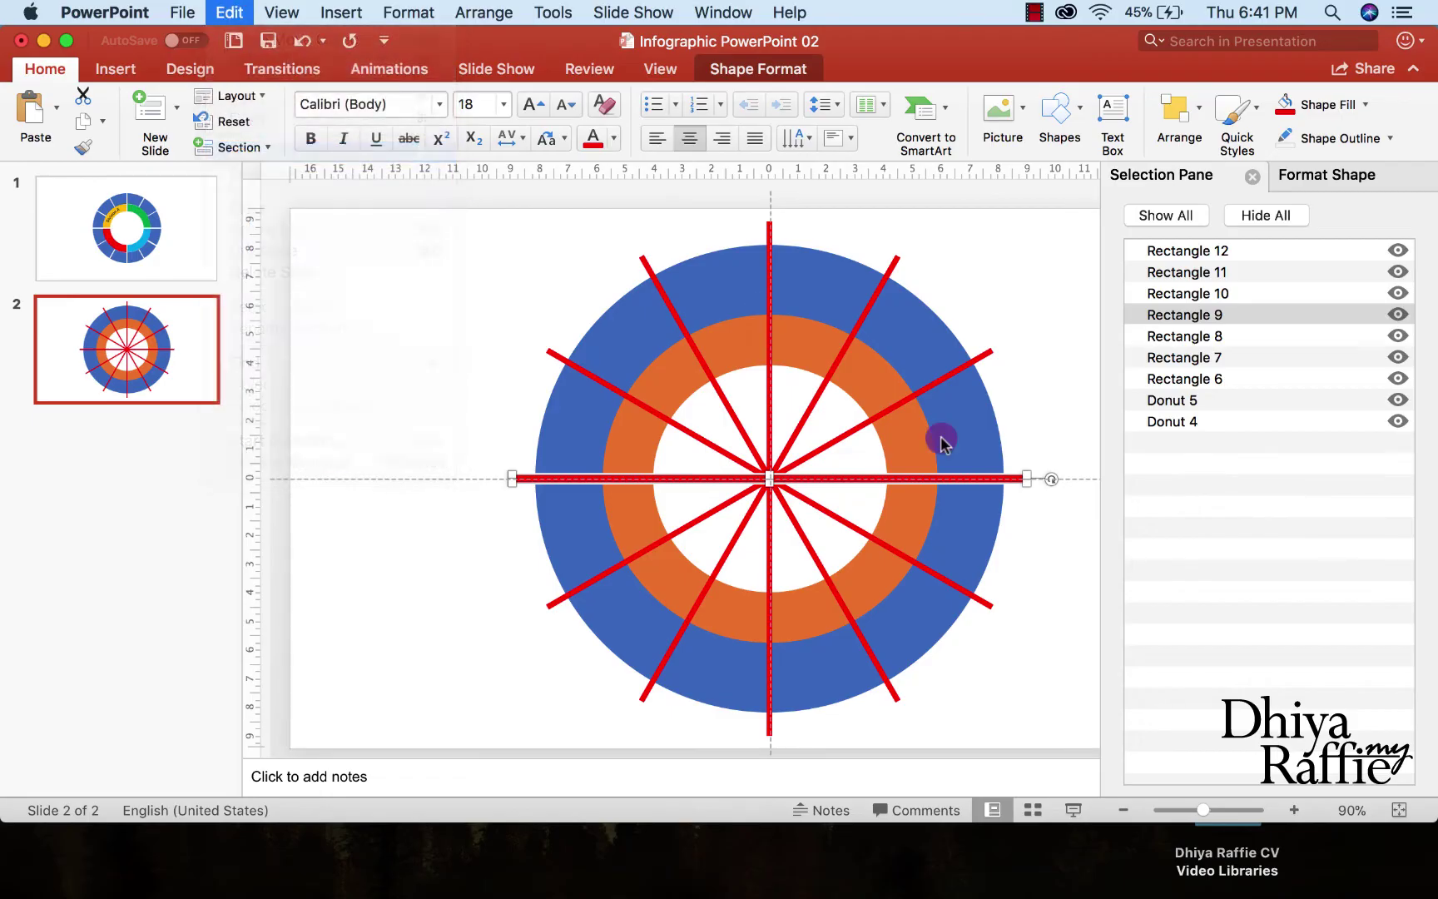
drag(929, 494, 921, 478)
click(1086, 546)
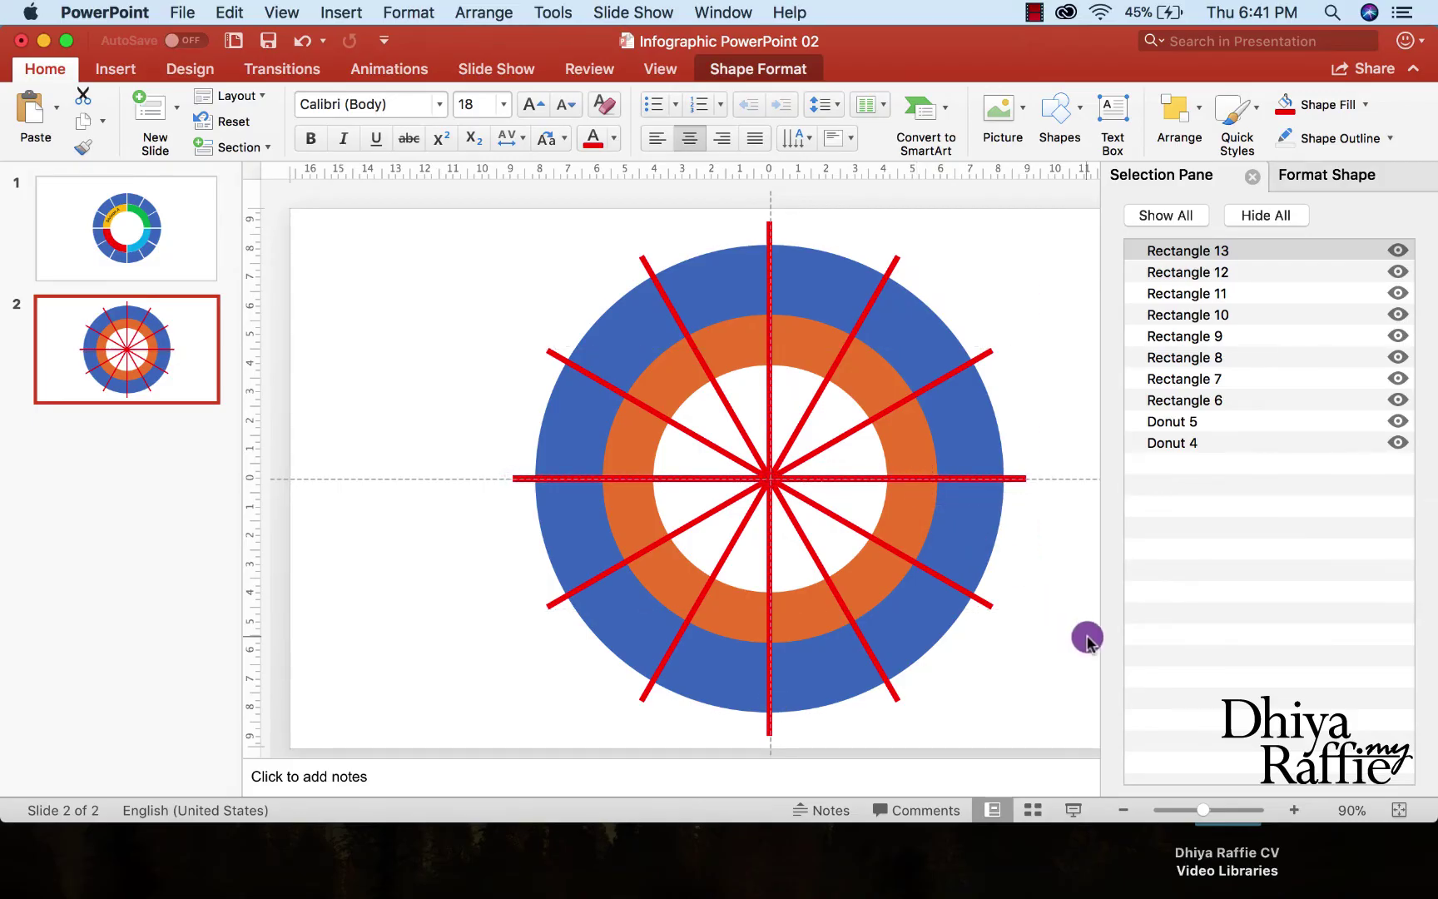
Hide Rectangle 12, Rectangle 13 and the orange Donut 5 in the Selection Pane
click(769, 239)
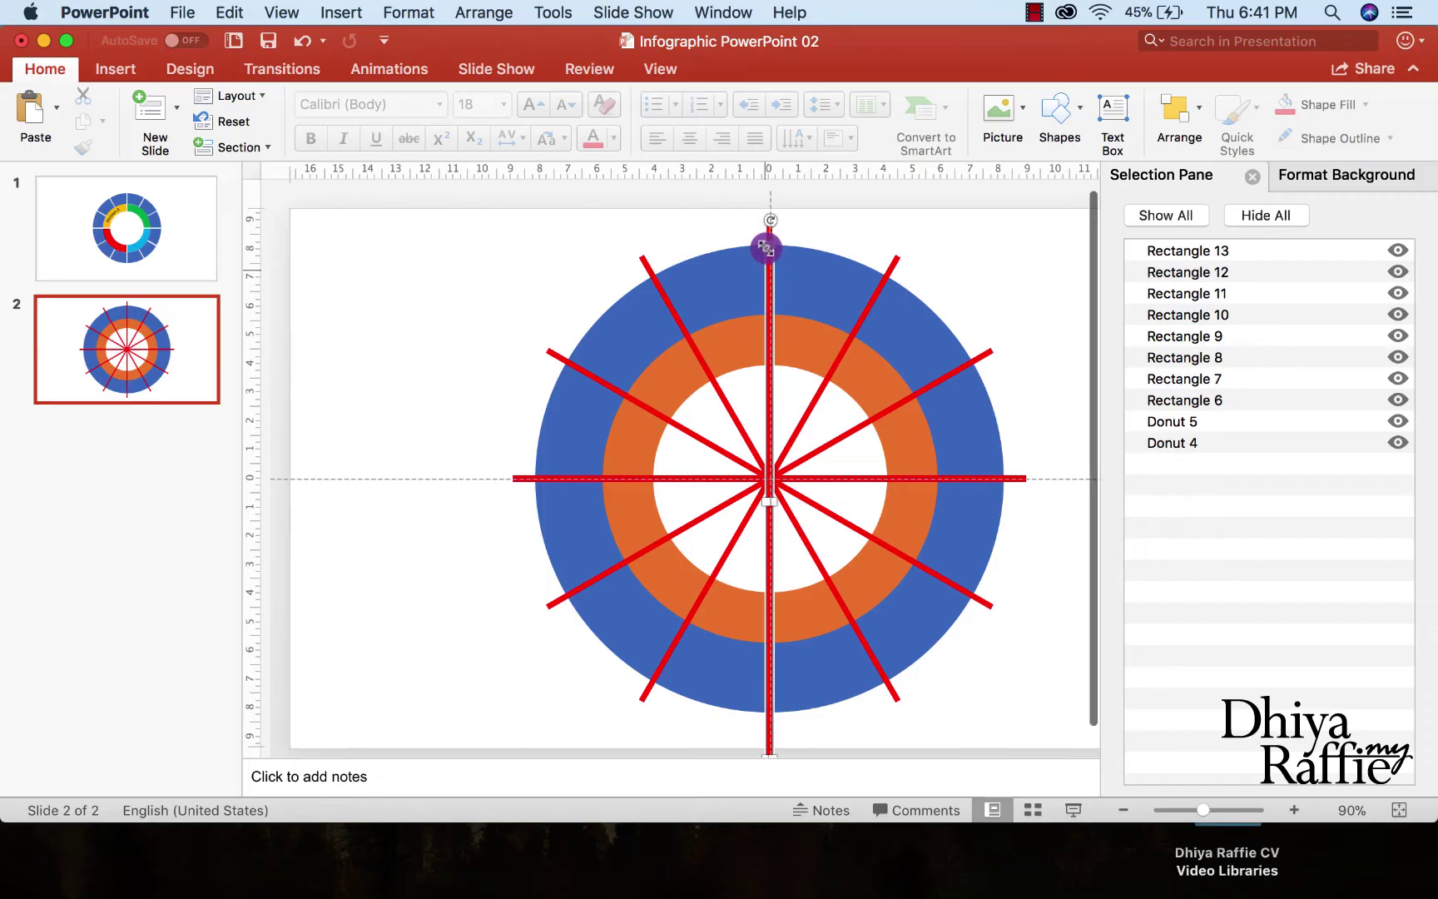
click(1398, 271)
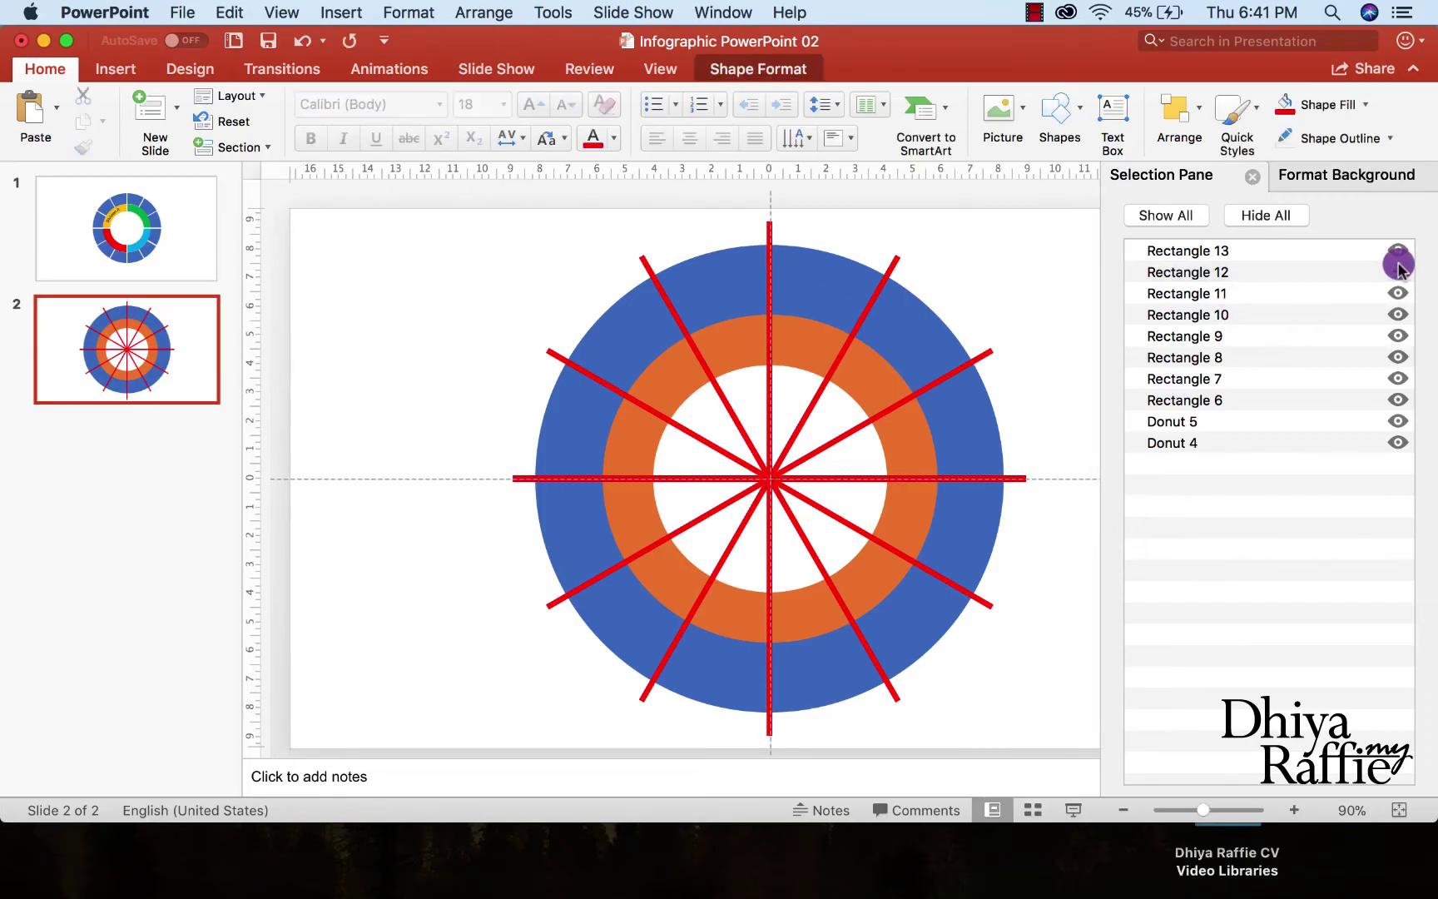
click(928, 479)
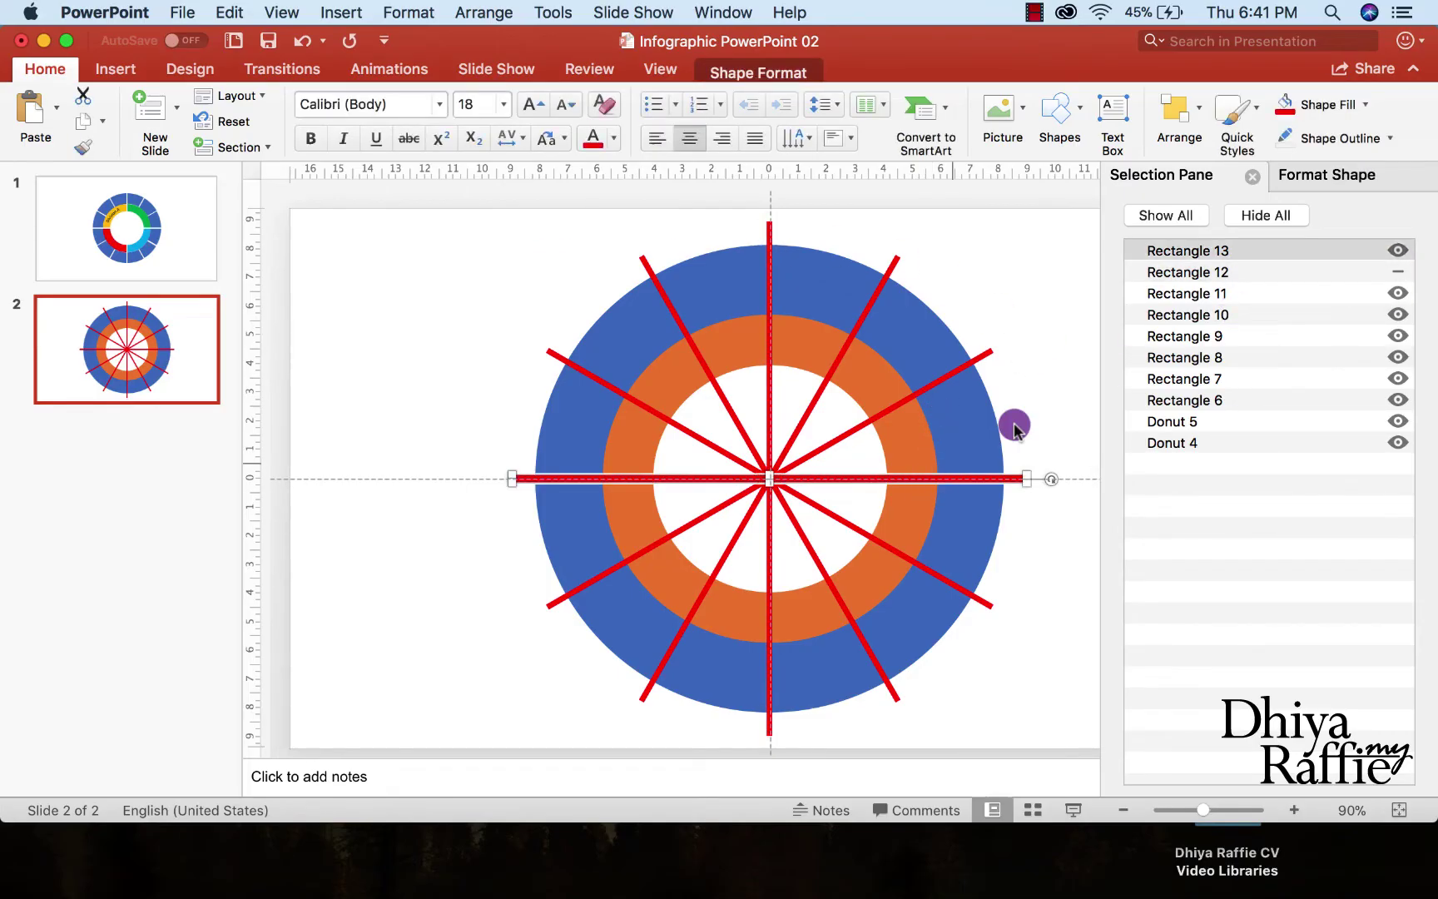
click(1398, 250)
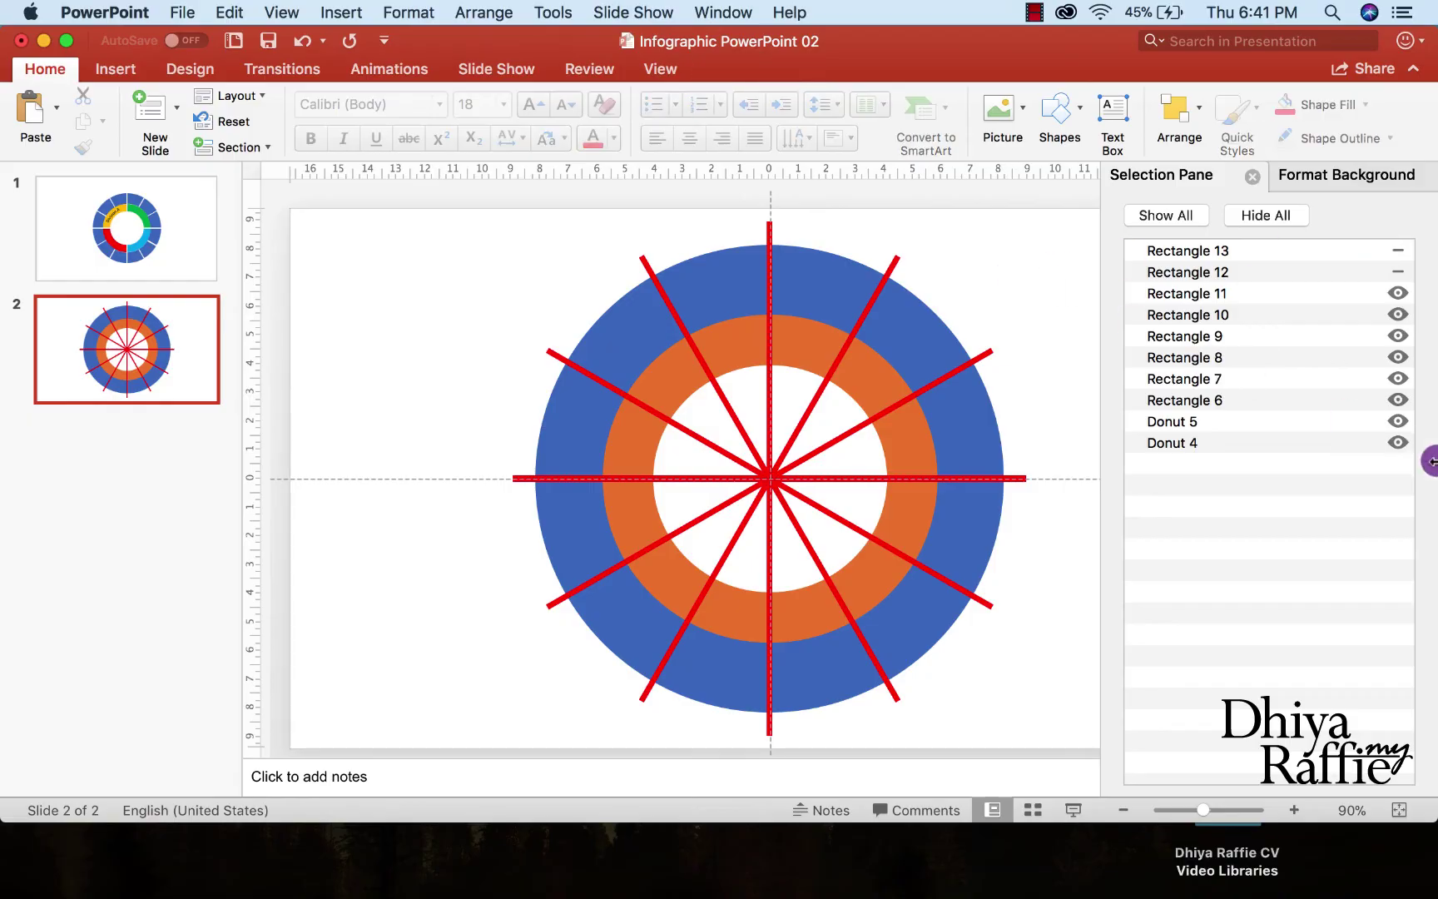
click(907, 451)
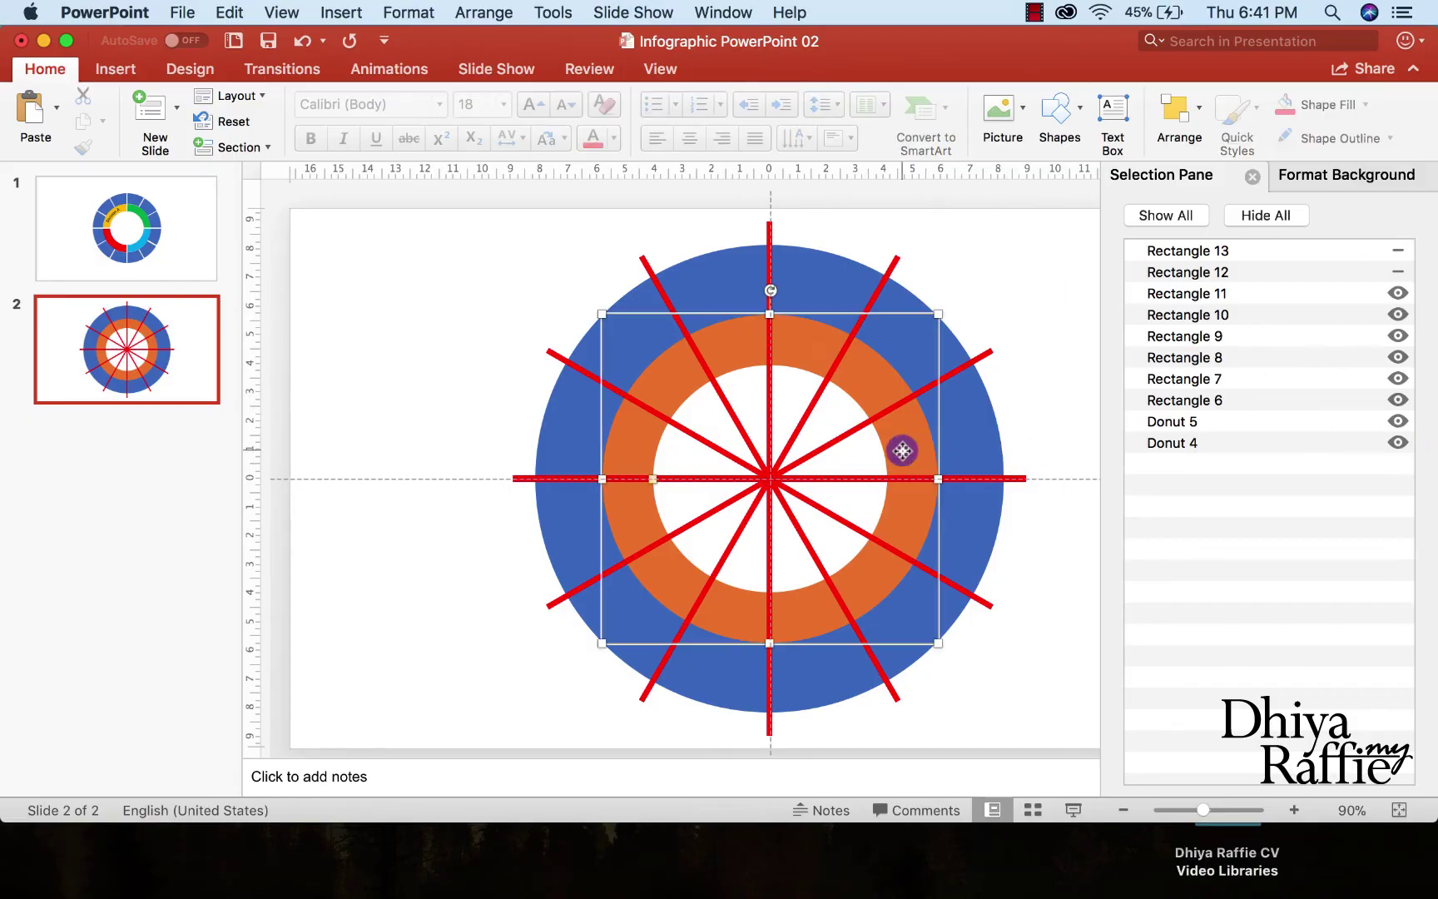
click(1397, 422)
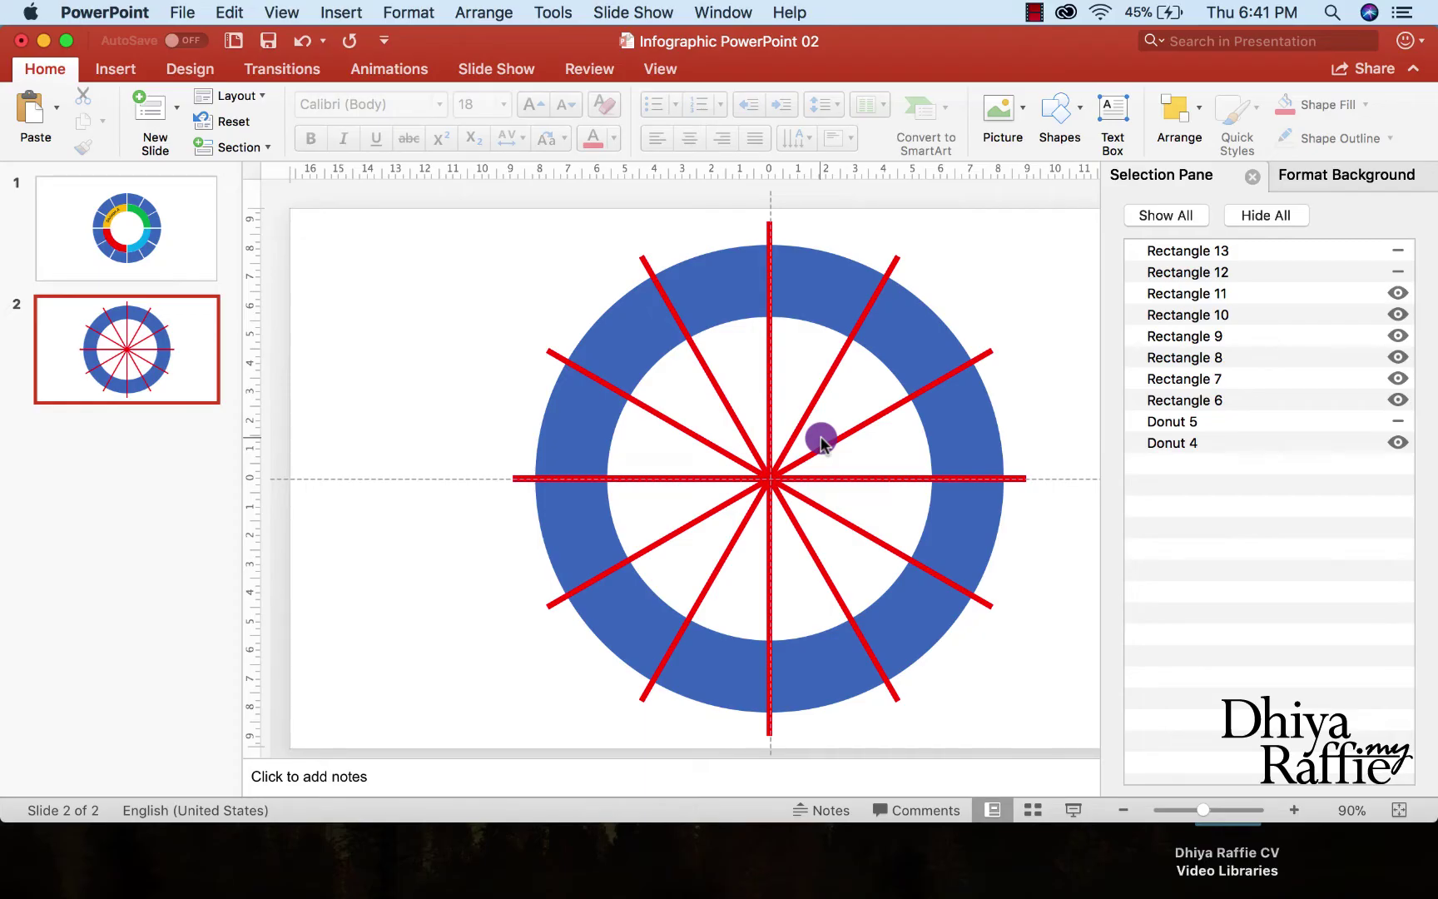
Subtract the vertical red line from the blue ring using Merge Shapes
click(837, 274)
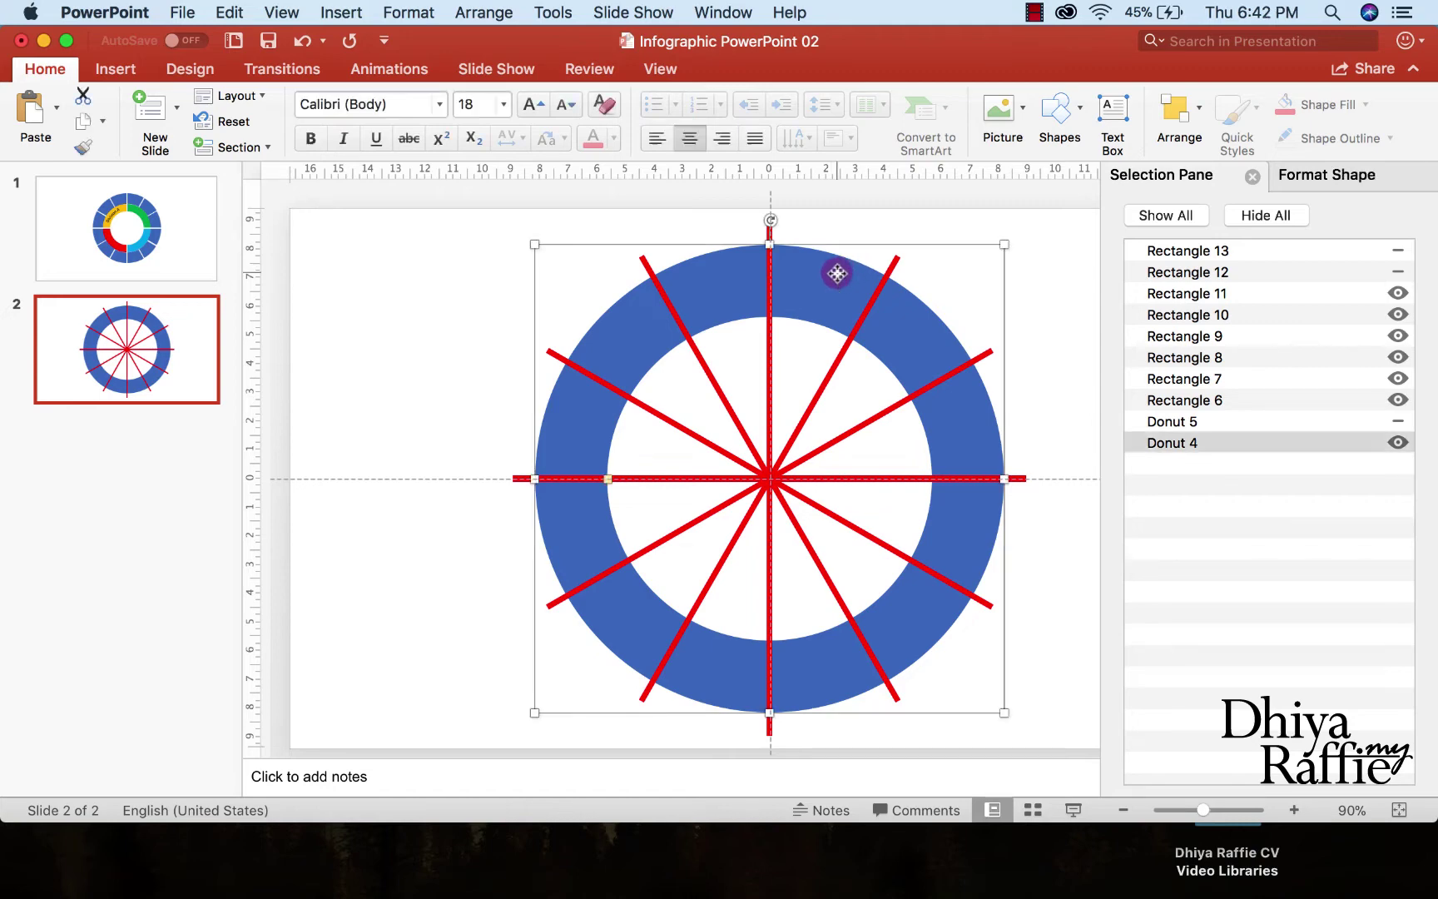
shift+click(767, 231)
click(871, 236)
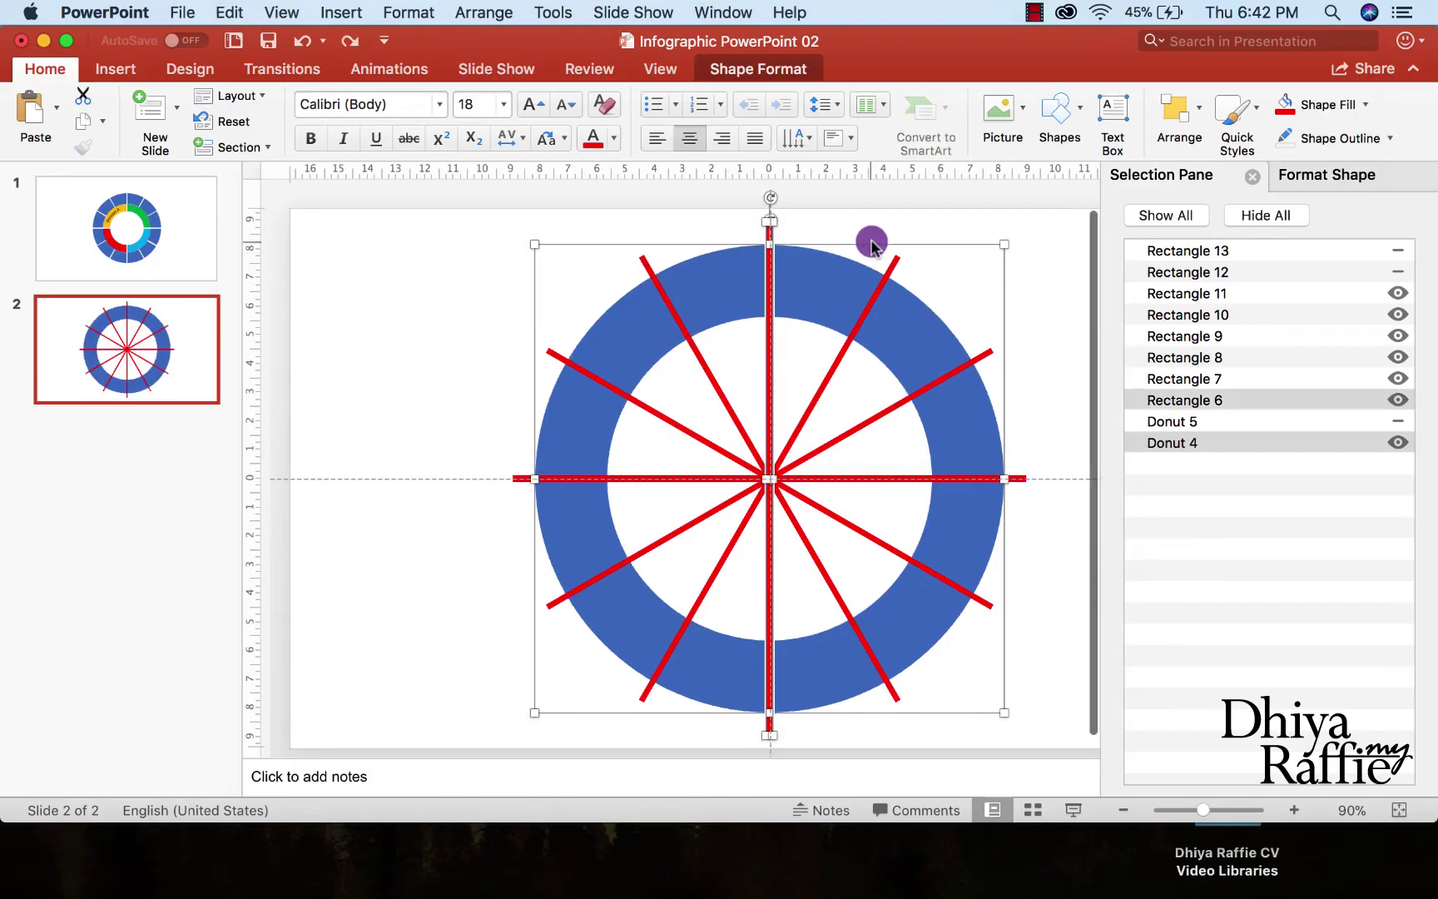
click(850, 286)
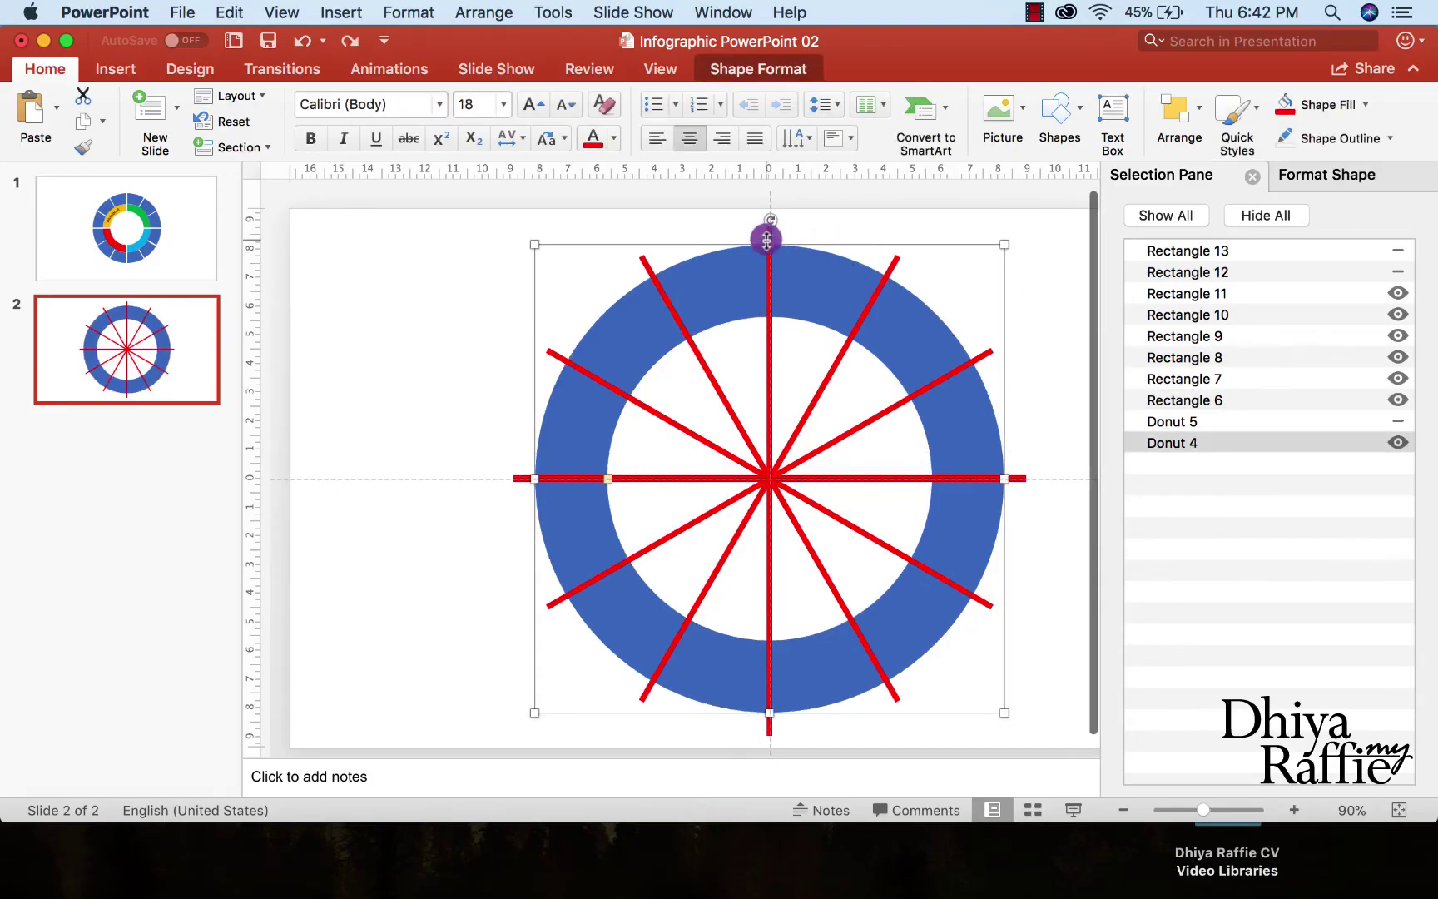
shift+click(766, 266)
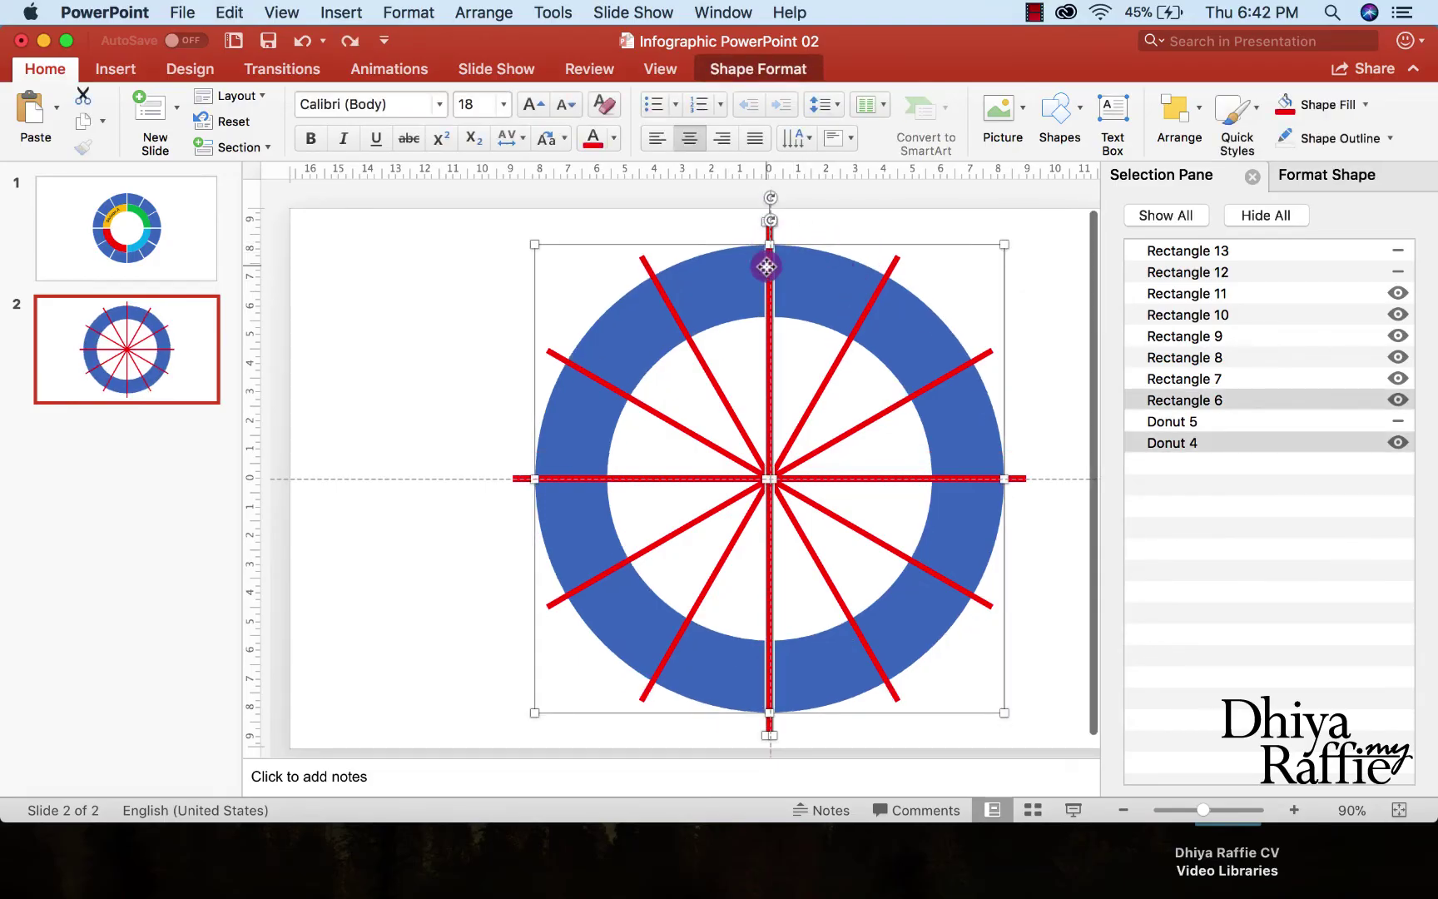
click(735, 73)
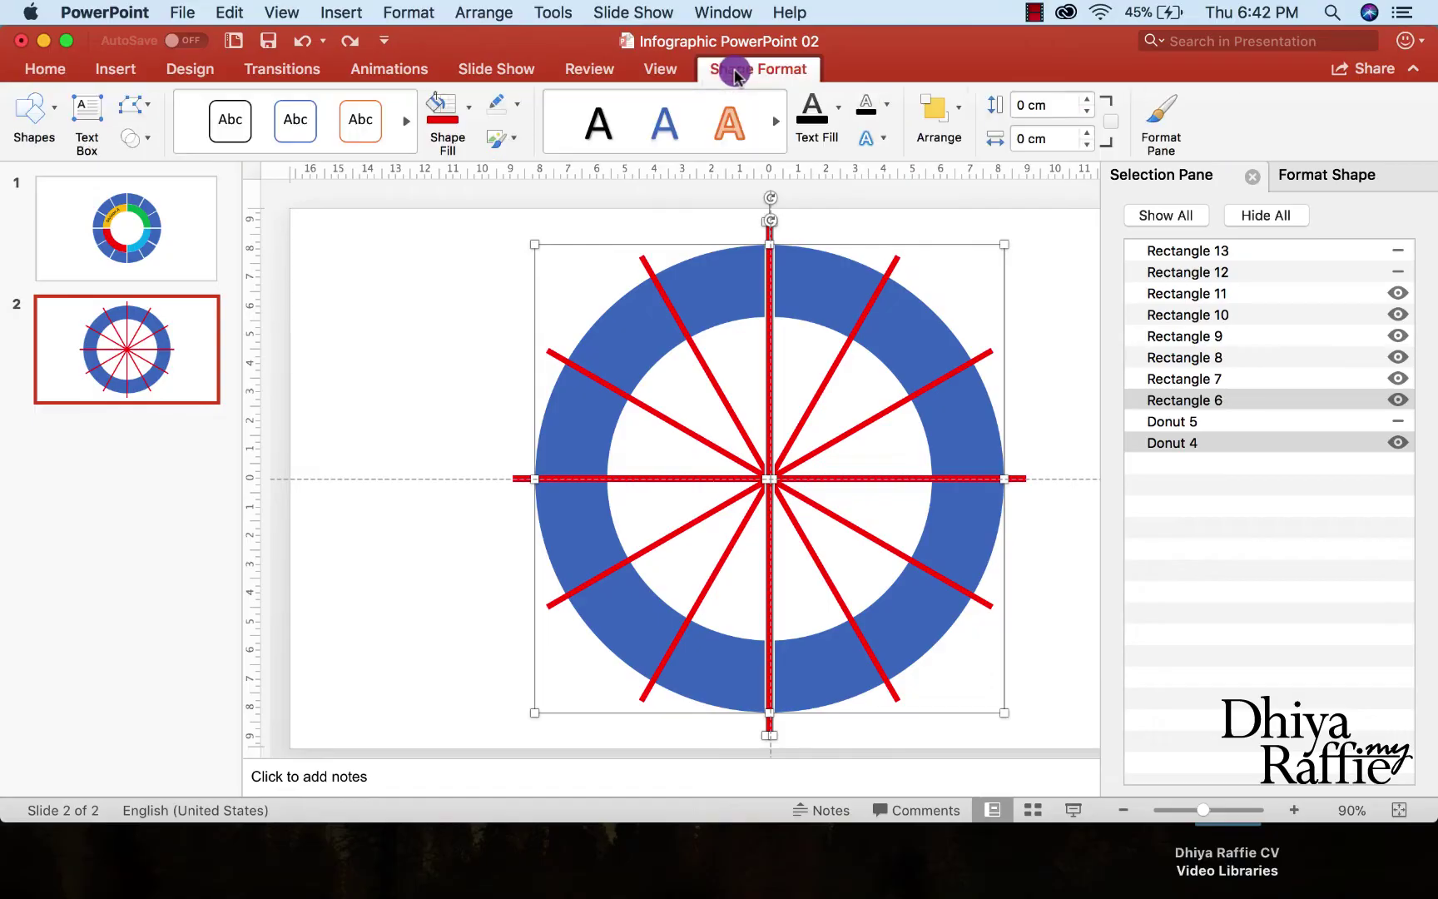
click(134, 140)
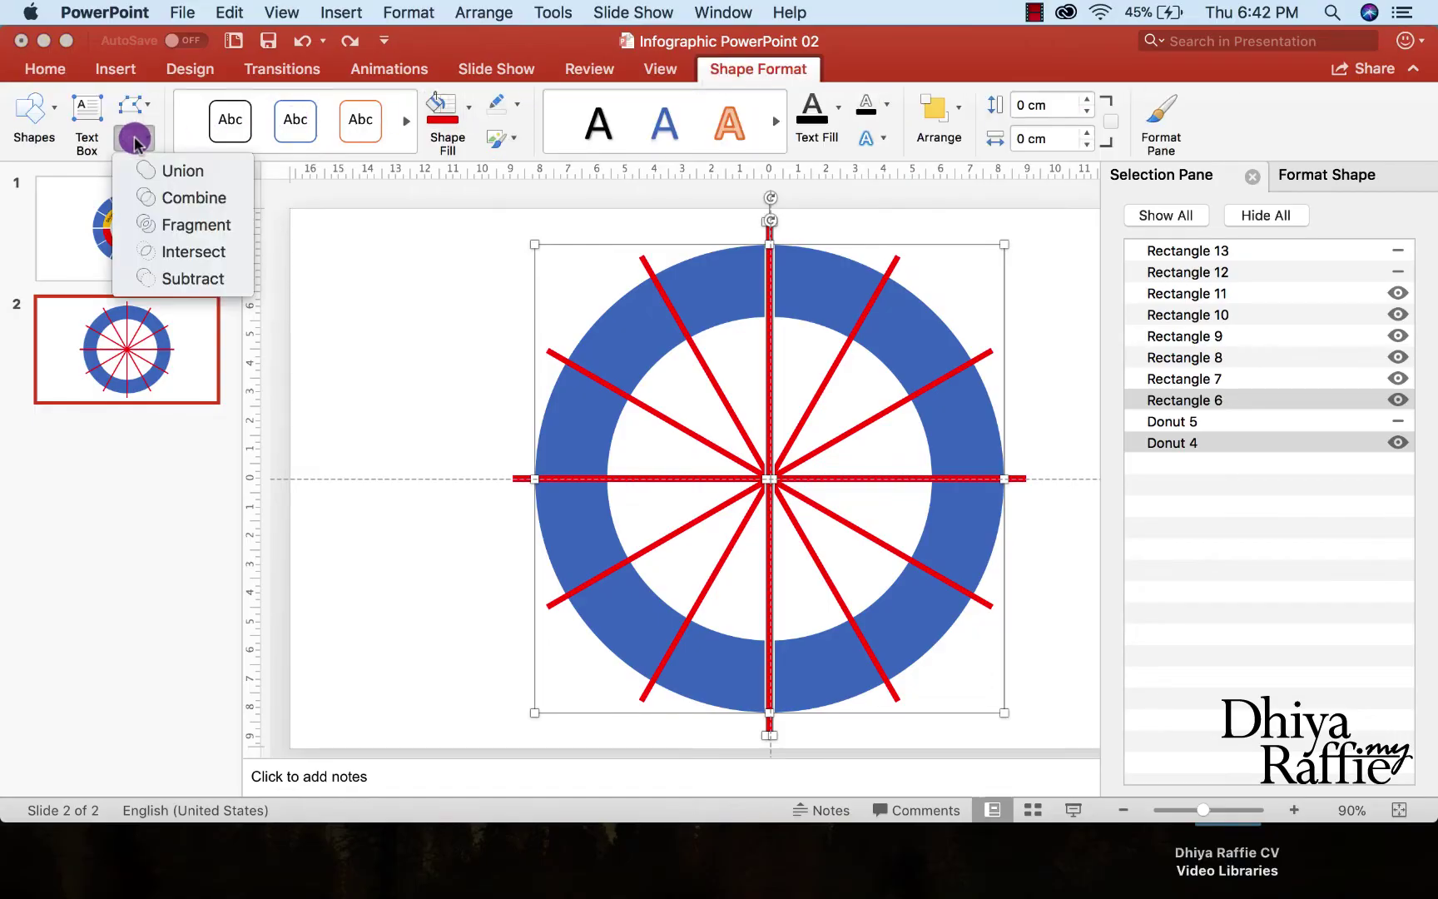
click(183, 277)
key(Escape)
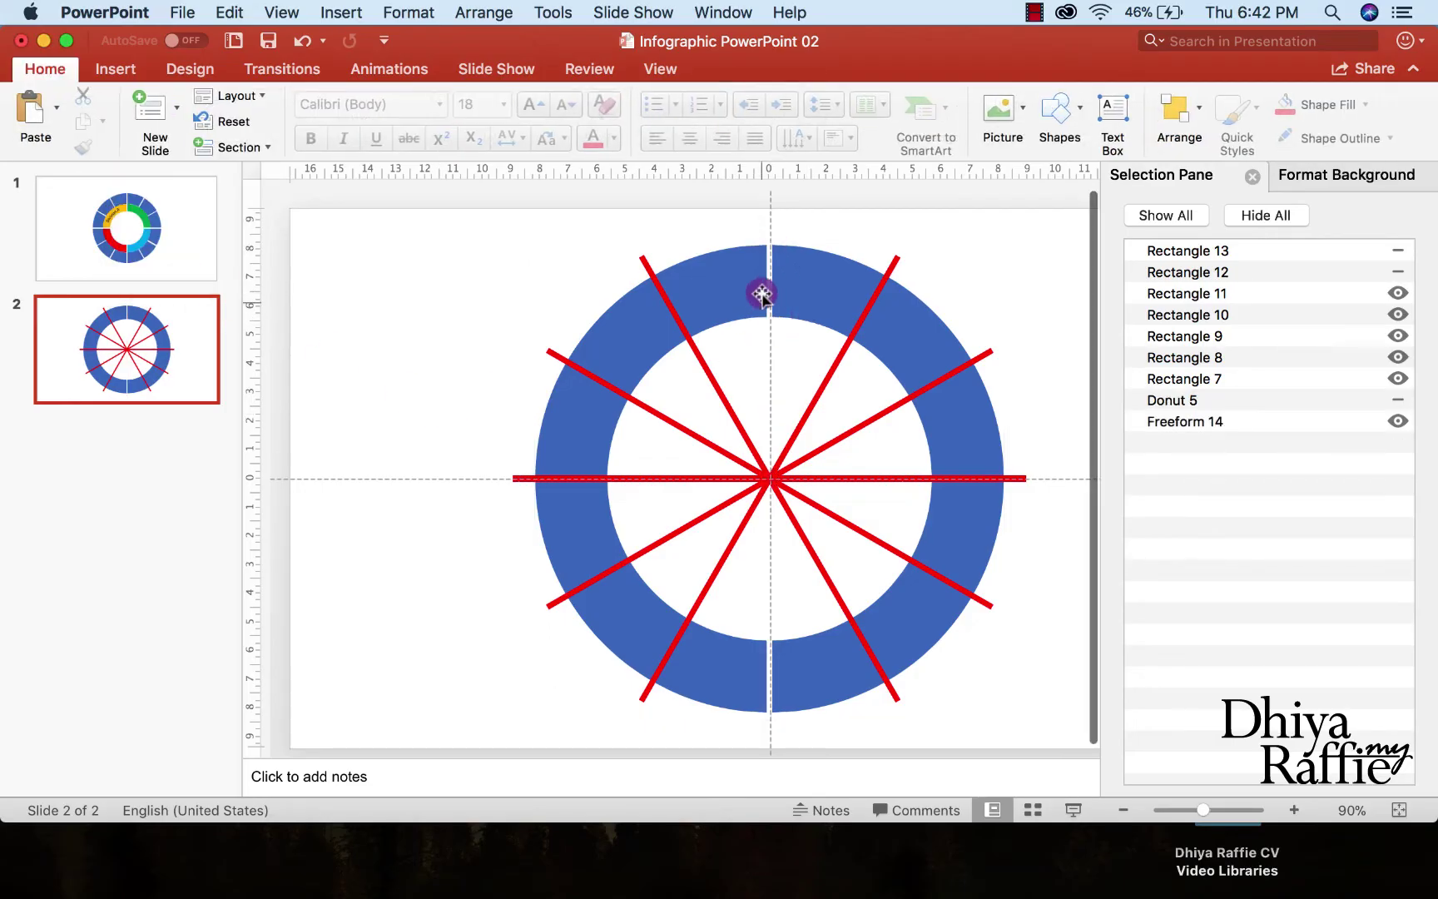
Subtract the two upper-right diagonal red lines from the blue ring
click(861, 320)
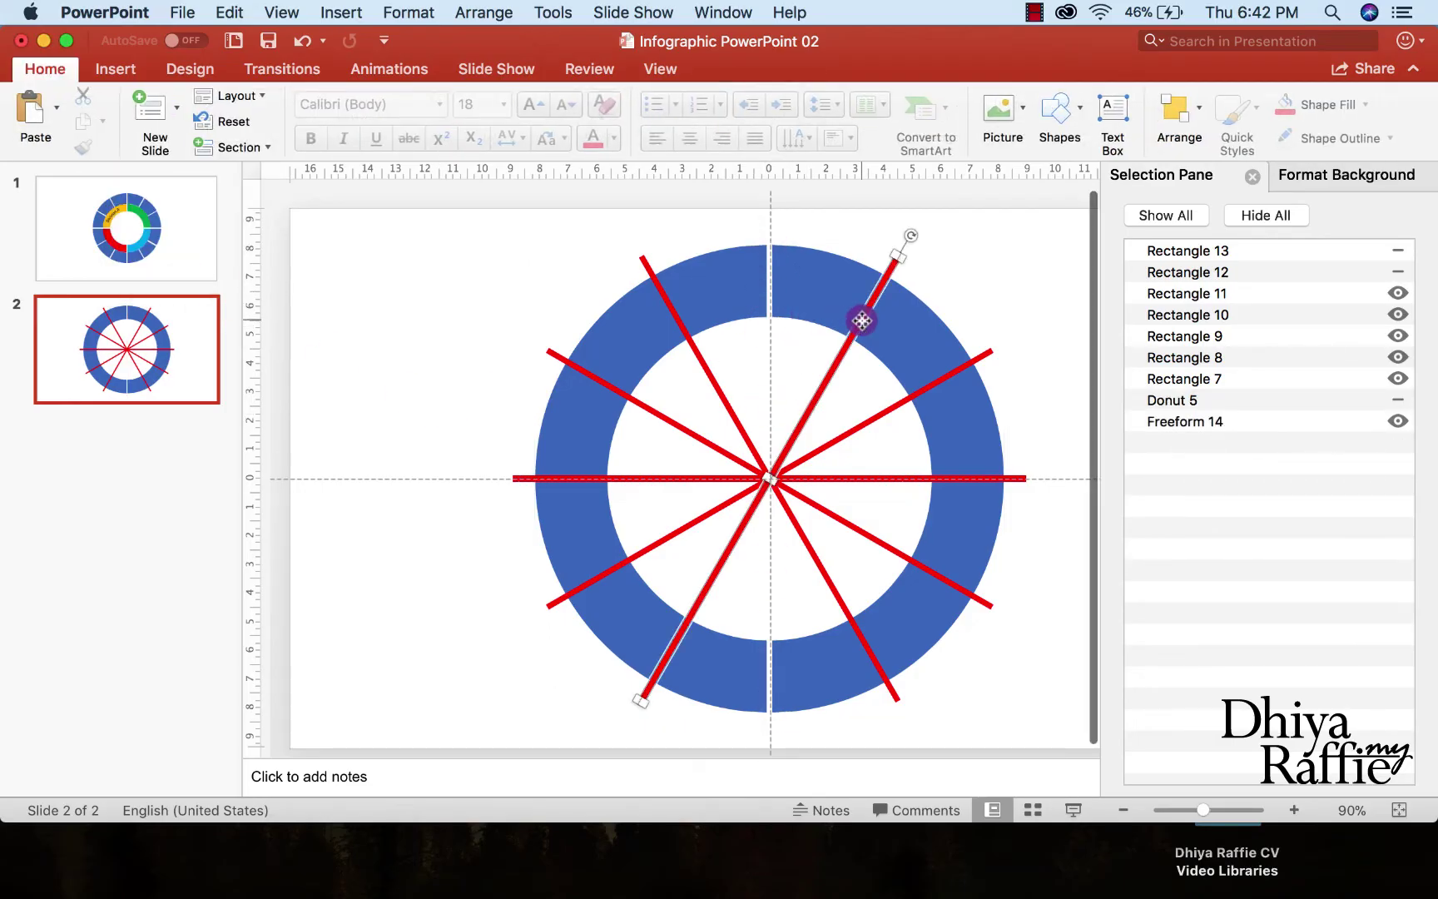
click(813, 222)
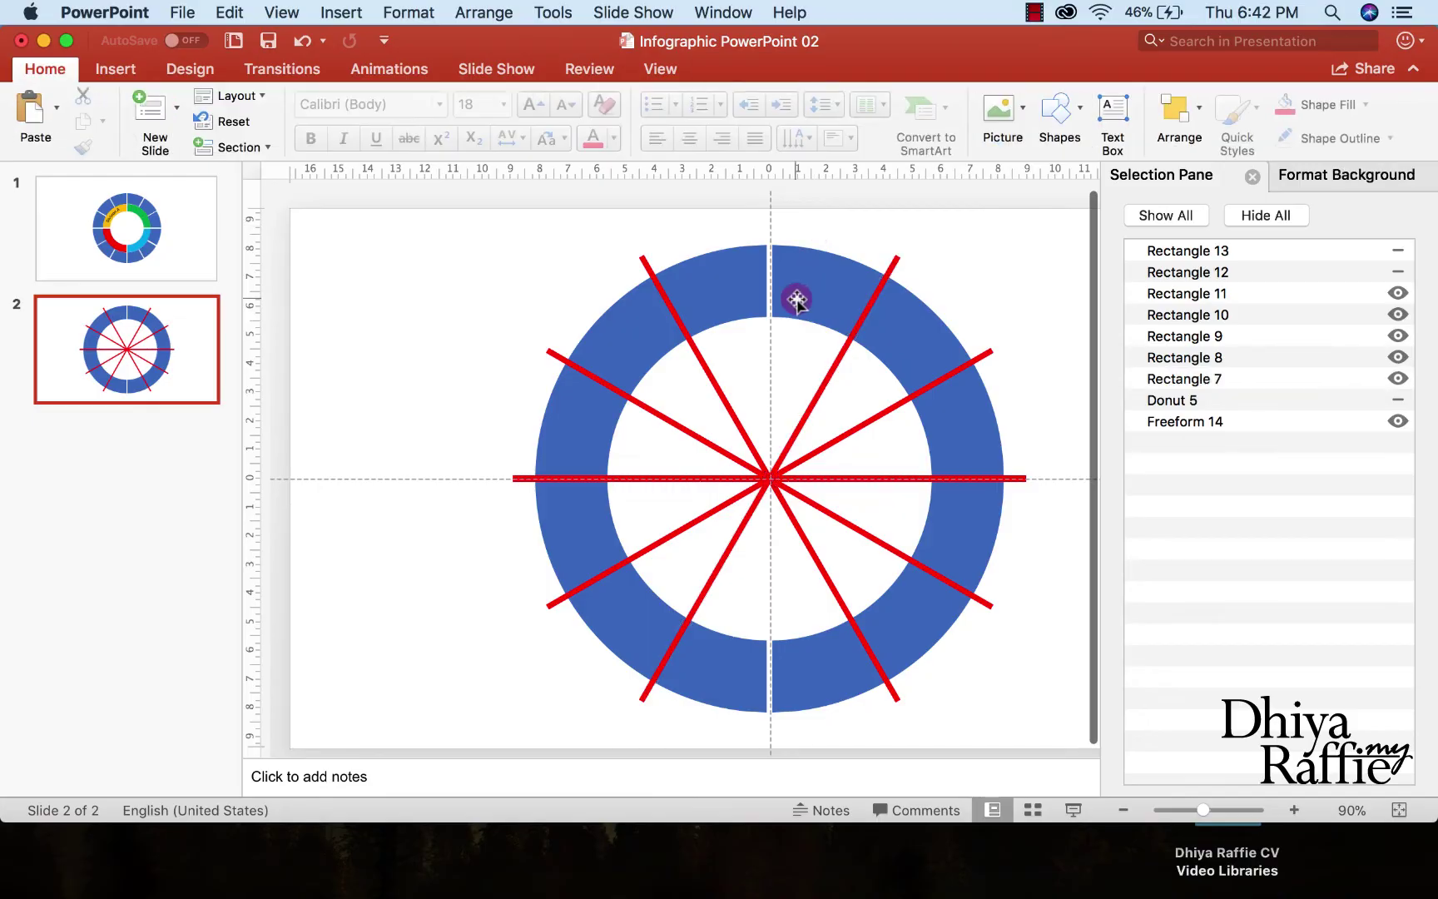
click(796, 299)
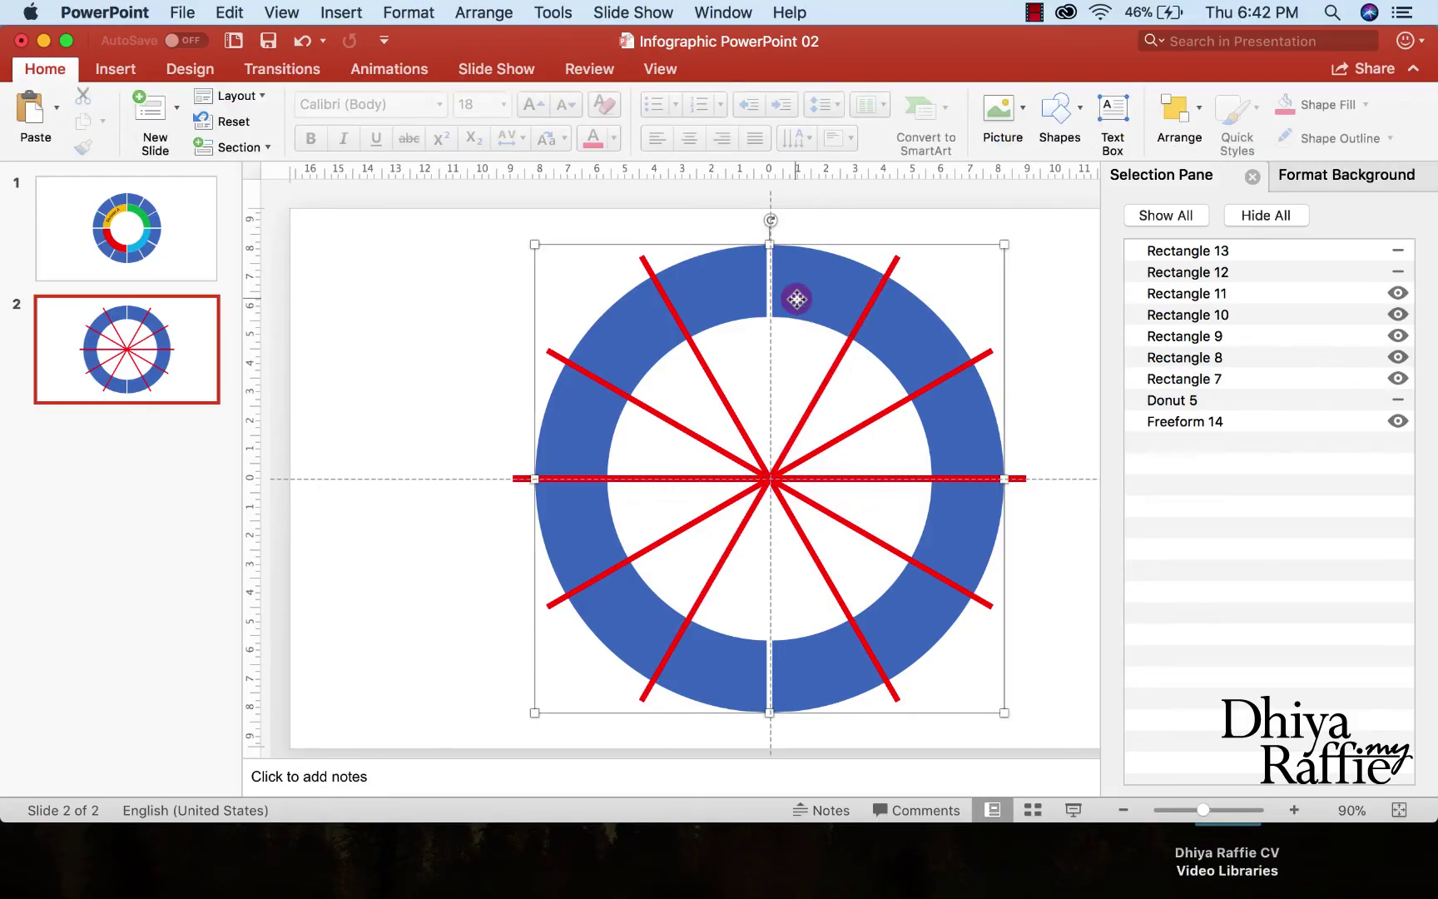
click(877, 291)
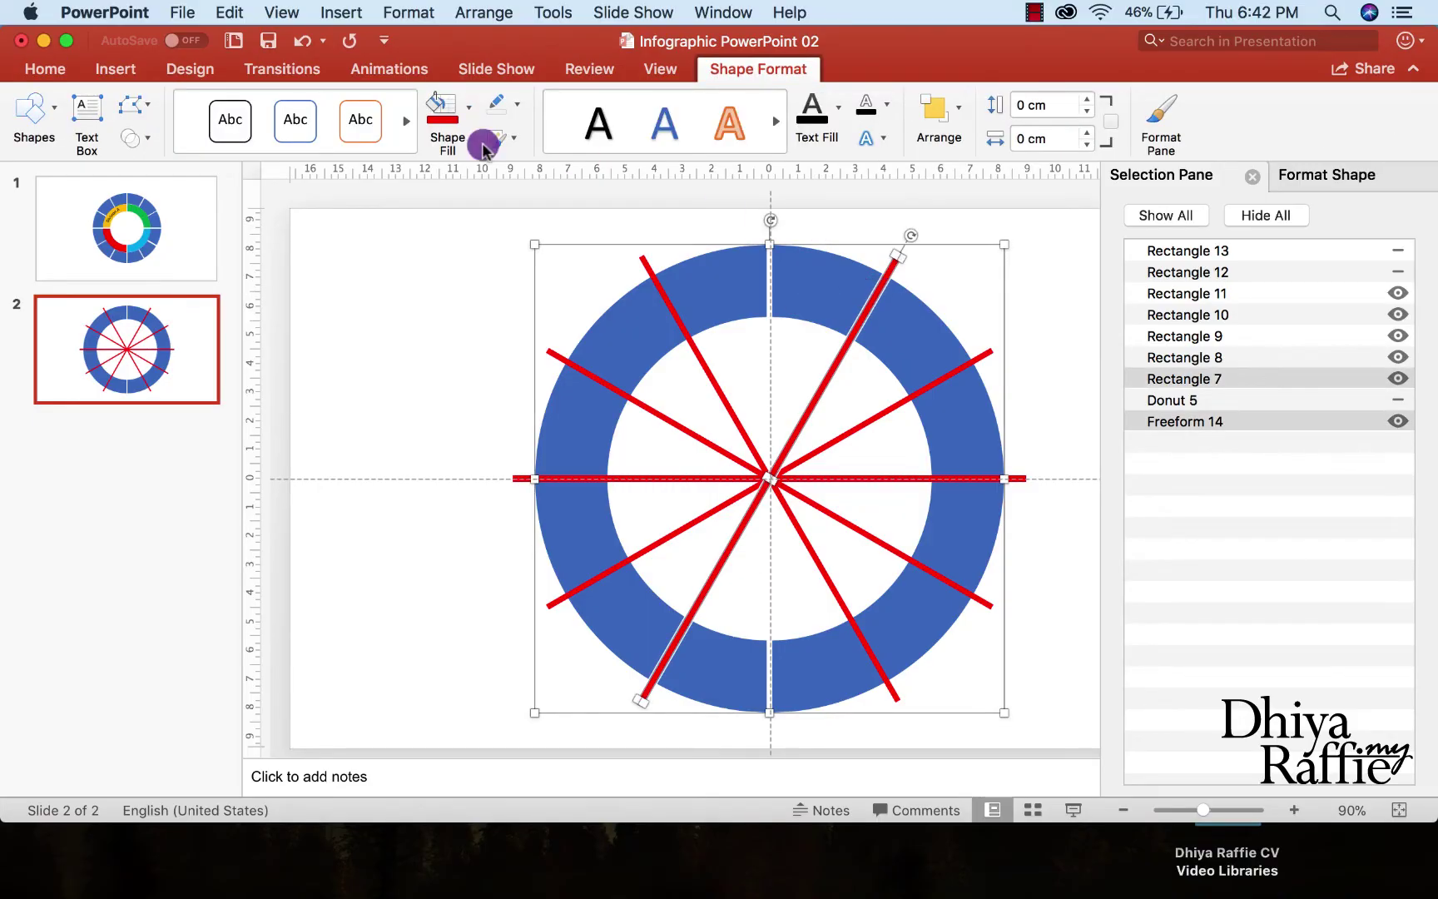
click(140, 138)
click(177, 276)
click(374, 298)
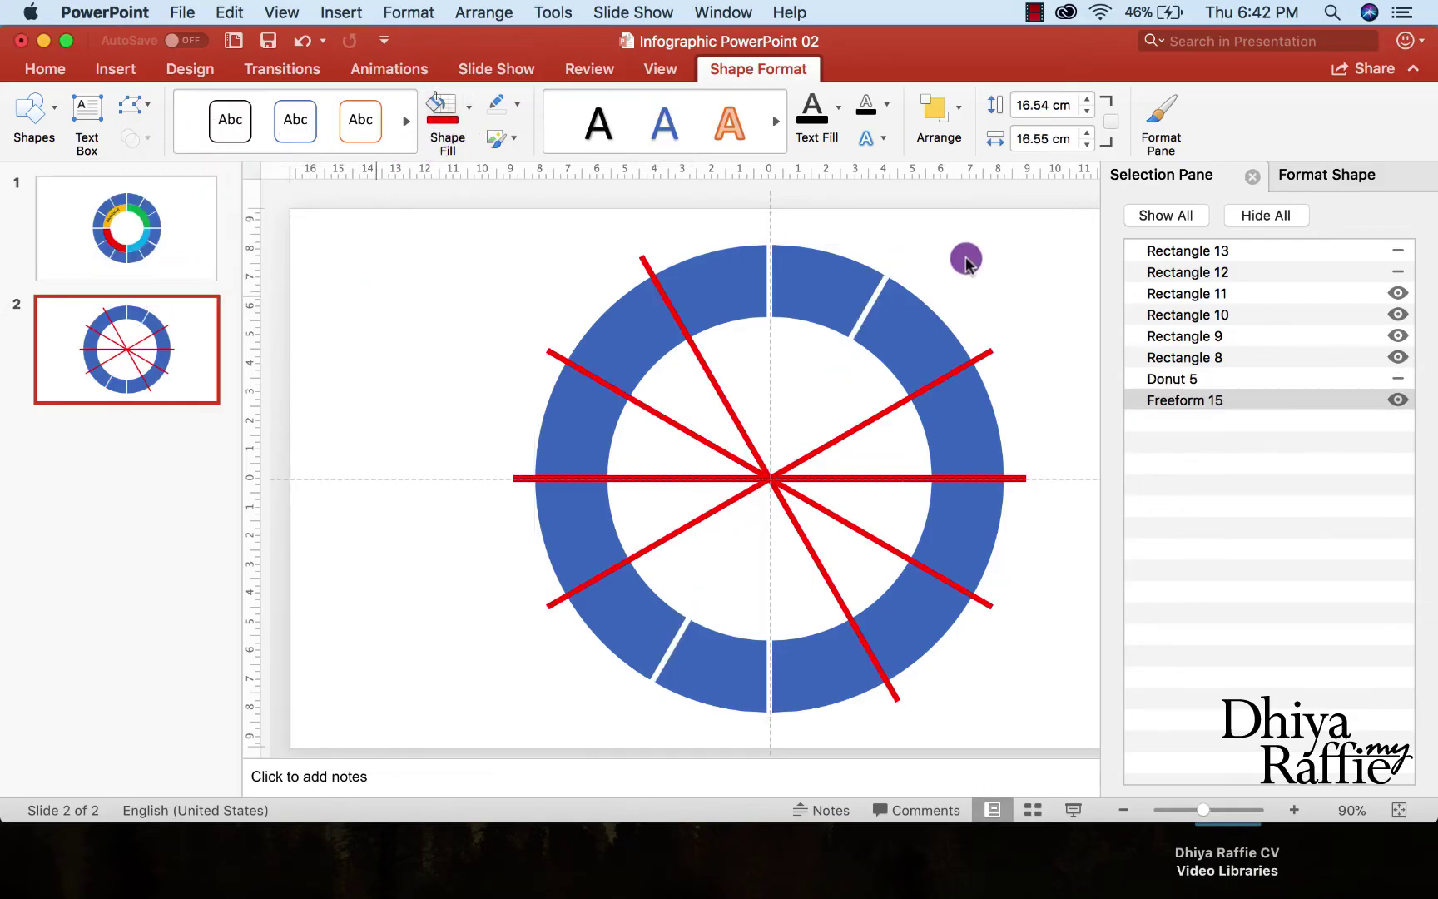
click(876, 280)
click(963, 369)
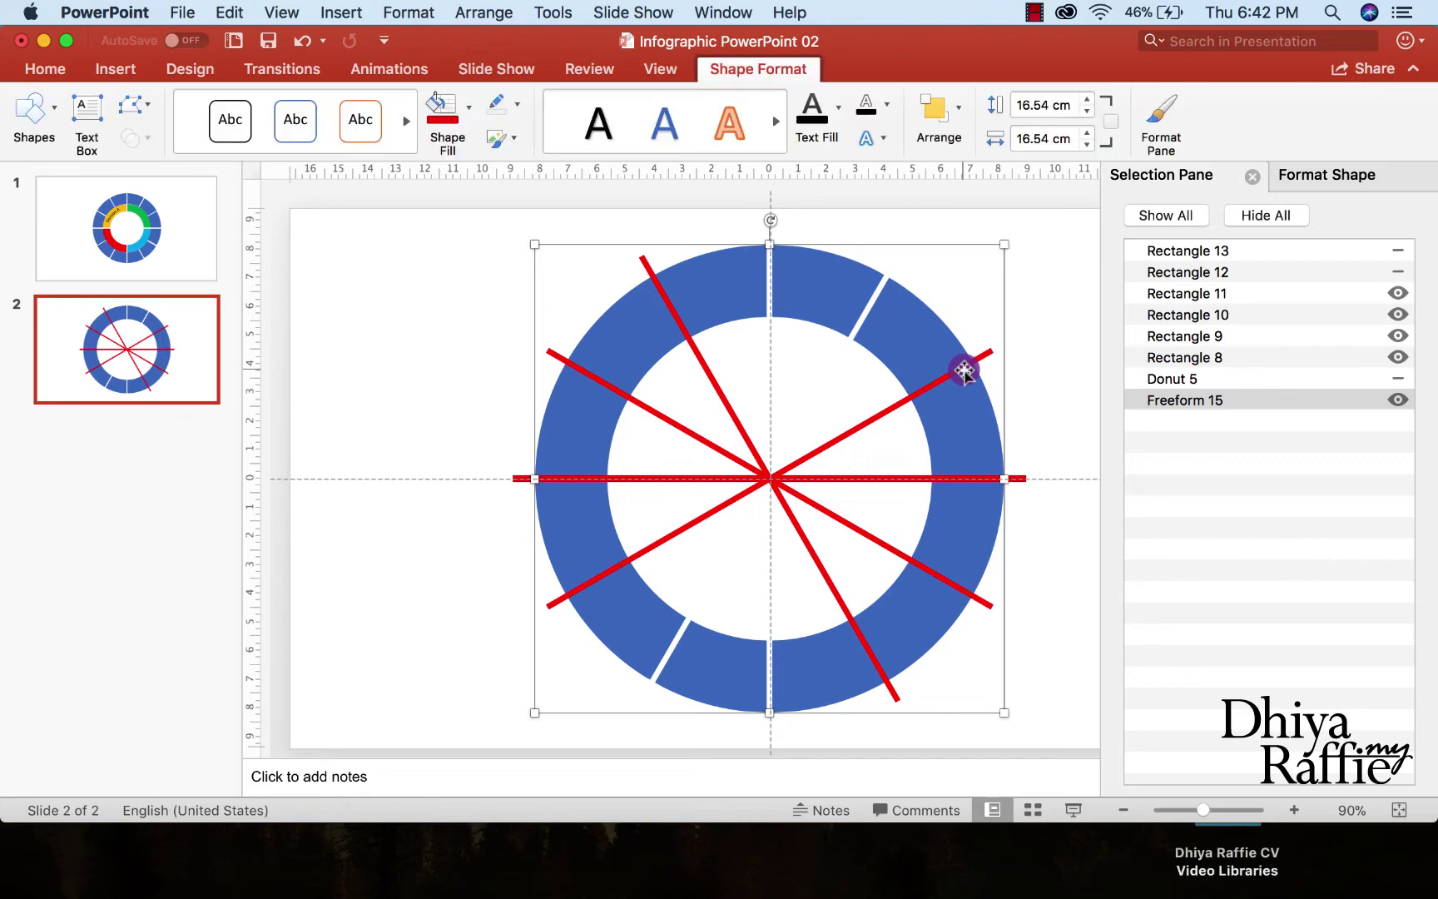
shift+click(961, 369)
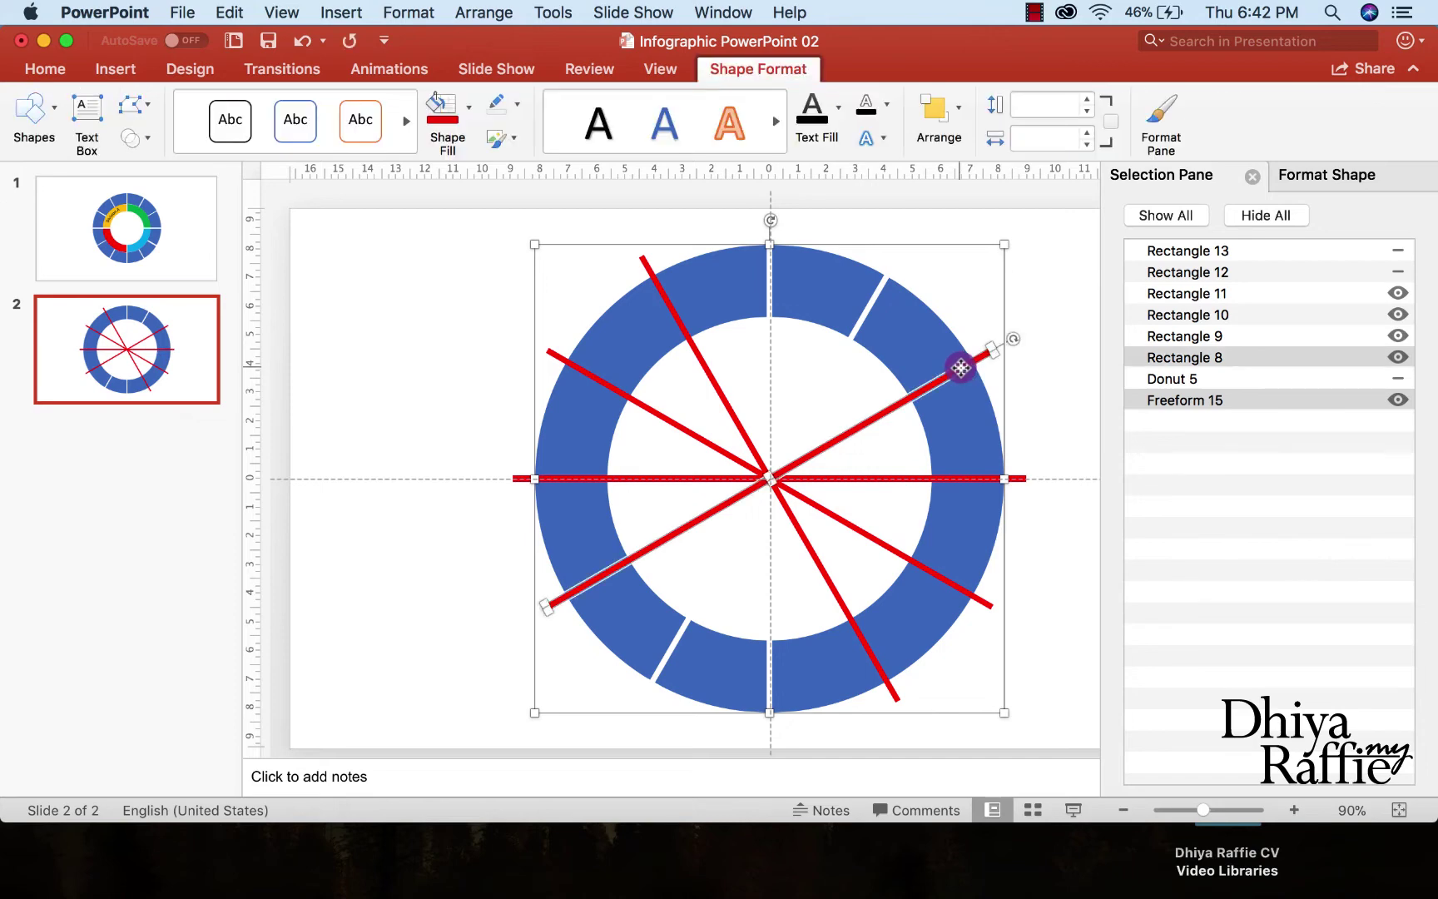
click(140, 138)
click(179, 278)
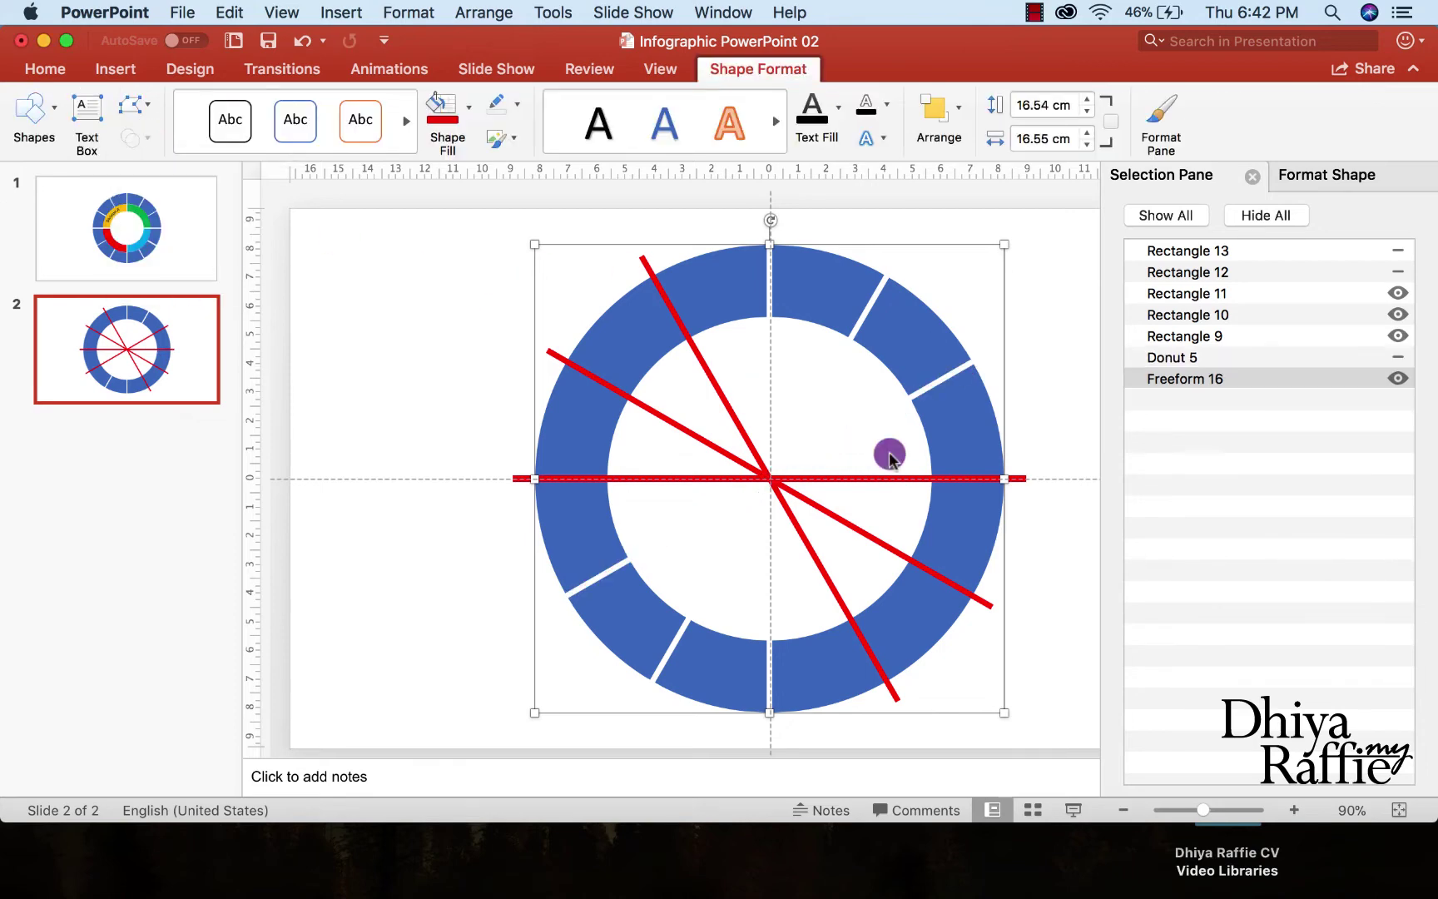
click(941, 459)
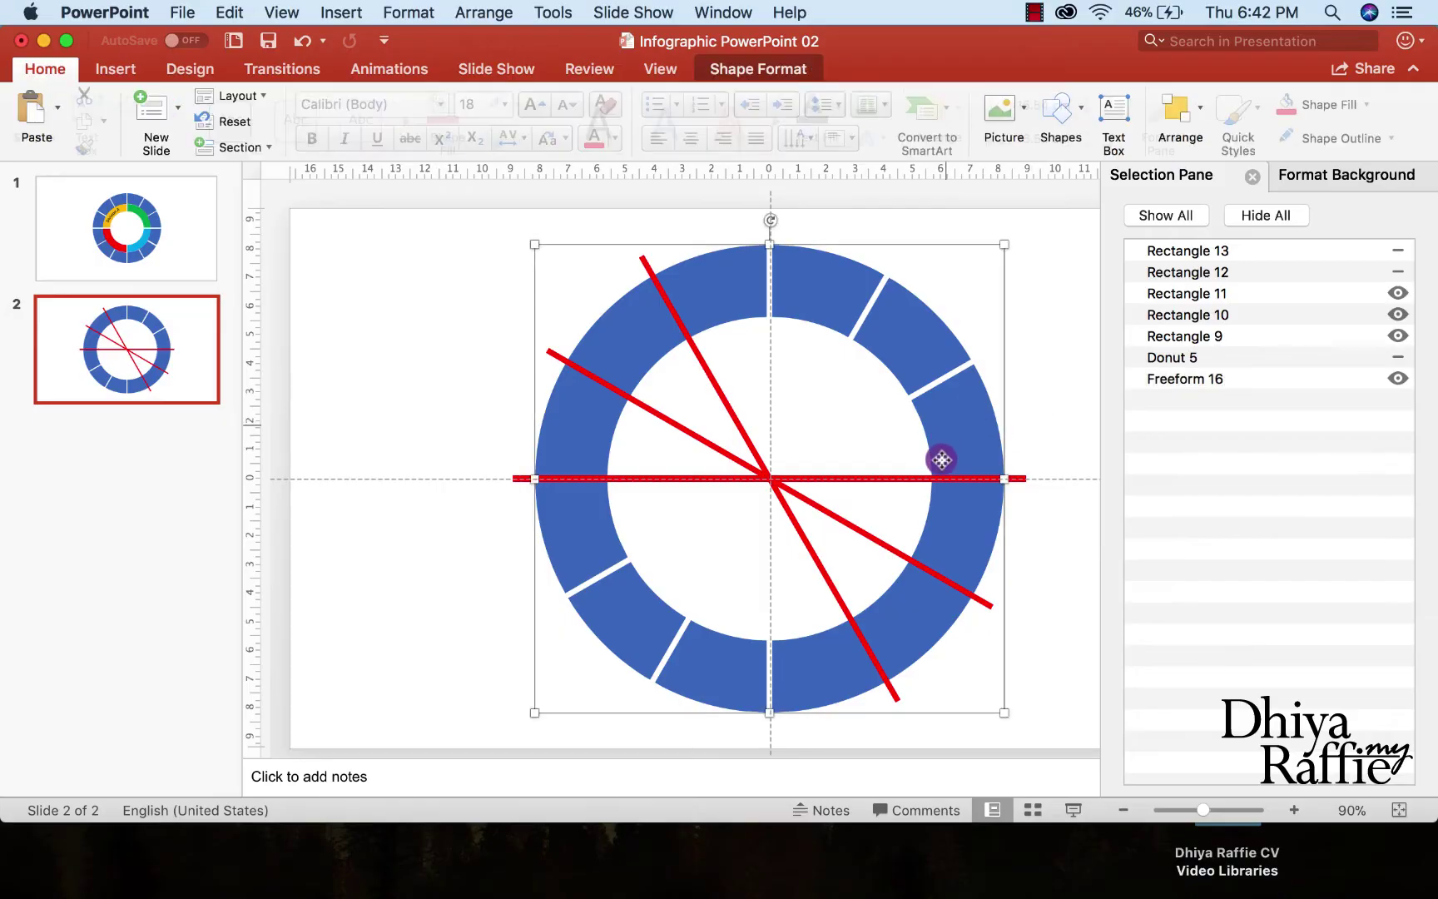
Subtract the horizontal line and the shallow diagonal line from the blue ring
click(935, 481)
shift+click(931, 479)
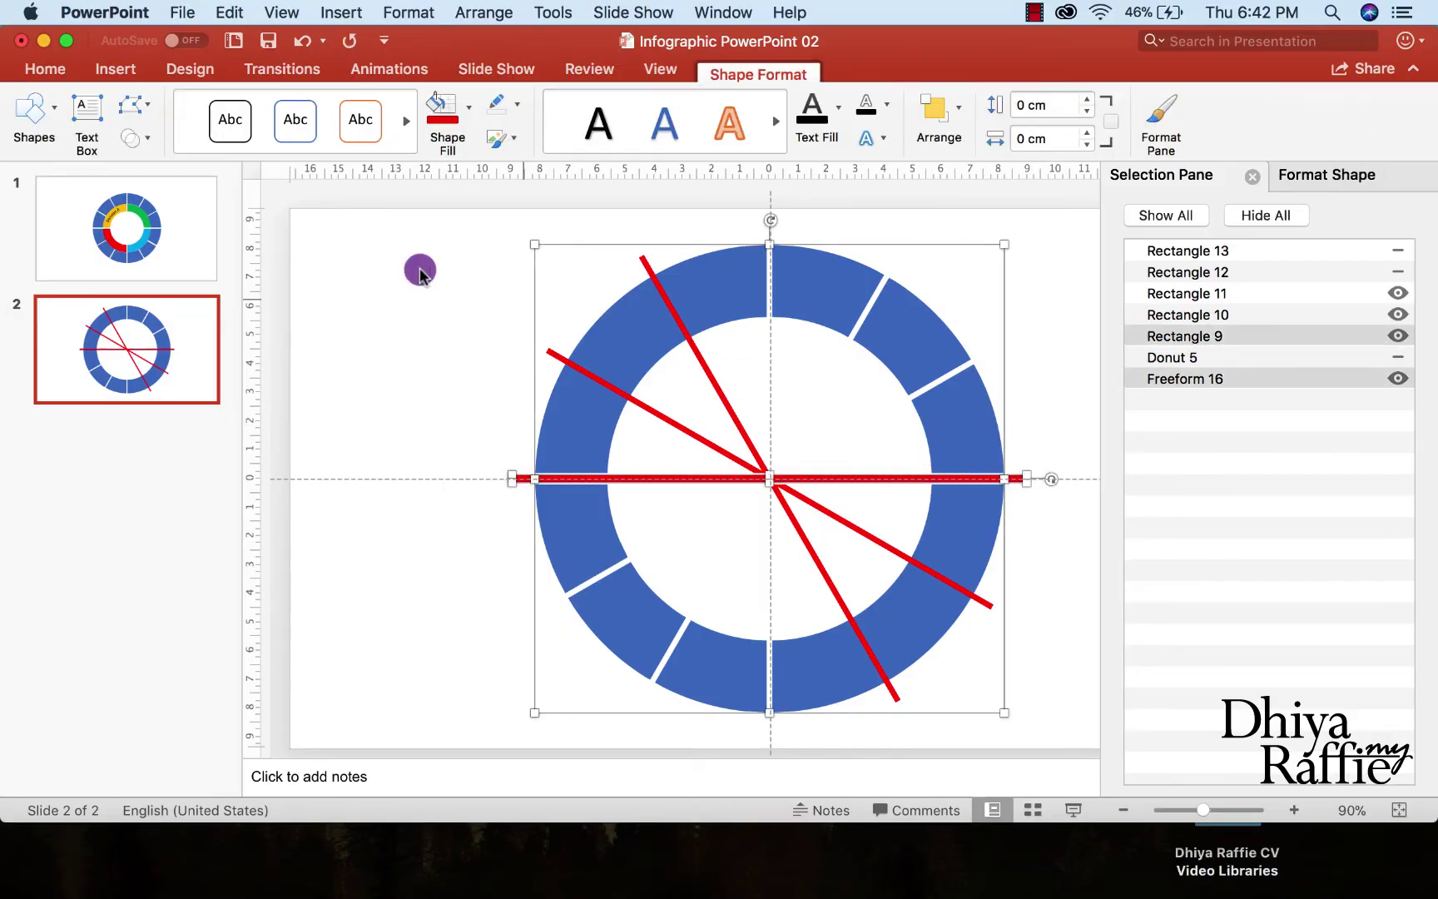
click(137, 140)
click(171, 277)
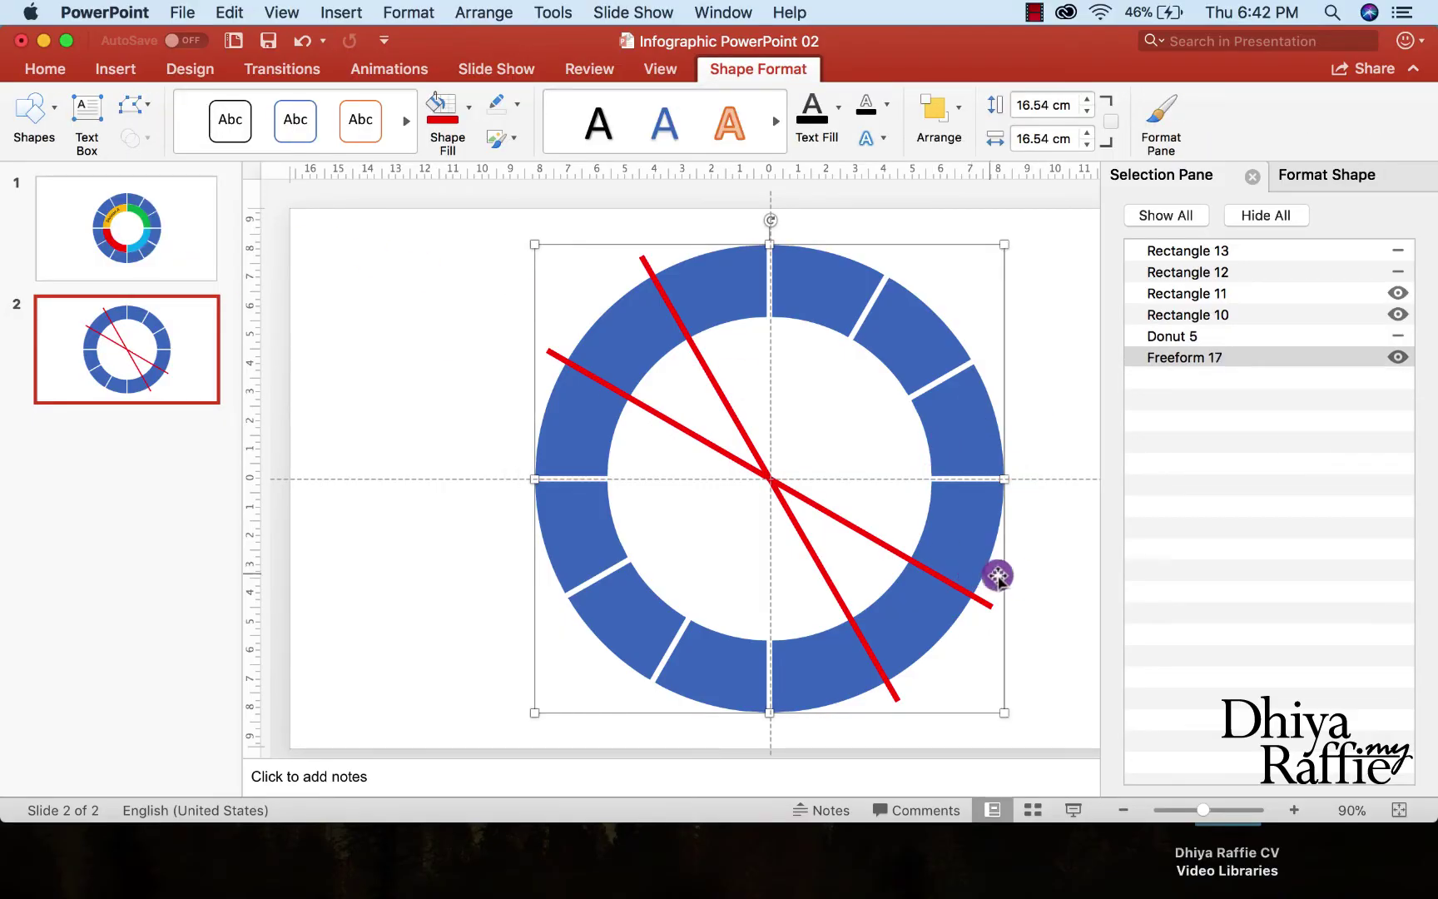
click(1026, 572)
click(928, 637)
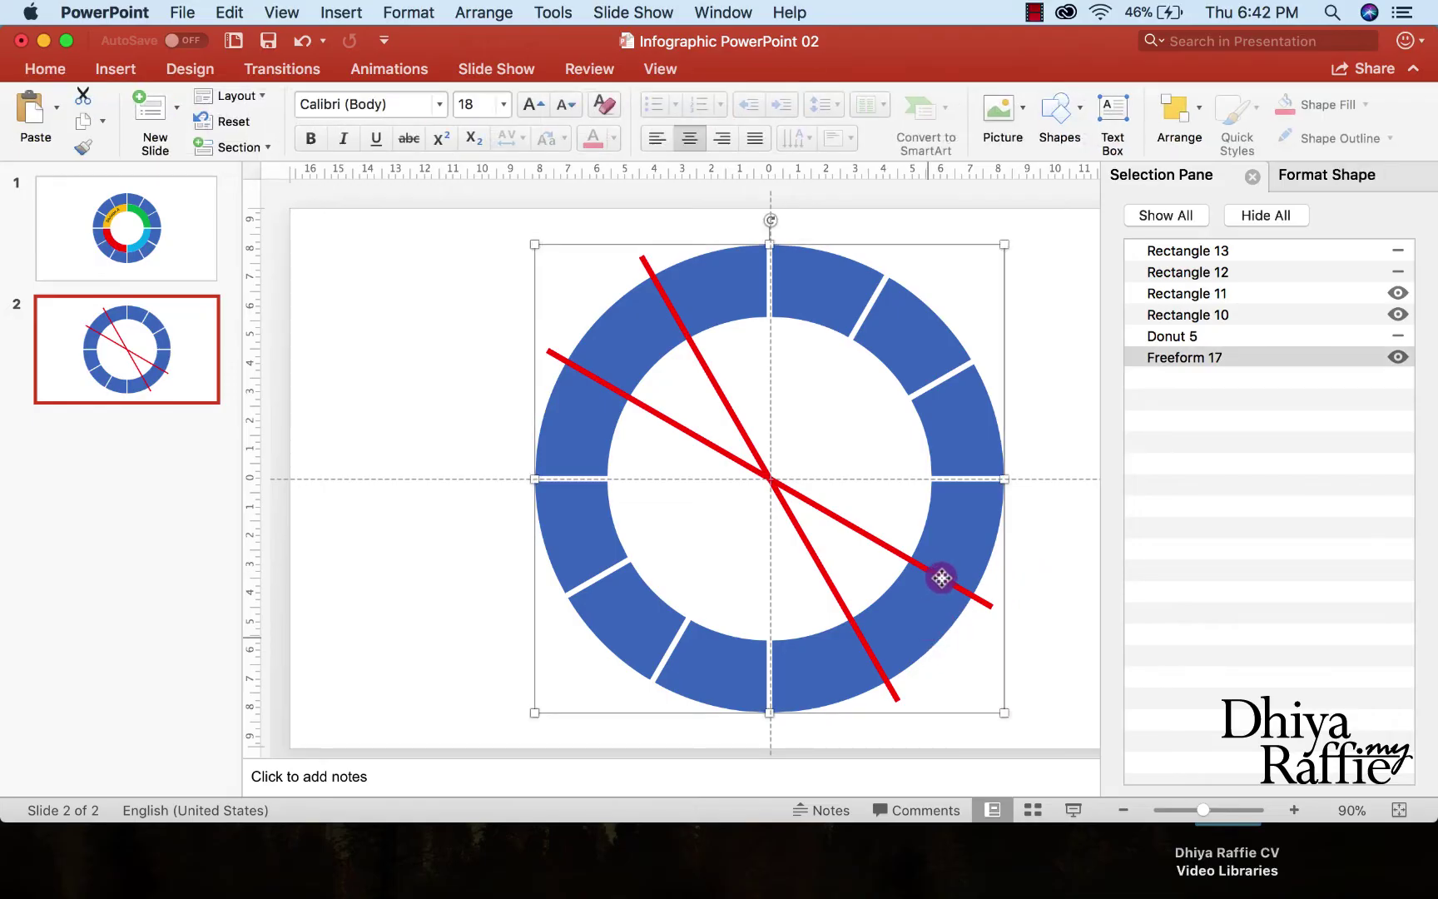
shift+click(941, 577)
click(133, 139)
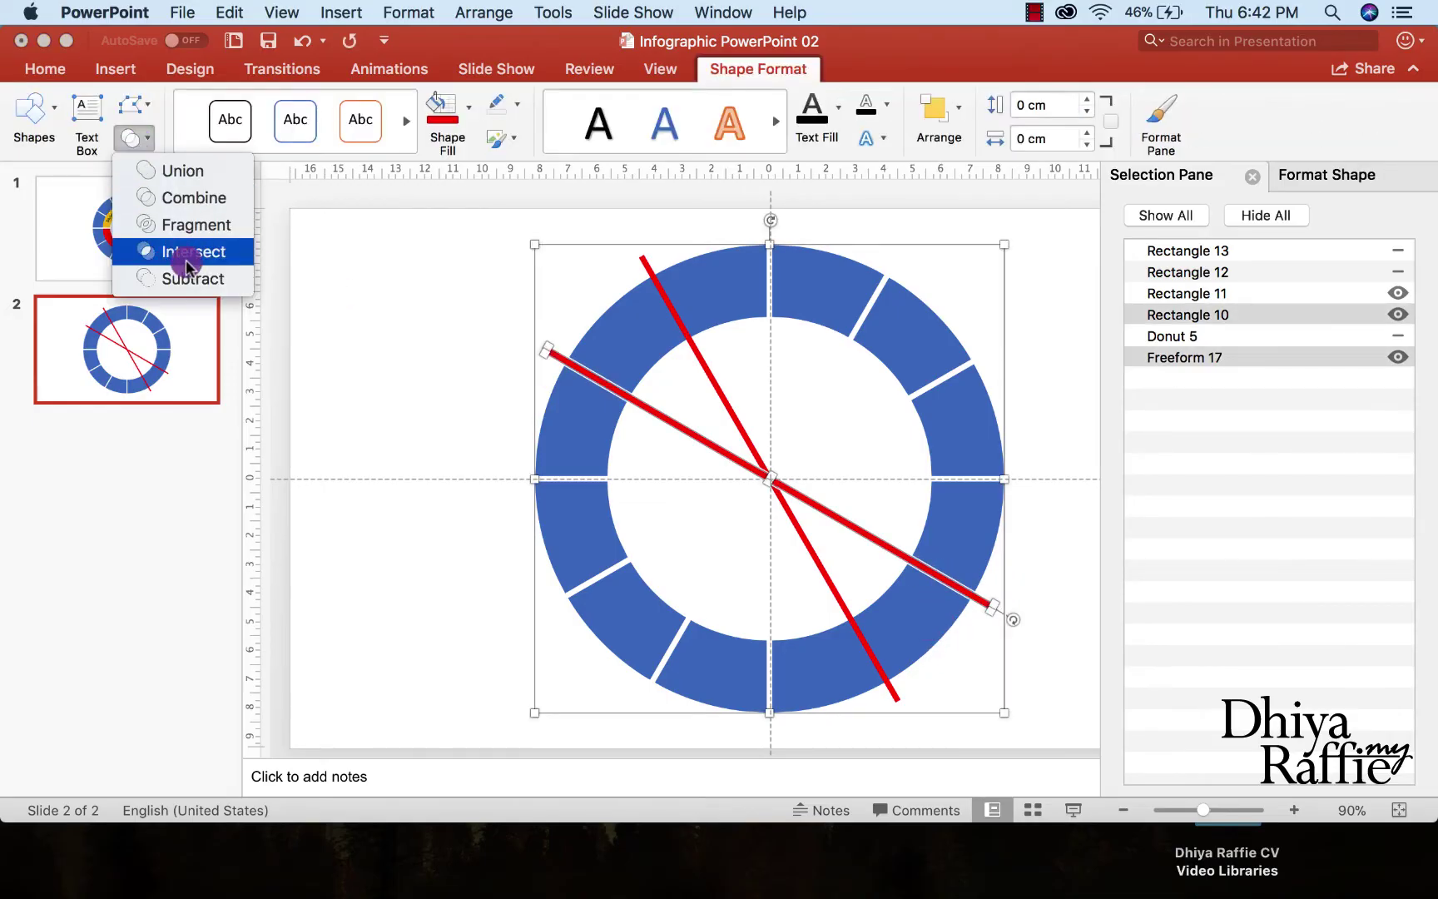
click(190, 280)
click(385, 417)
Subtract the last red line from the blue ring
click(617, 395)
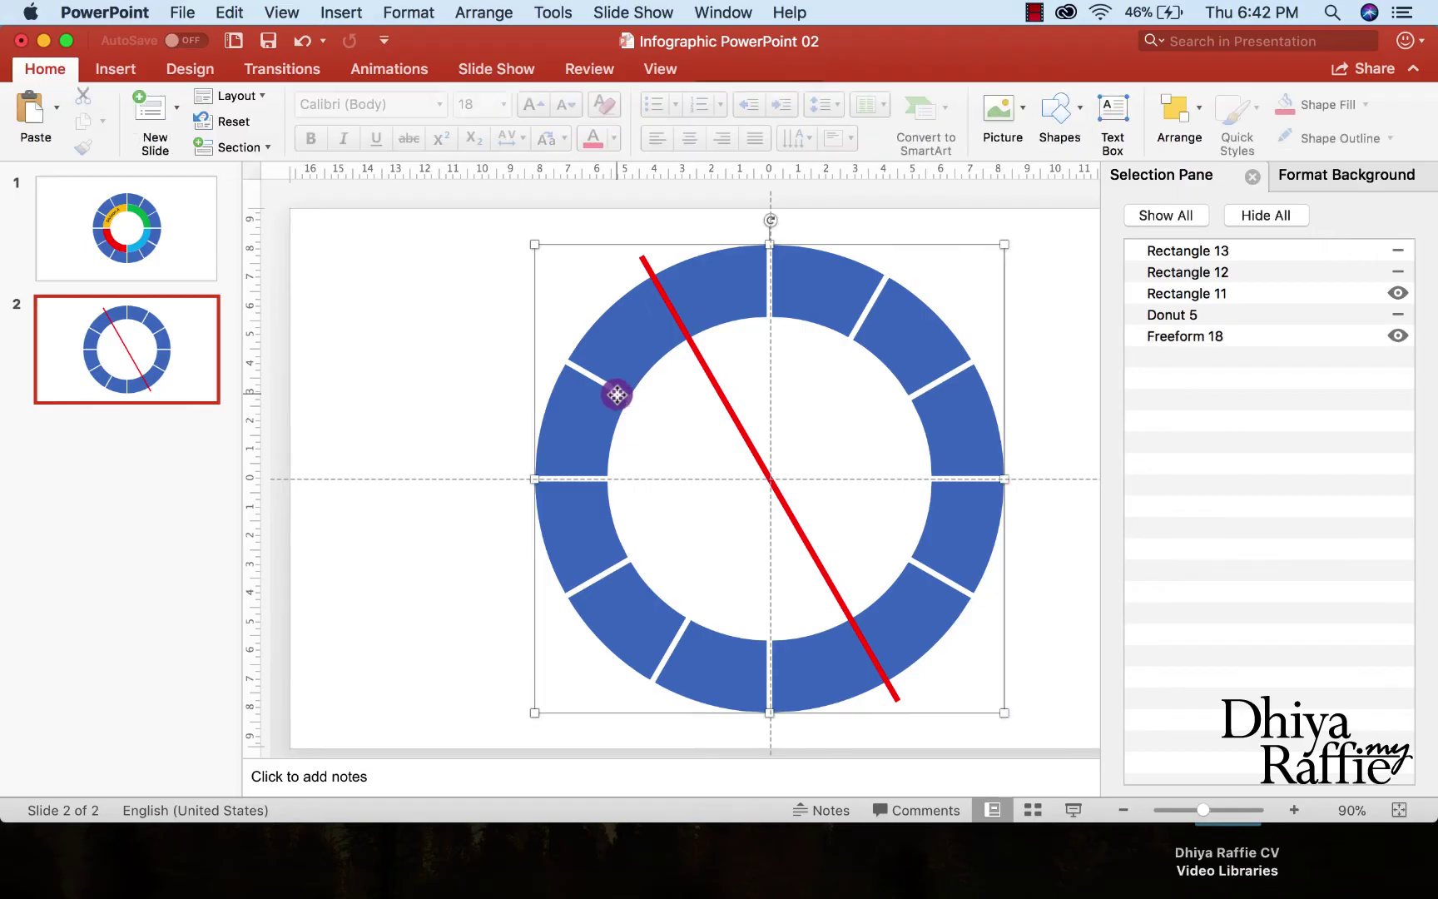
shift+click(686, 327)
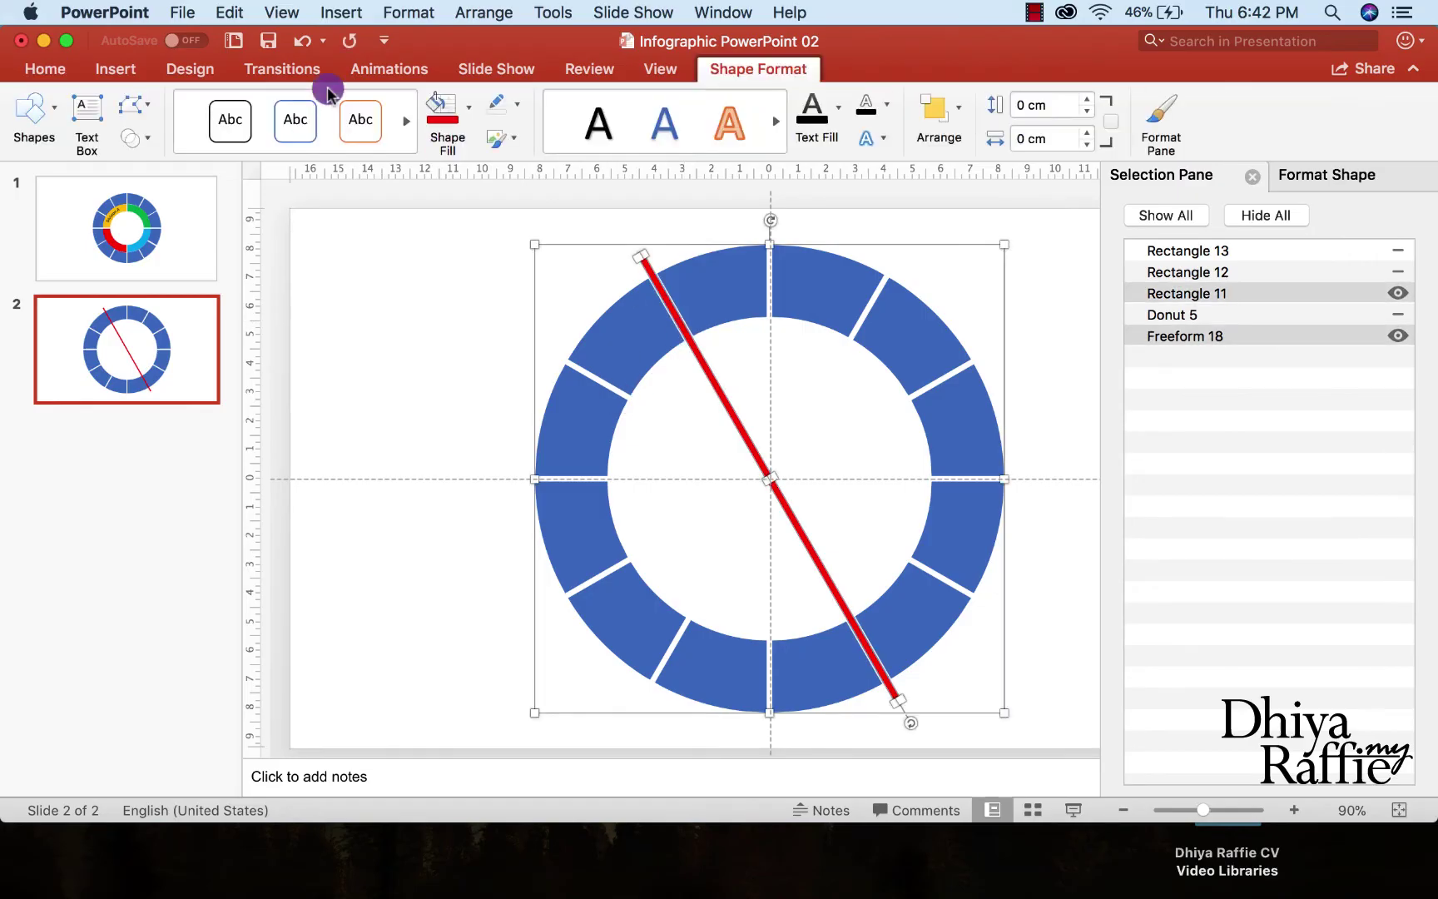
click(133, 139)
click(199, 278)
click(461, 322)
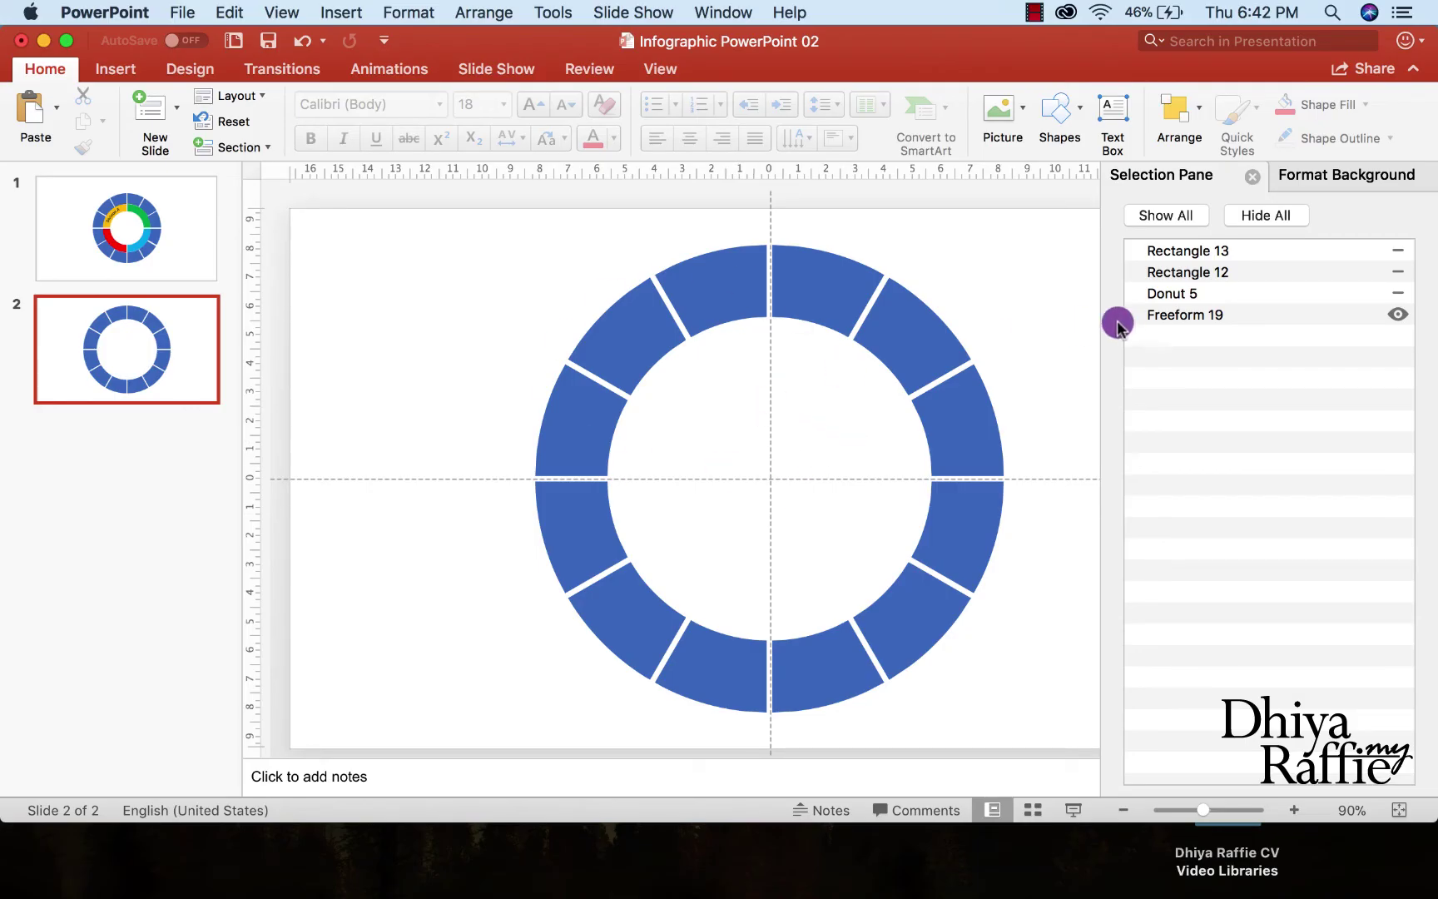
Reshow the orange donut and two hidden red lines, then subtract the vertical line from the donut
click(1395, 288)
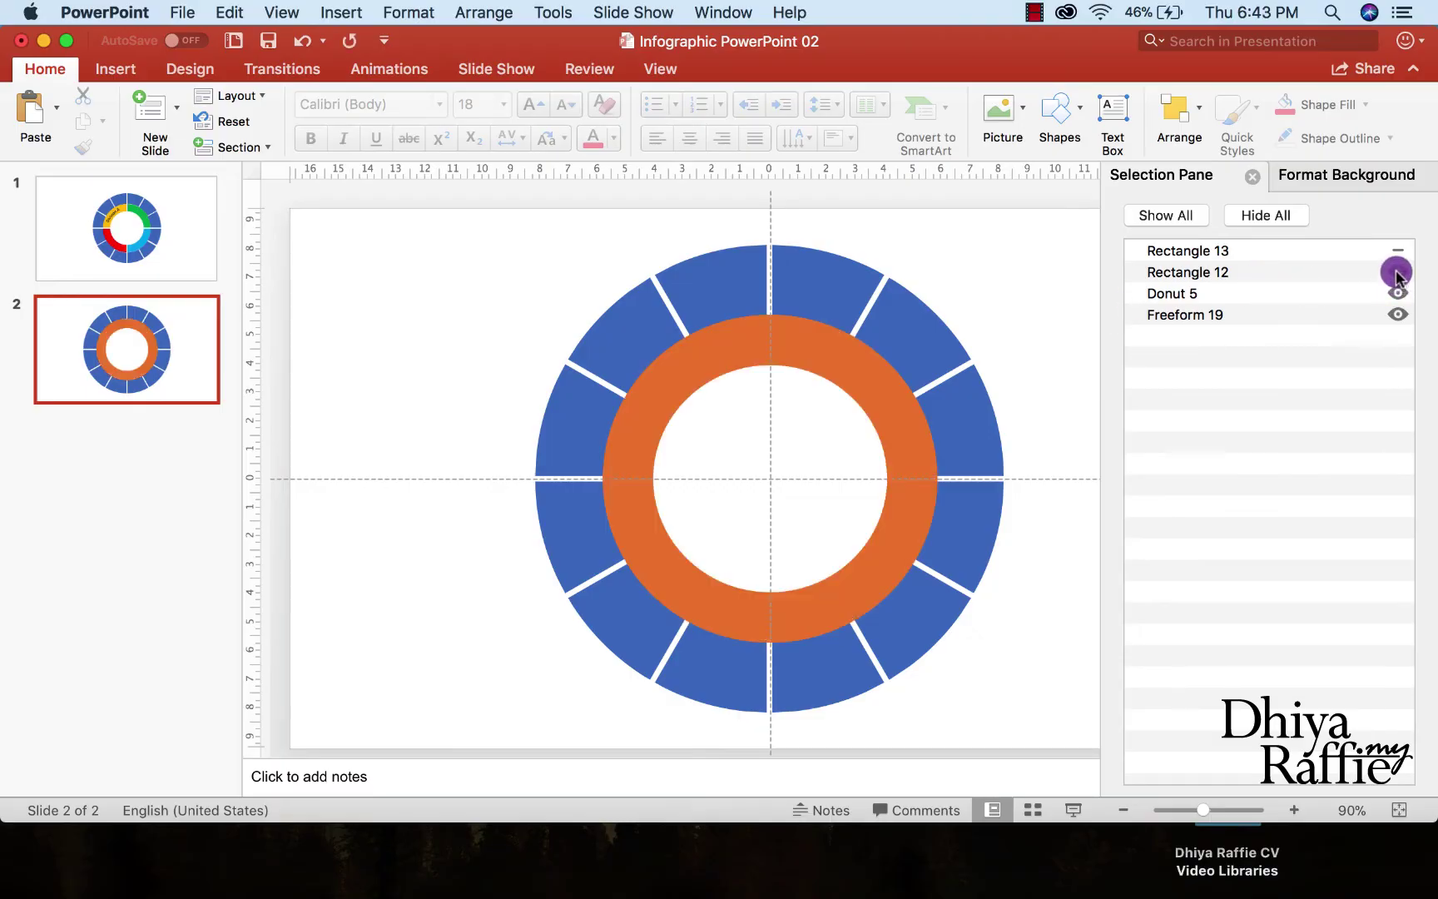
click(1396, 273)
click(1396, 250)
click(860, 373)
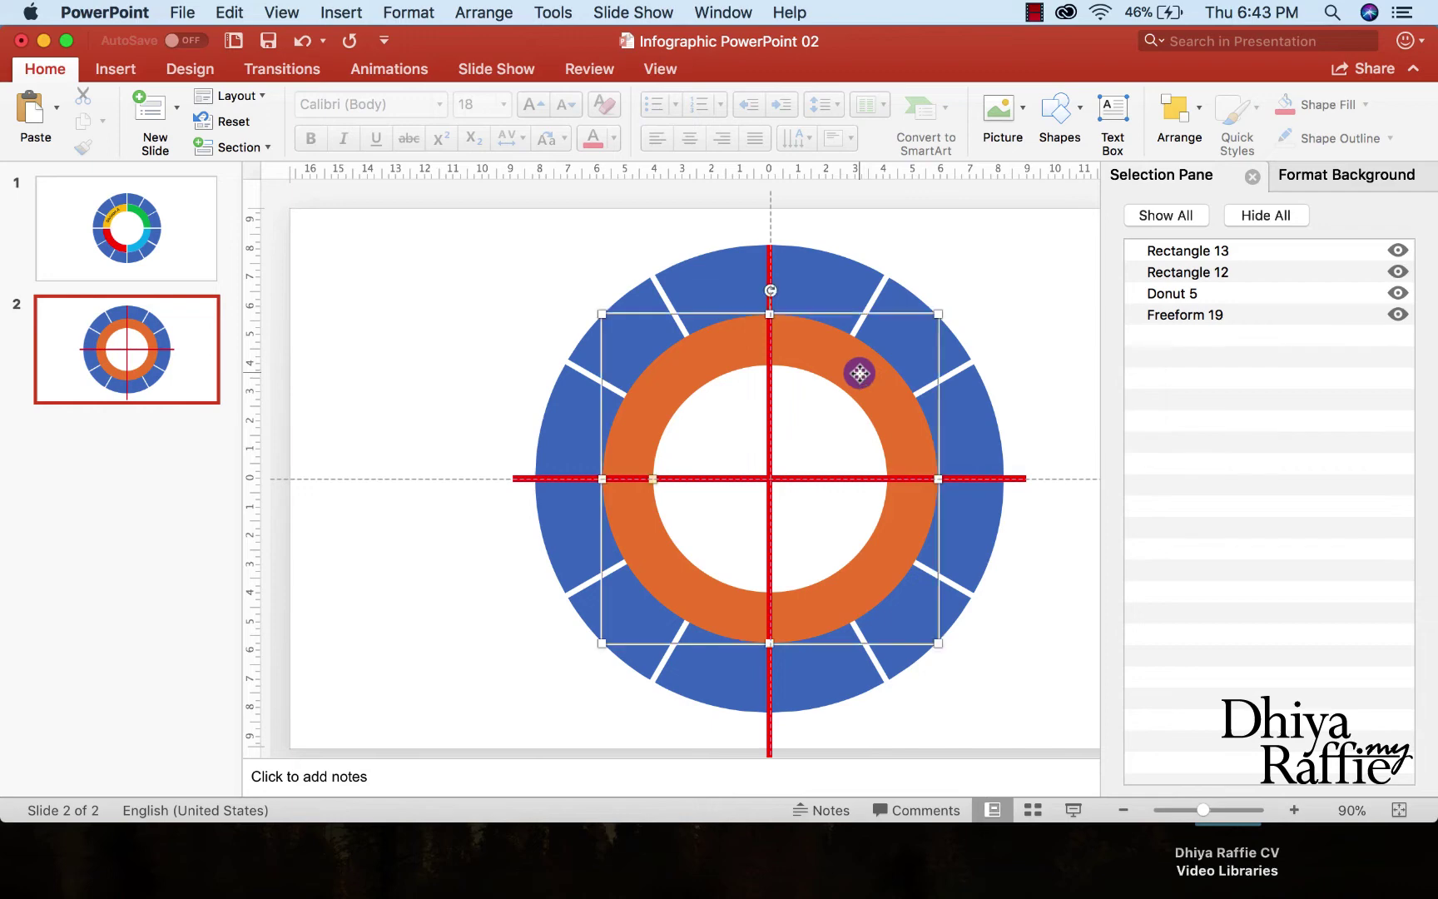
shift+click(767, 260)
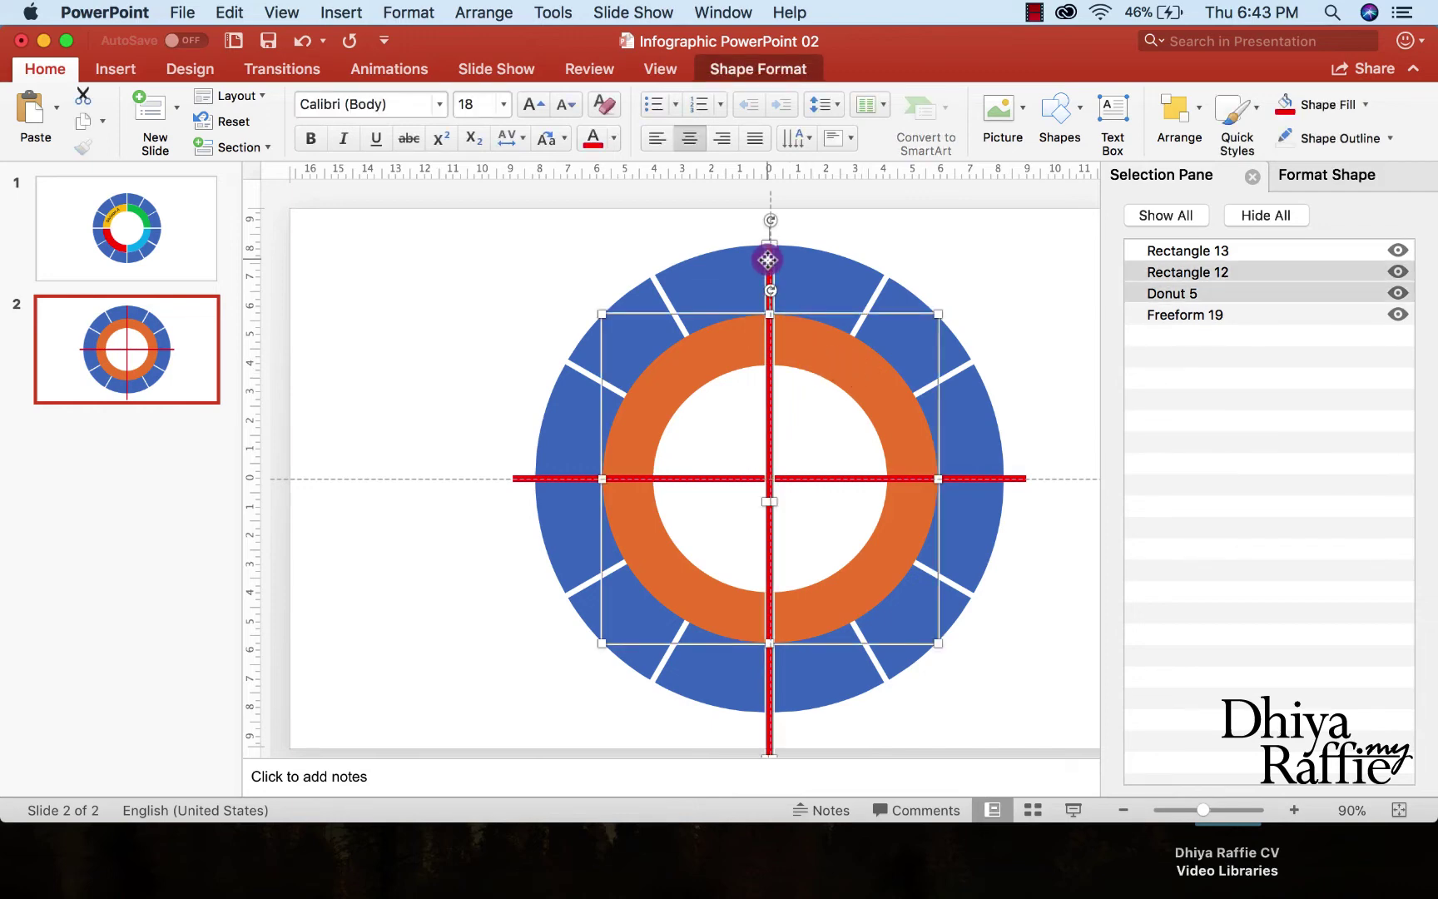
click(758, 75)
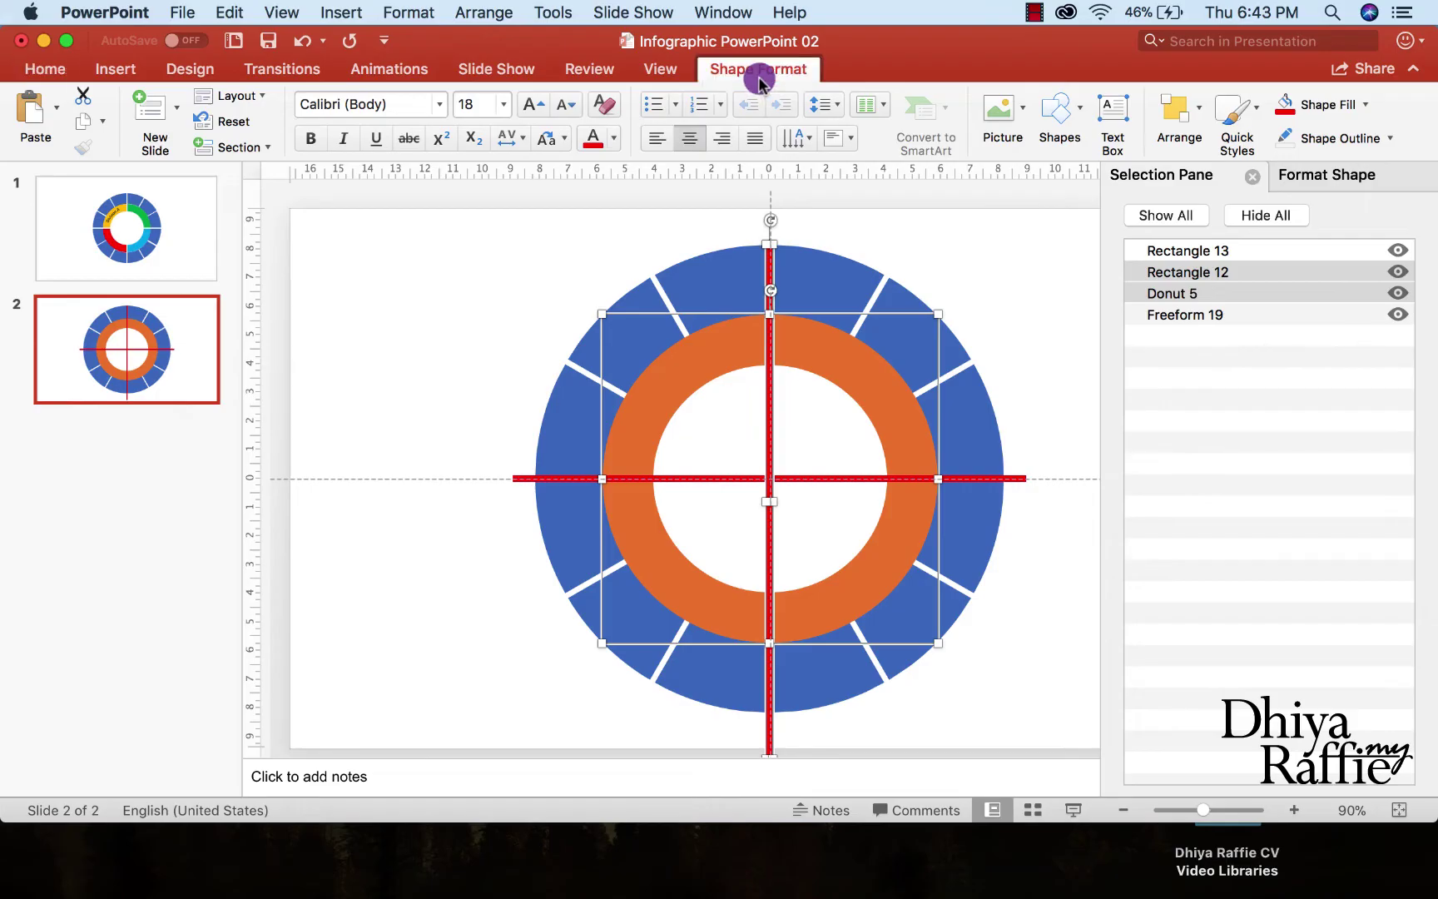
click(133, 143)
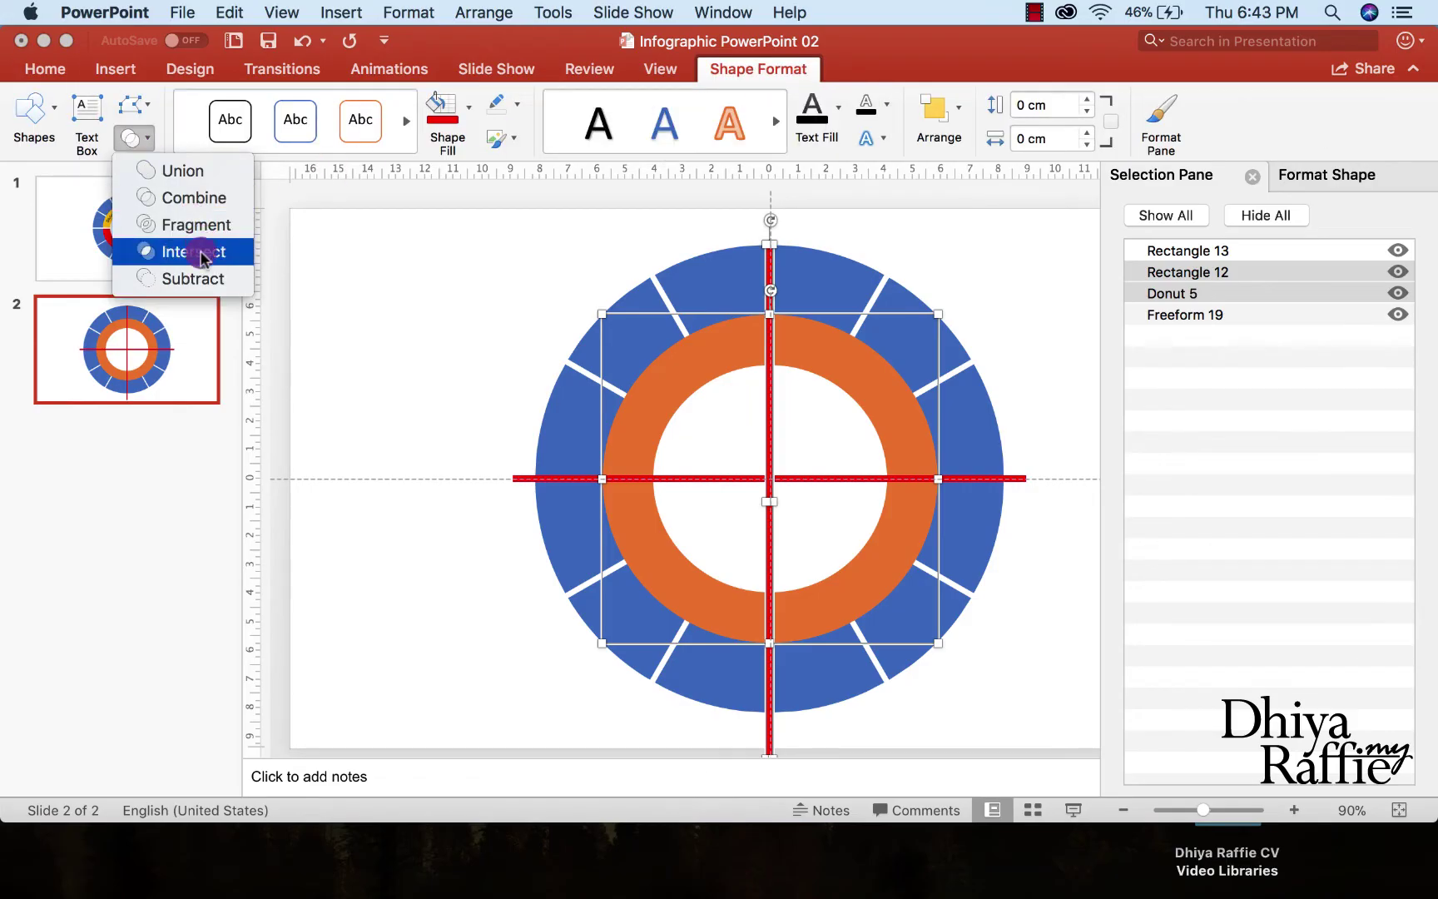
click(193, 278)
click(450, 363)
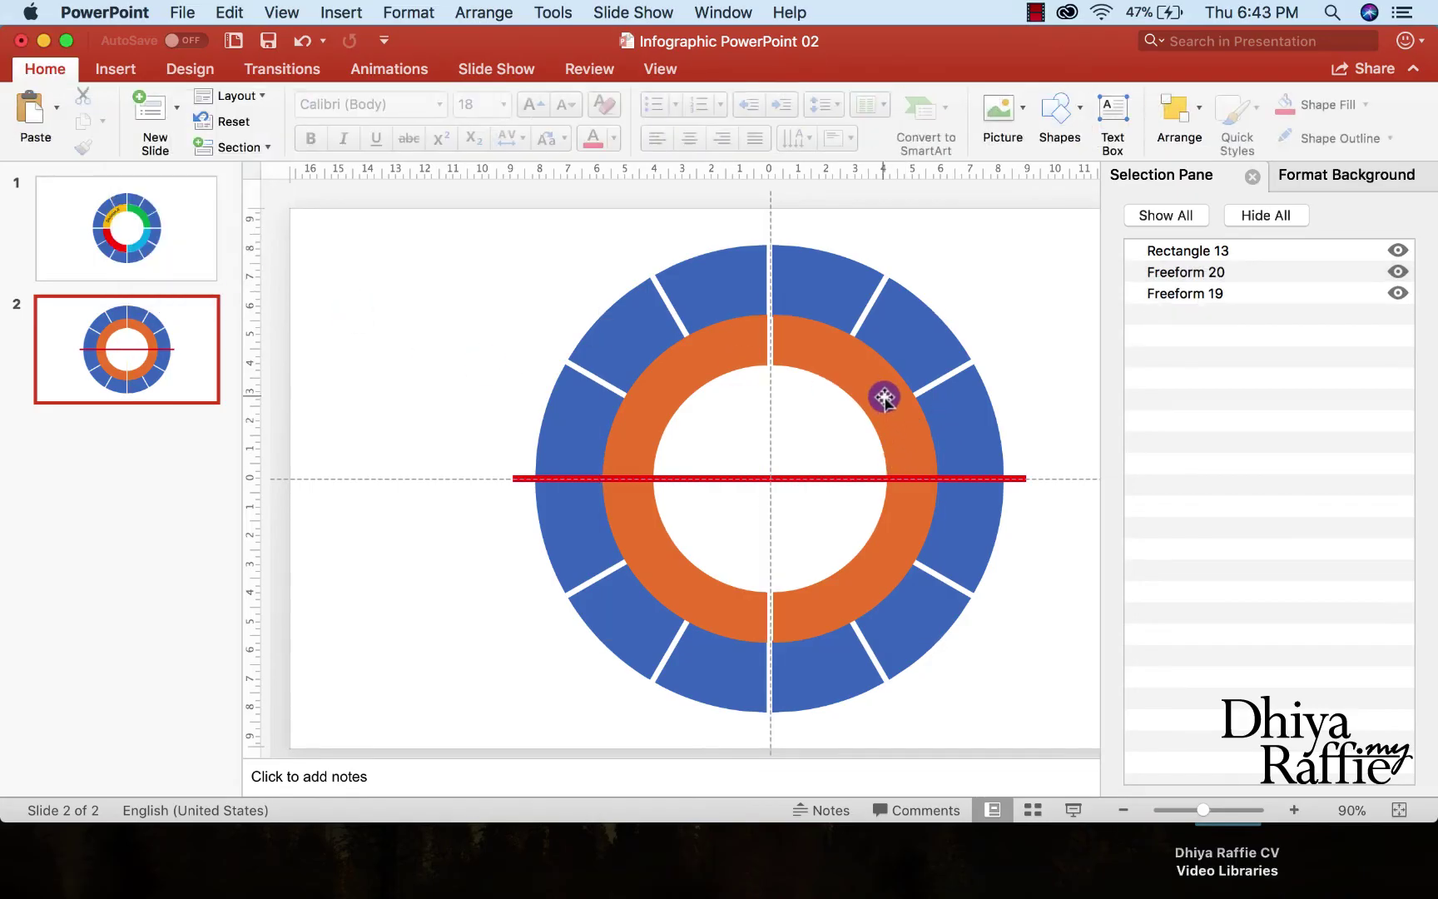
Subtract the horizontal red bar from the split orange ring
click(898, 493)
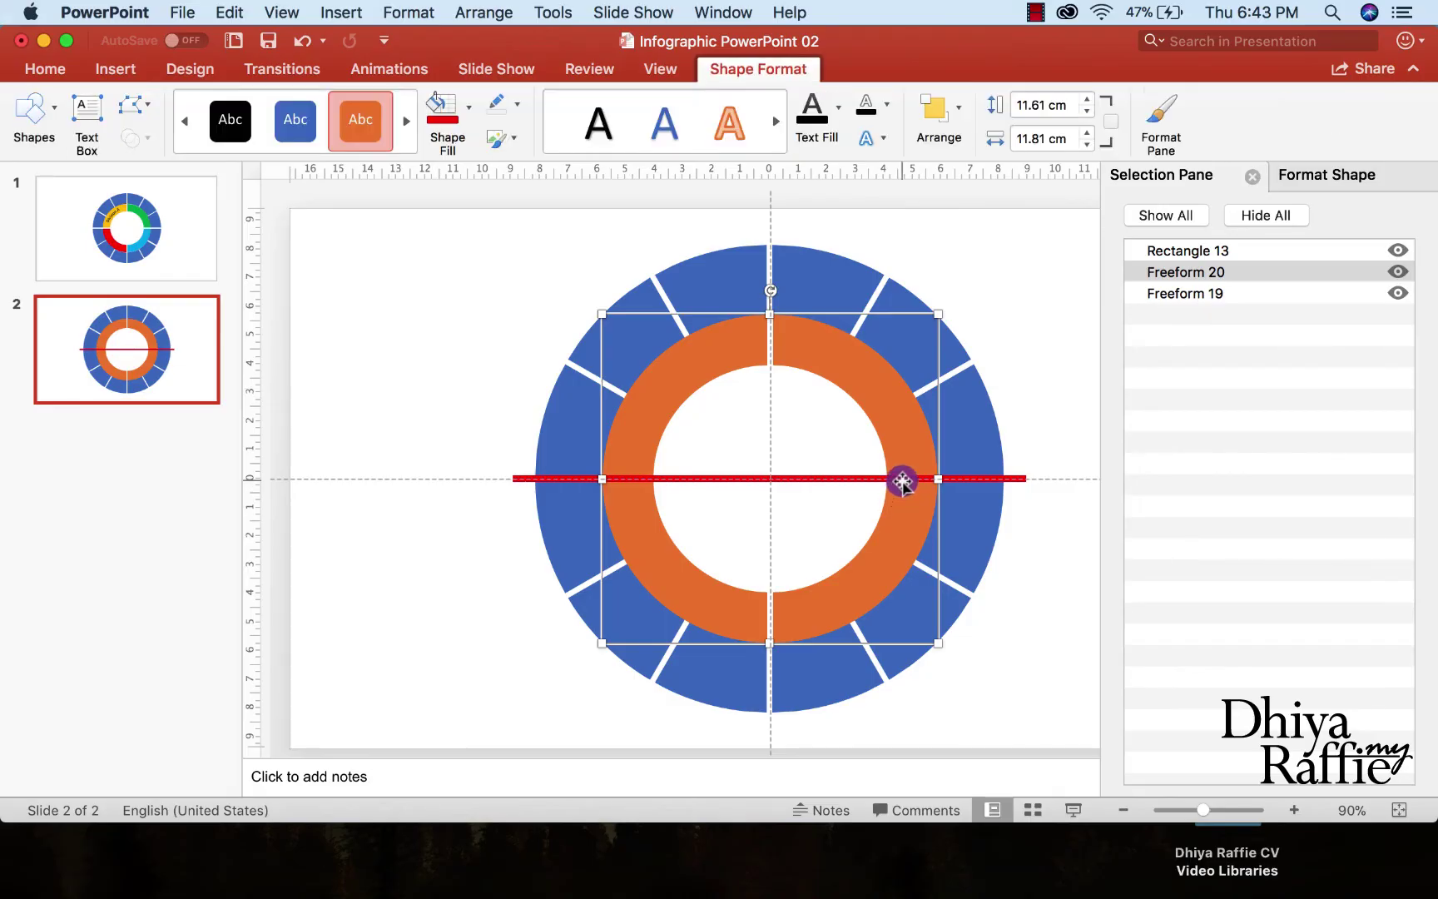
shift+click(903, 478)
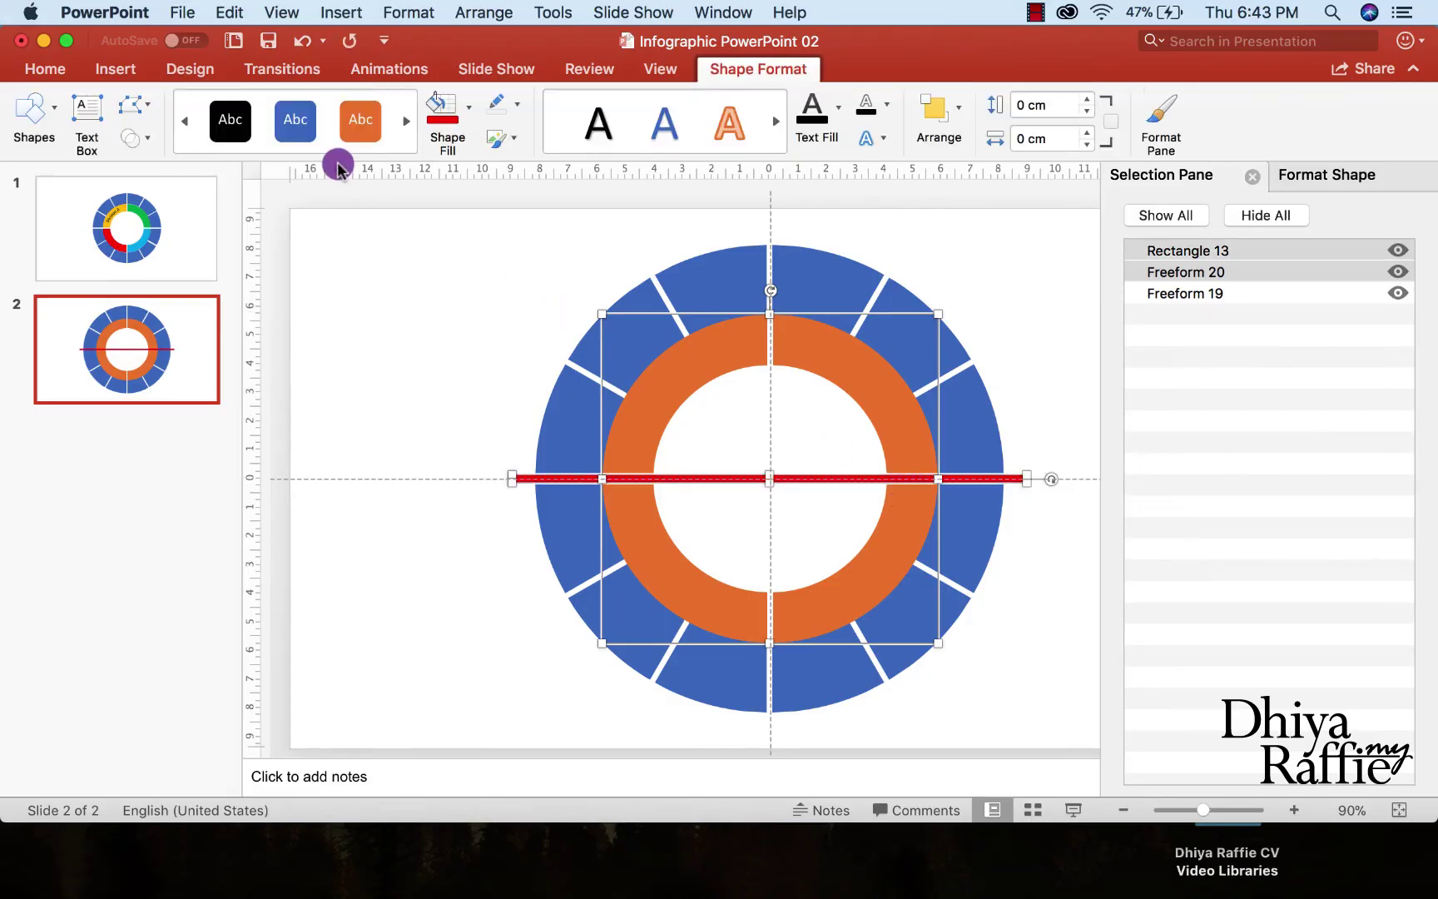
click(129, 140)
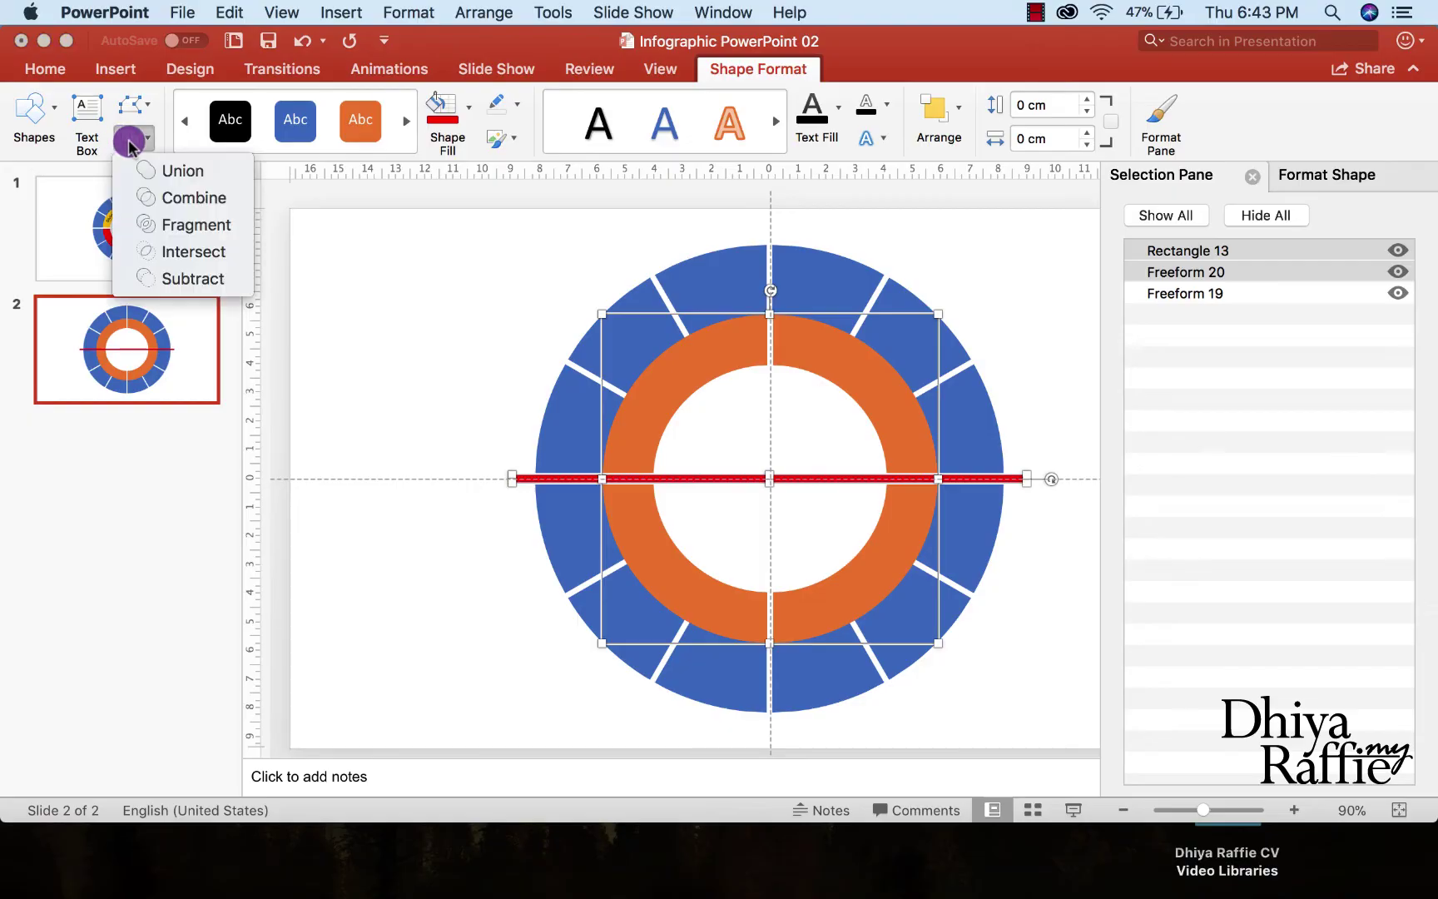
click(207, 284)
click(385, 337)
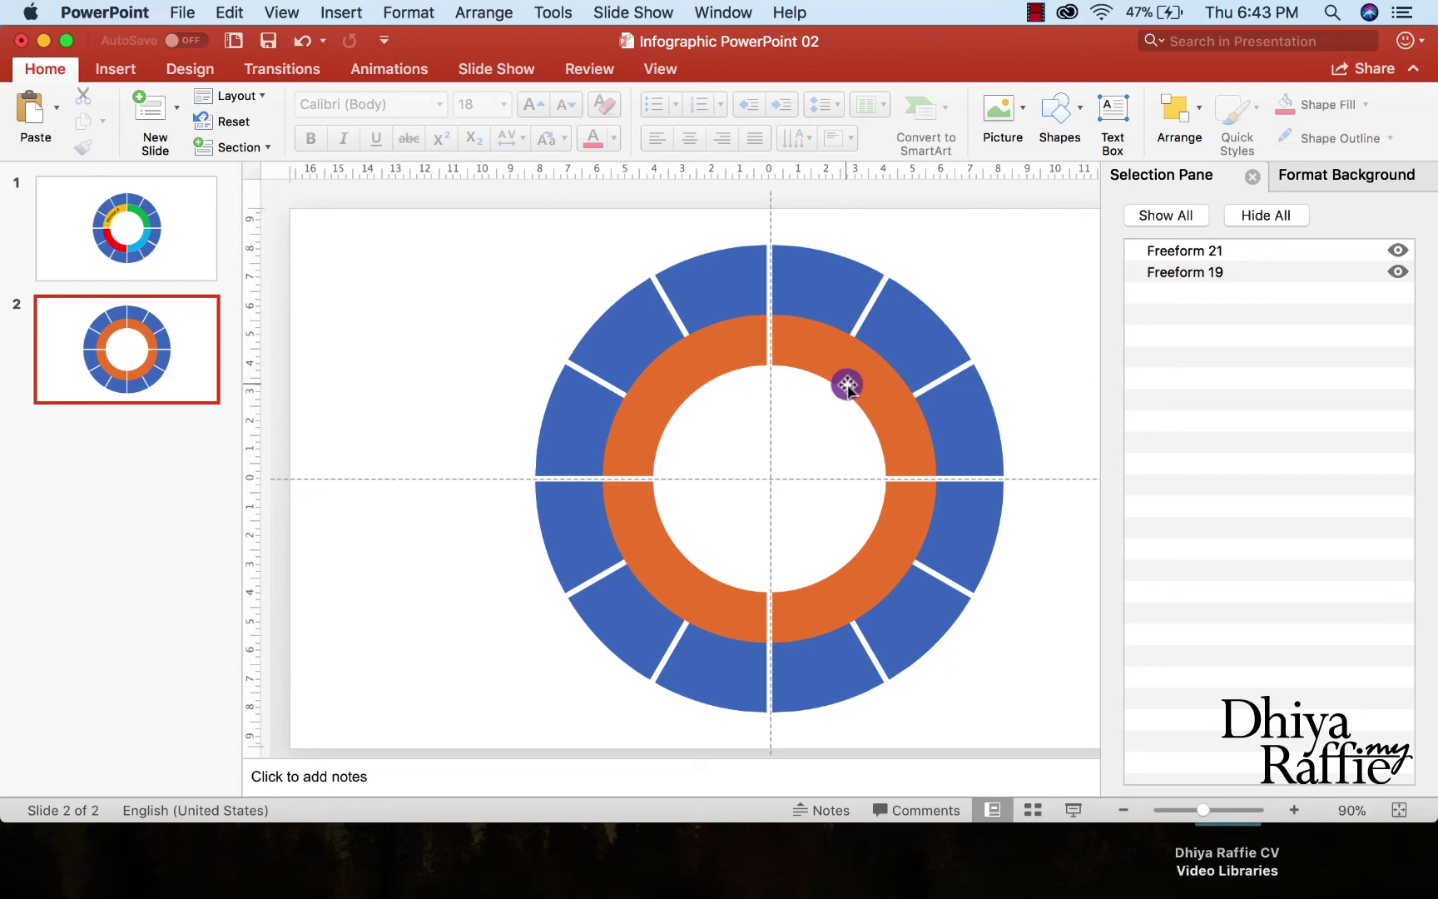
Try moving the blue outer ring left, then undo so it stays centred
click(723, 291)
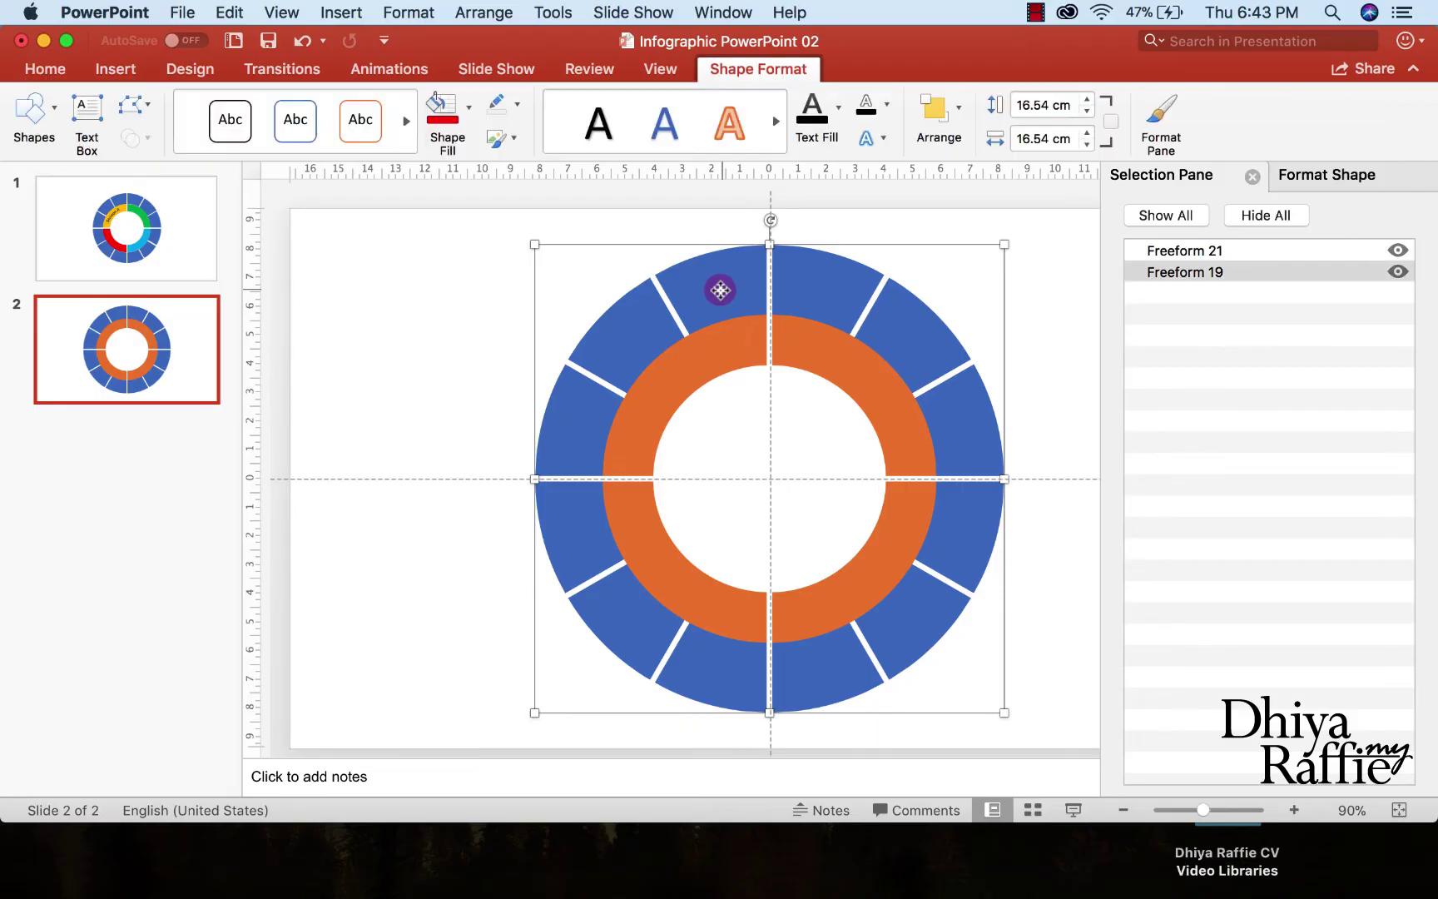
drag(720, 290, 596, 290)
key(super+z)
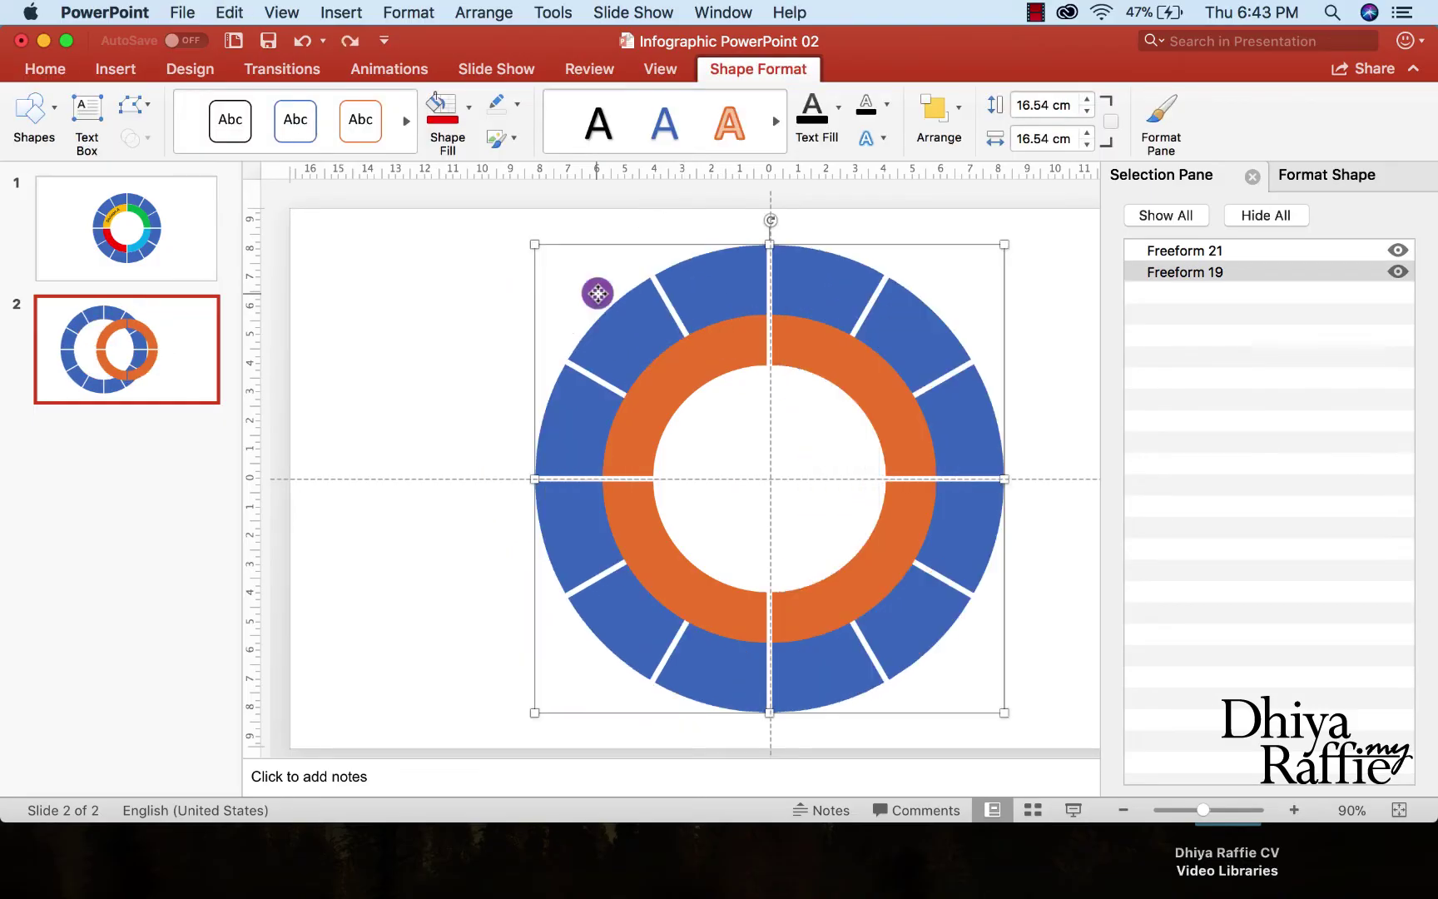
drag(722, 292, 562, 292)
key(super+z)
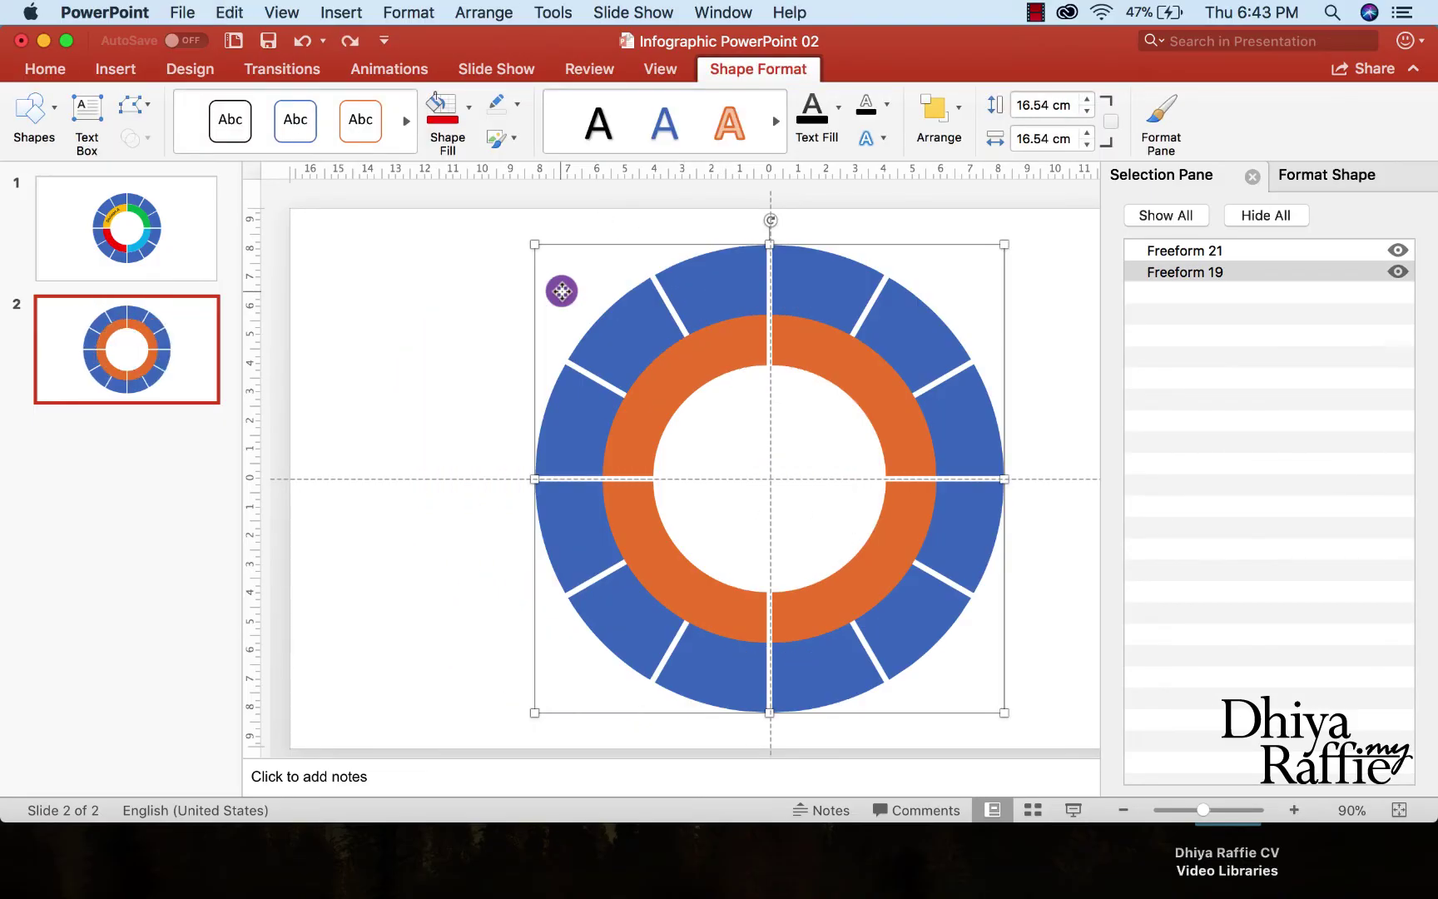
click(661, 222)
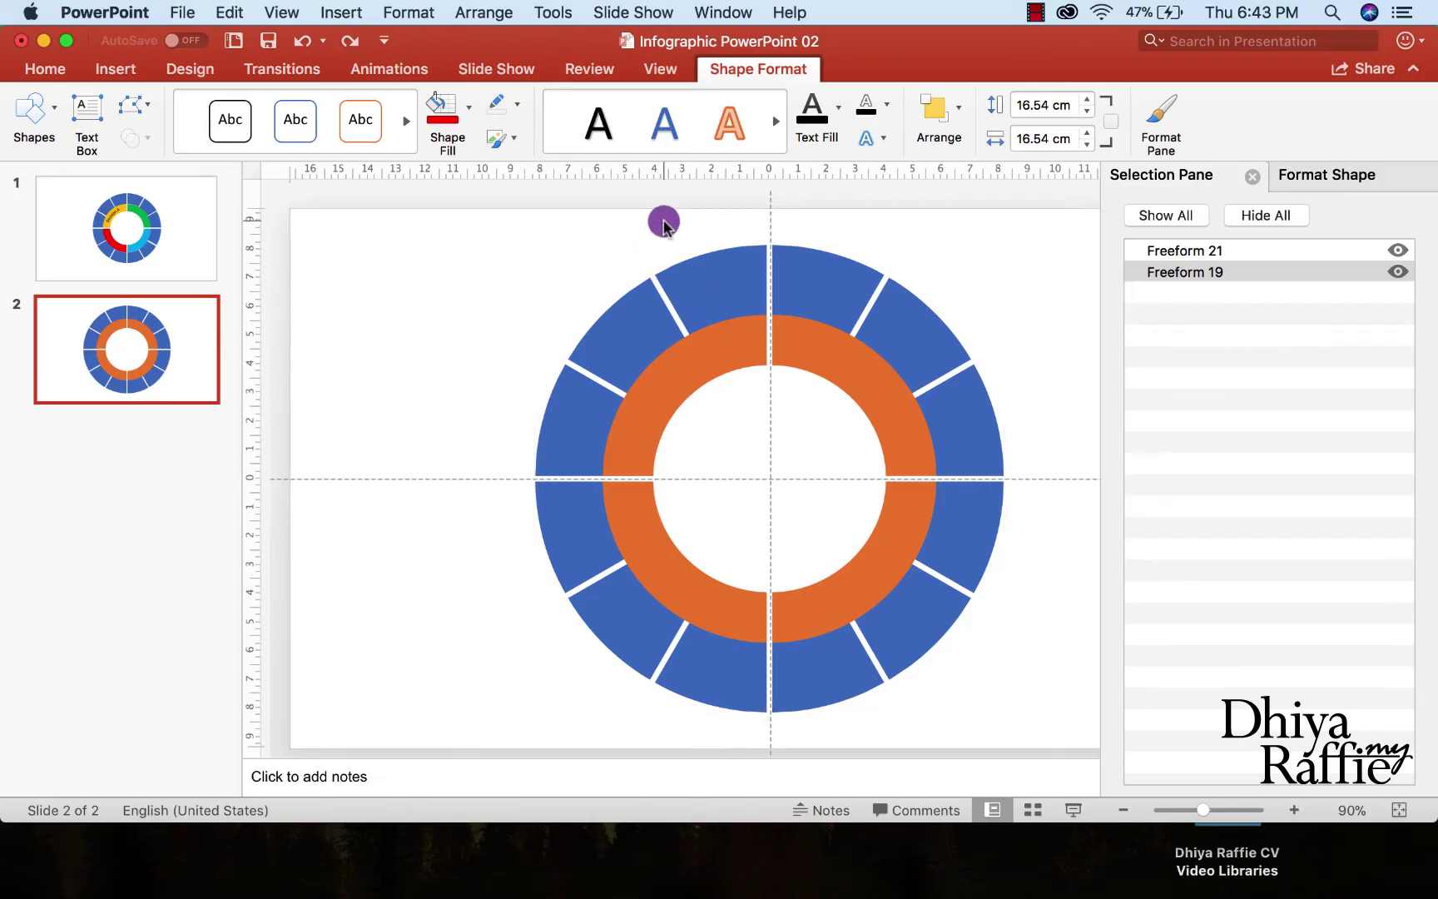
click(708, 275)
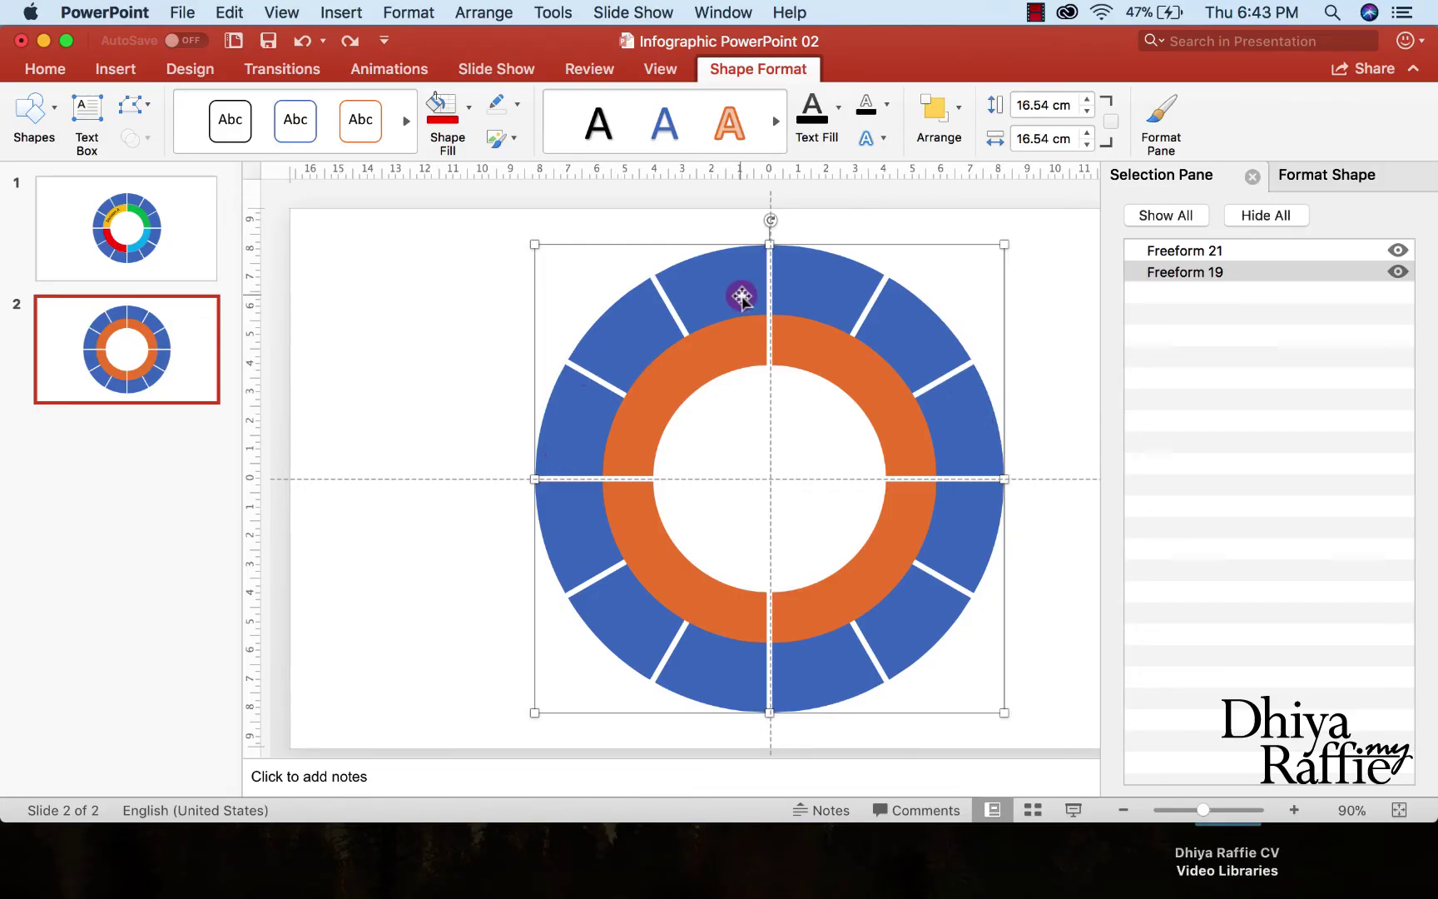
click(1041, 319)
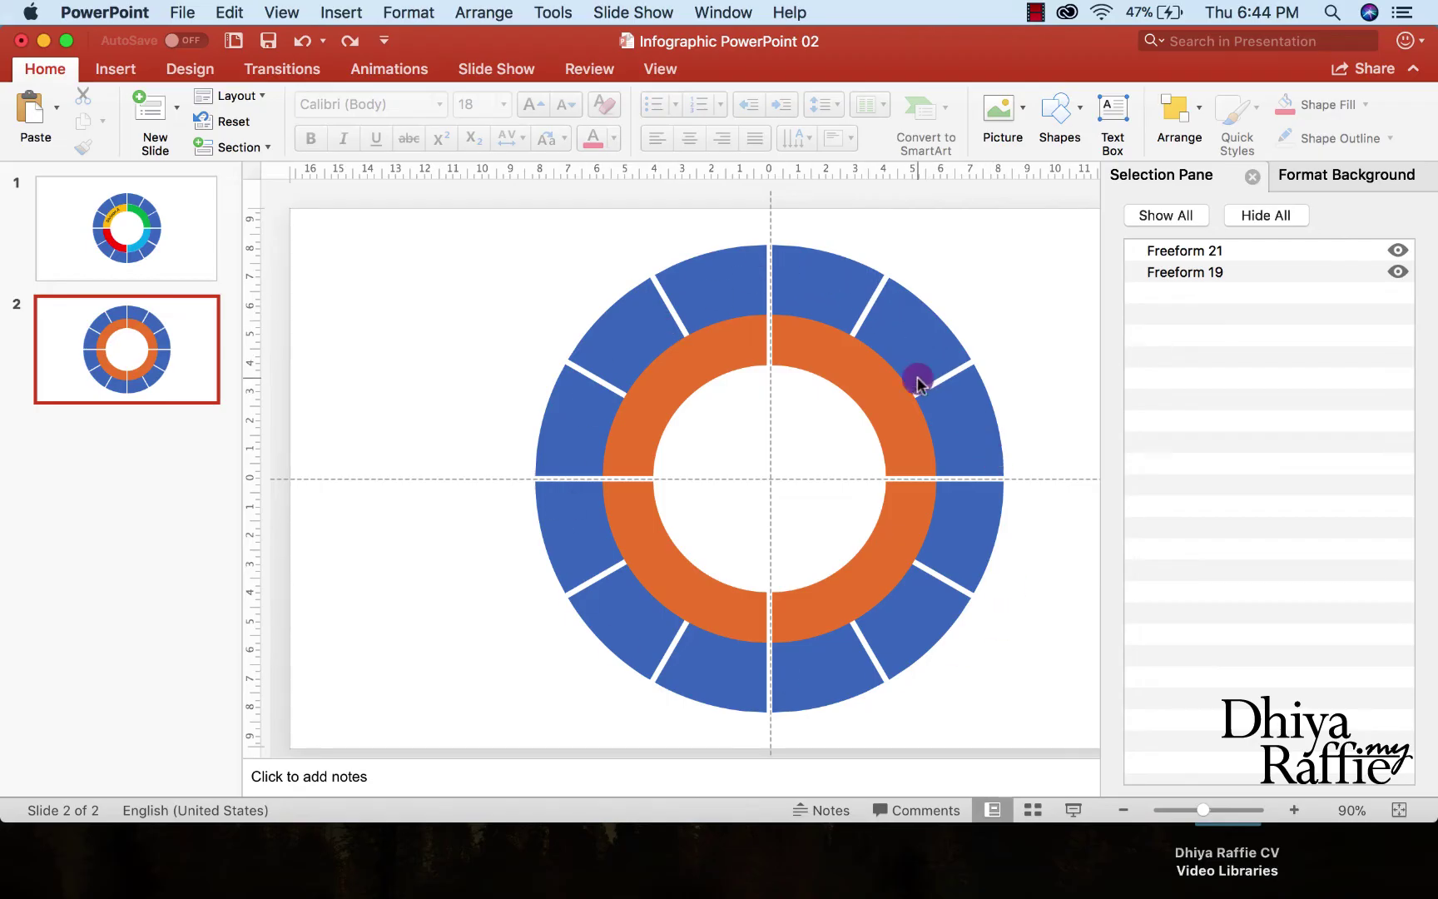
Select the orange and blue rings together and apply Merge Shapes > Fragment
click(834, 380)
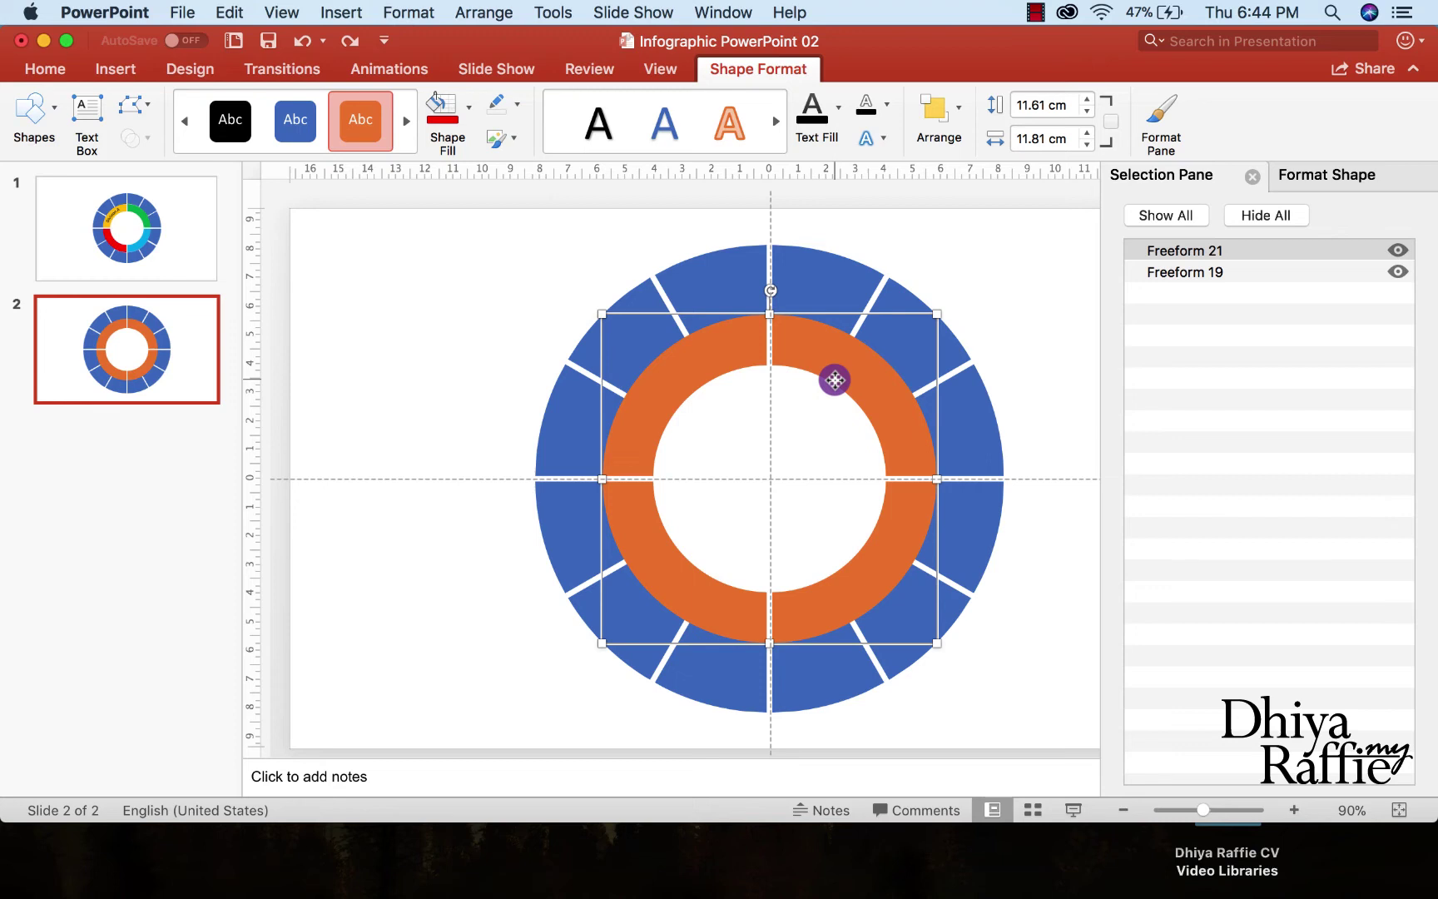
shift+click(834, 281)
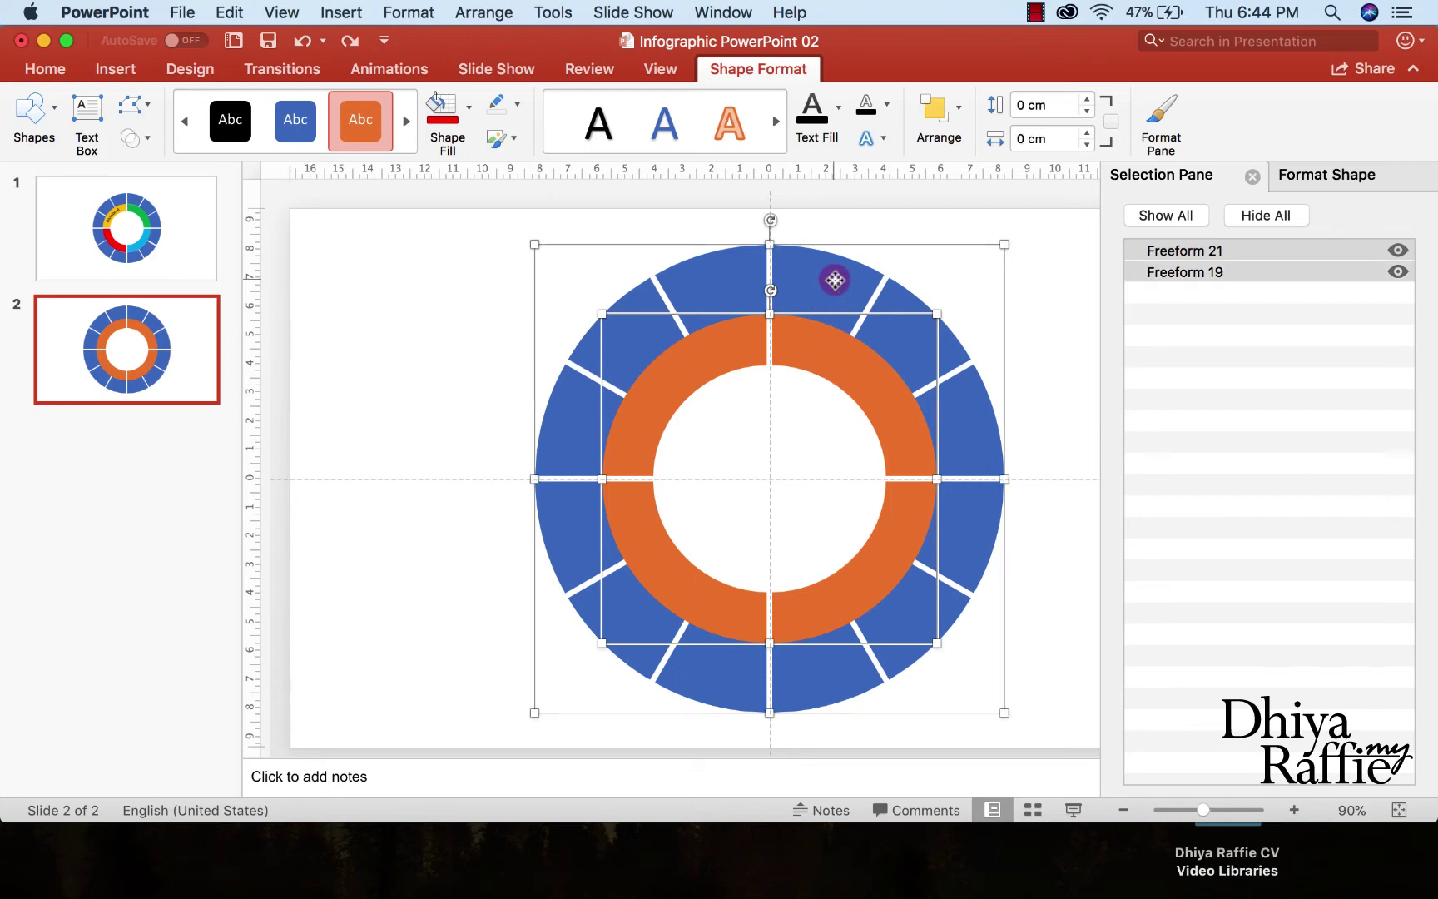
click(140, 138)
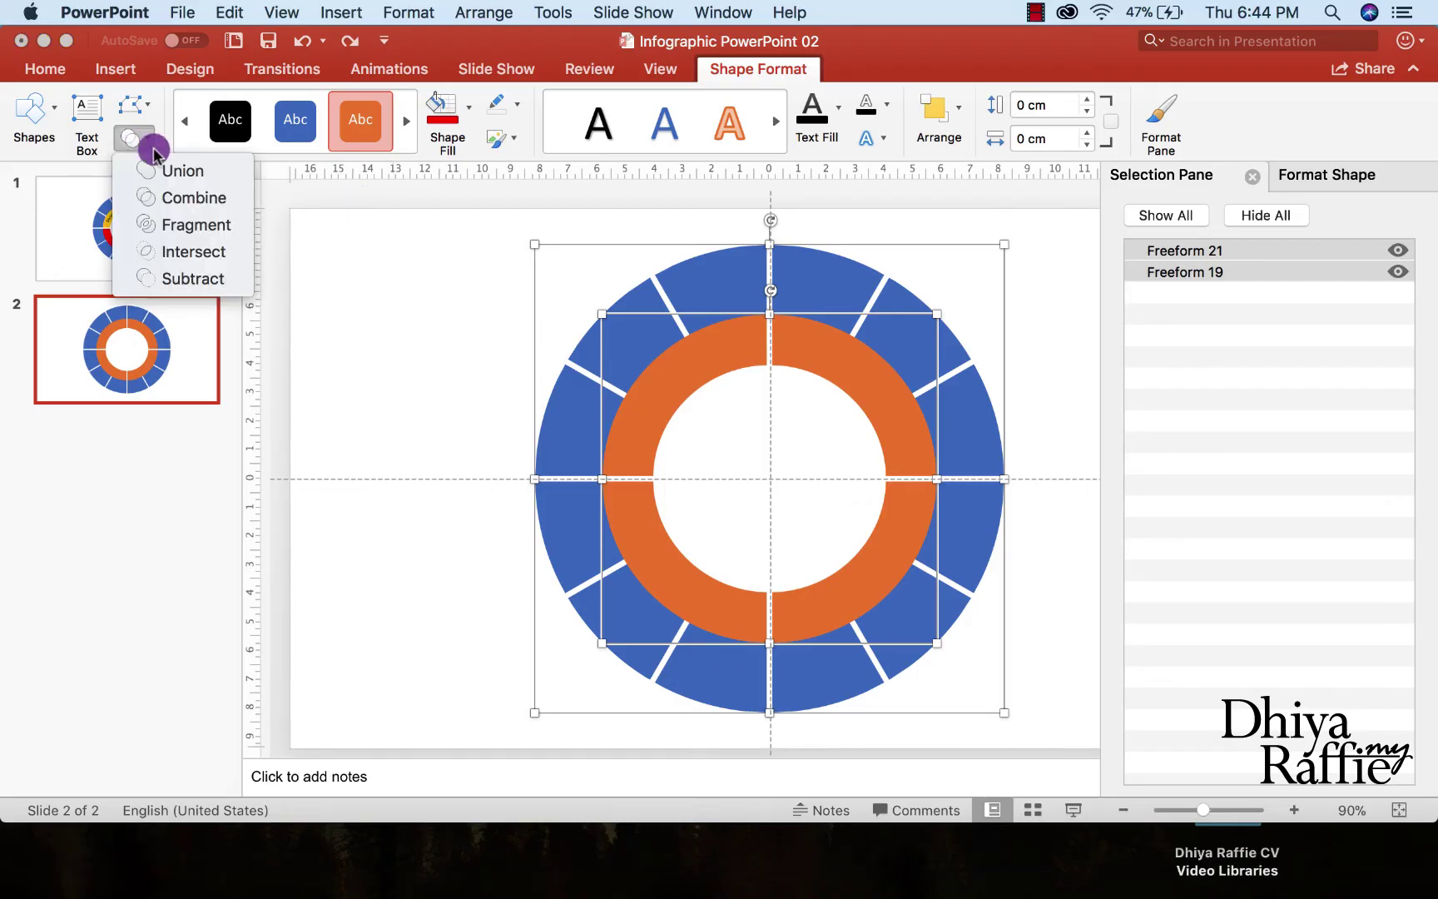
click(193, 225)
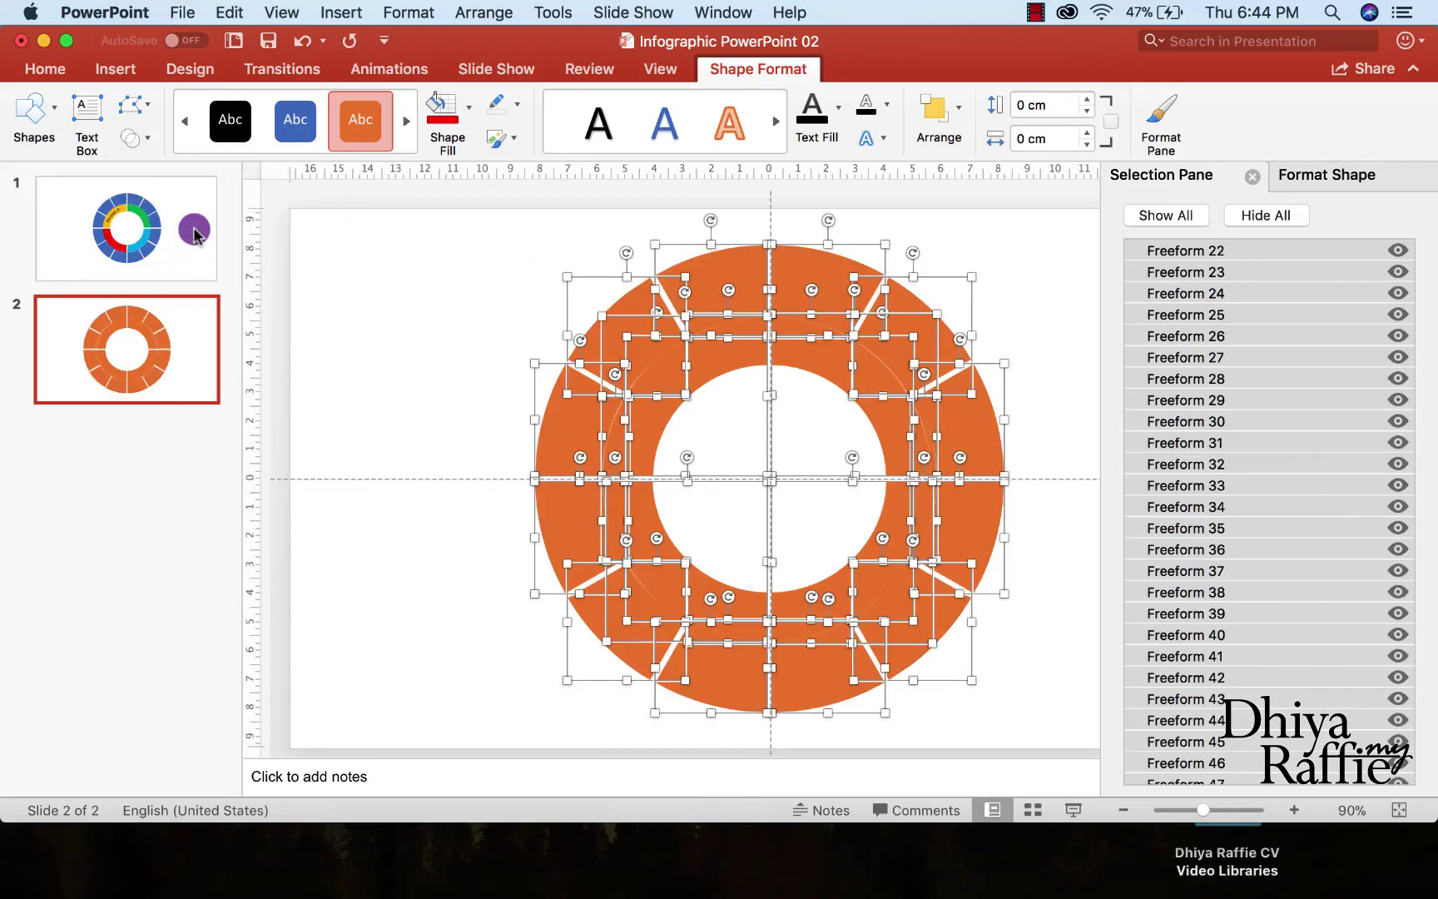
click(450, 343)
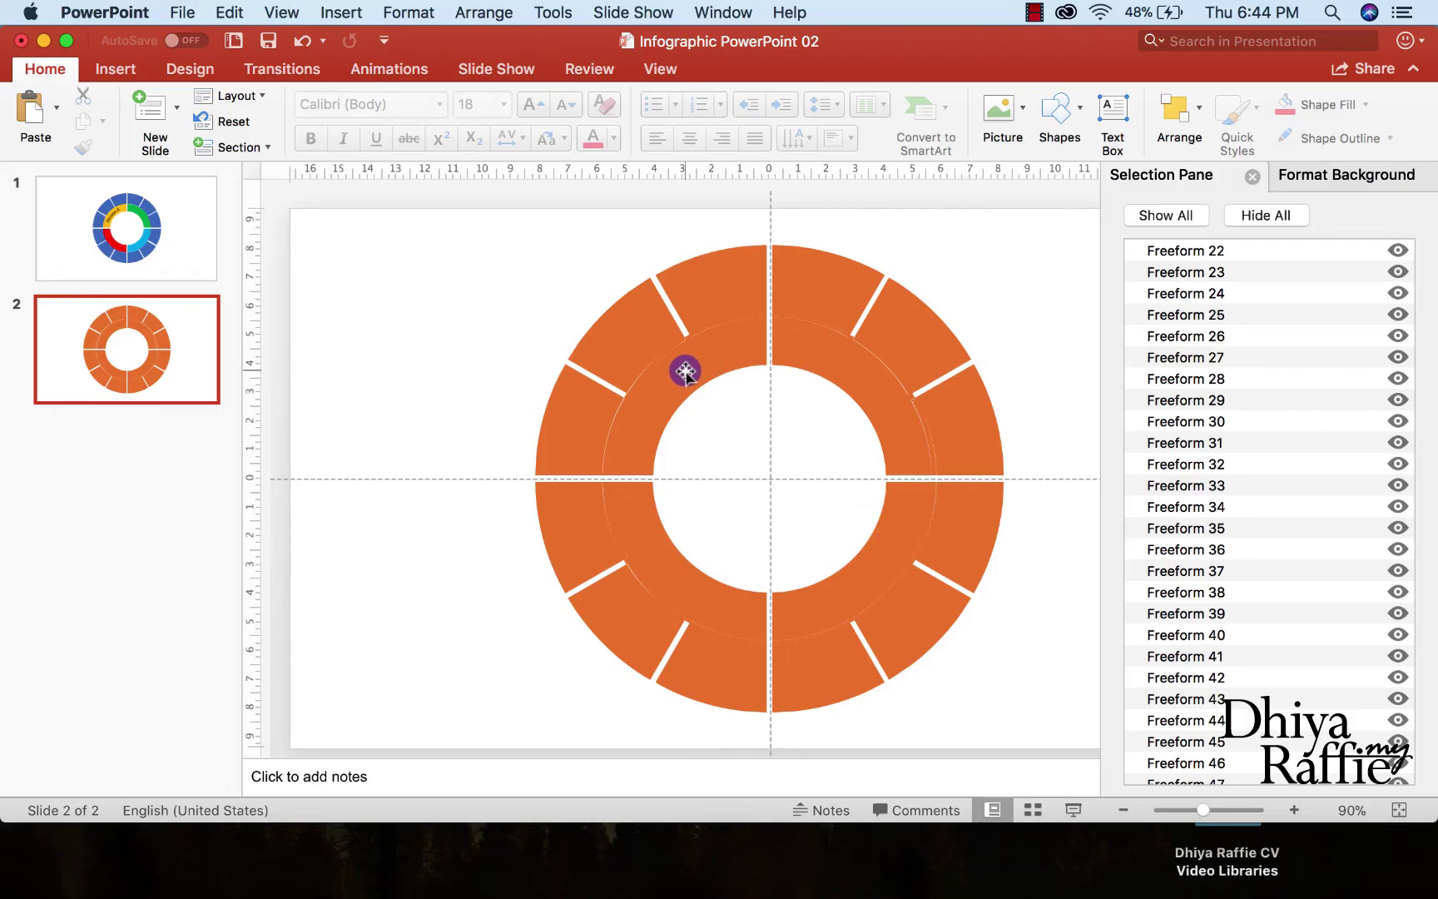
click(627, 339)
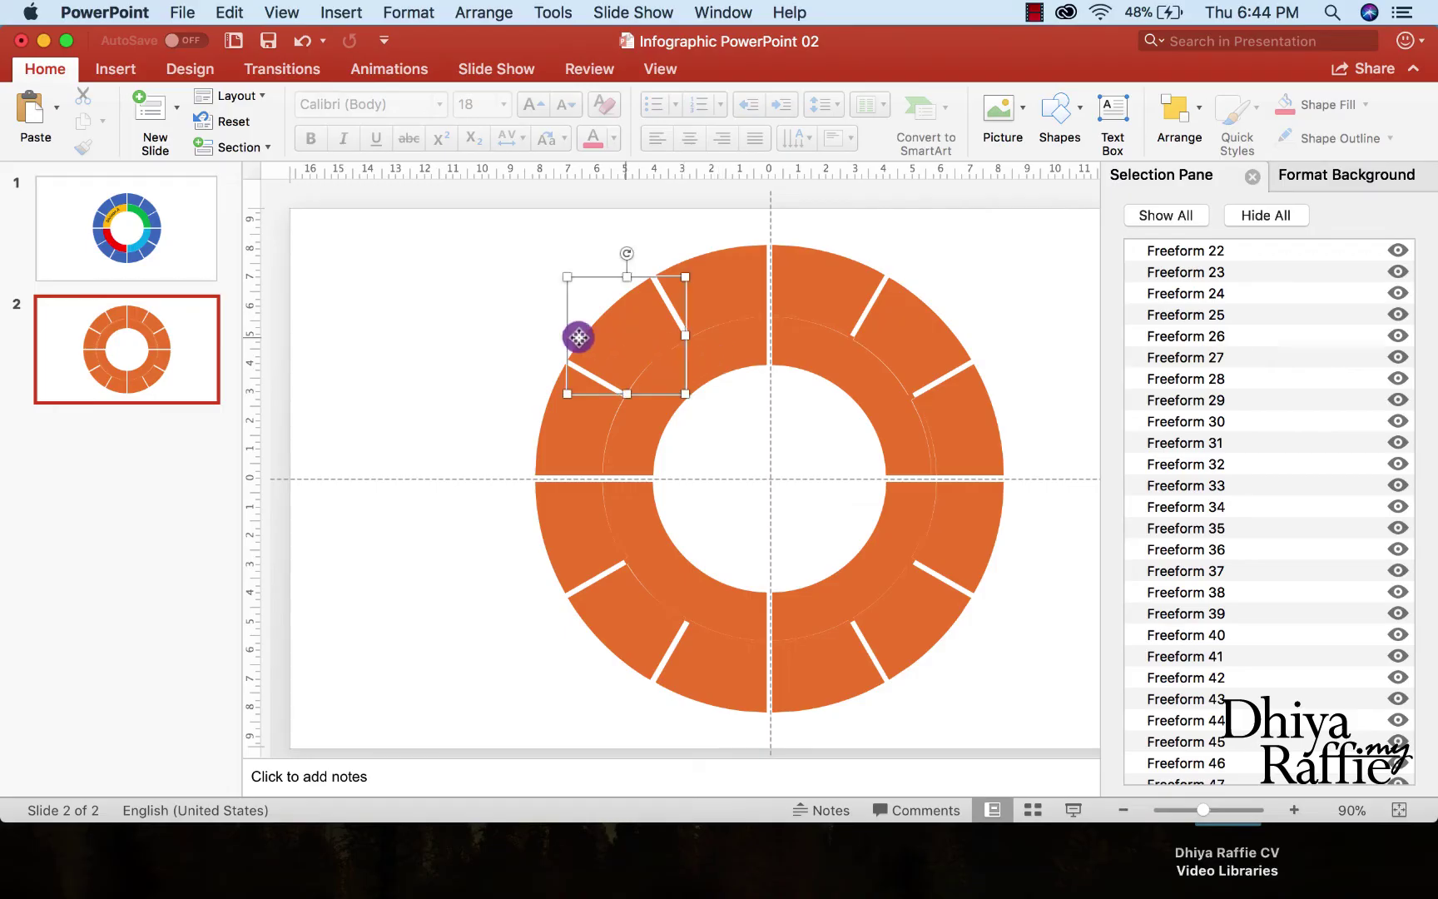
drag(578, 337, 420, 295)
key(super+z)
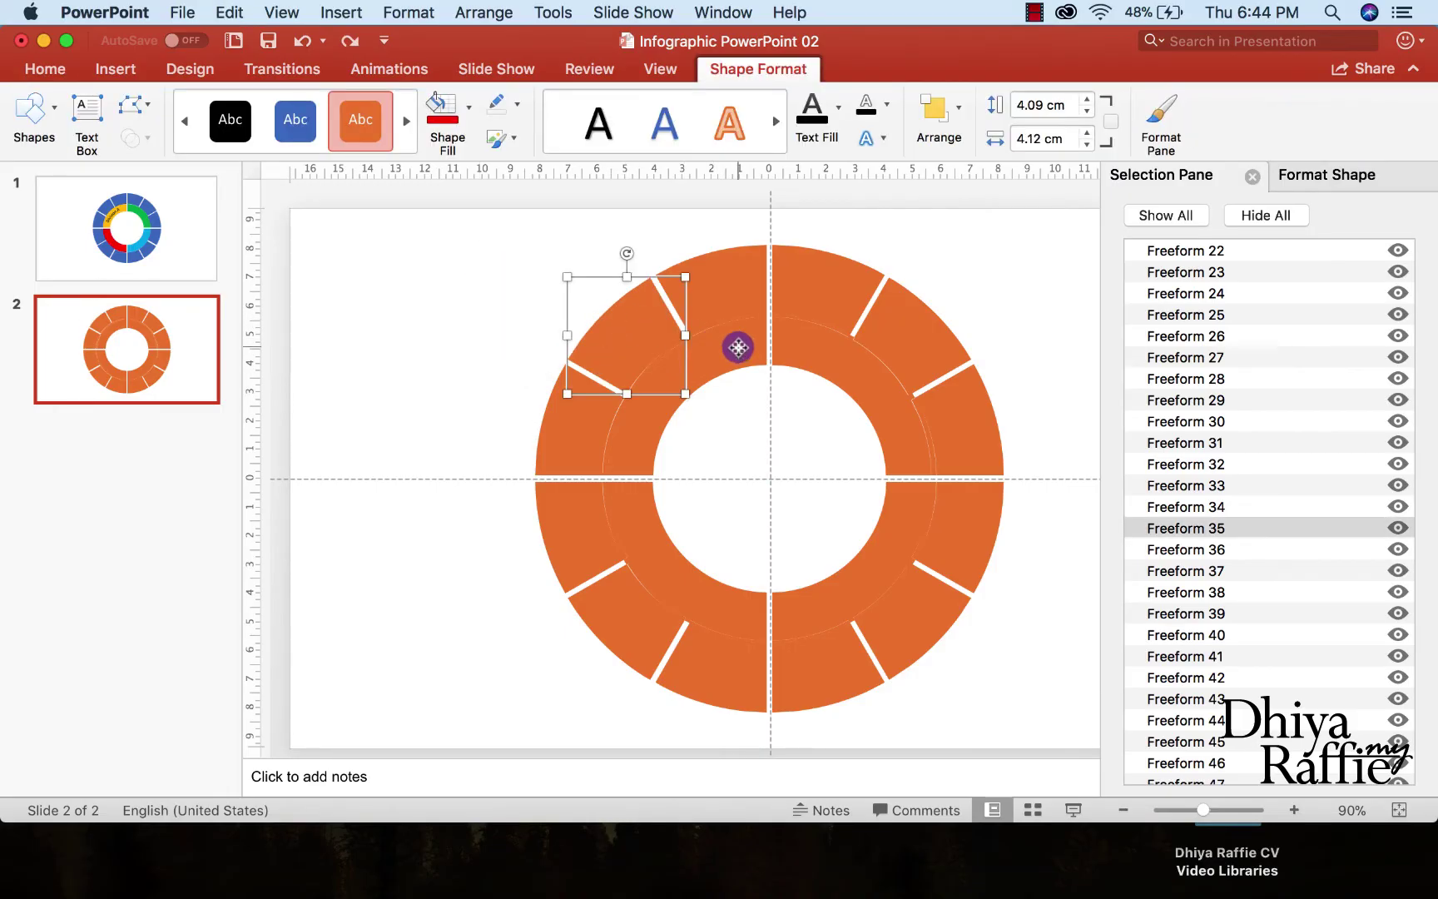
drag(738, 346, 726, 481)
key(super+z)
drag(541, 427, 423, 426)
key(super+z)
drag(700, 305, 723, 260)
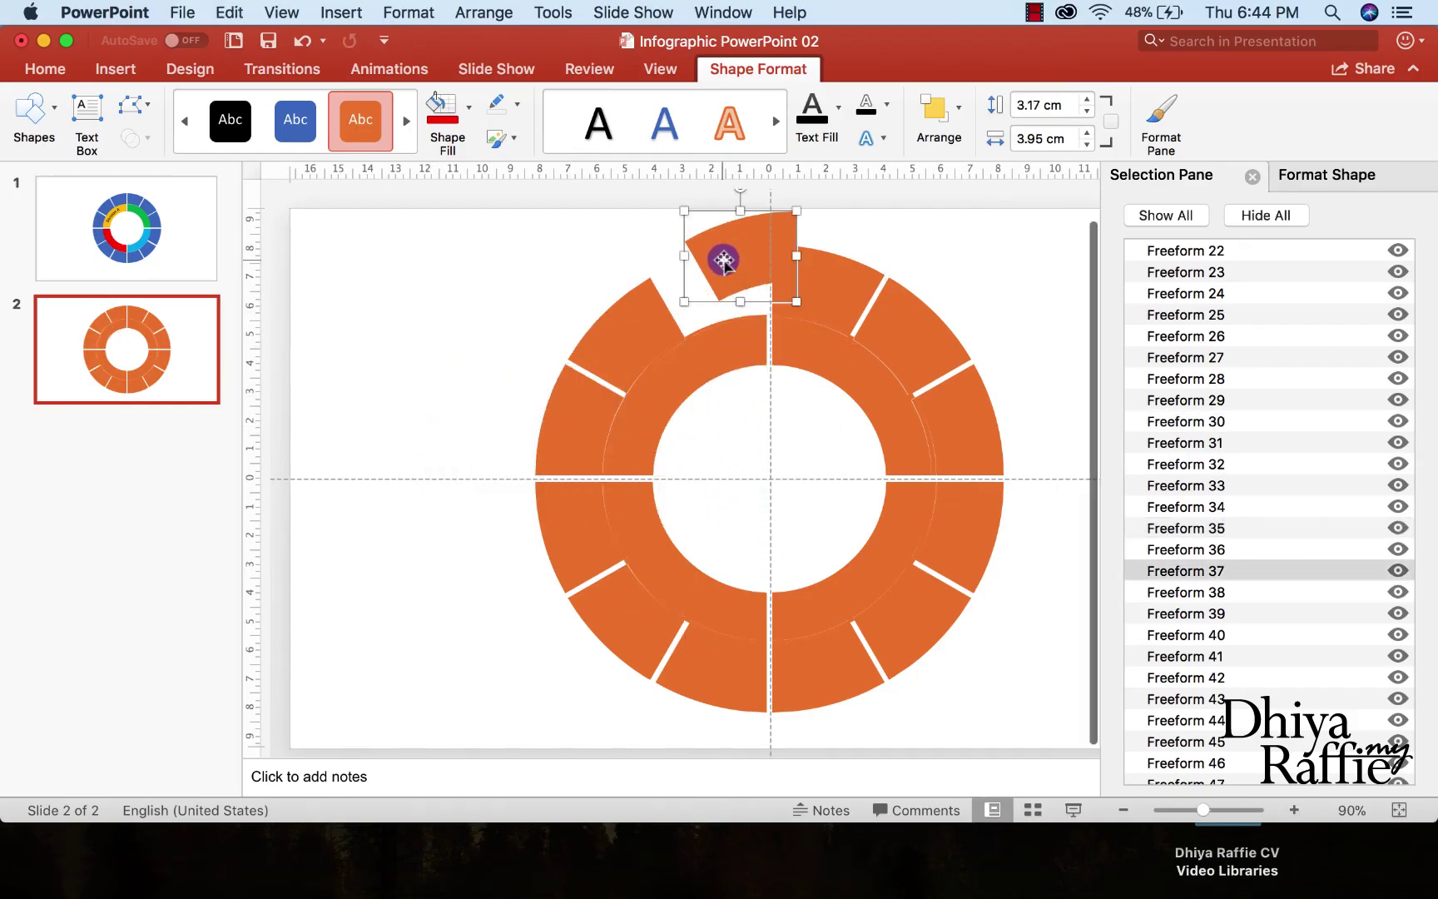
key(super+z)
drag(840, 292, 908, 247)
key(super+z)
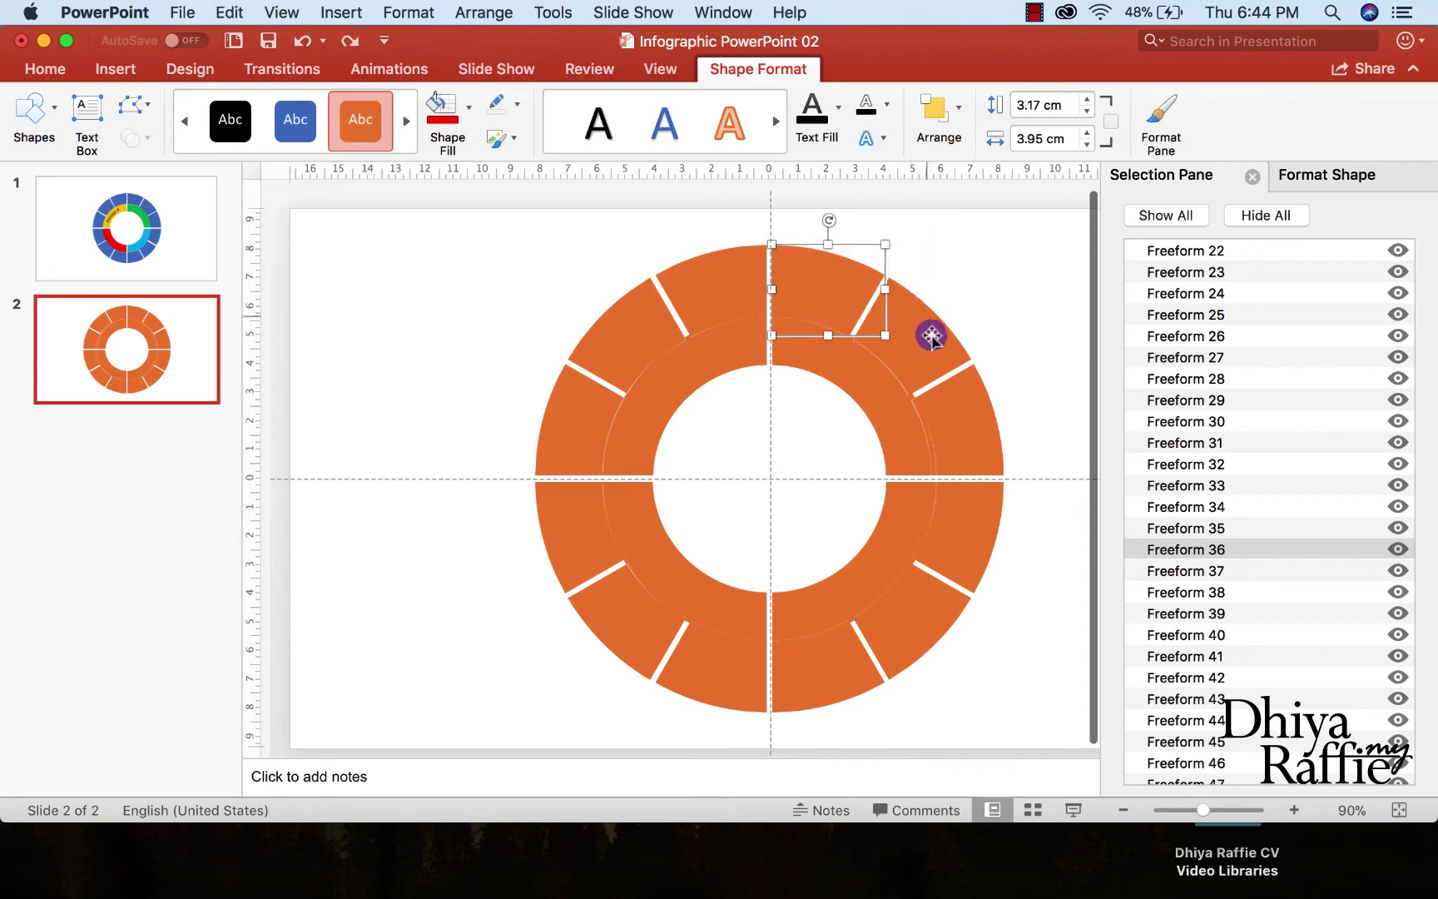
drag(931, 335, 1072, 345)
key(super+z)
click(1057, 350)
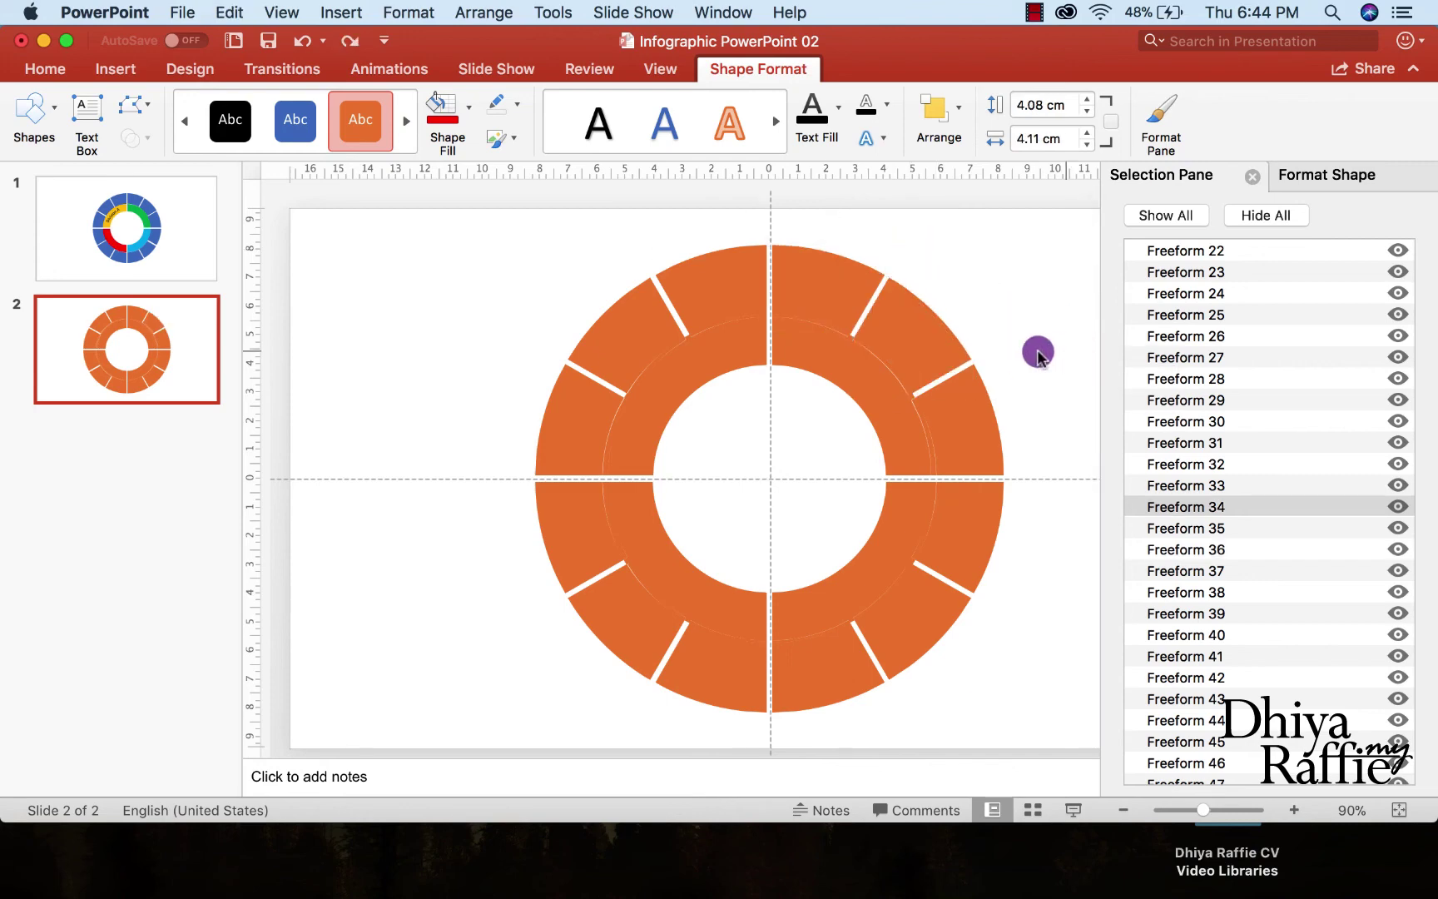
Trial-select ten outer ring segments, then clear the selection
click(556, 411)
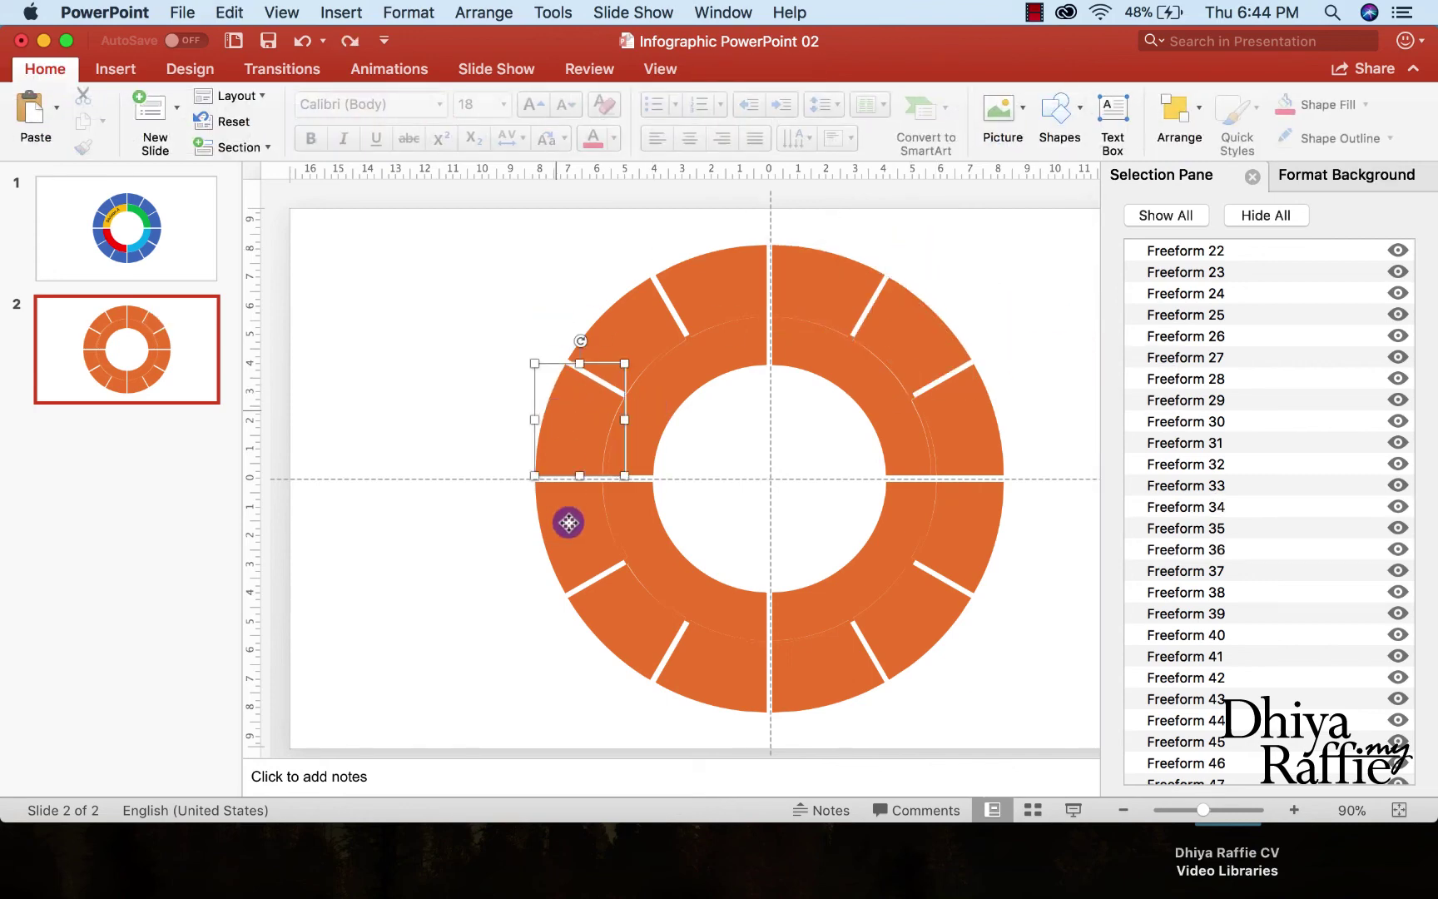
shift+click(580, 554)
shift+click(616, 617)
shift+click(713, 672)
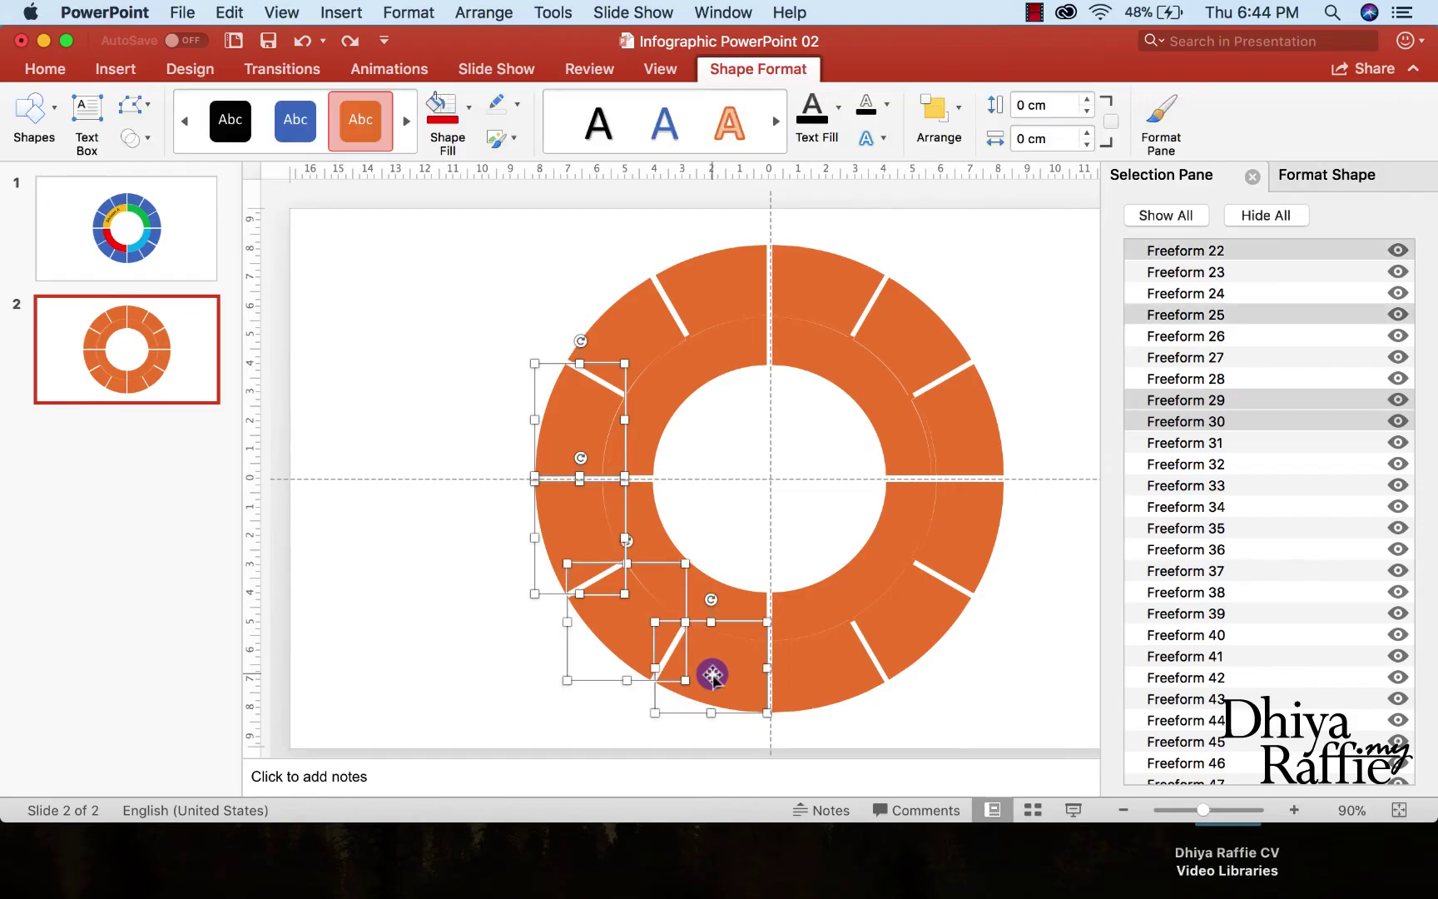
shift+click(812, 675)
shift+click(907, 619)
shift+click(990, 526)
shift+click(986, 423)
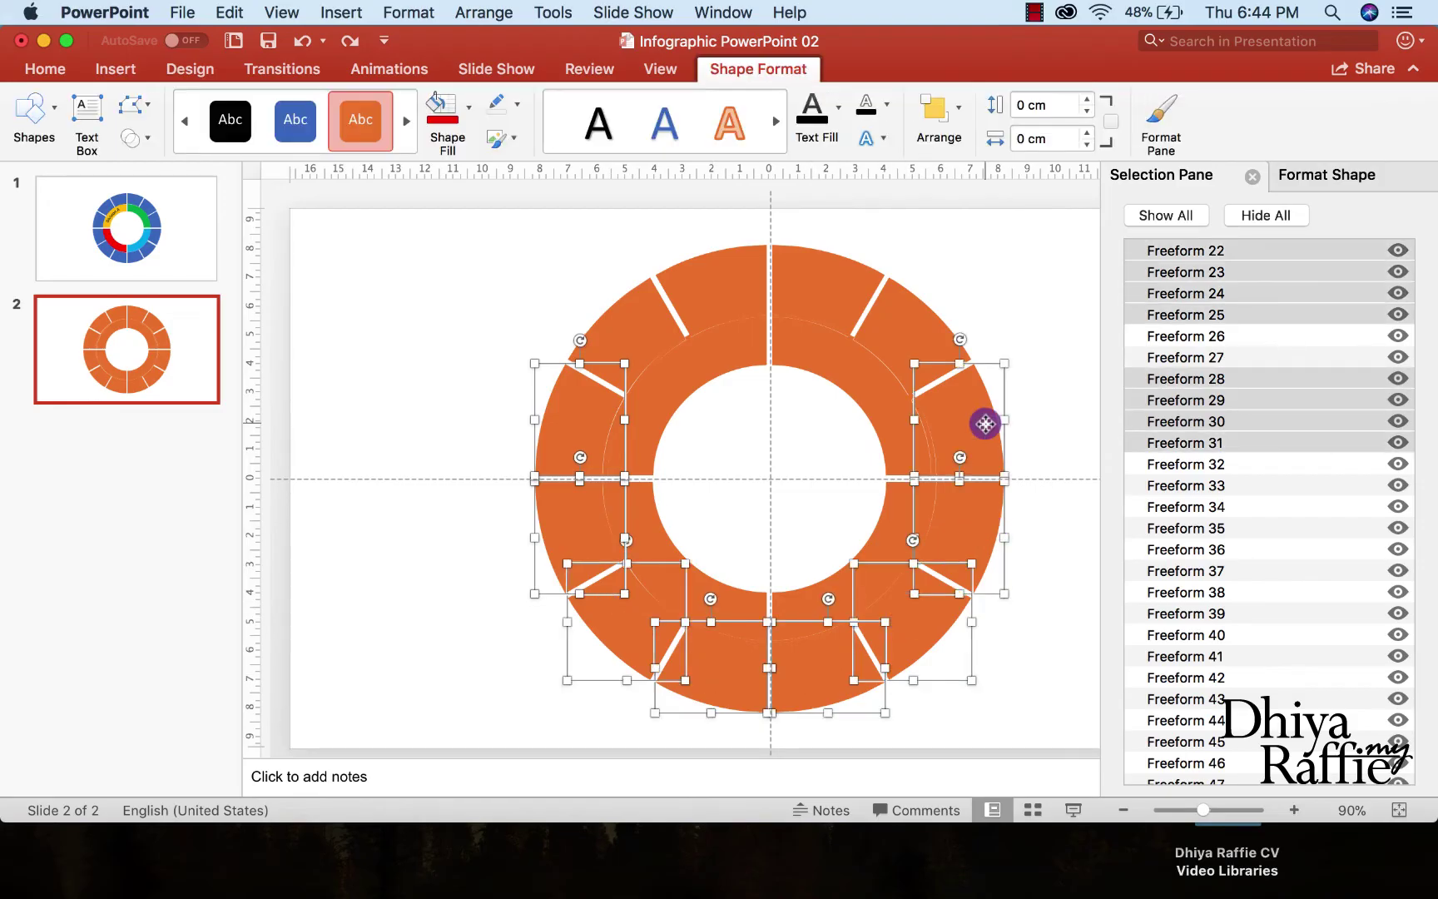
shift+click(928, 346)
shift+click(822, 268)
click(625, 239)
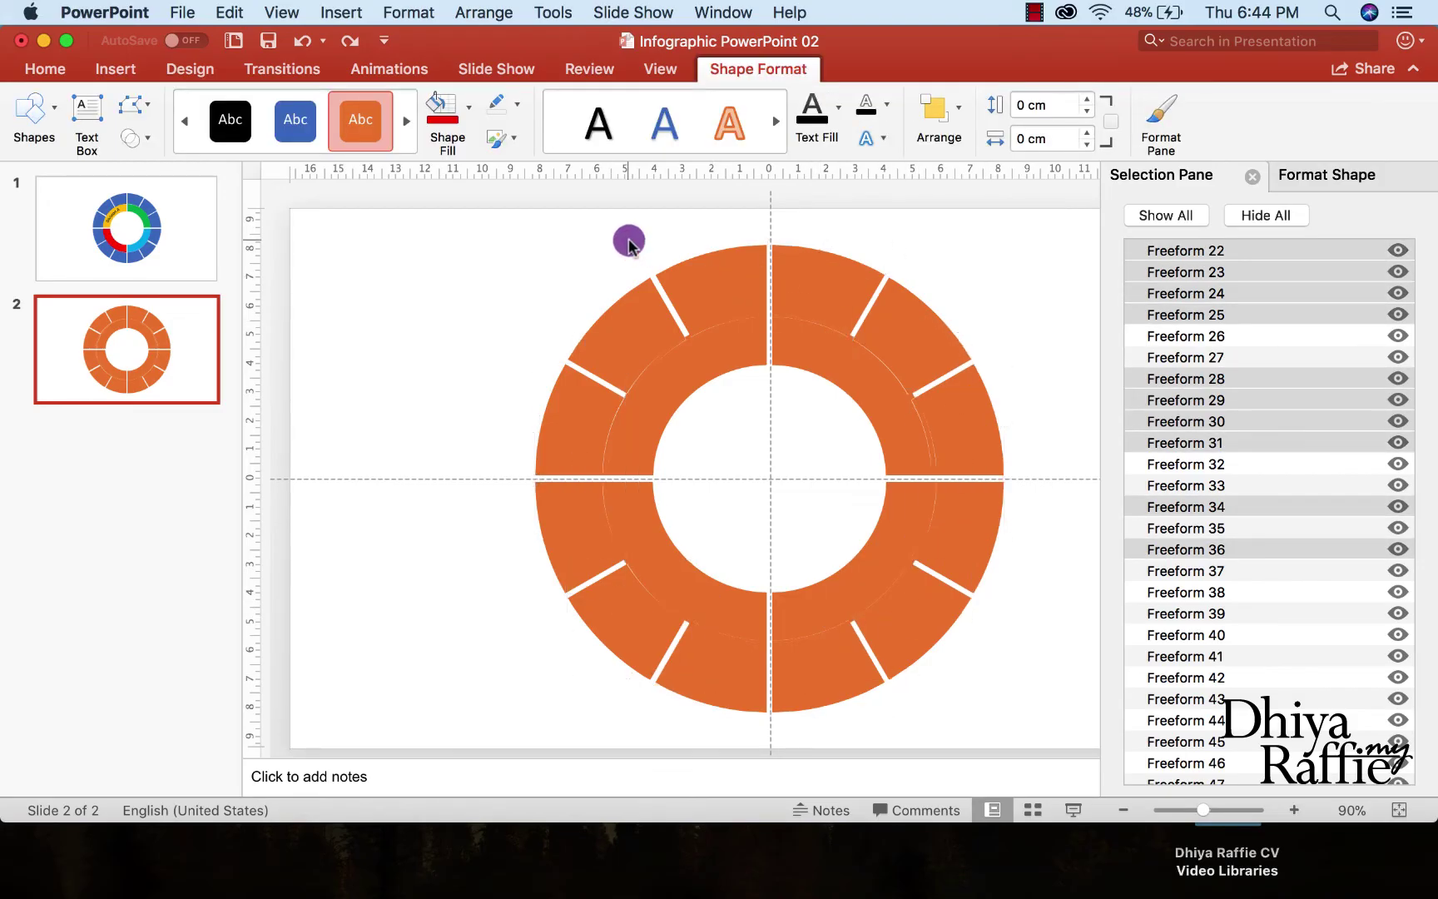
Fill the six left outer ring segments dark blue
click(699, 259)
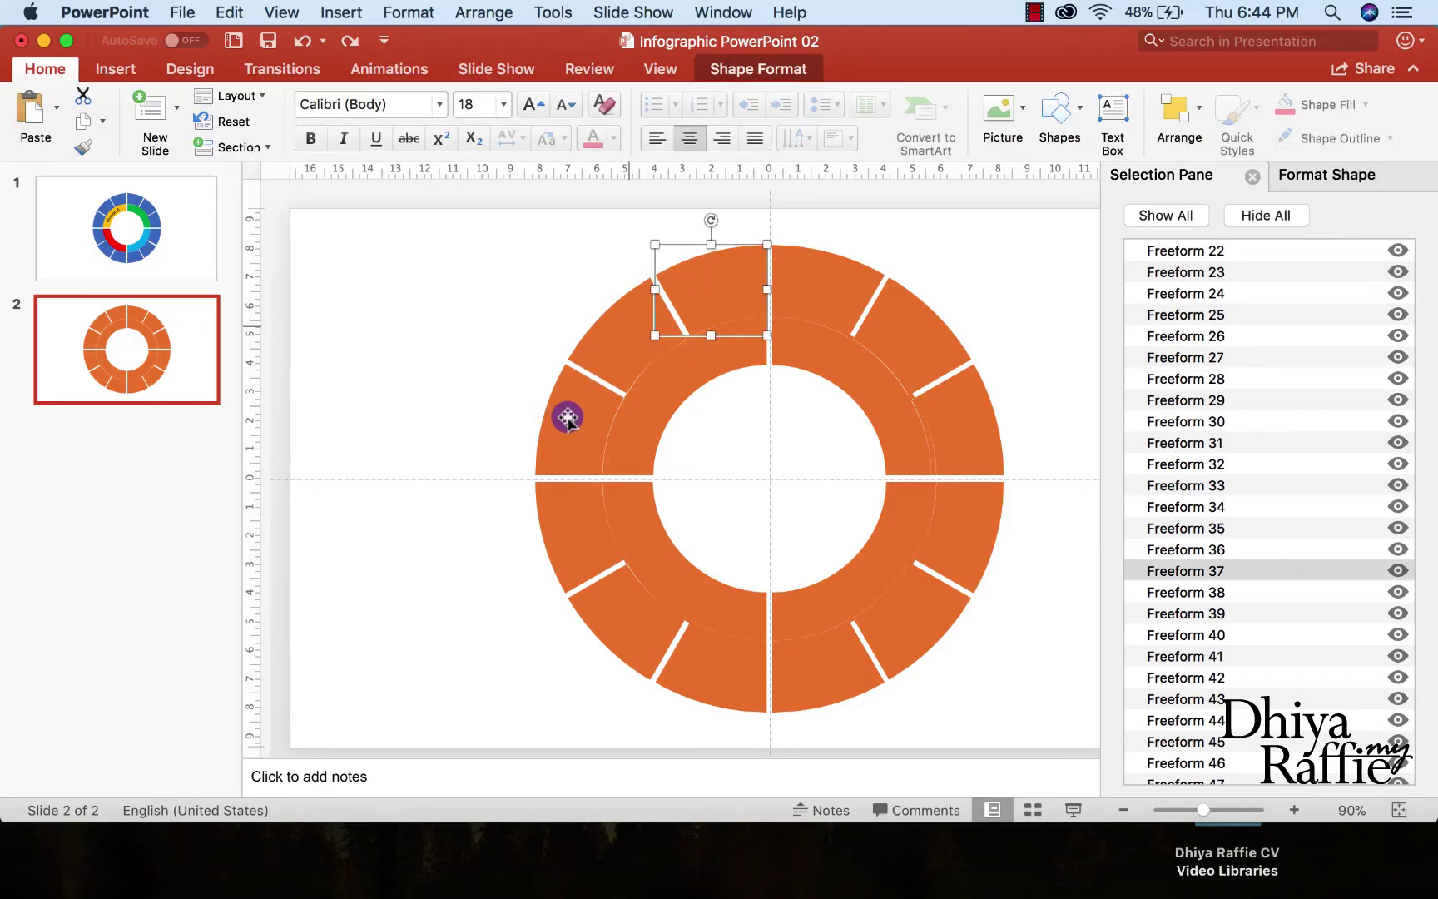
shift+click(582, 358)
shift+click(569, 416)
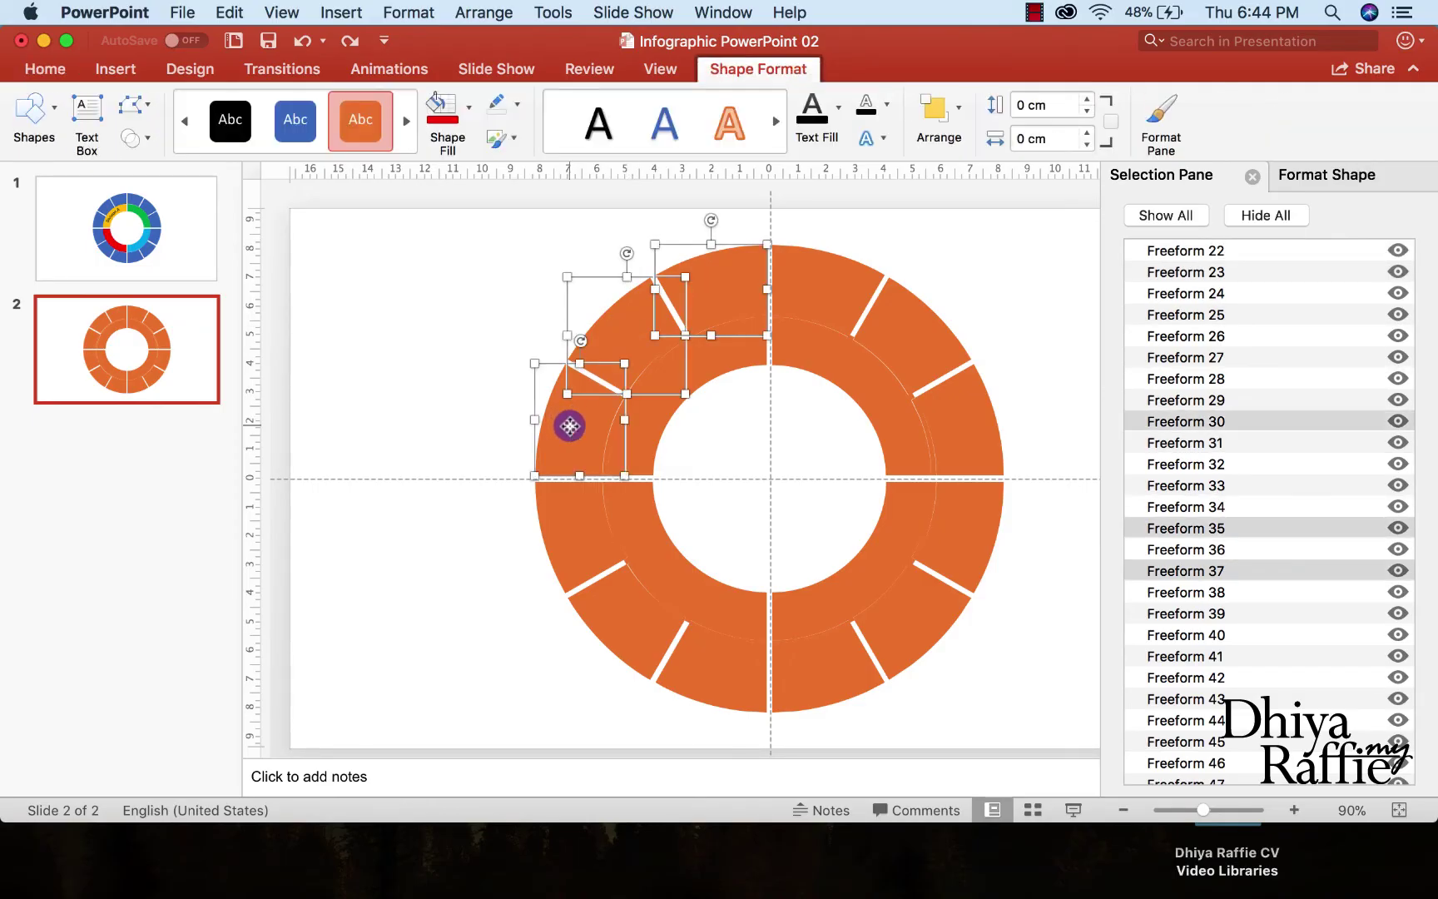
shift+click(561, 543)
shift+click(629, 616)
shift+click(723, 658)
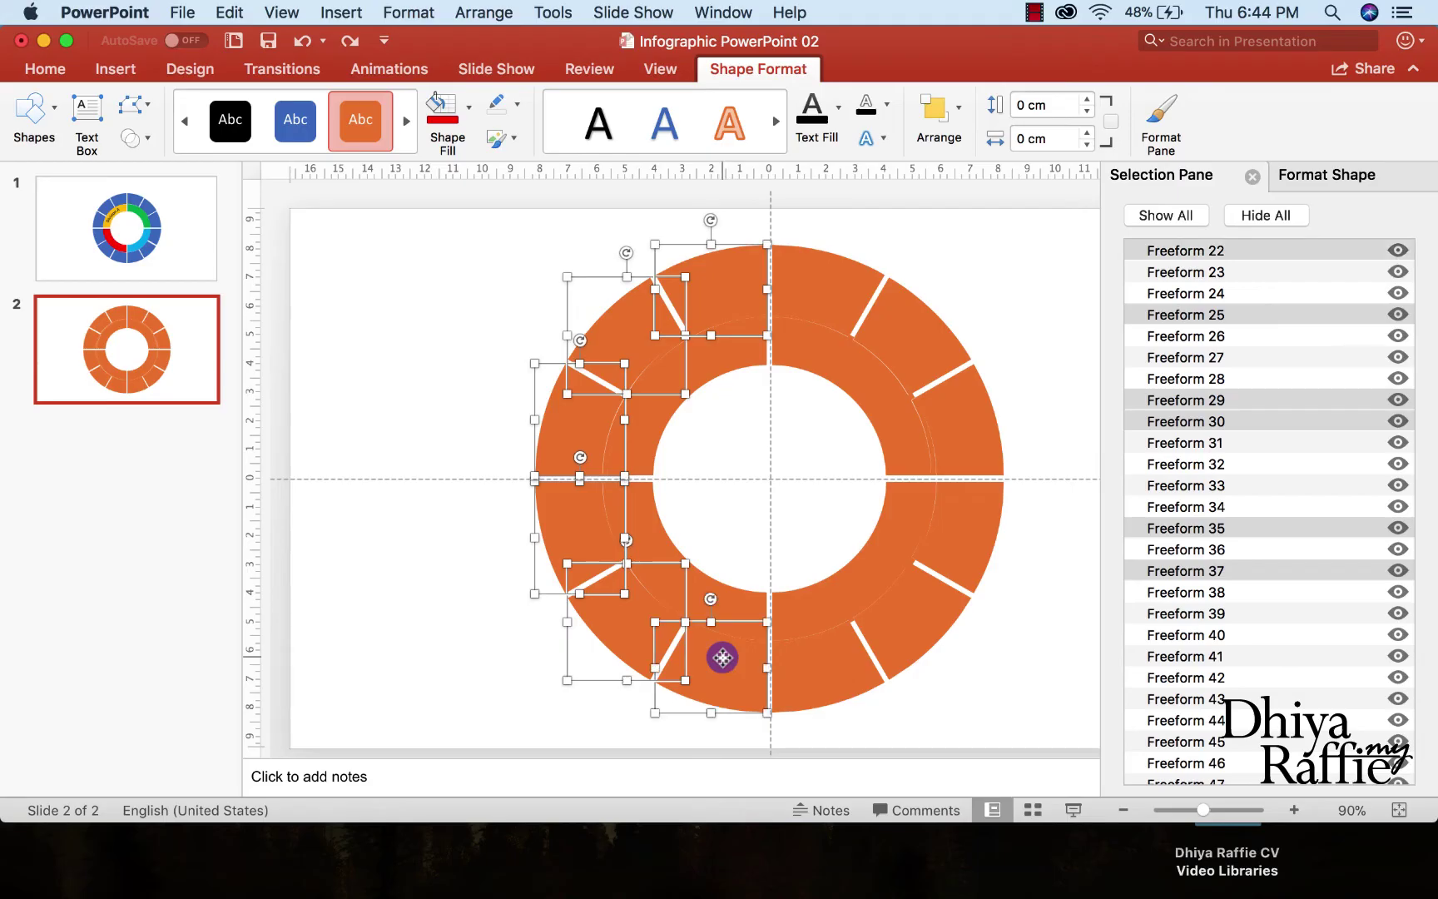
click(470, 123)
click(524, 308)
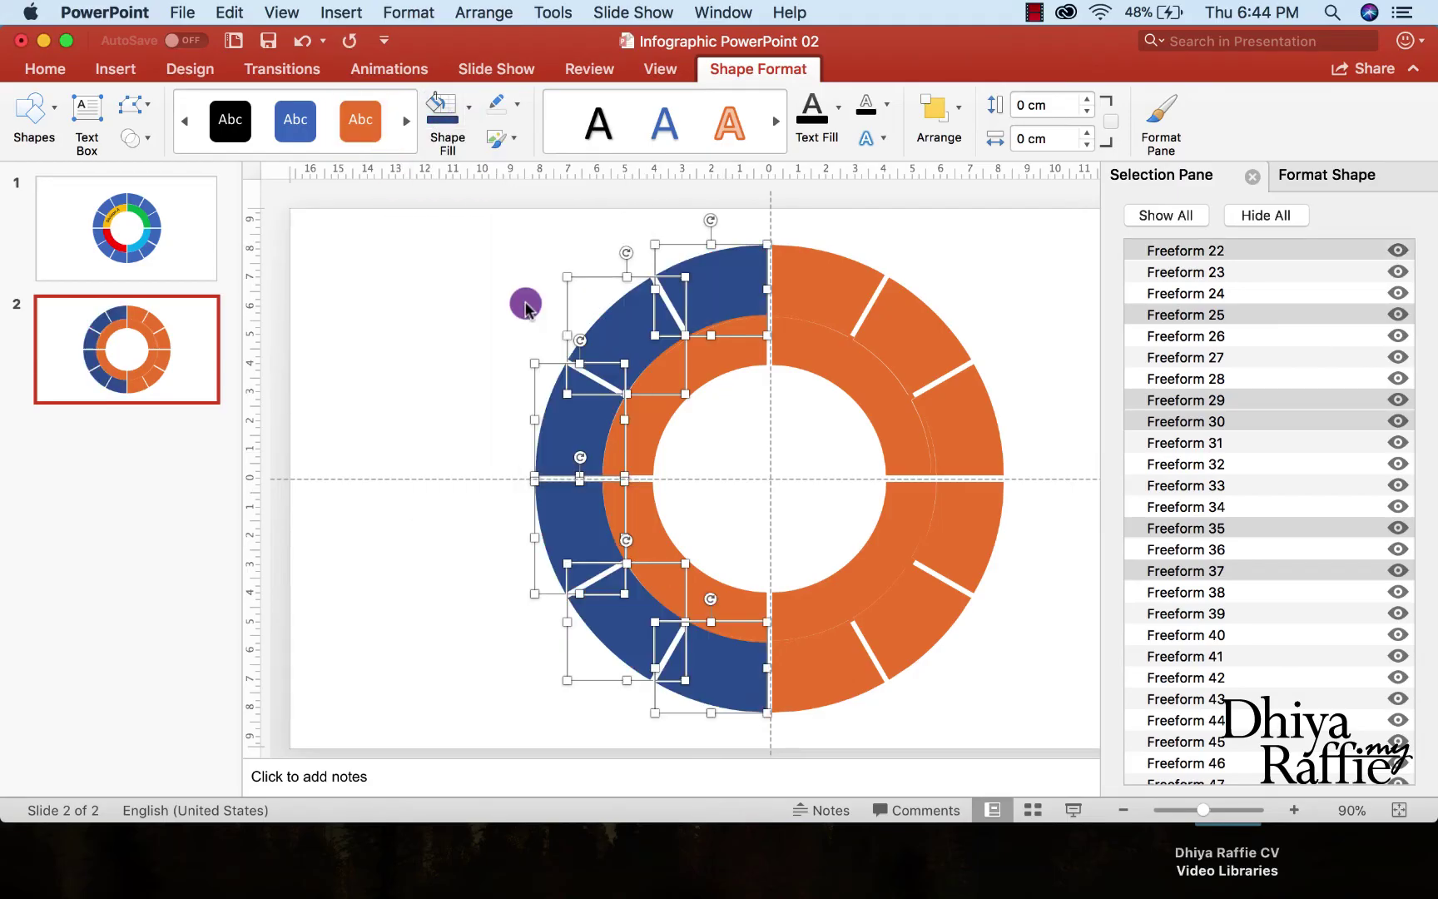
click(481, 359)
Fill the six right outer ring segments light blue
click(834, 281)
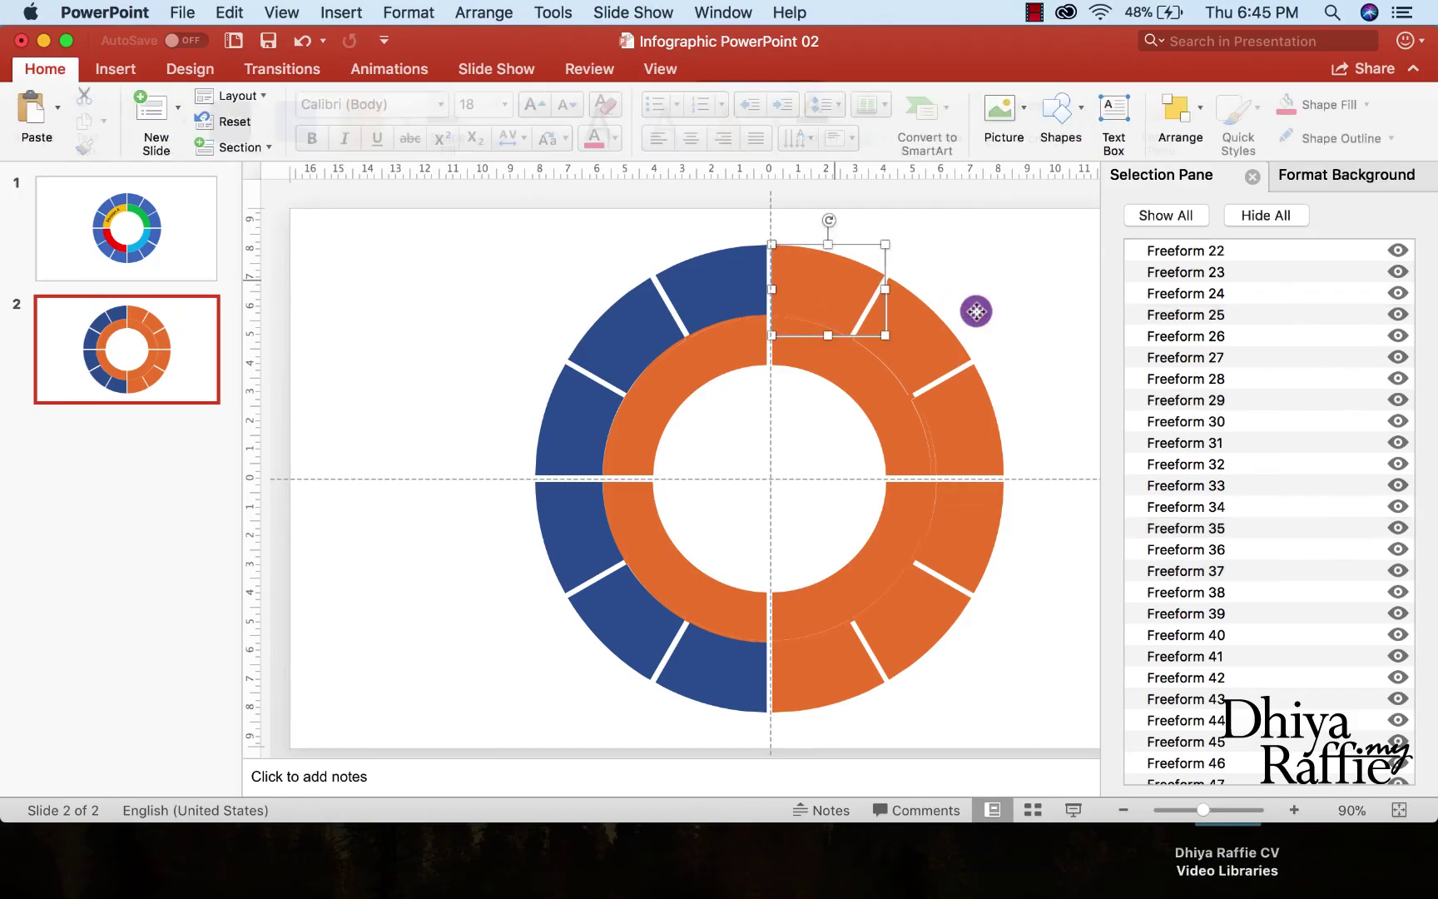
shift+click(928, 327)
shift+click(962, 441)
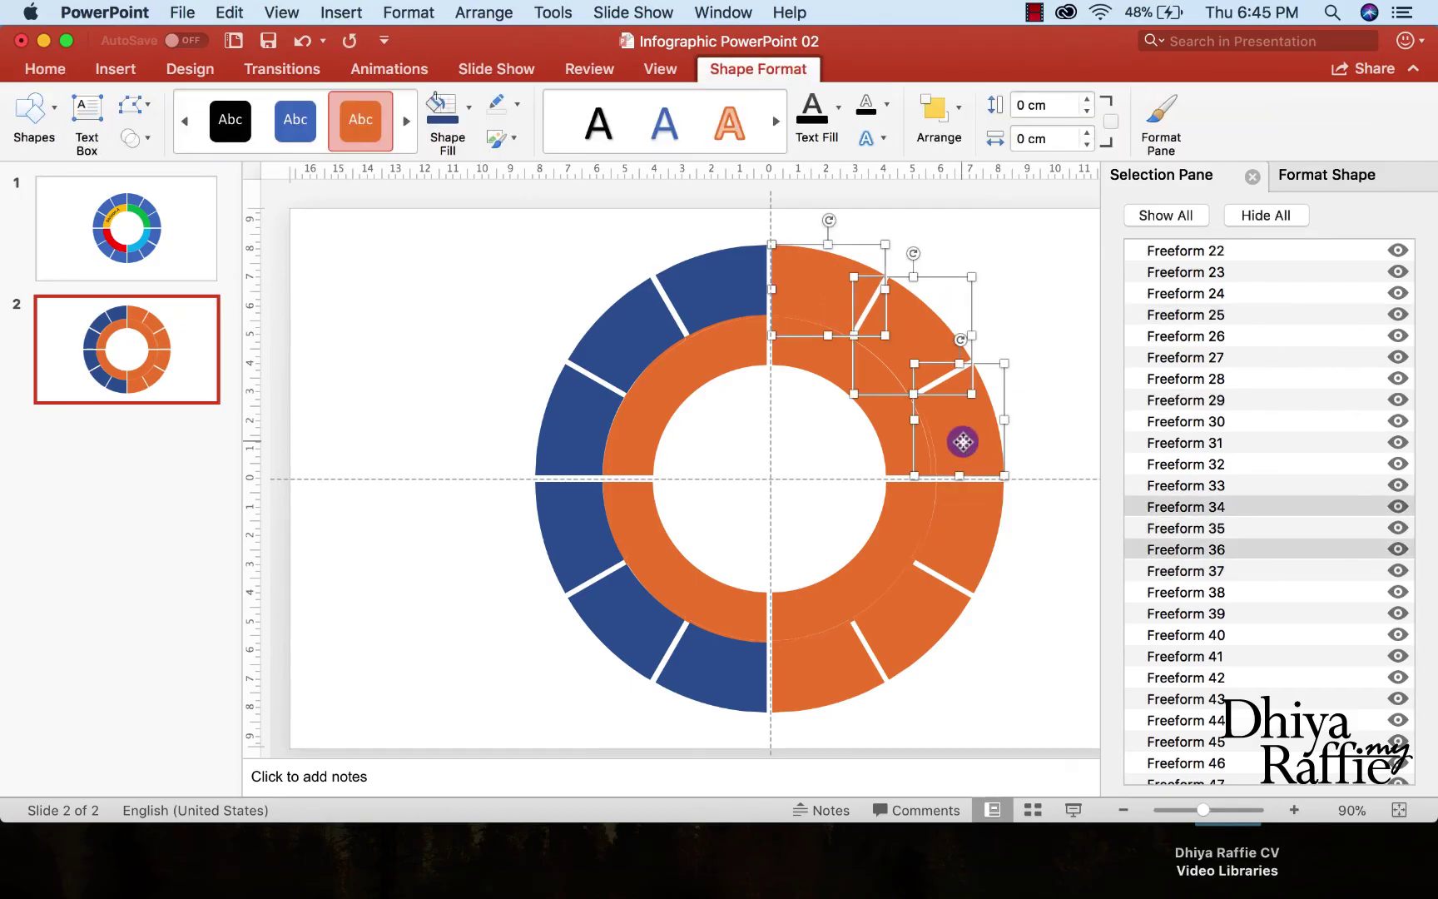
shift+click(976, 536)
shift+click(934, 639)
shift+click(818, 677)
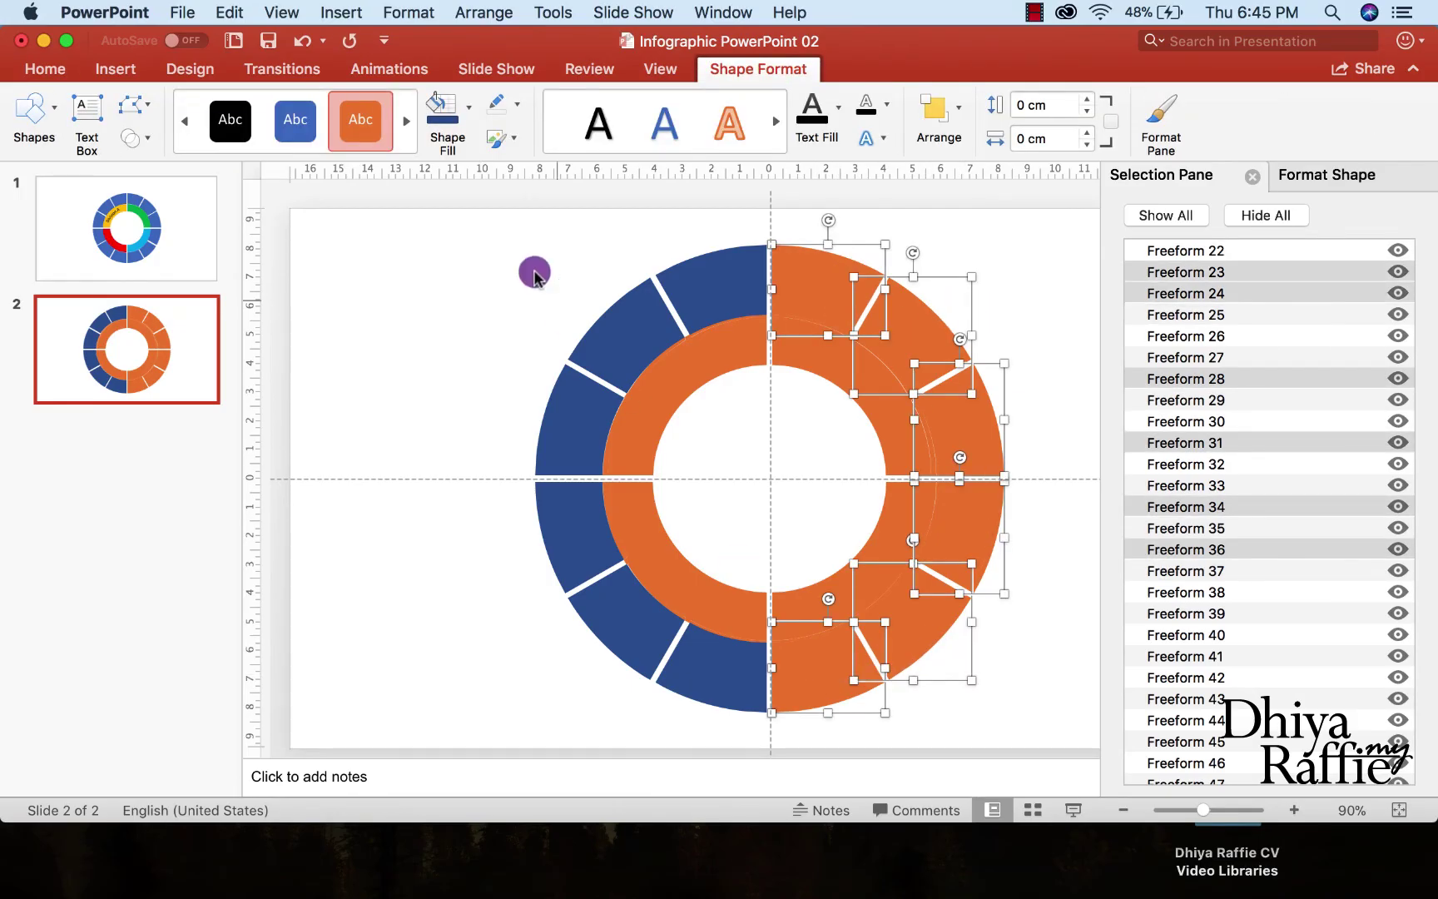
click(470, 108)
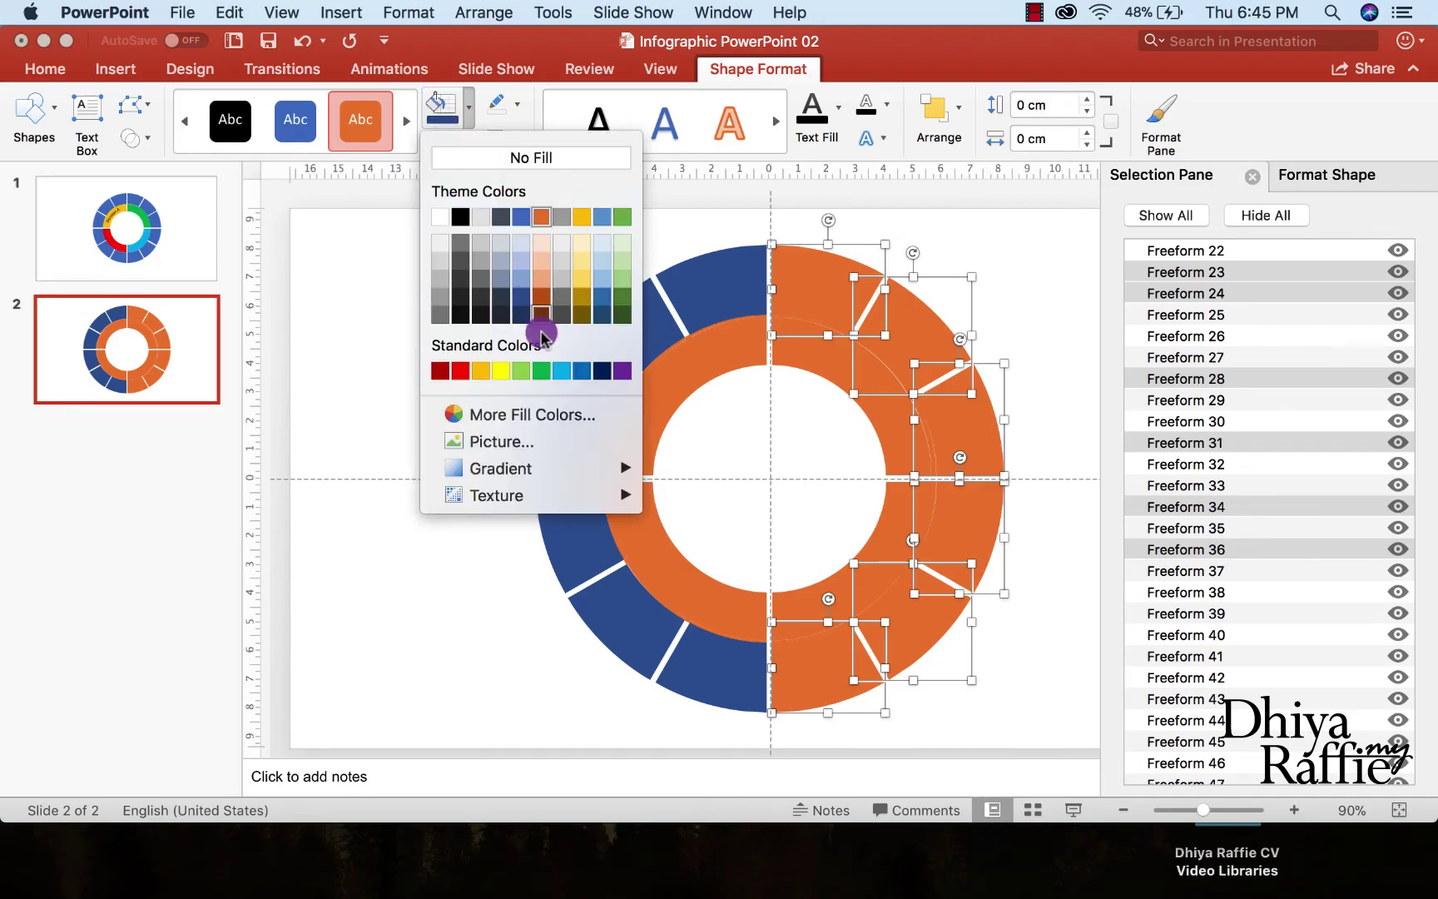
click(562, 370)
click(496, 339)
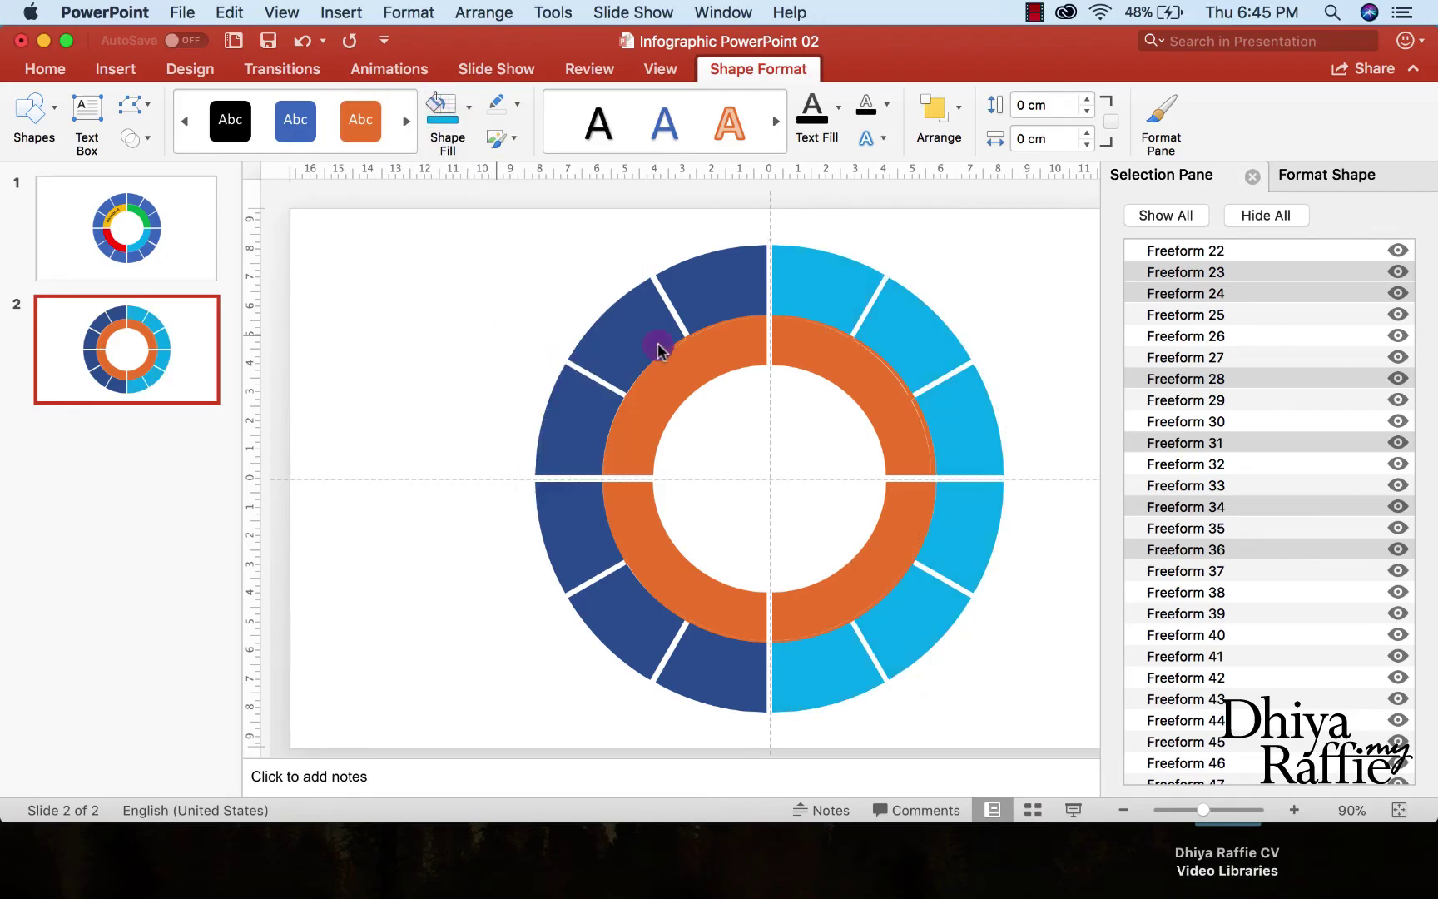
click(705, 365)
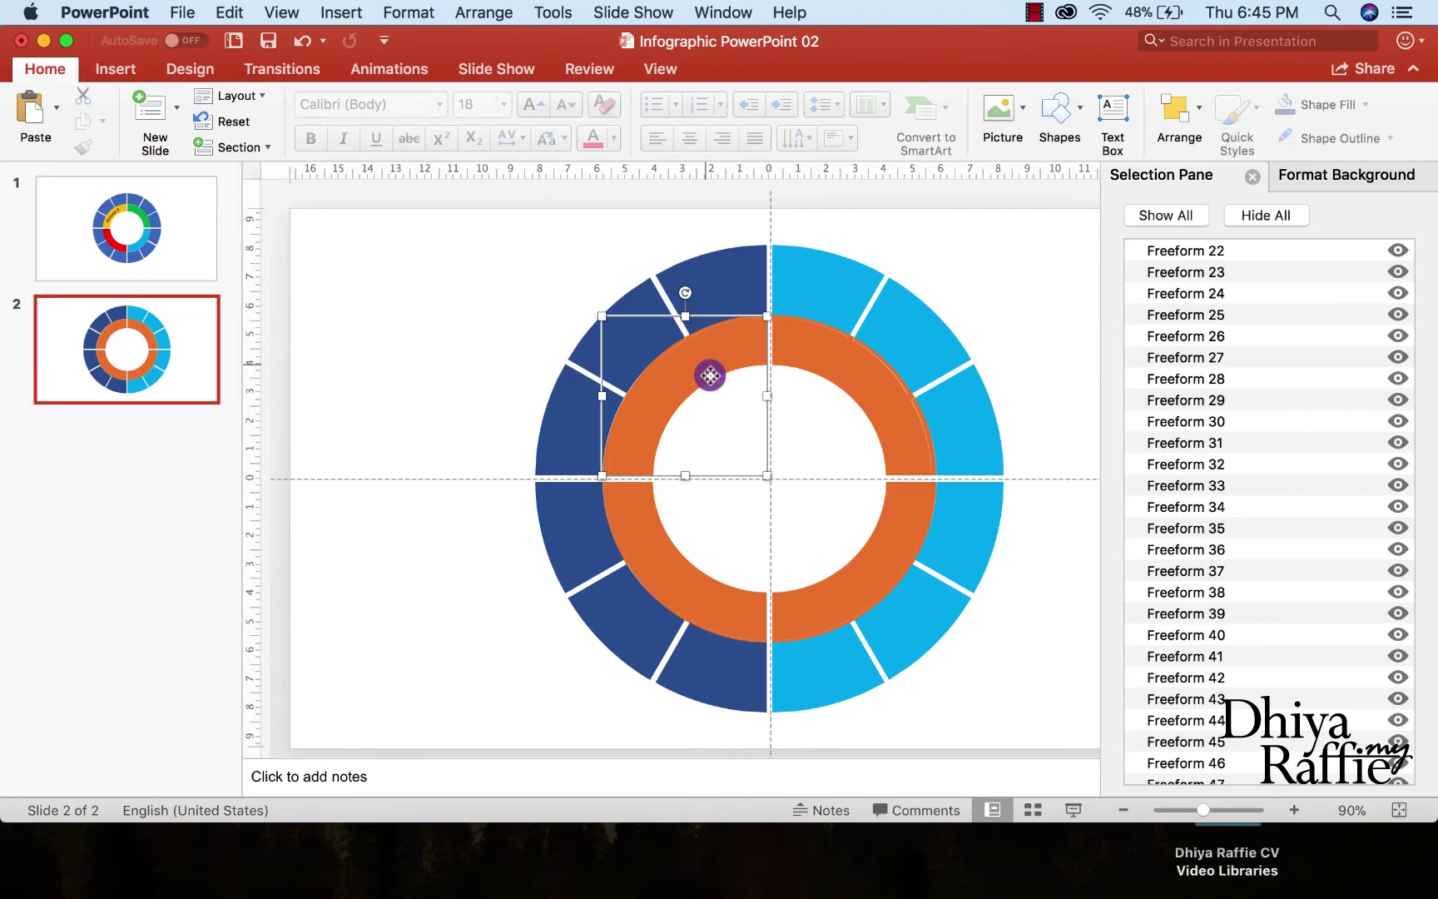
Fill the top-left inner quarter gold yellow and the top-right quarter green
drag(709, 375, 738, 418)
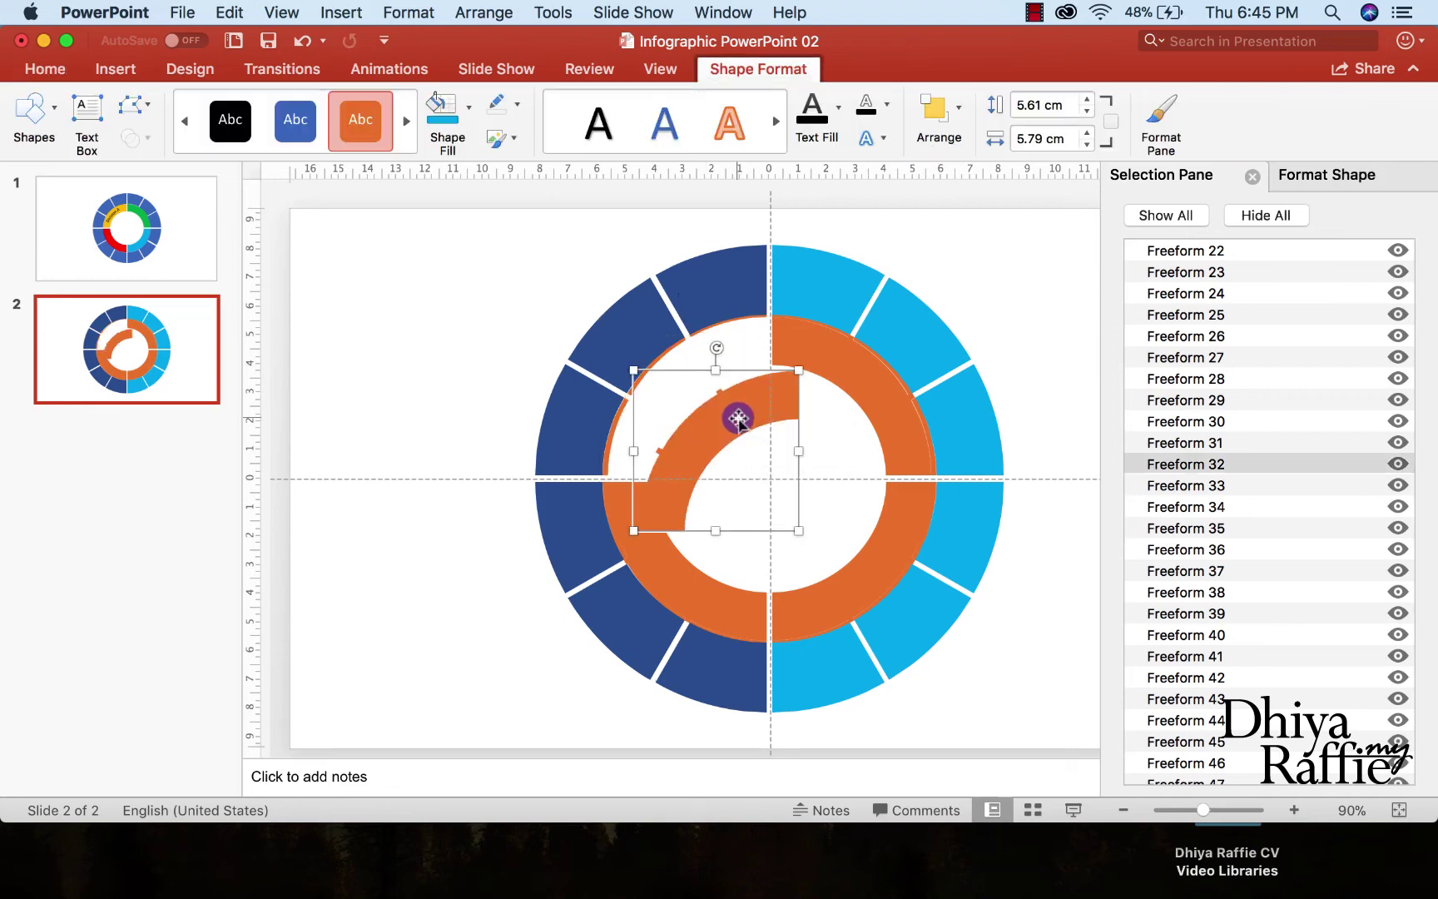
key(super+z)
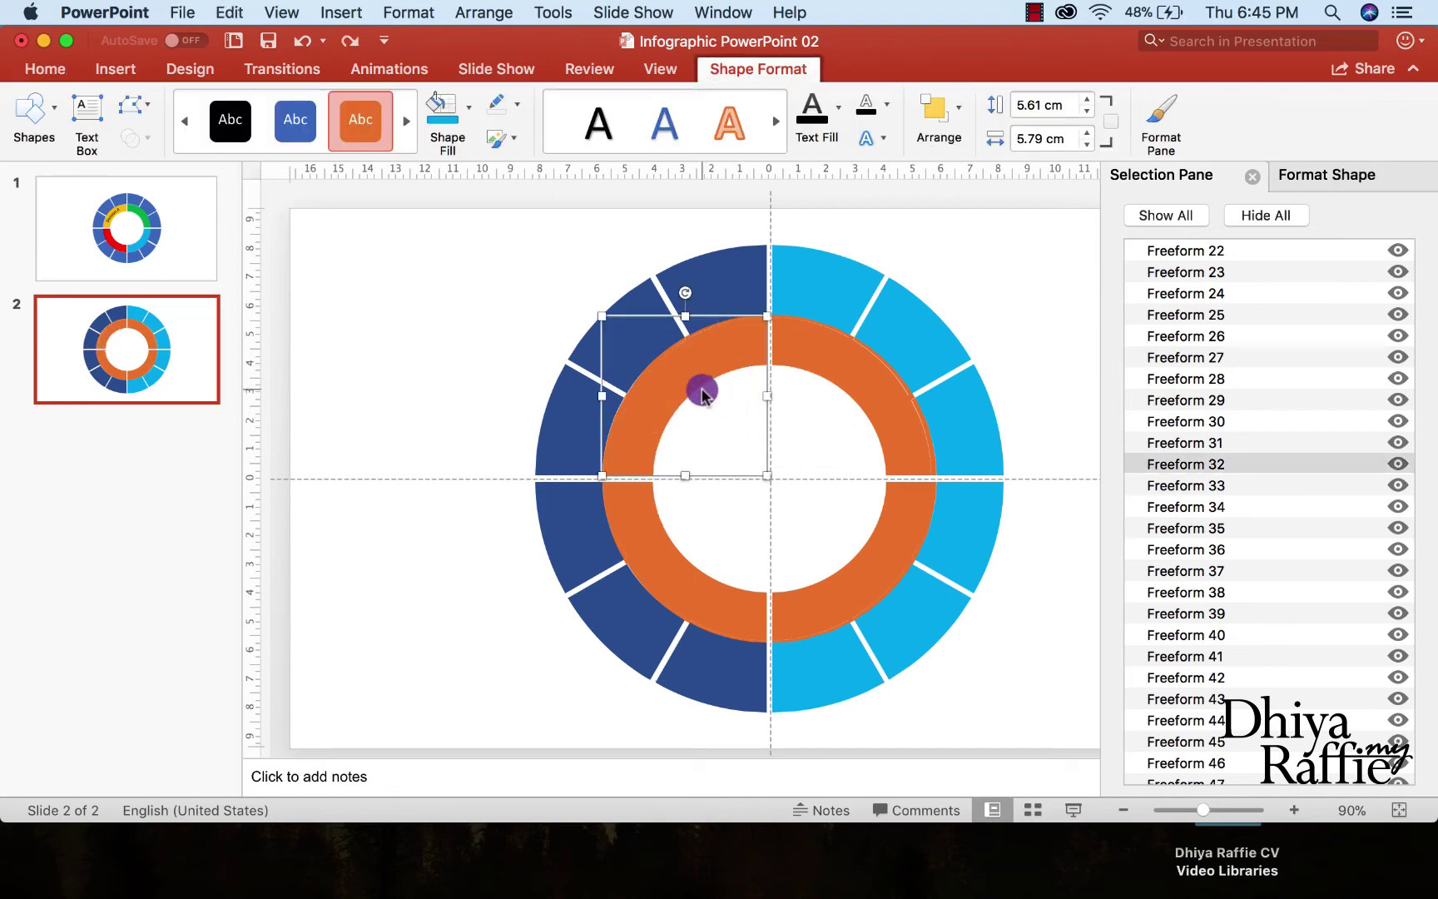
click(469, 106)
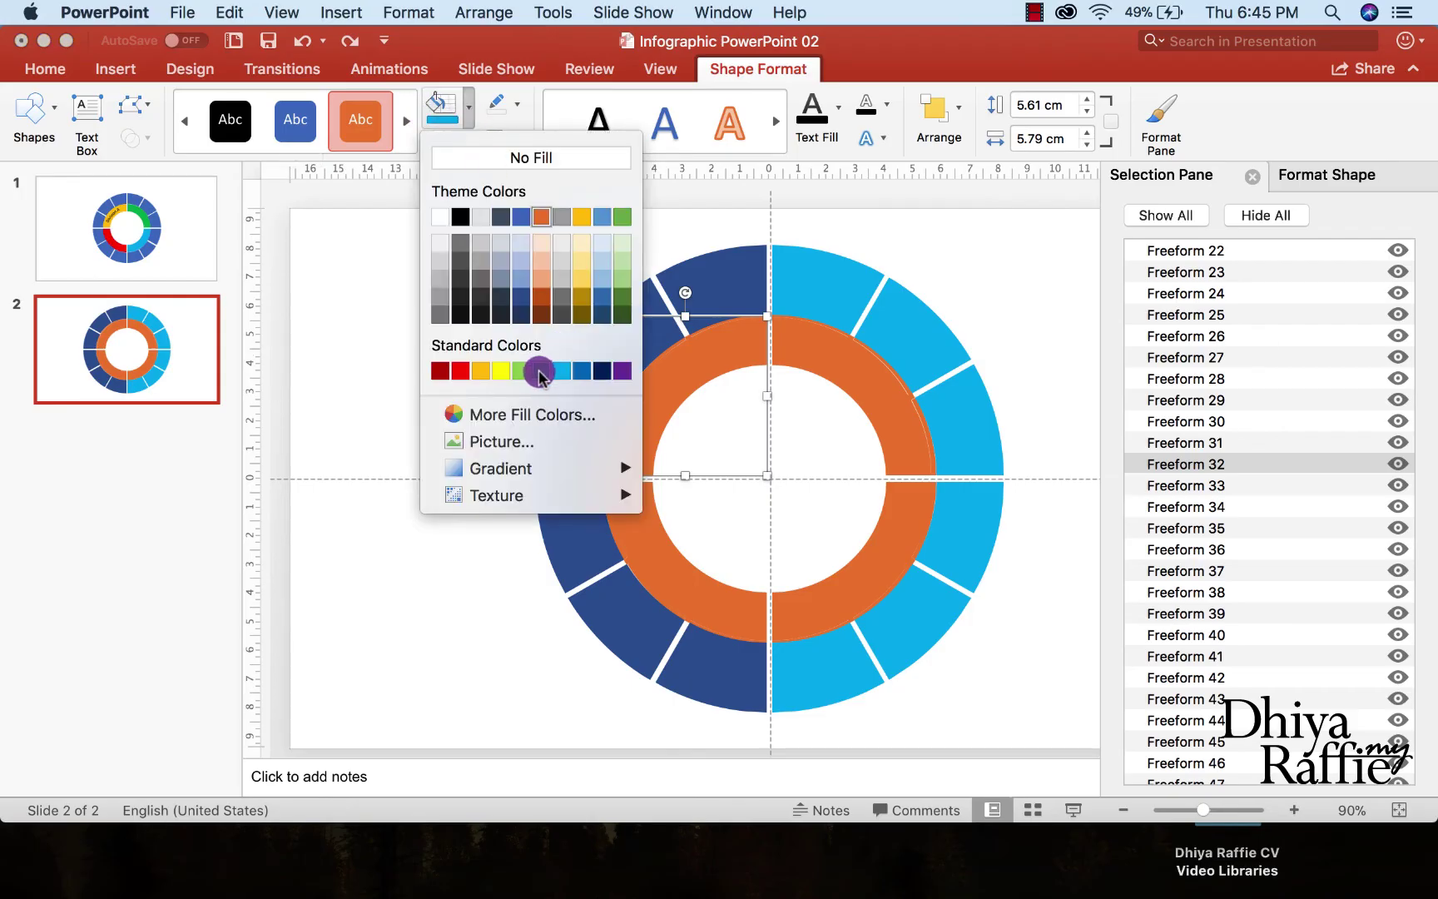
click(482, 371)
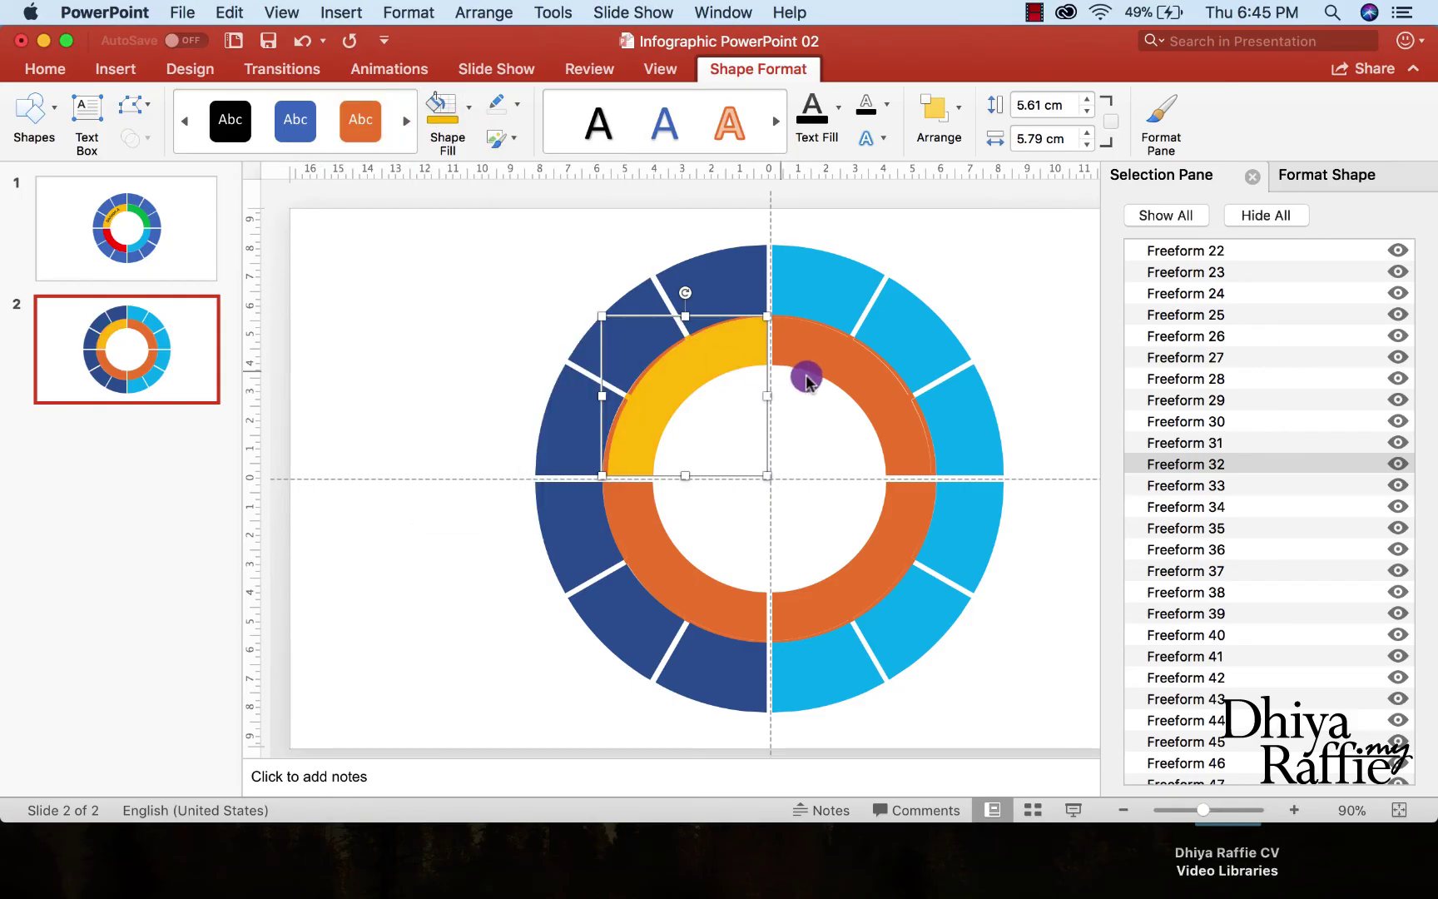
click(844, 375)
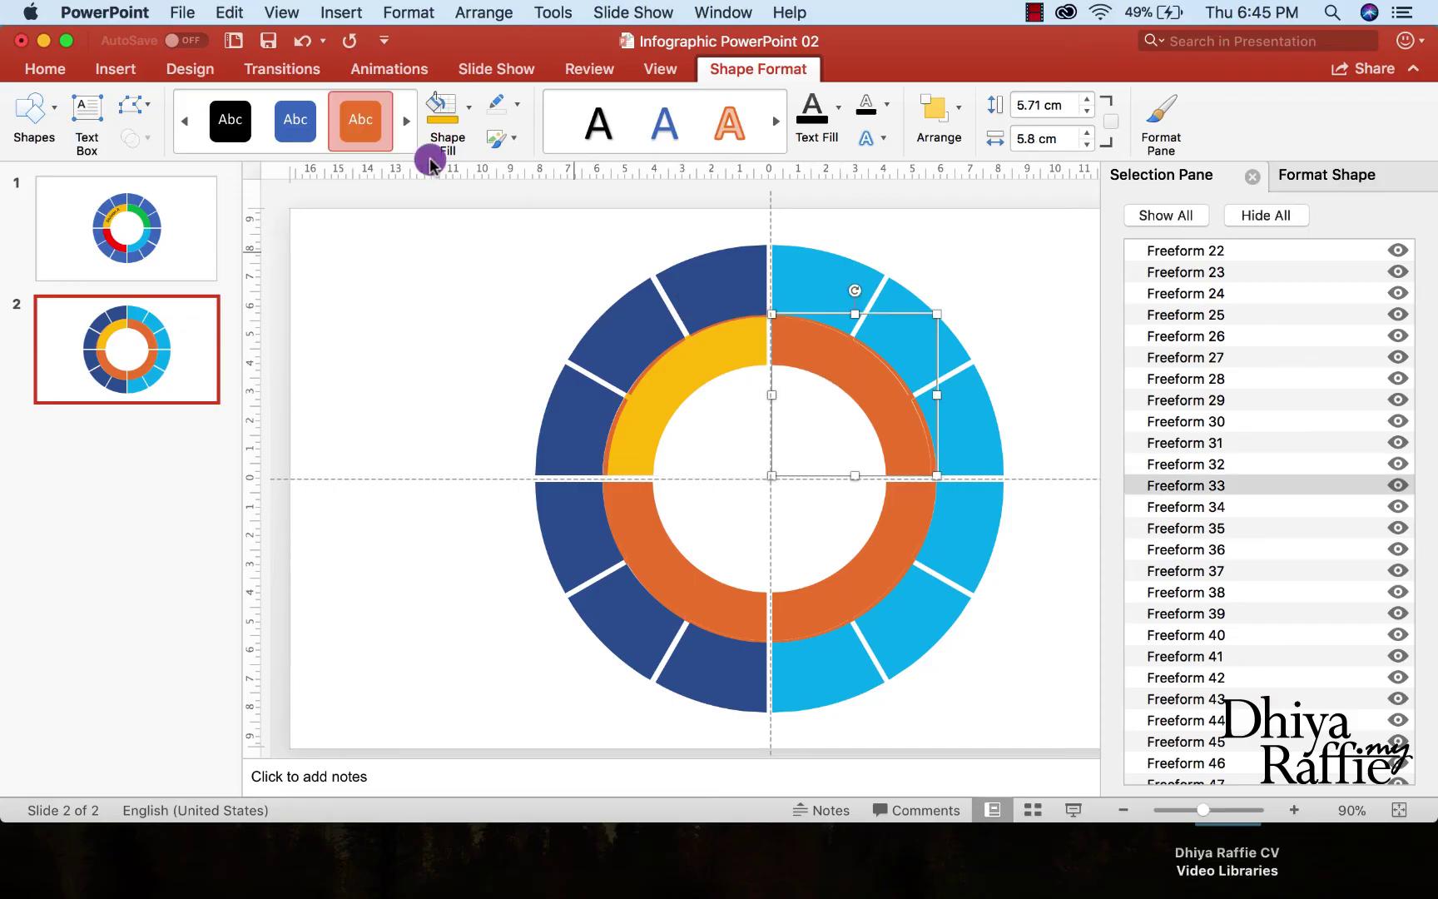
click(469, 107)
click(542, 370)
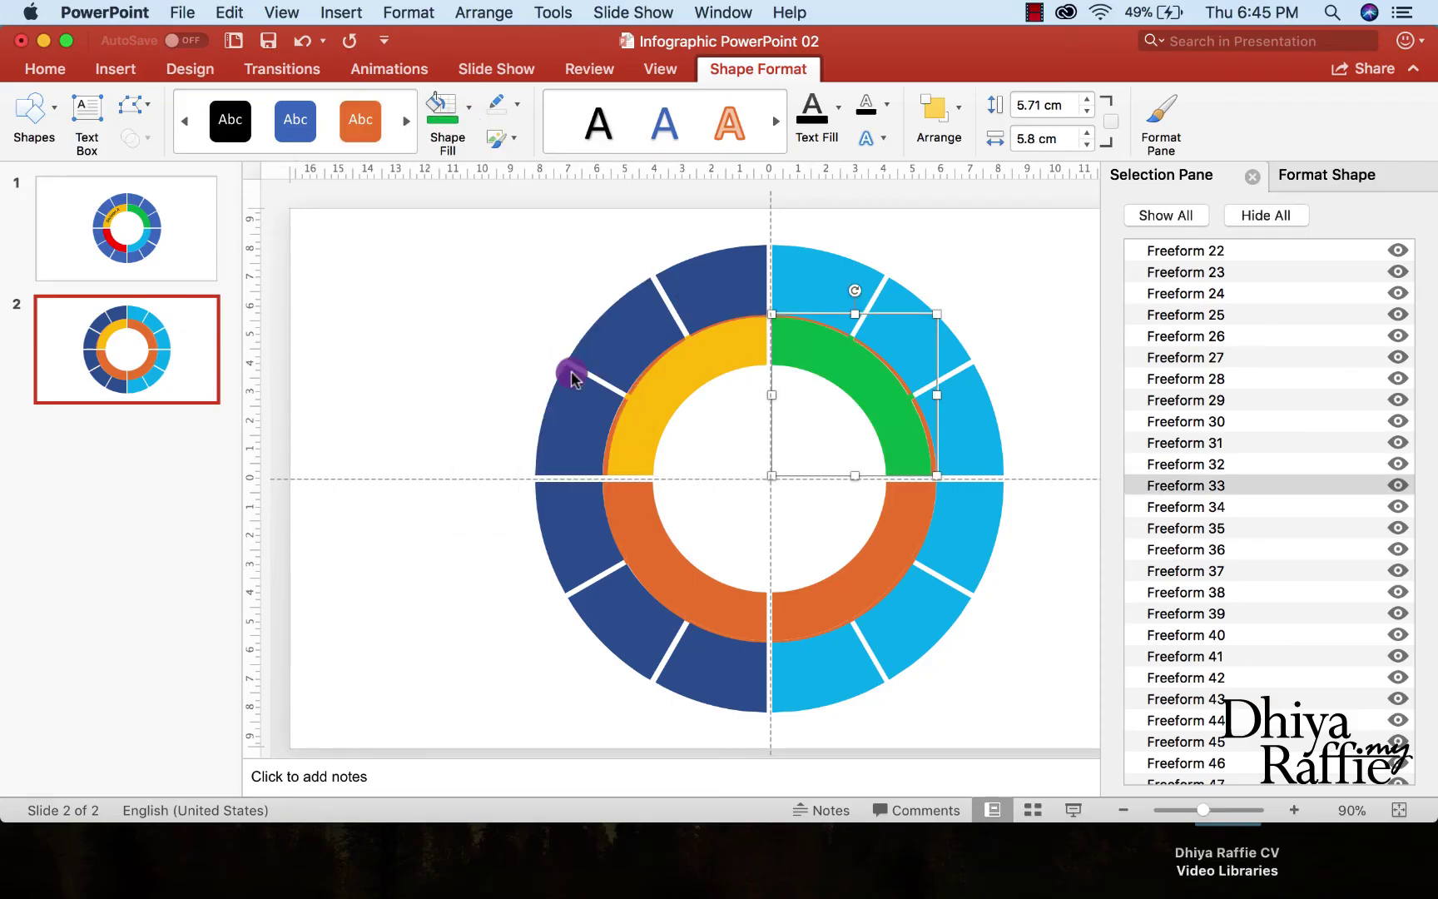
Fill the bottom-right inner quarter red and the bottom-left quarter purple
click(877, 573)
click(470, 122)
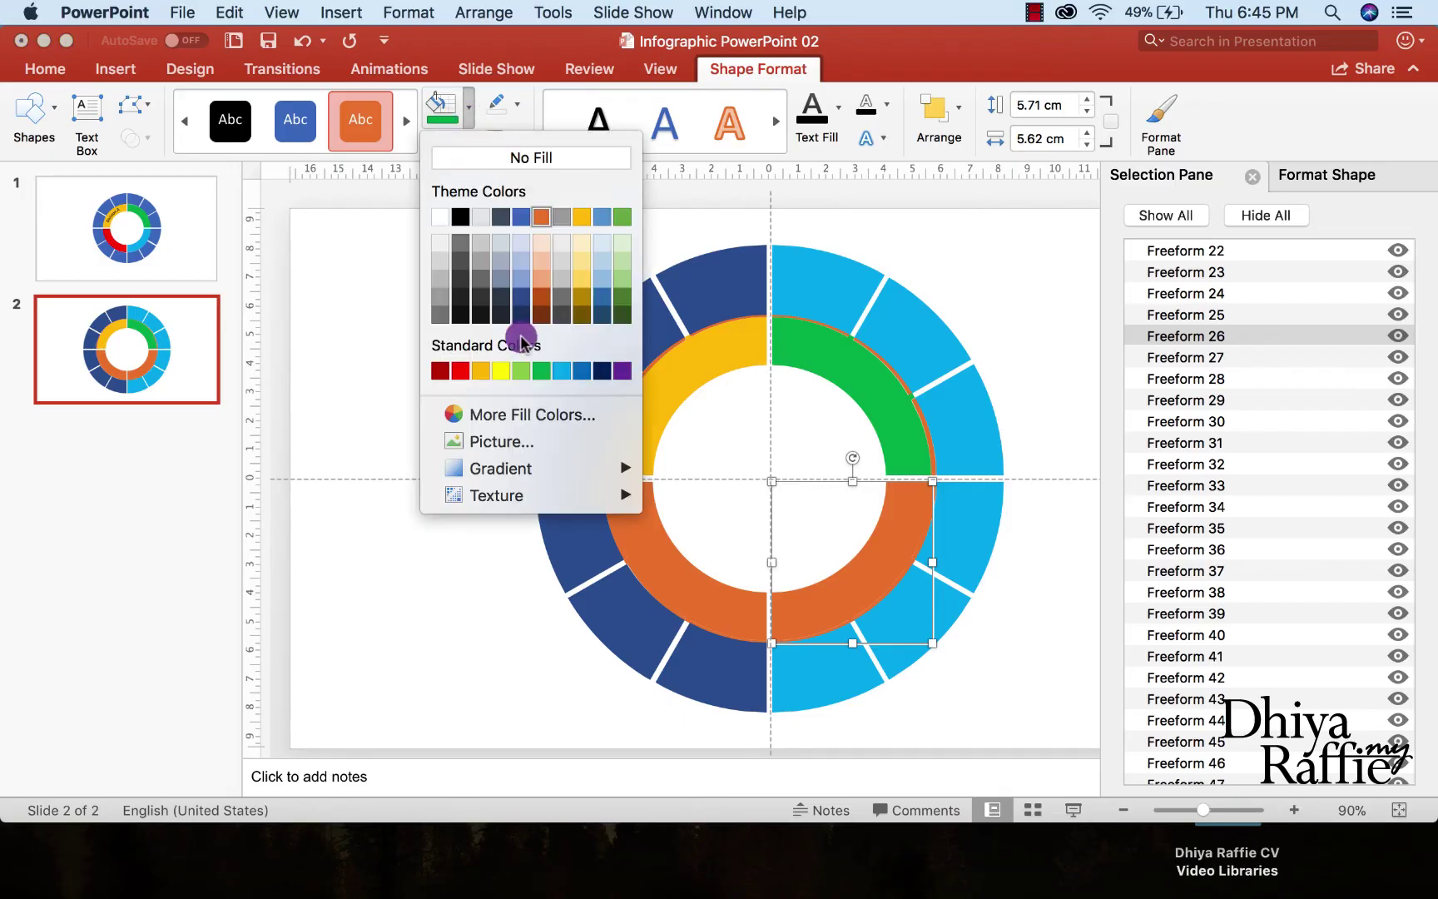
click(462, 371)
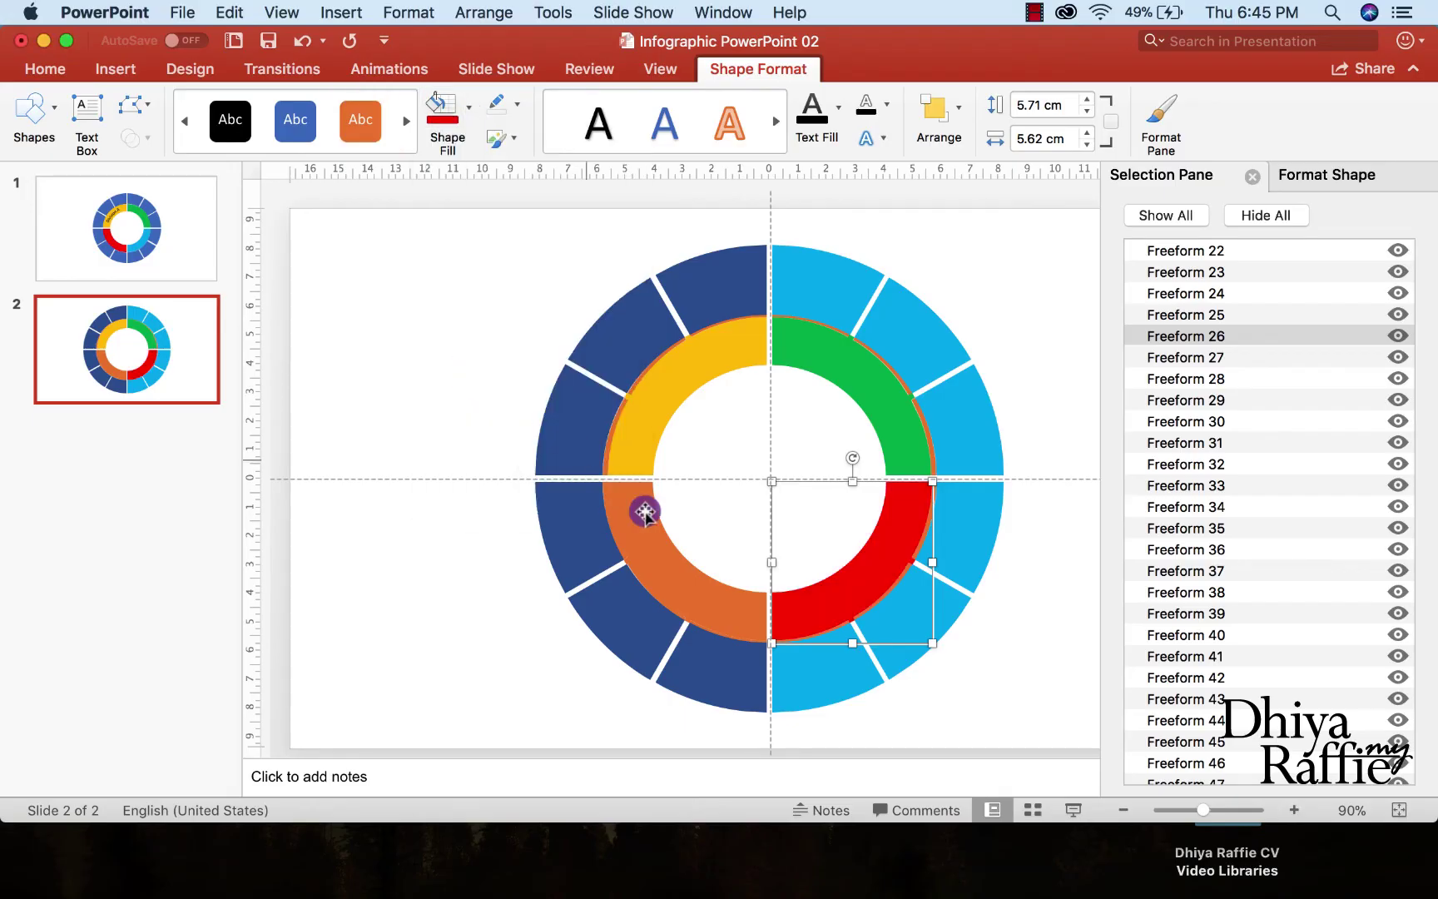
click(651, 540)
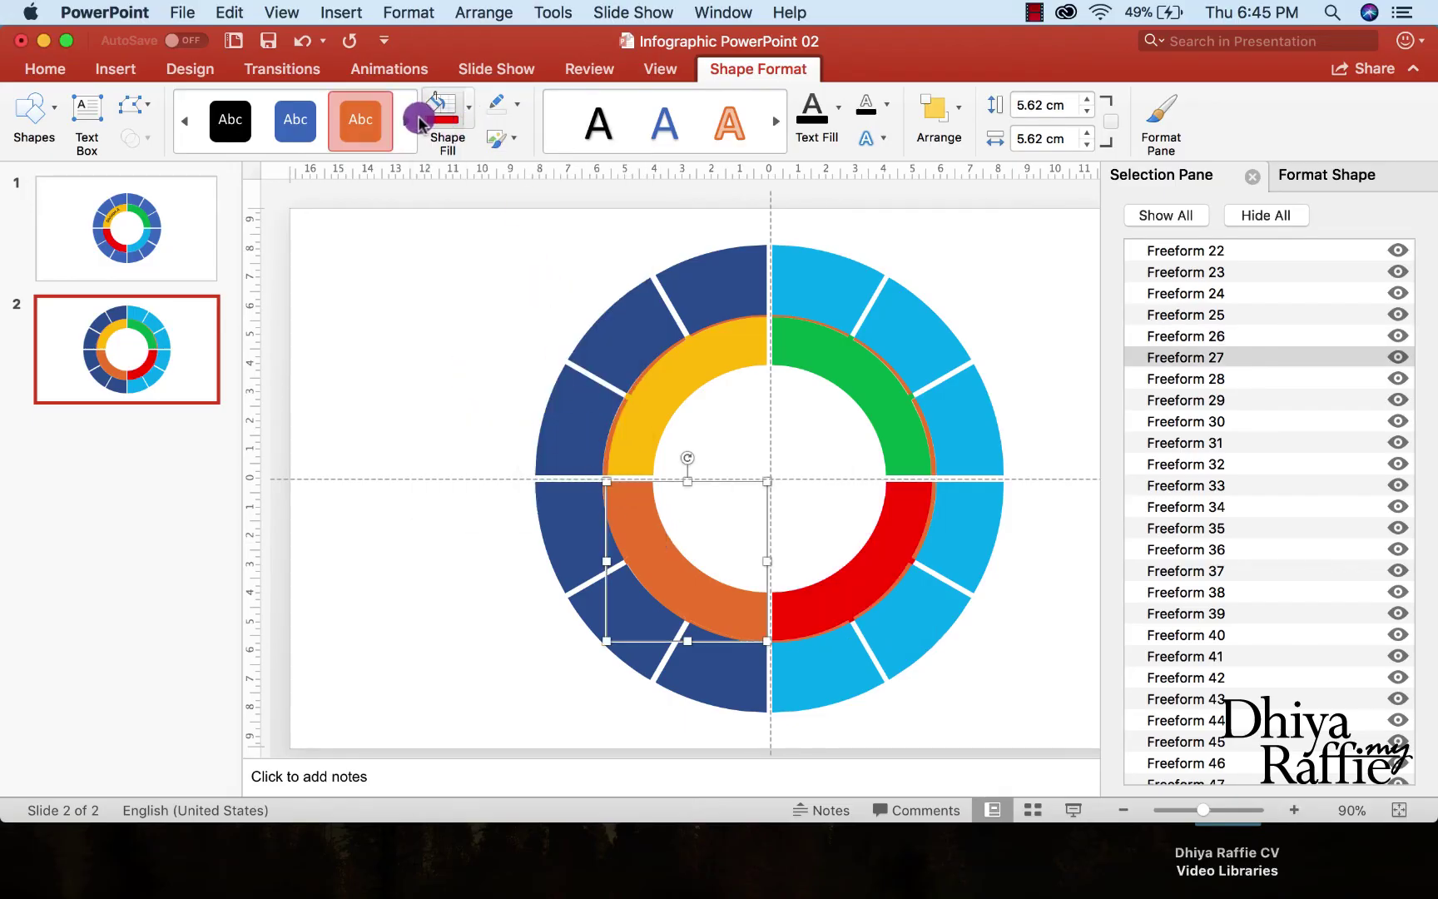
click(468, 108)
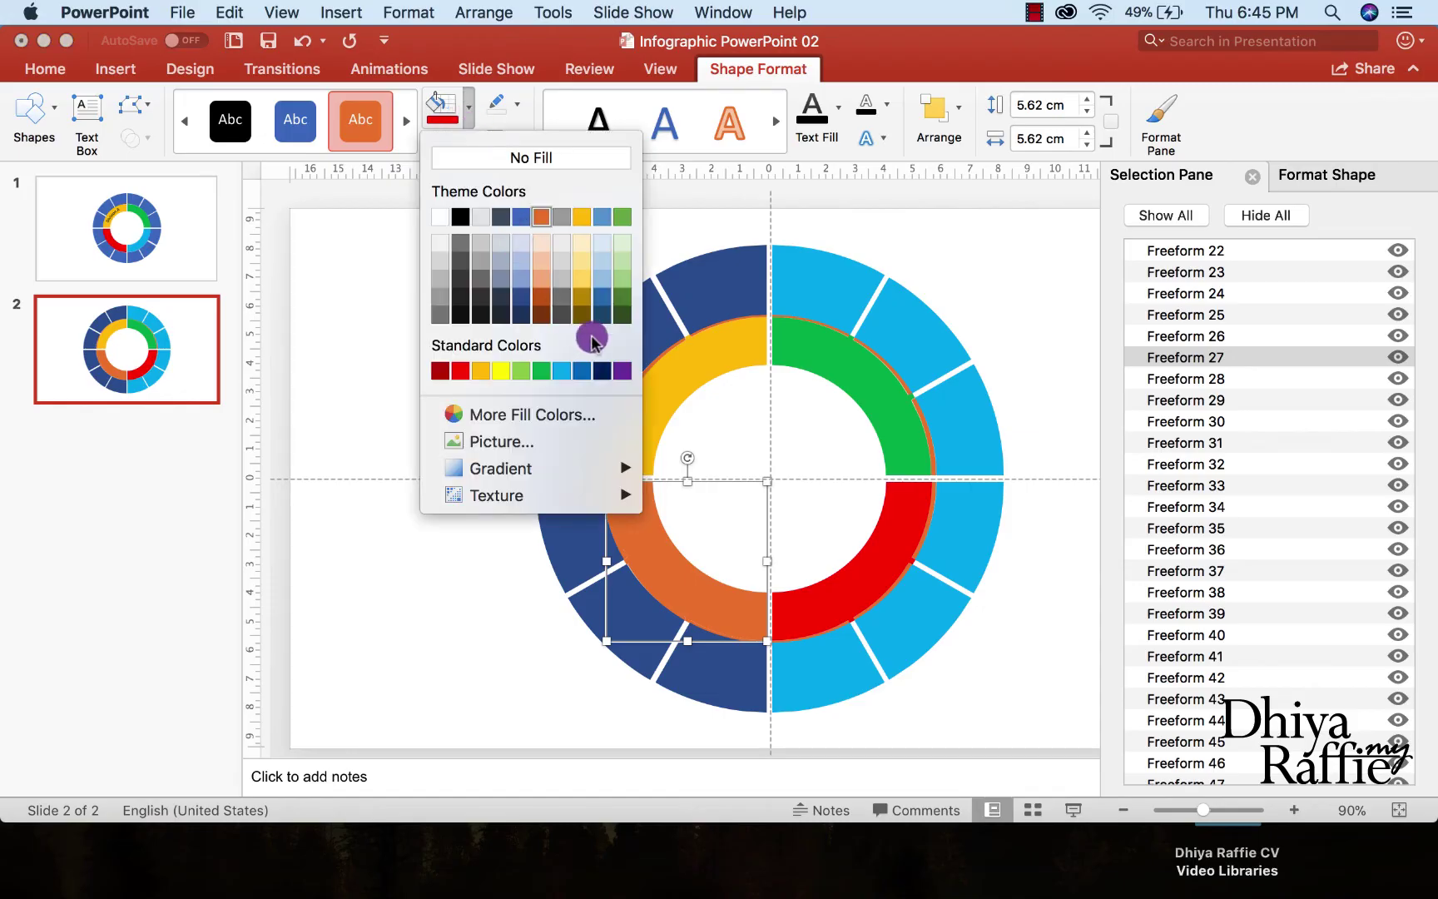
click(619, 375)
click(505, 398)
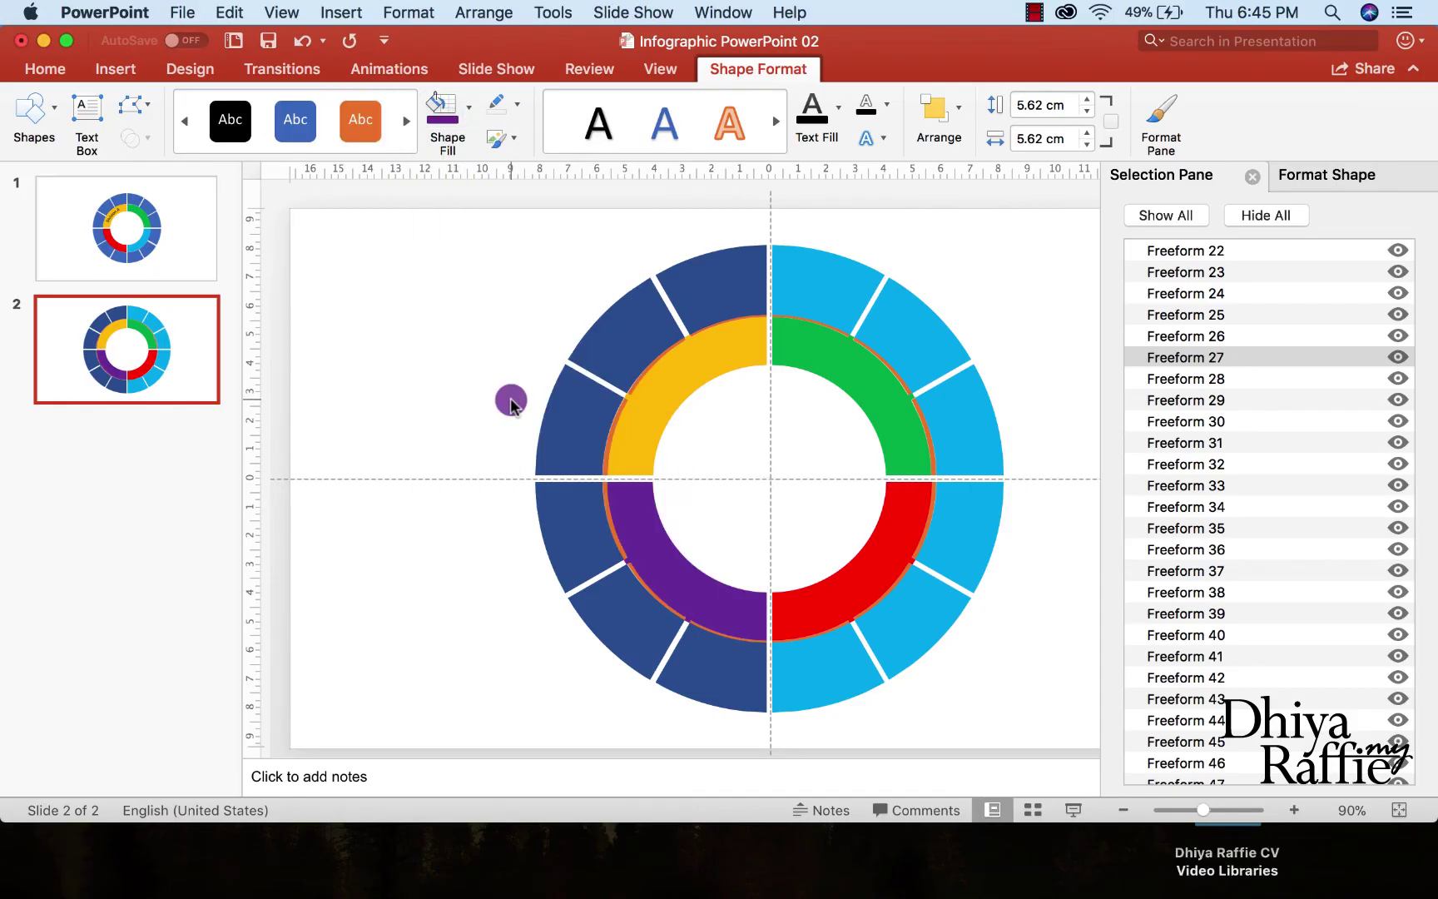
Zoom to 110% and inspect the small shapes around the yellow segment's top
click(1294, 810)
click(1293, 810)
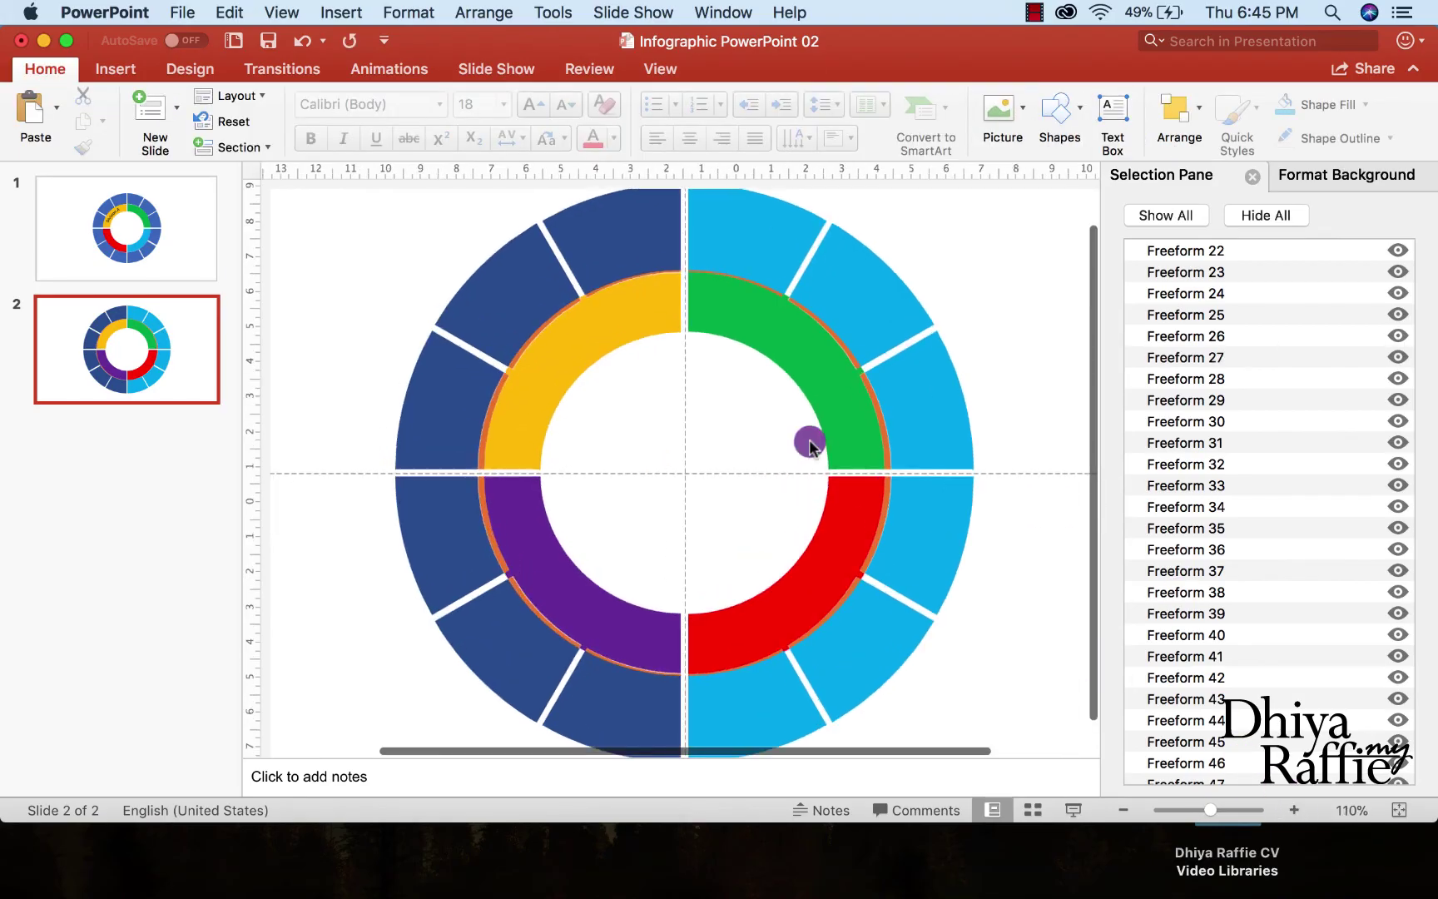
click(611, 287)
click(601, 283)
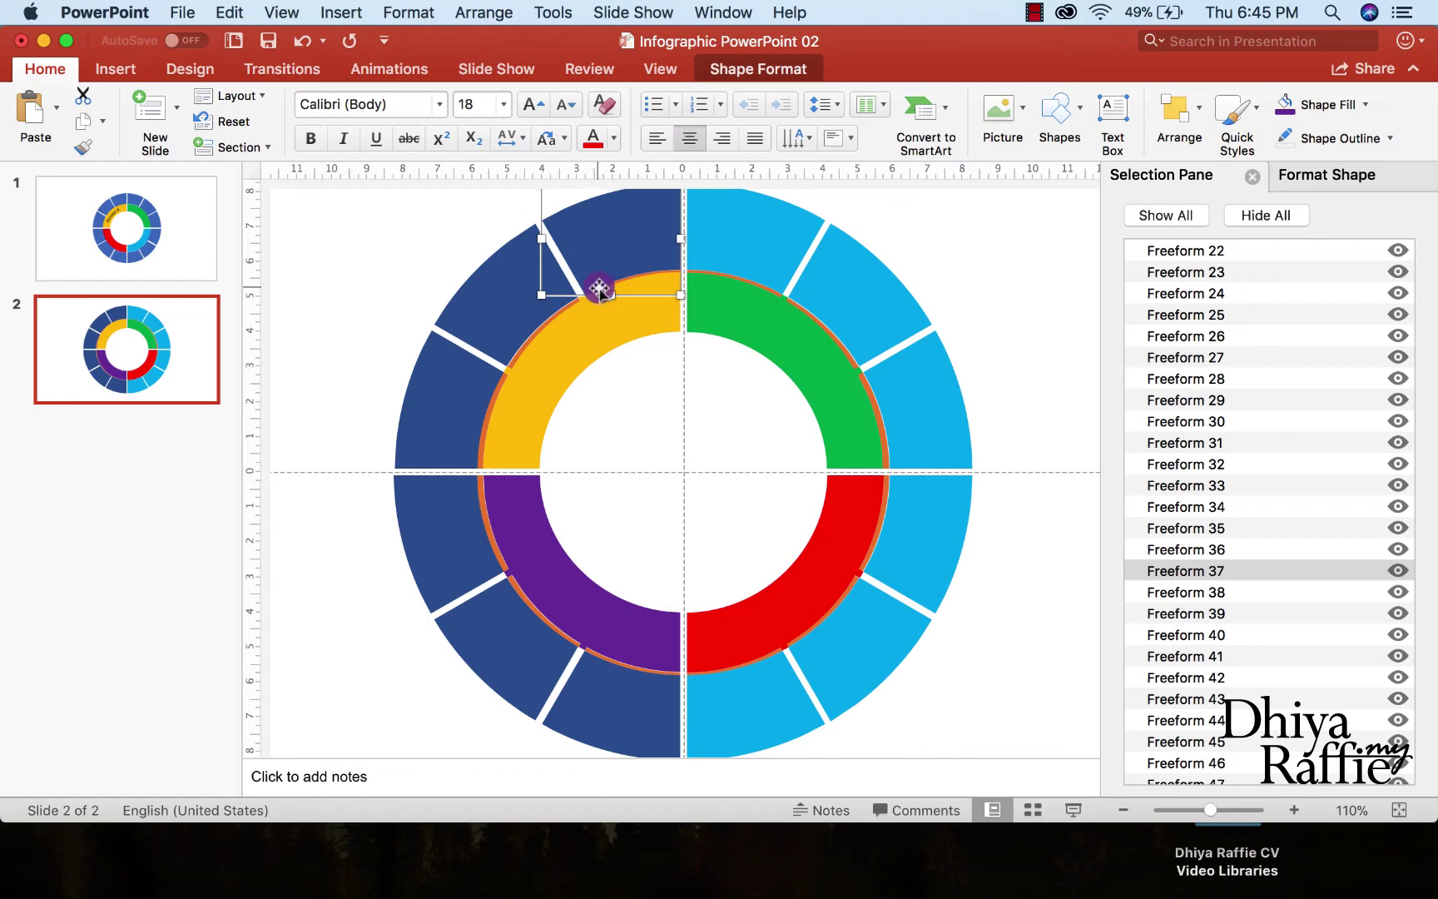
click(599, 288)
key(Escape)
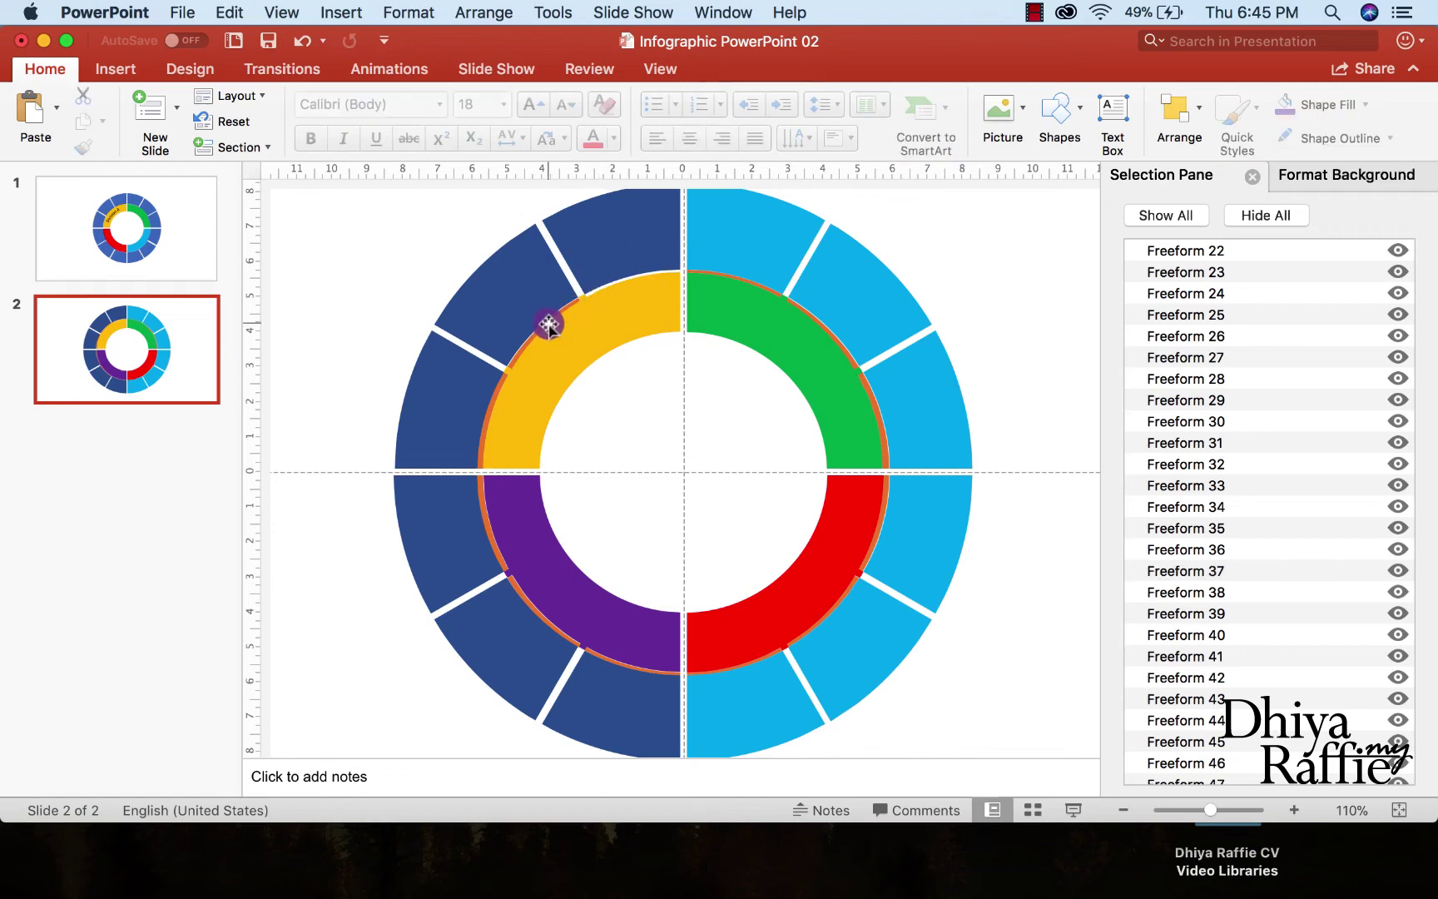
click(546, 321)
key(Escape)
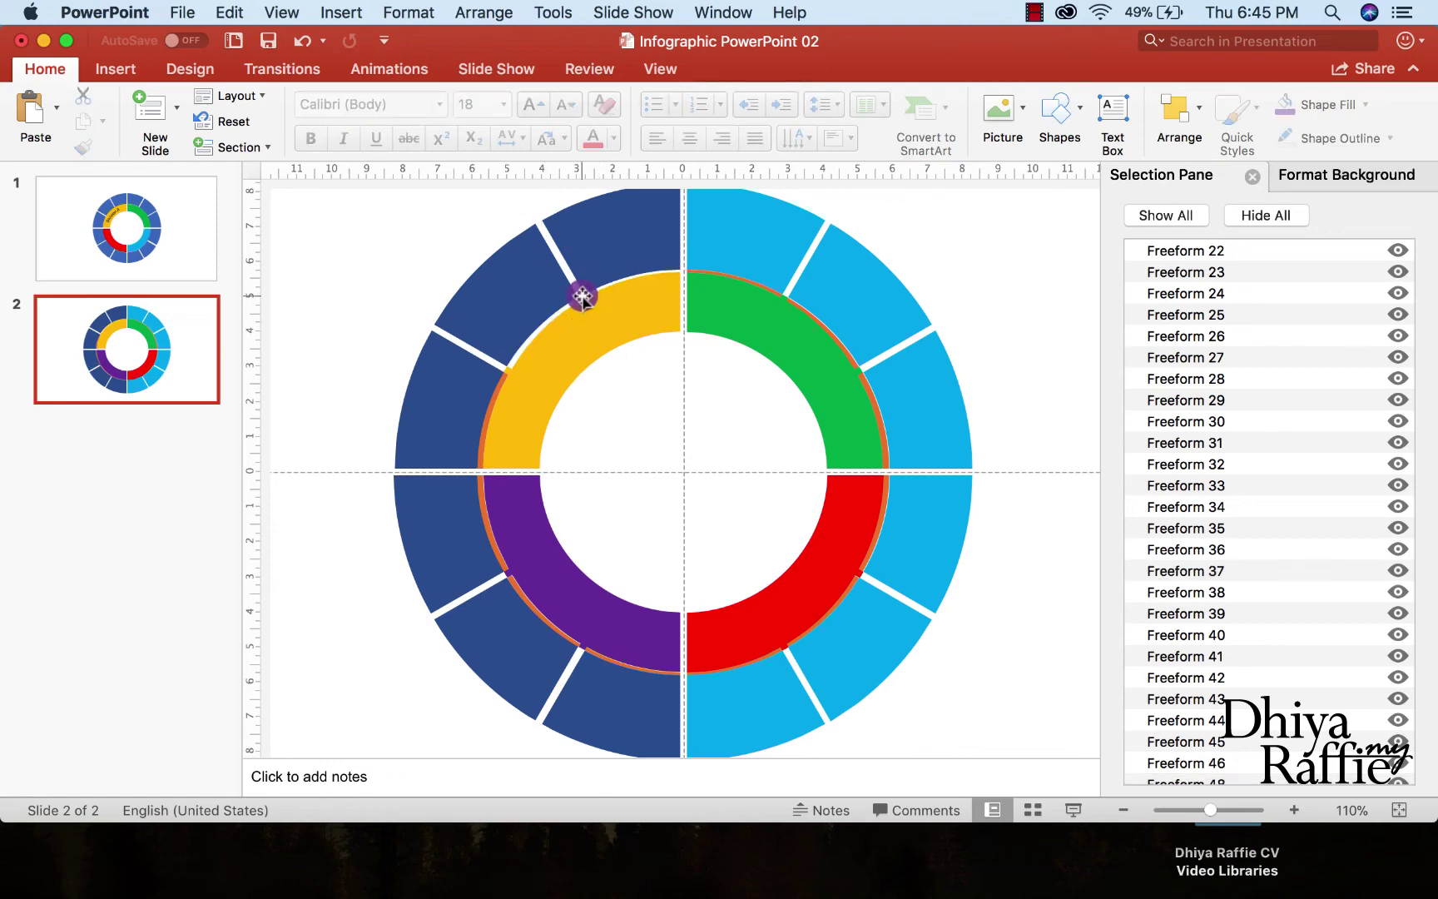
Undo recent changes and reposition the small shape near the yellow segment
click(638, 314)
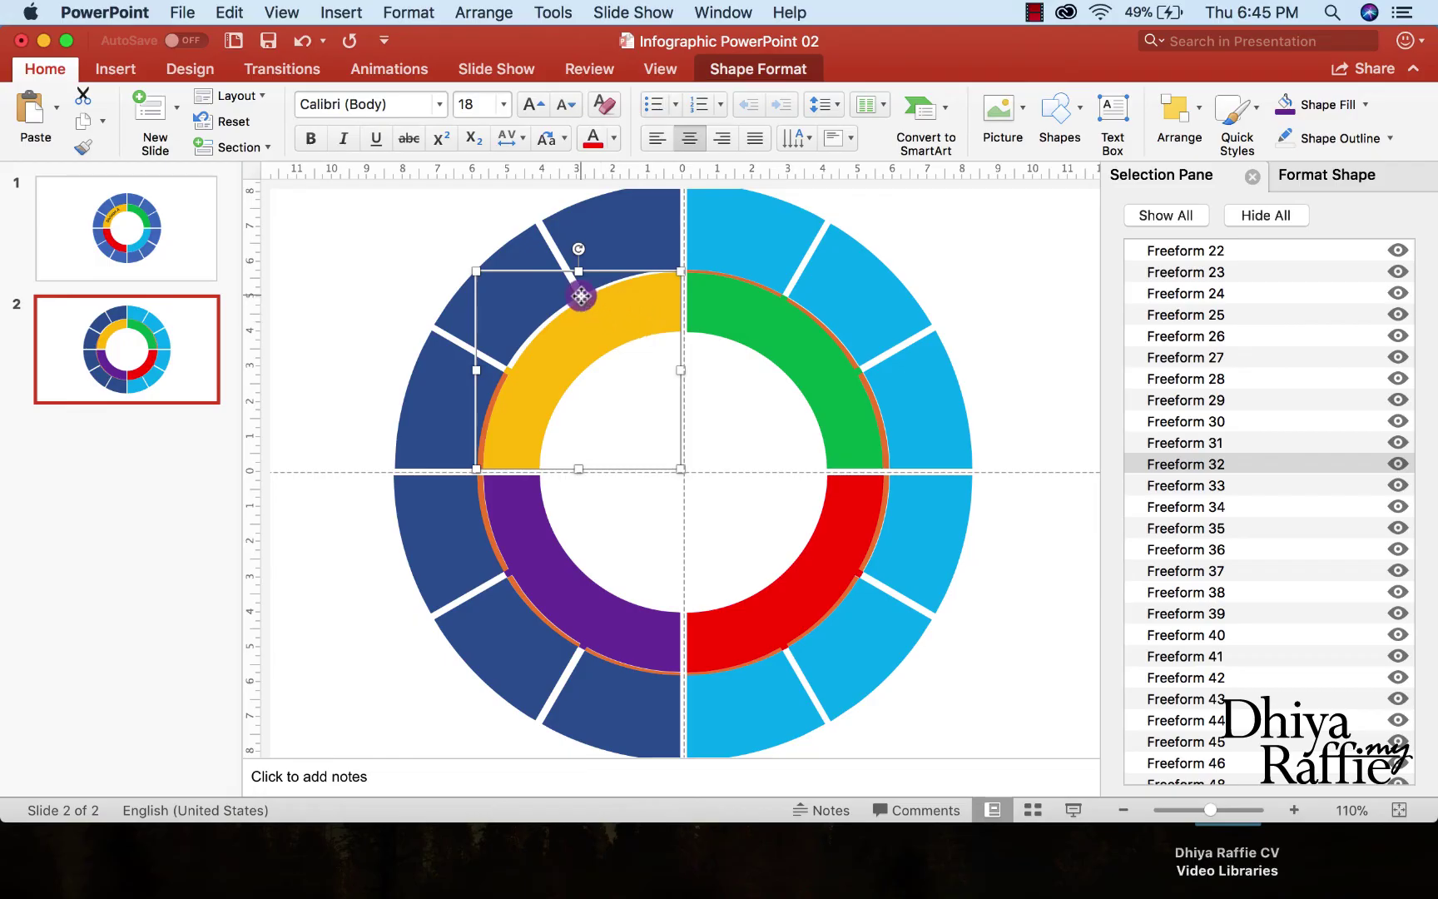
key(super+z)
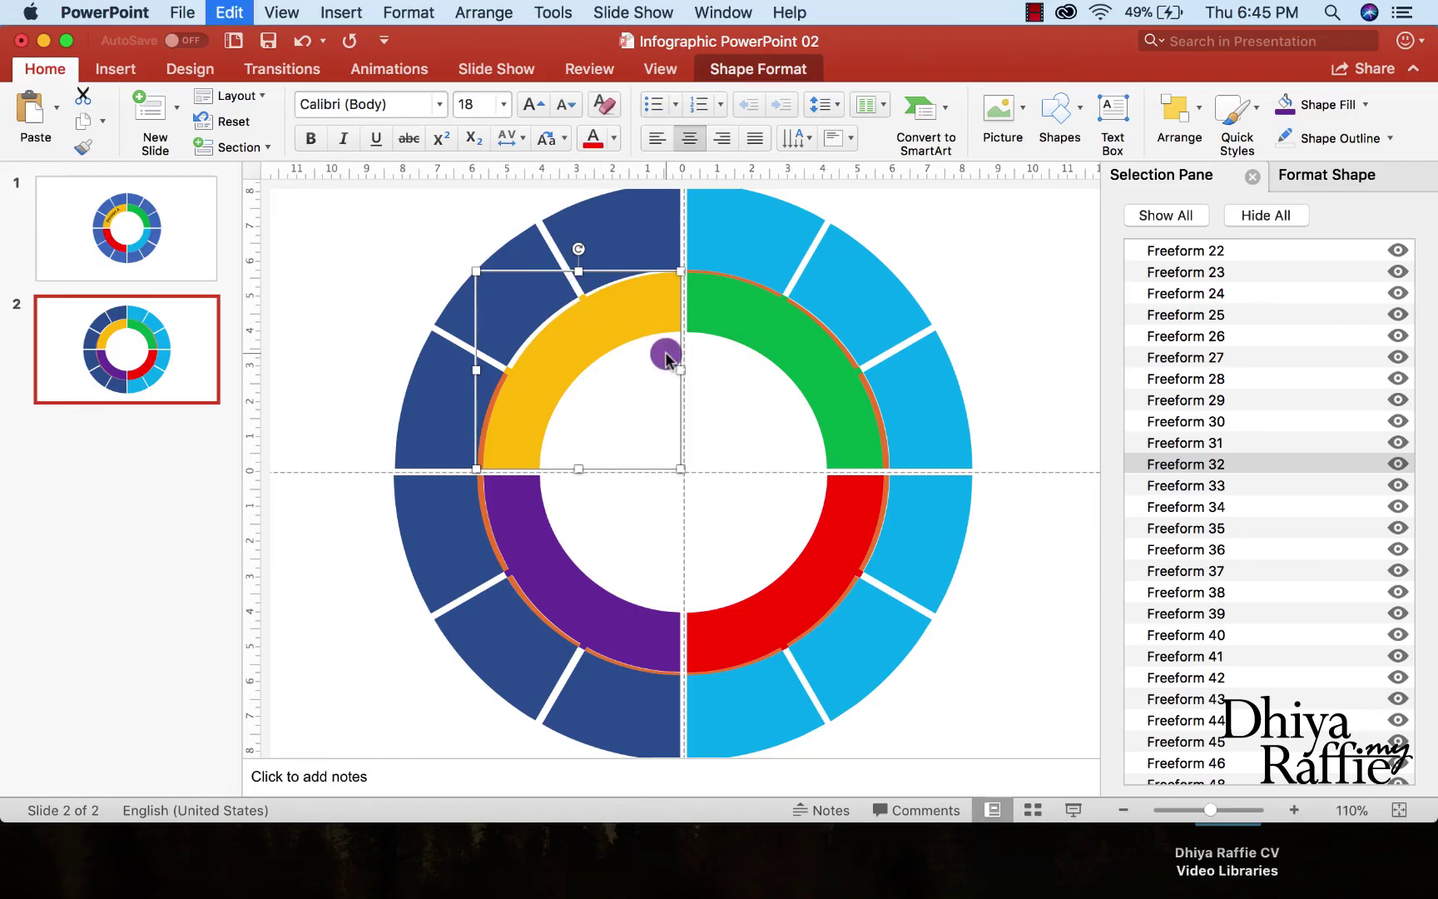
click(372, 244)
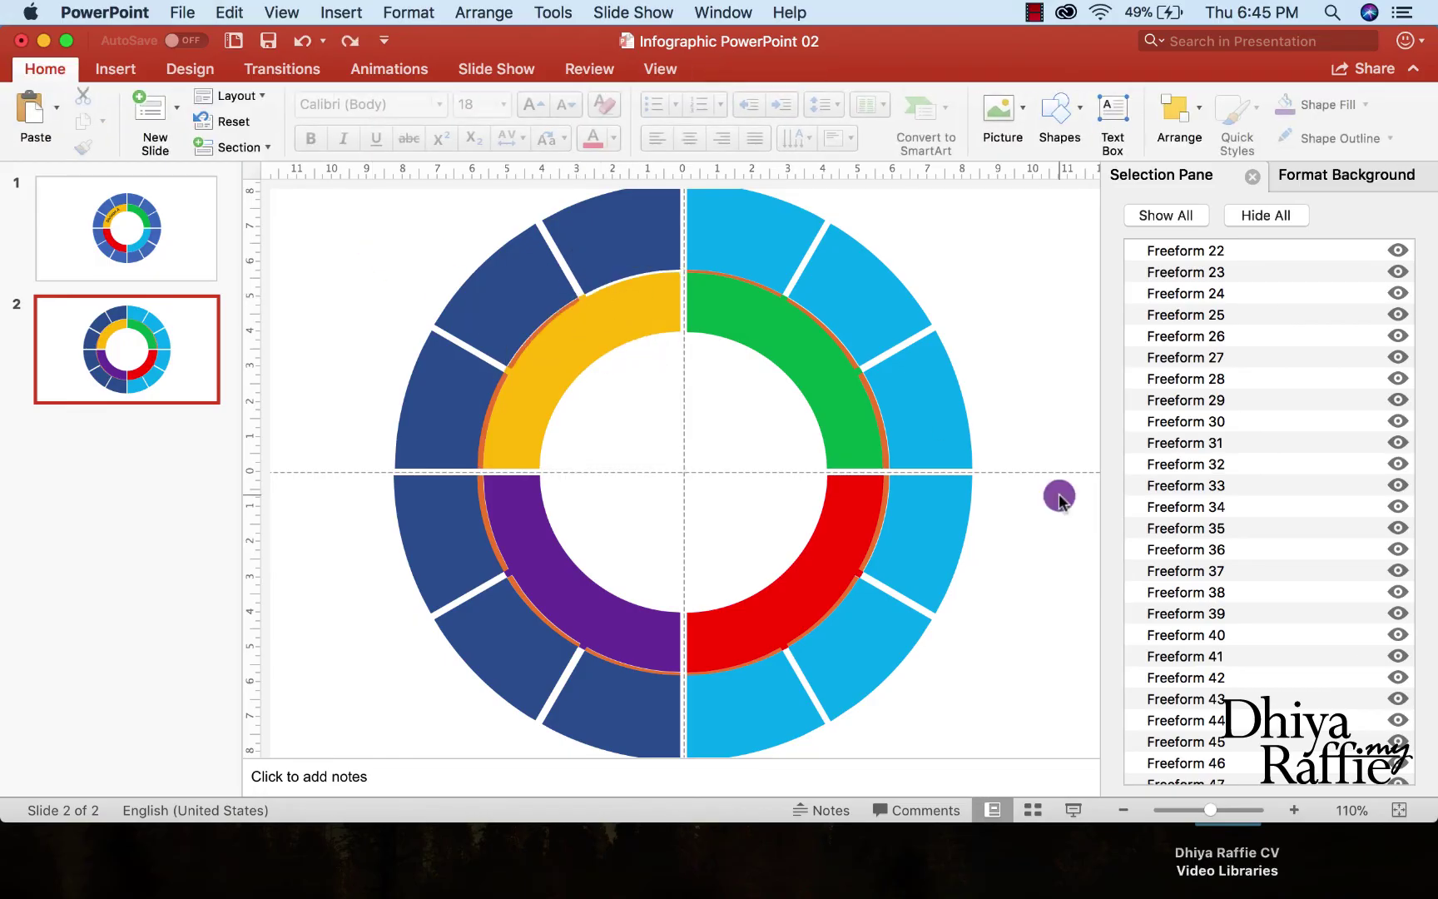
key(super+z)
key(super+z)
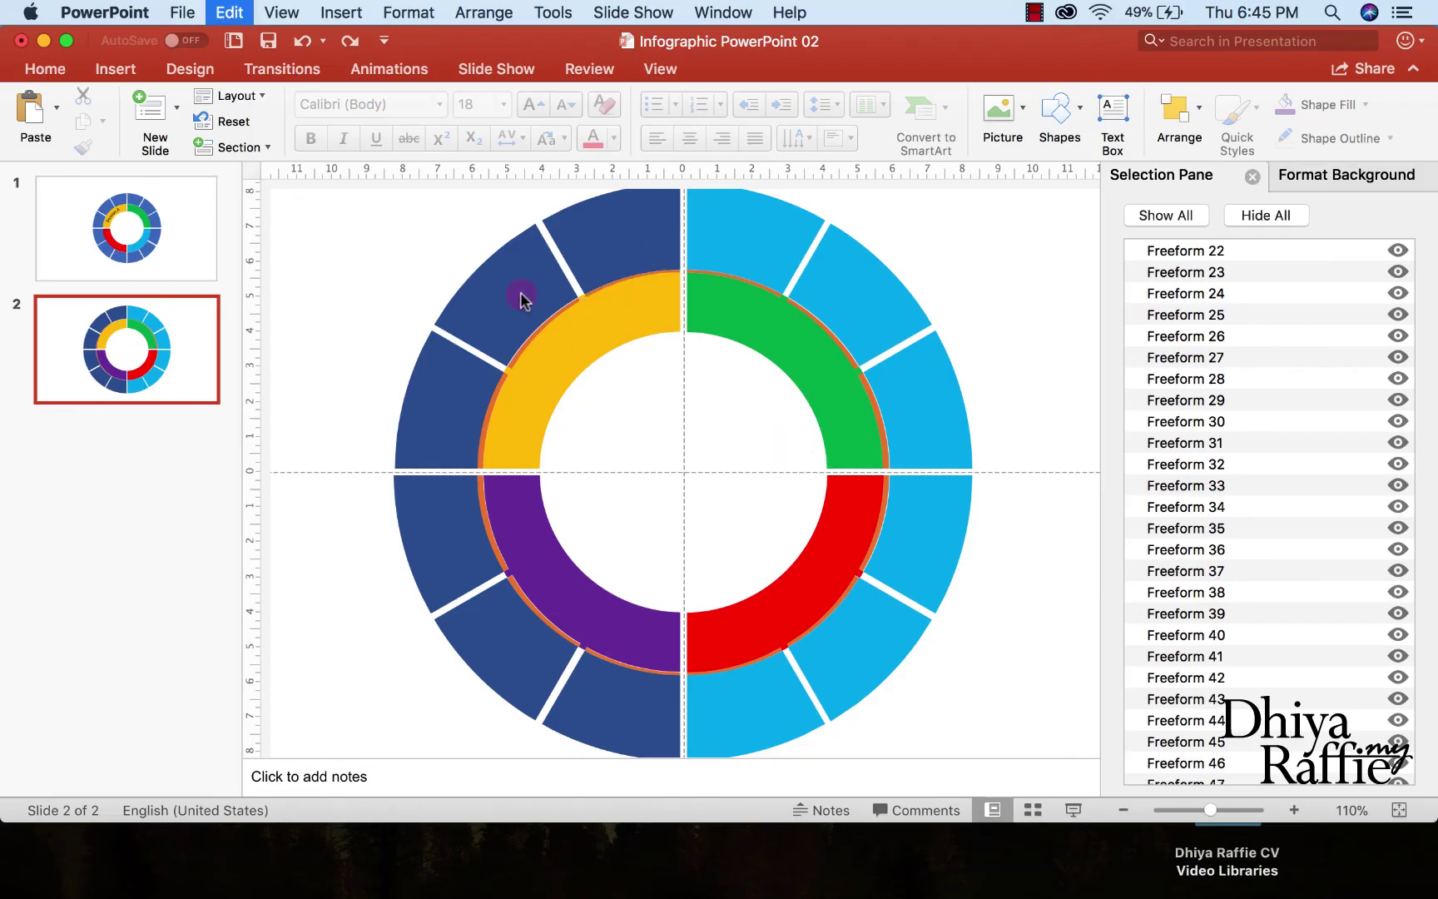
click(545, 323)
drag(544, 325, 491, 400)
key(Escape)
key(Escape)
Delete the leftover orange arcs beside and below the purple segment
click(487, 541)
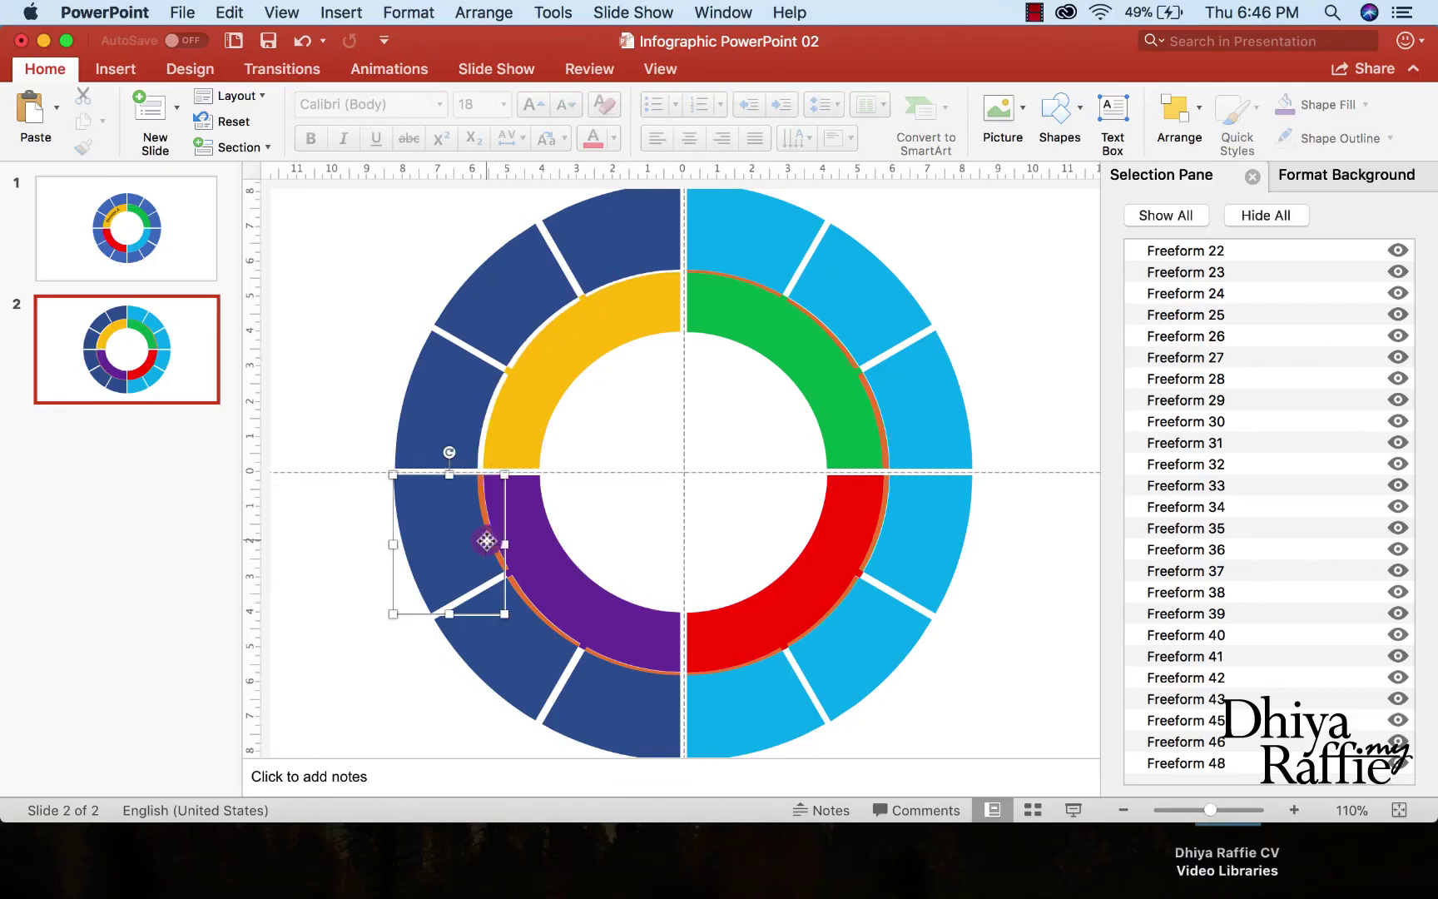
click(485, 500)
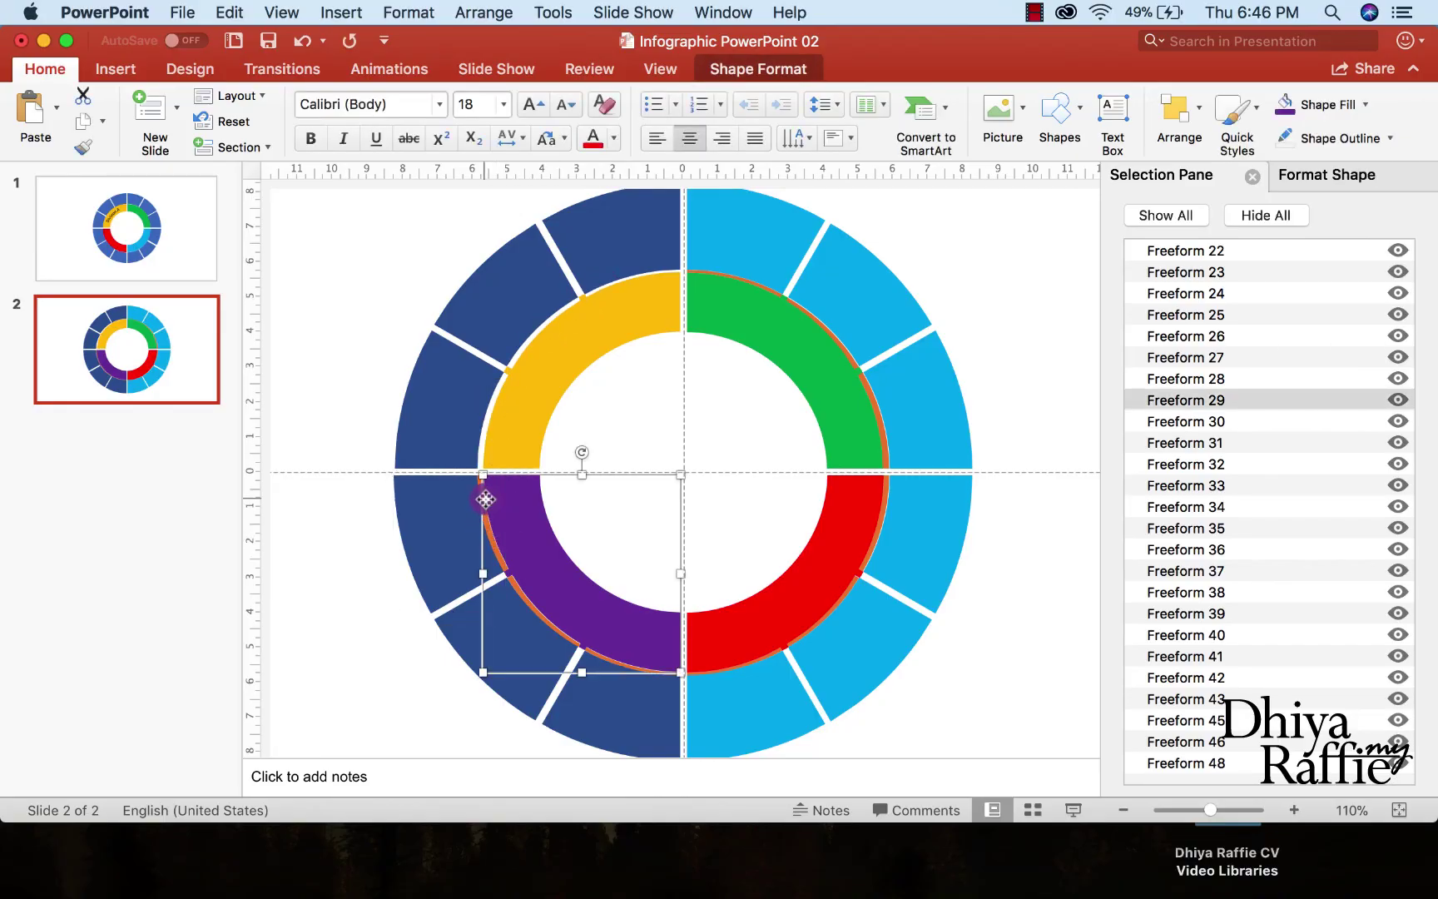
click(475, 490)
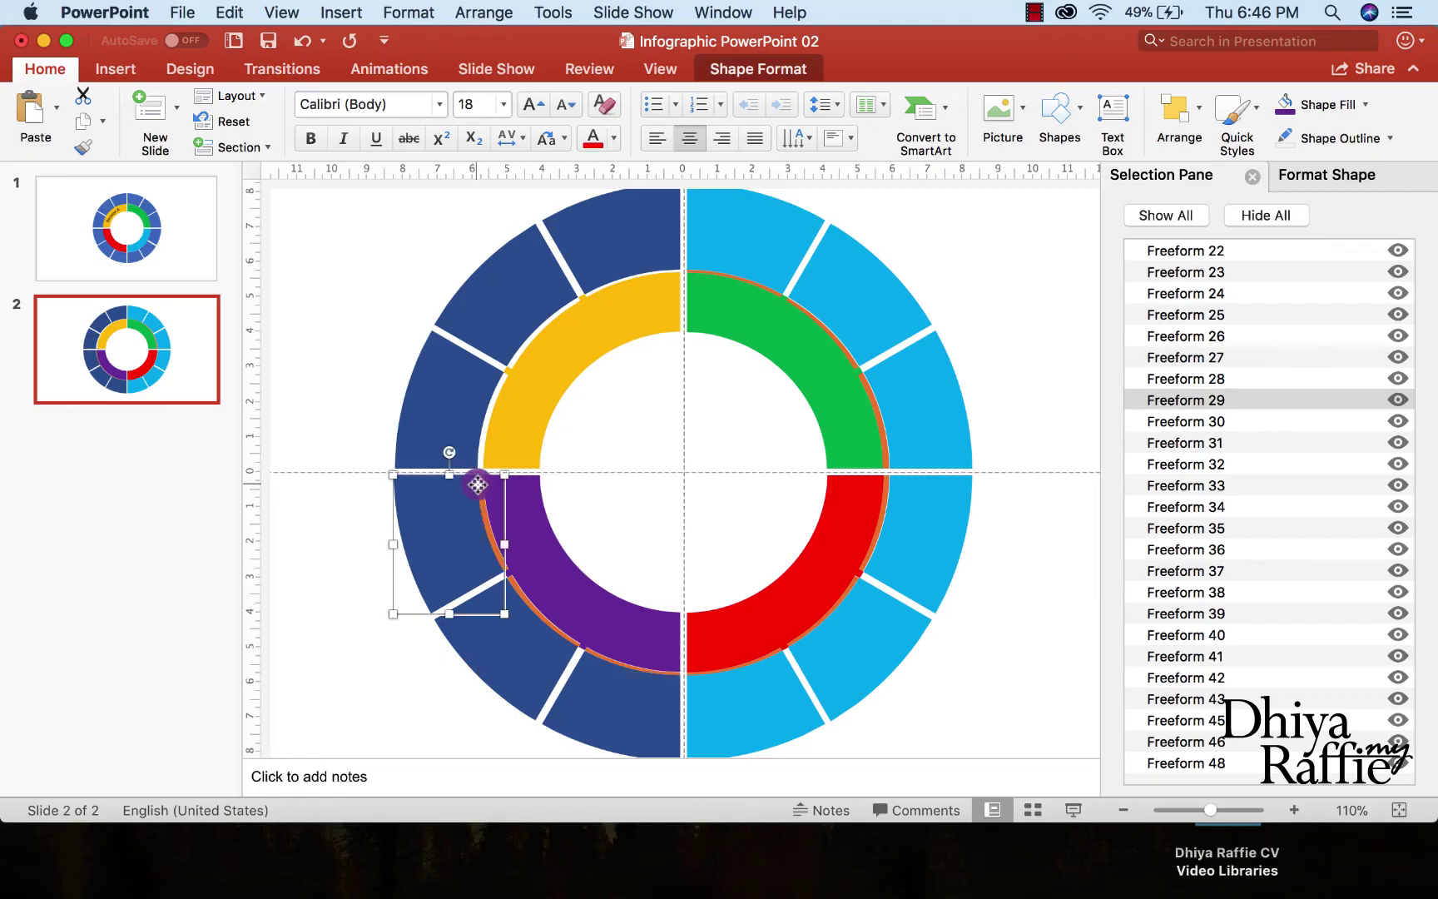
click(487, 493)
key(Delete)
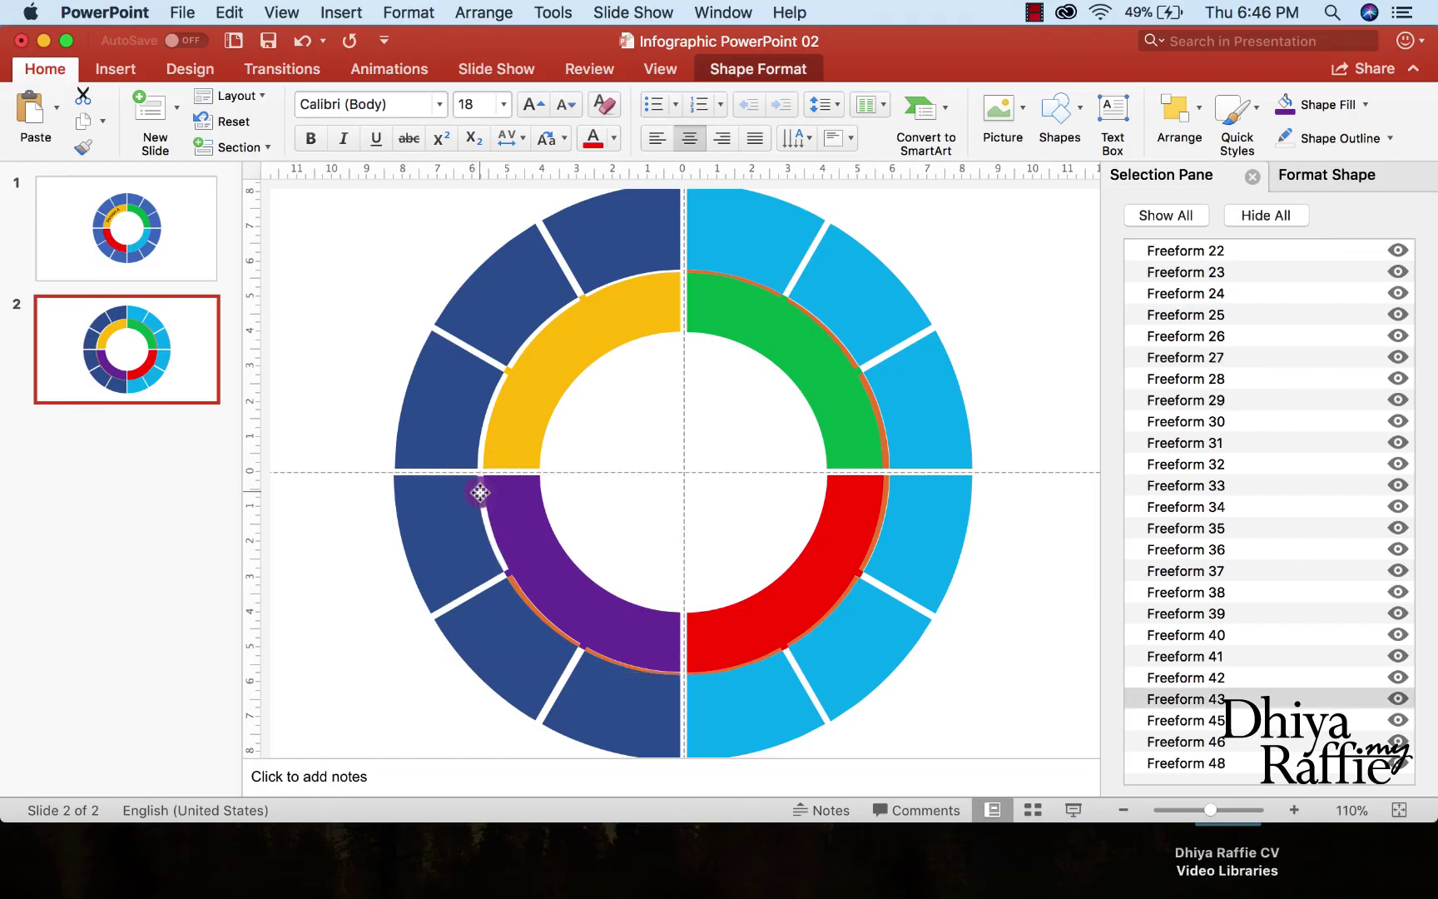
click(519, 594)
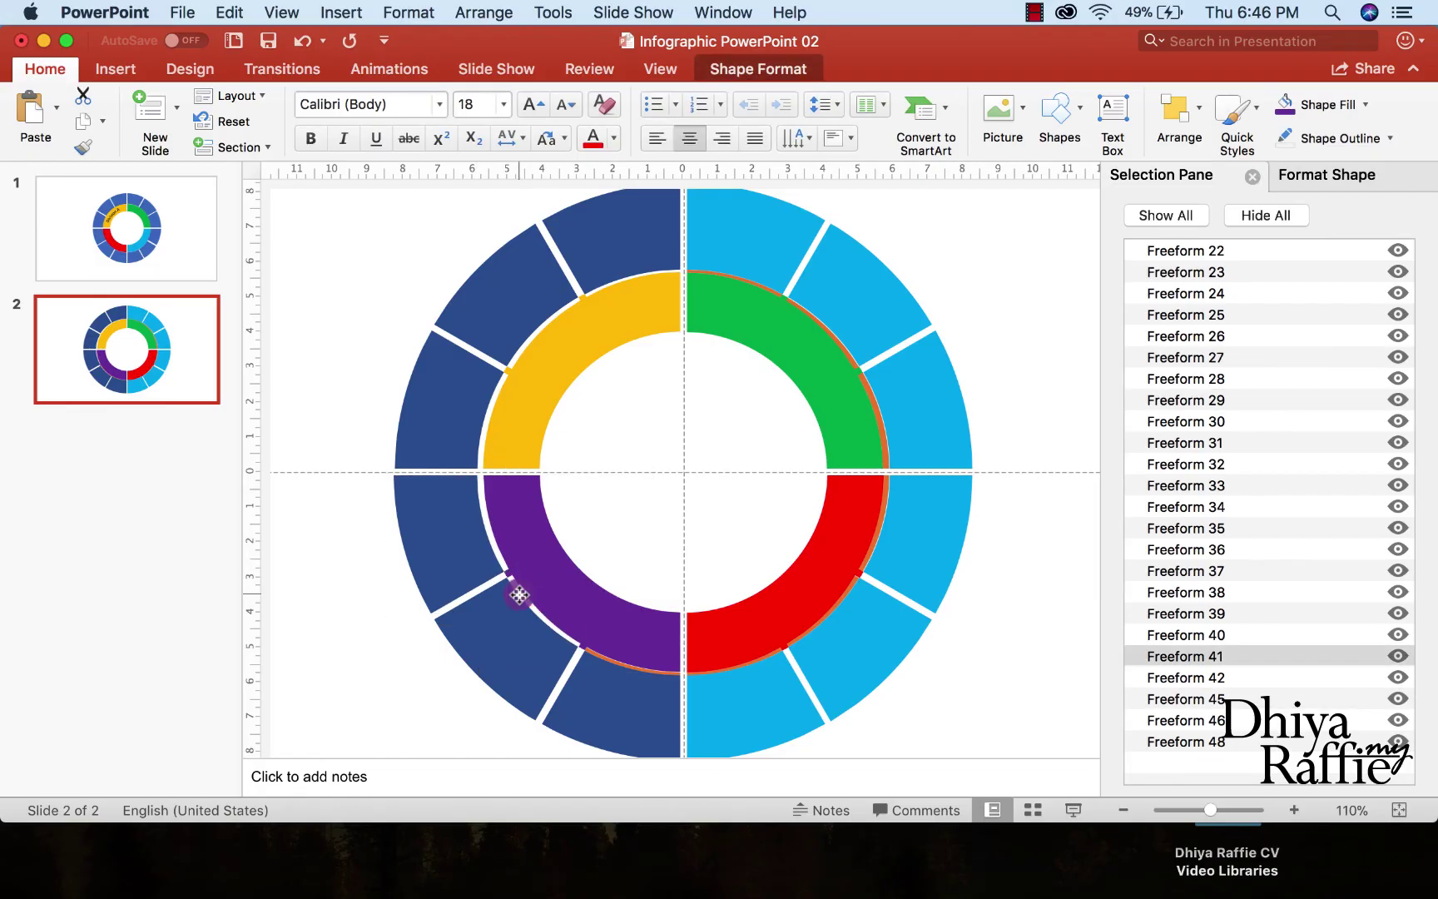
key(Delete)
click(640, 665)
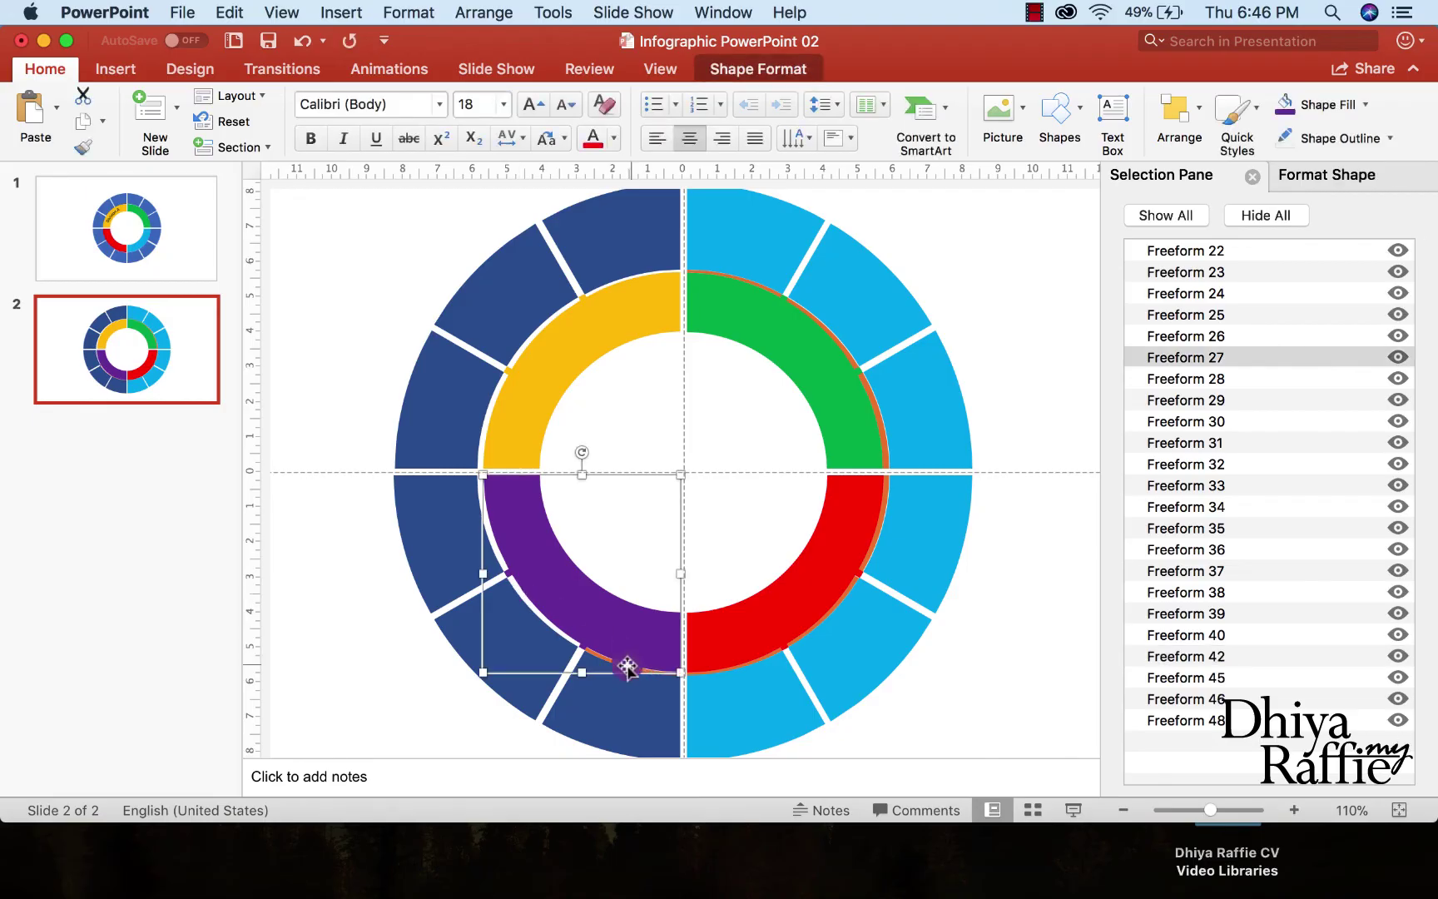
click(621, 663)
key(Delete)
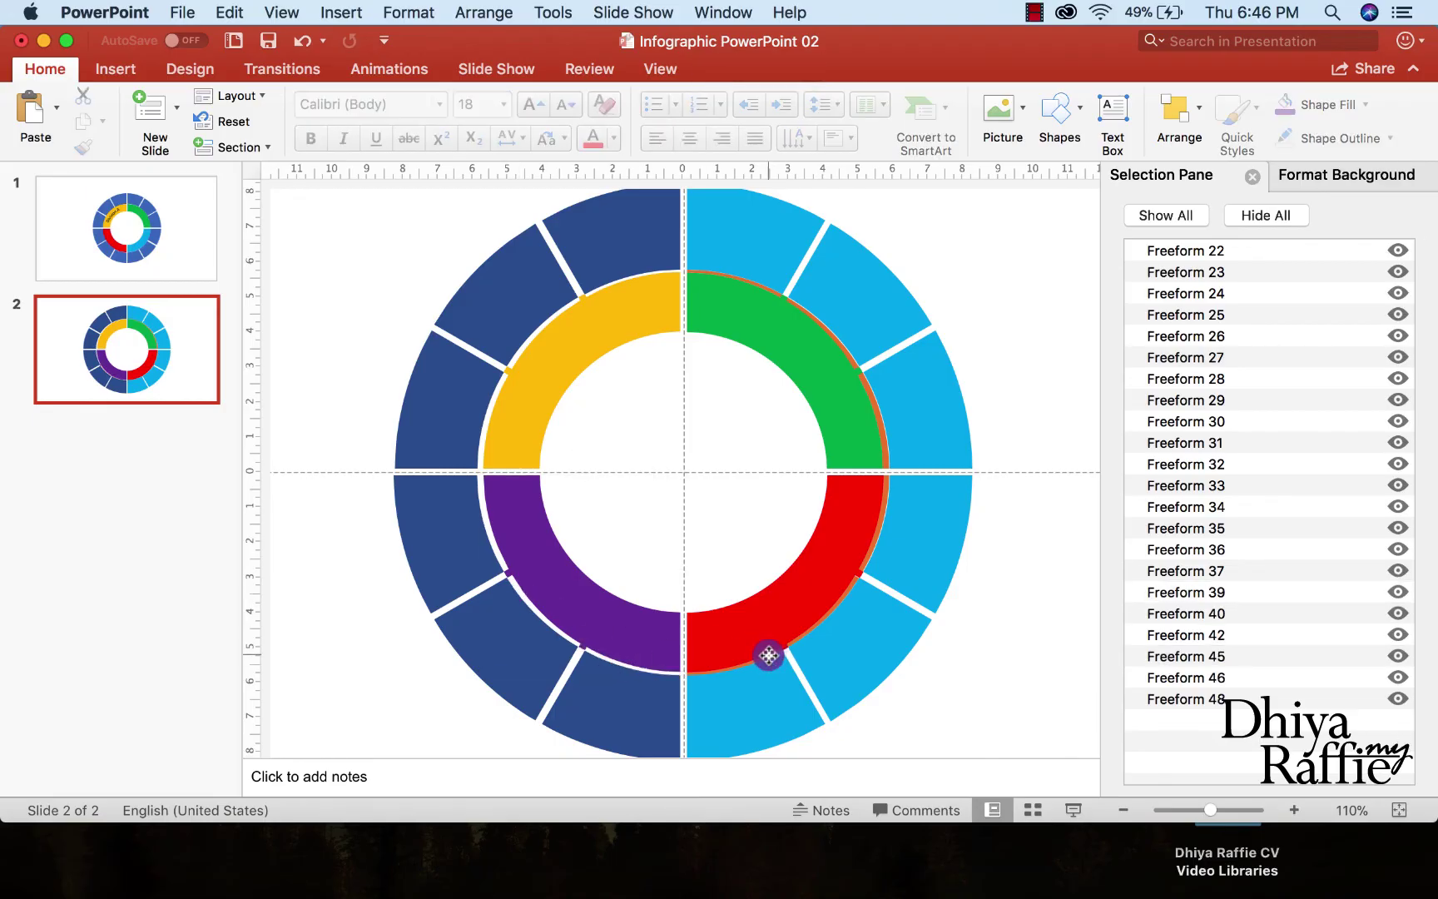
Delete the leftover orange arcs along the red segment
click(770, 656)
key(Delete)
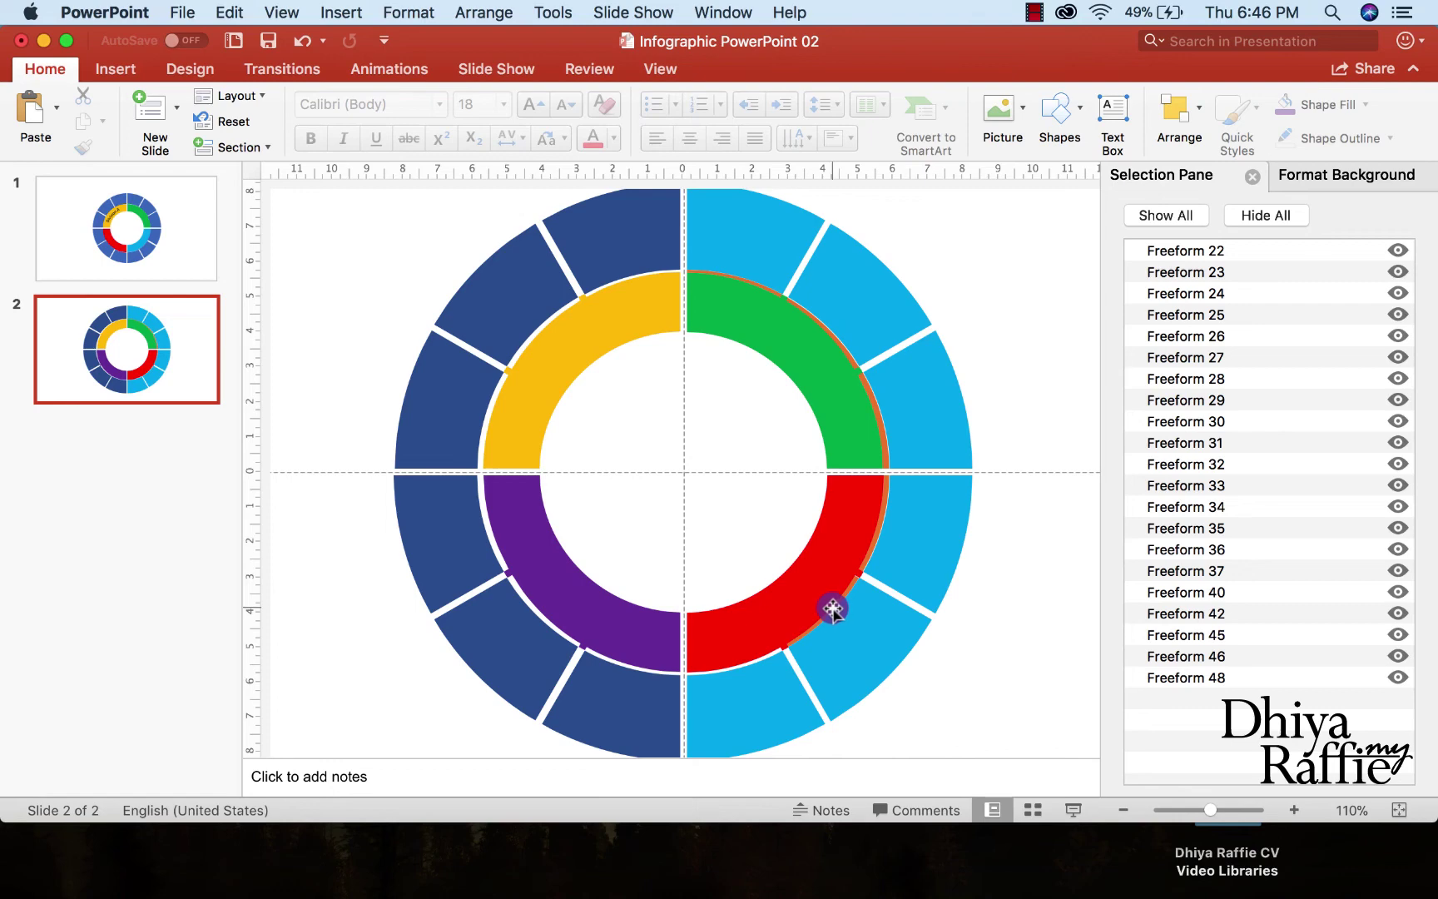
click(832, 608)
key(Delete)
click(878, 523)
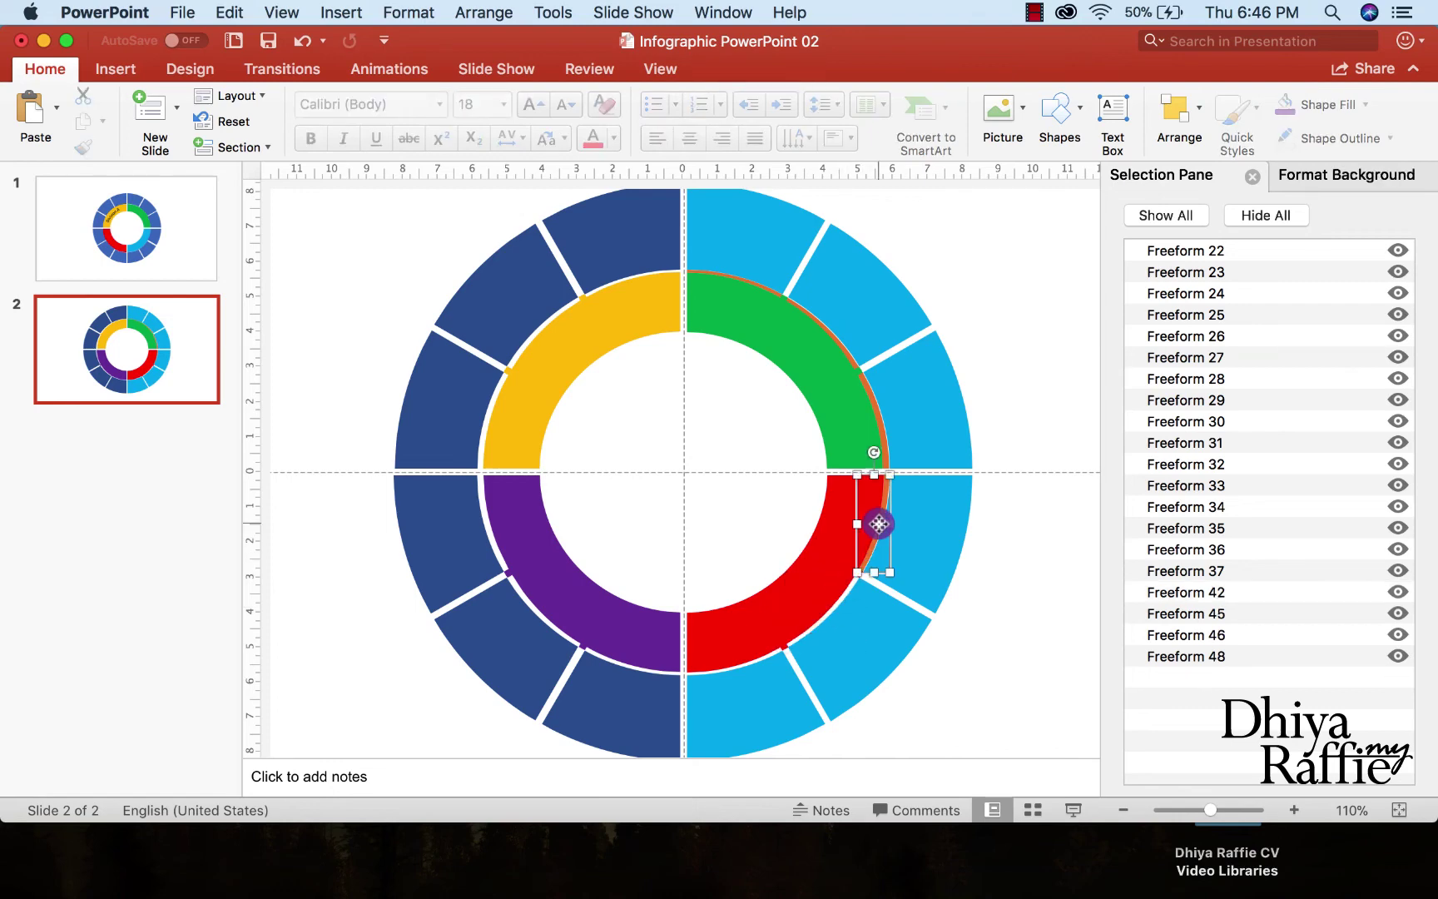
key(Delete)
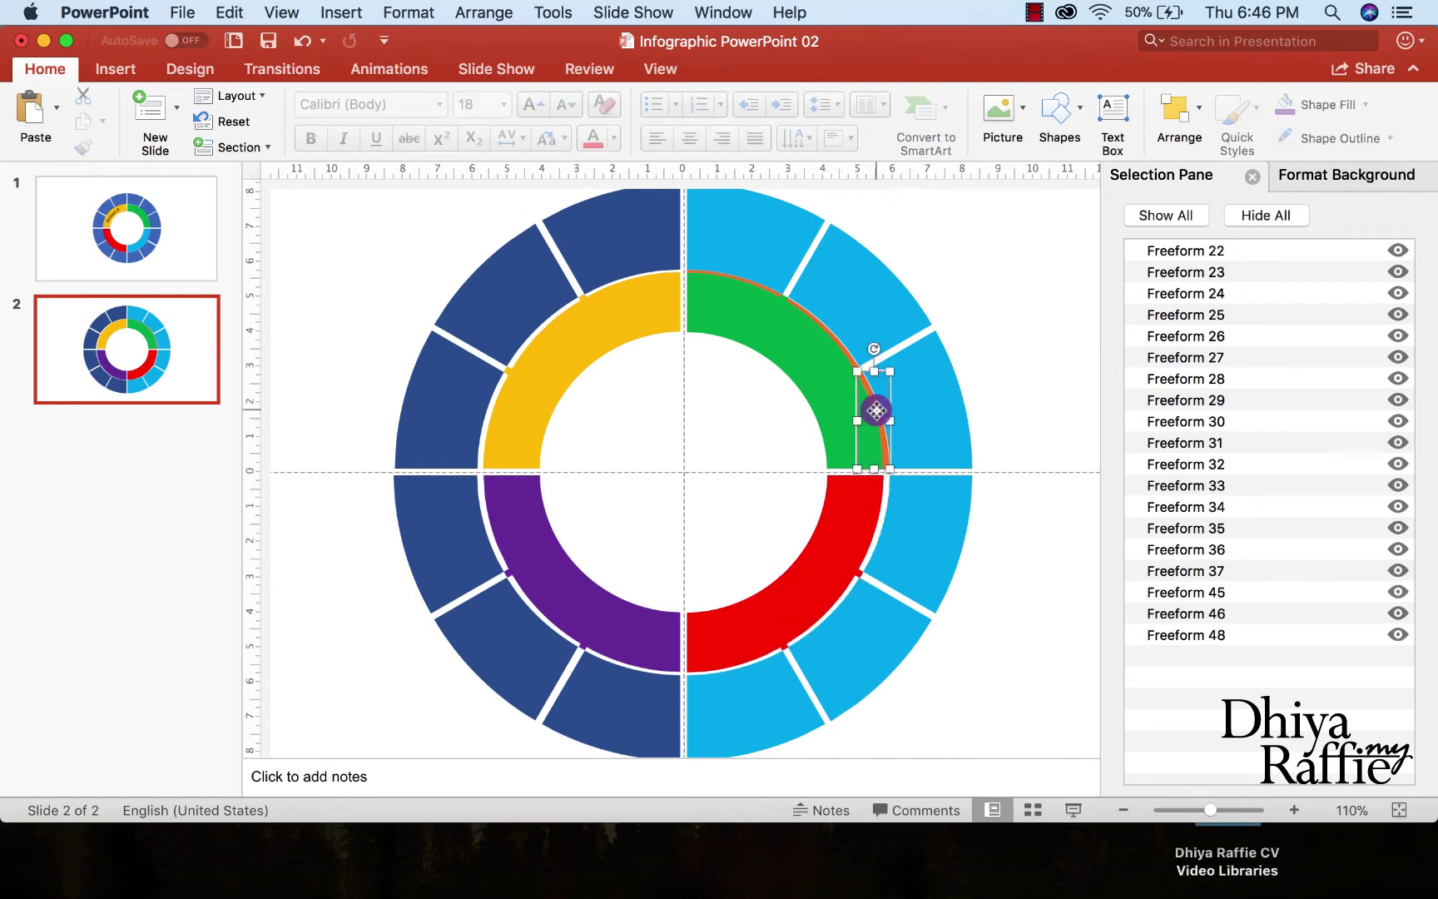
key(Delete)
Delete the orange arc and thin sliver on the green segment, restoring a wrongly deleted blue segment
click(818, 311)
key(Delete)
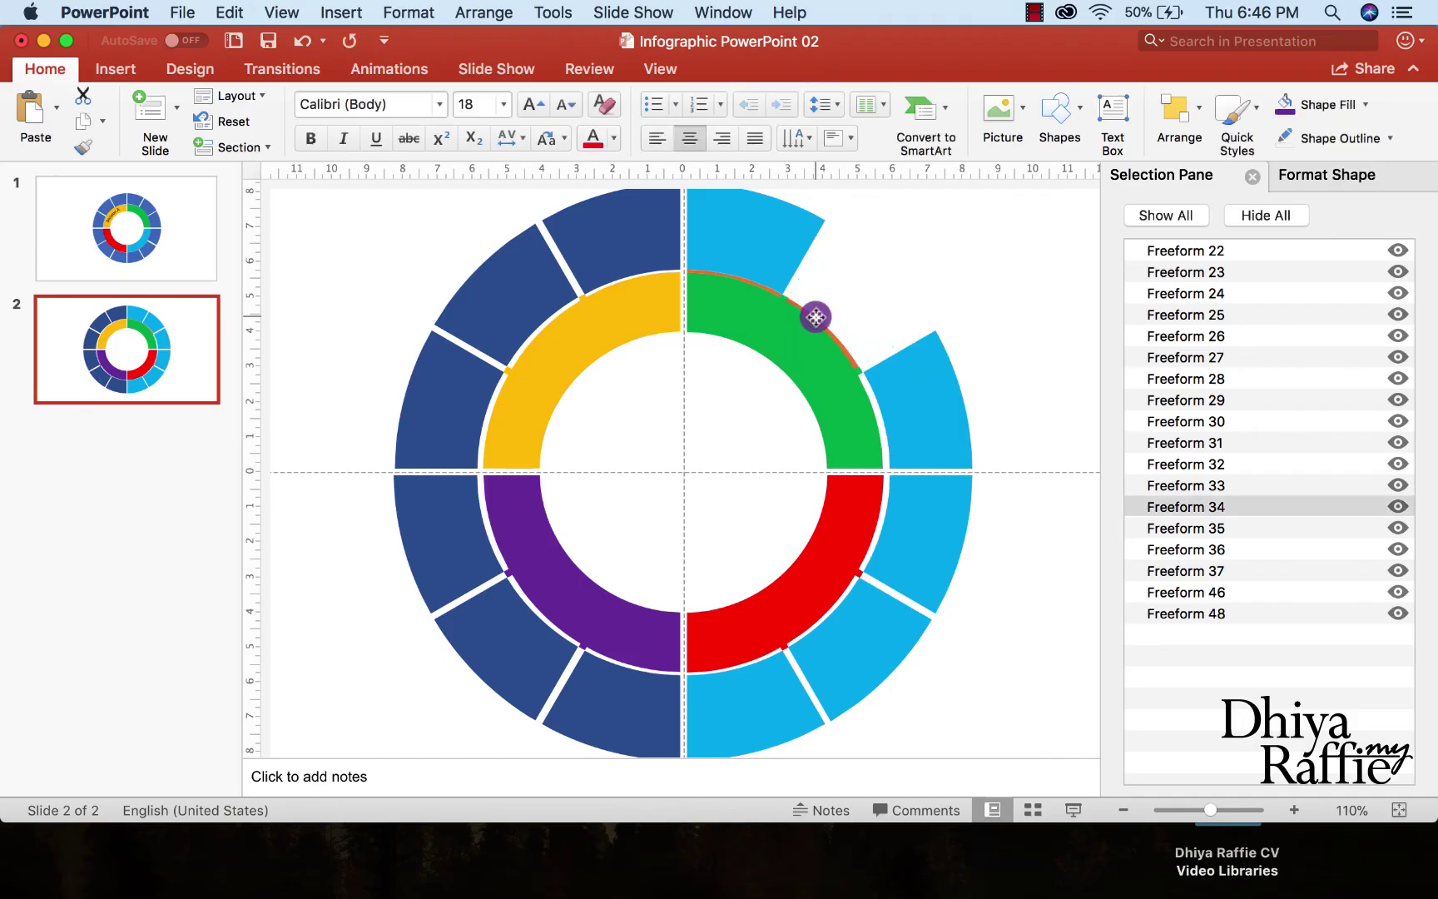
key(super+z)
click(816, 325)
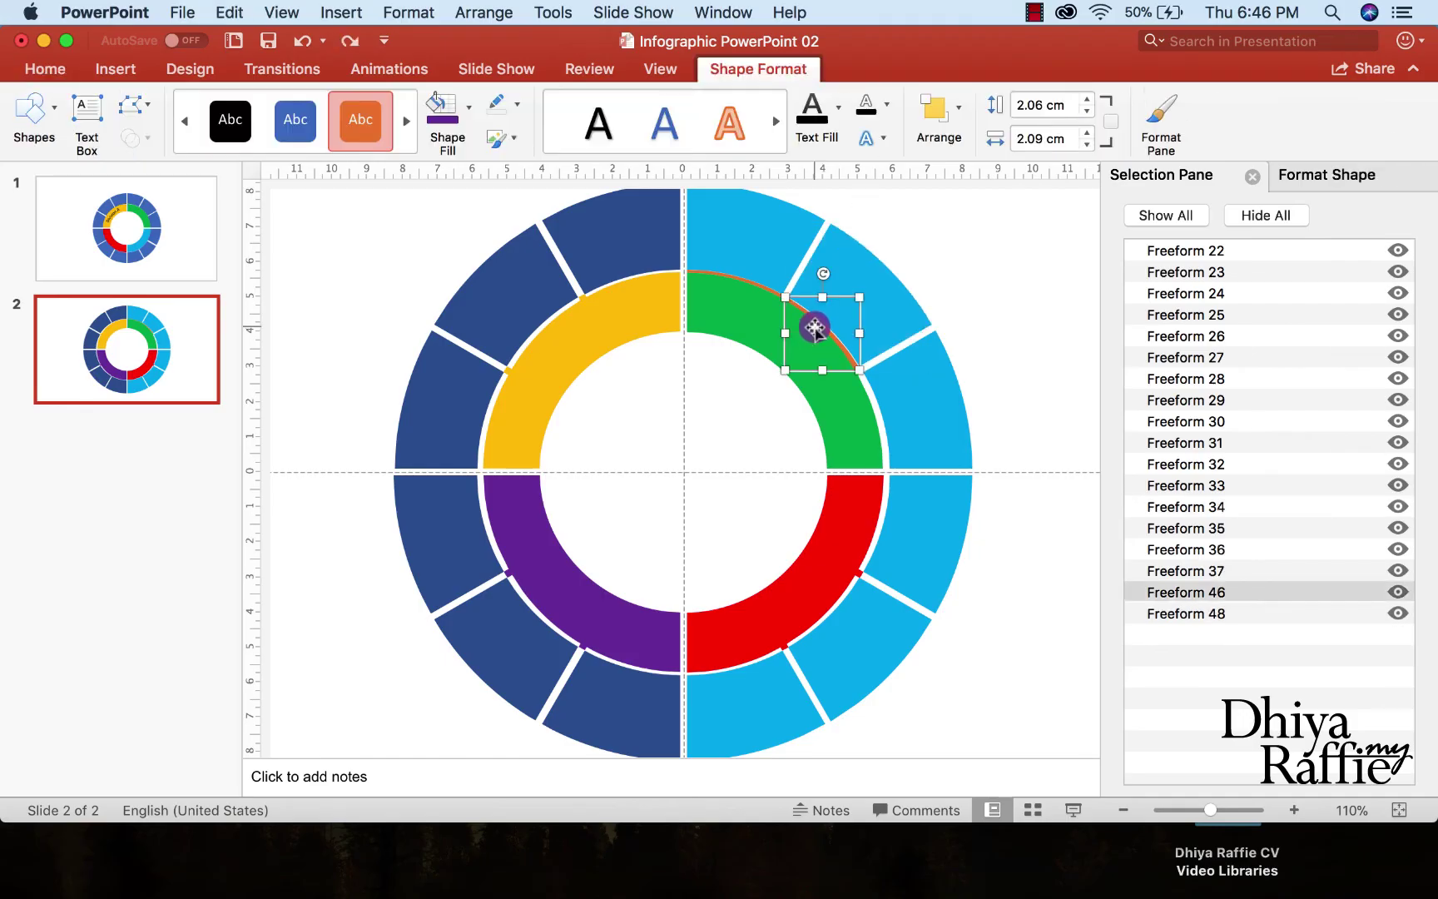
key(Delete)
click(733, 280)
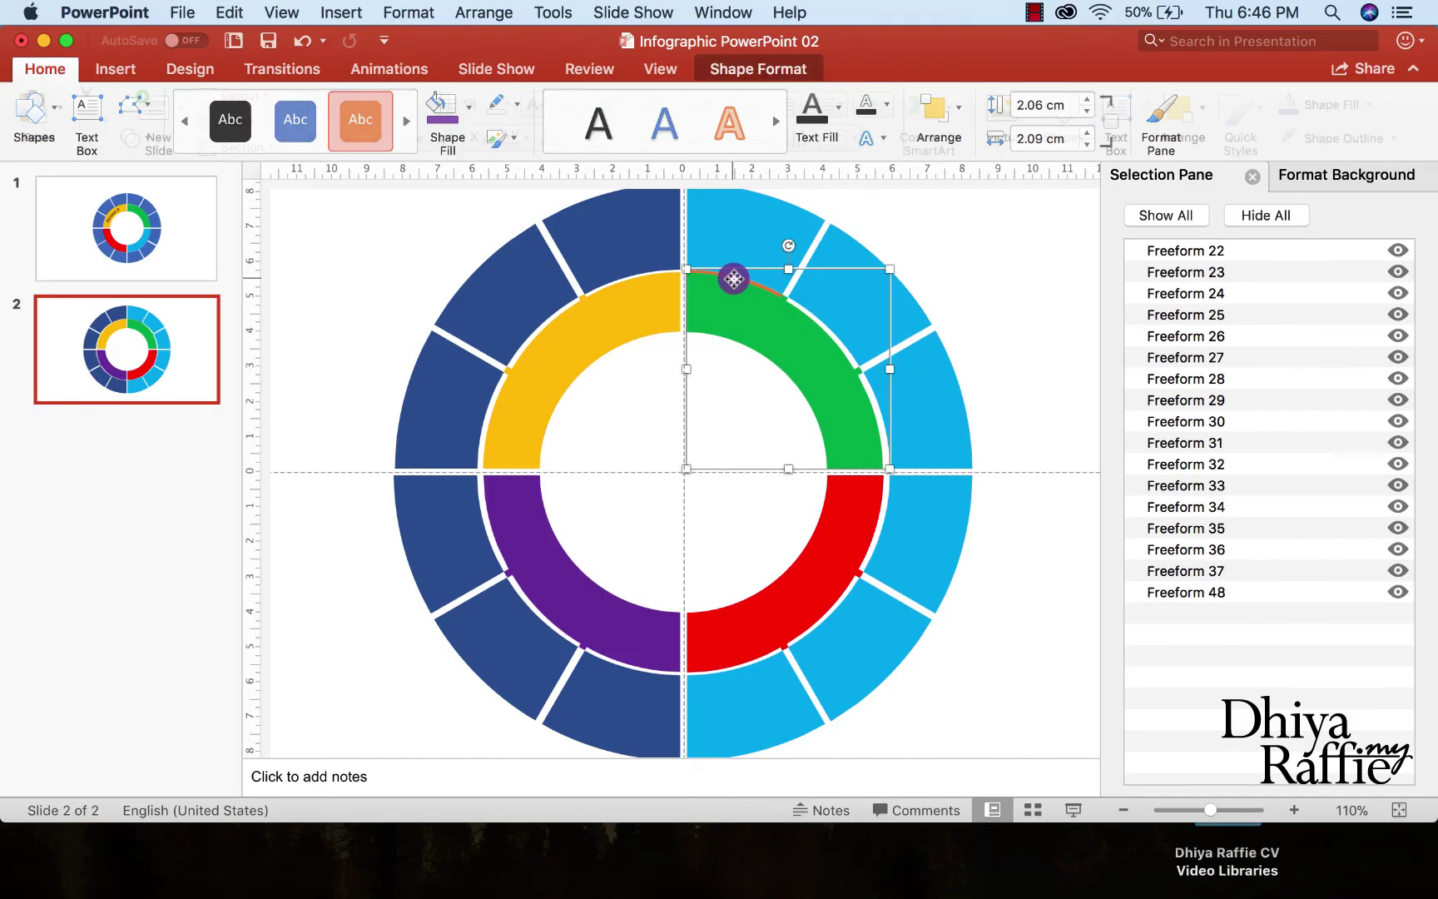
click(736, 280)
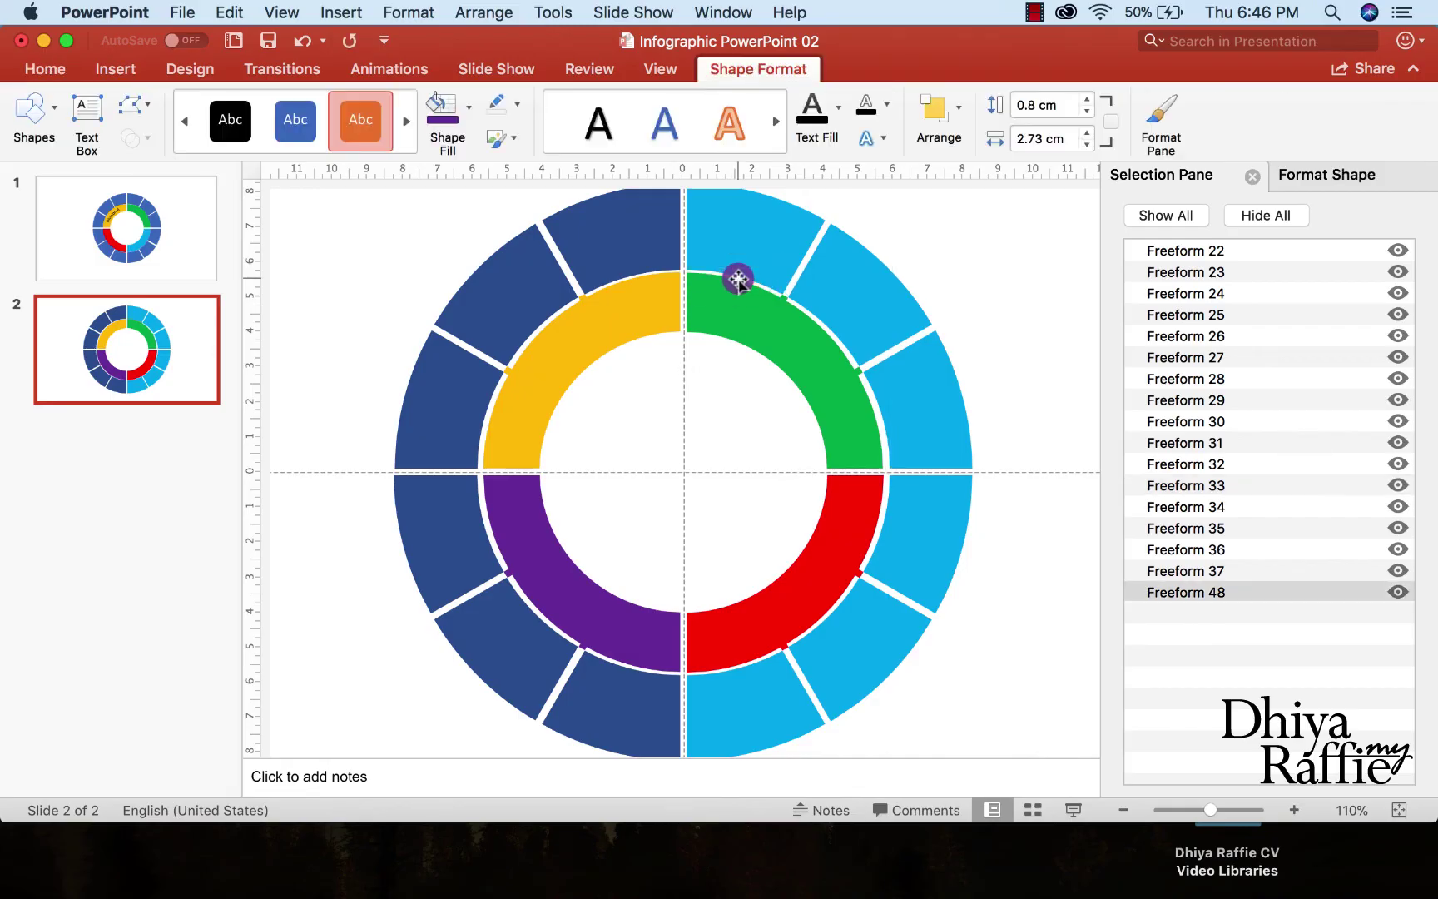
key(Delete)
Zoom in and test-move the yellow arc, undoing the move
click(1295, 810)
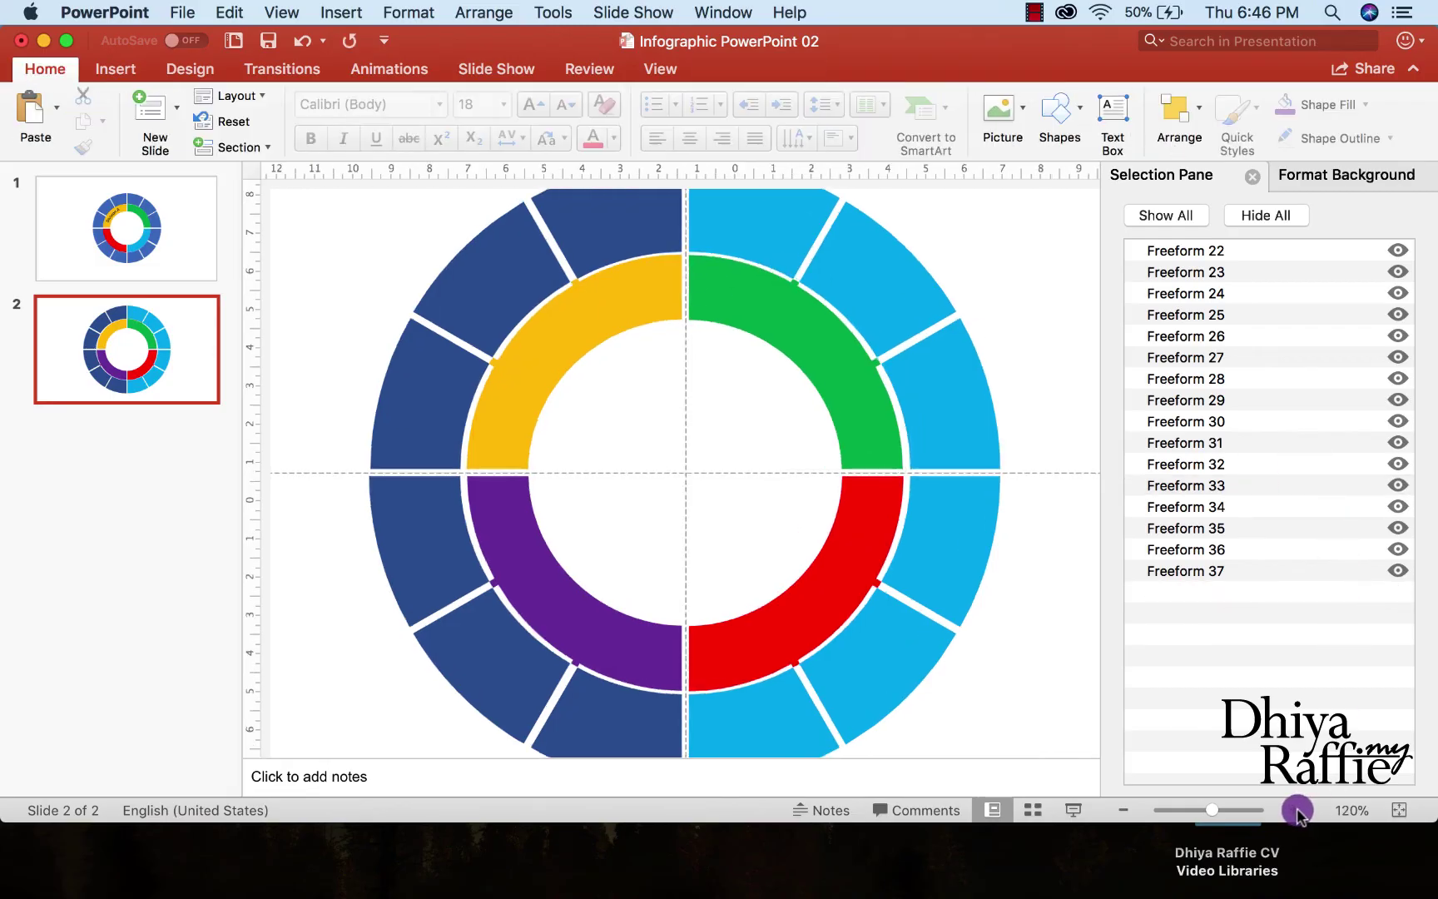
click(1295, 809)
click(1295, 809)
click(1294, 810)
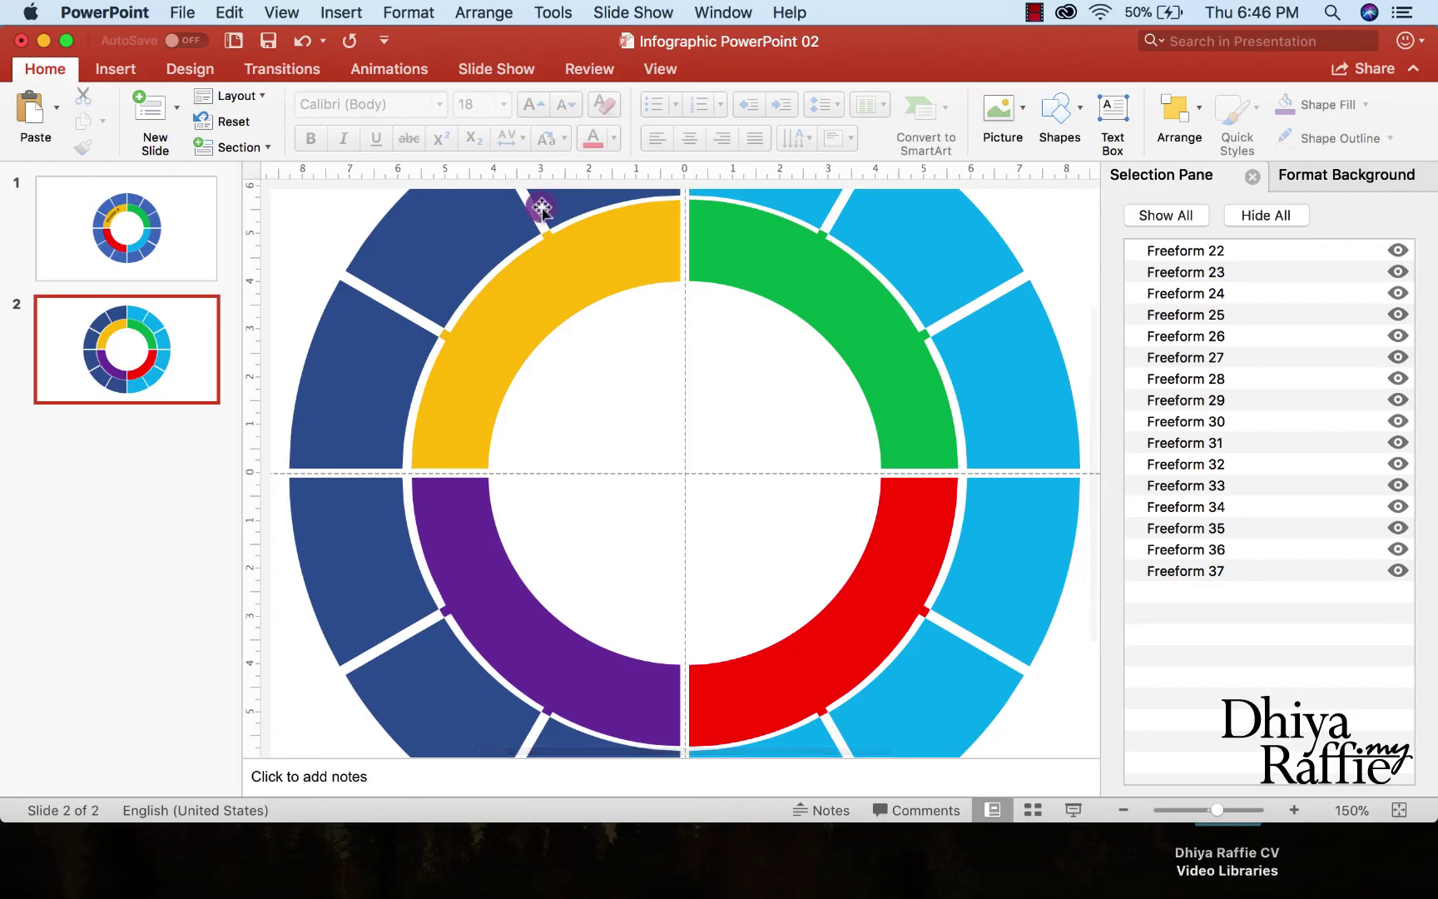
click(547, 233)
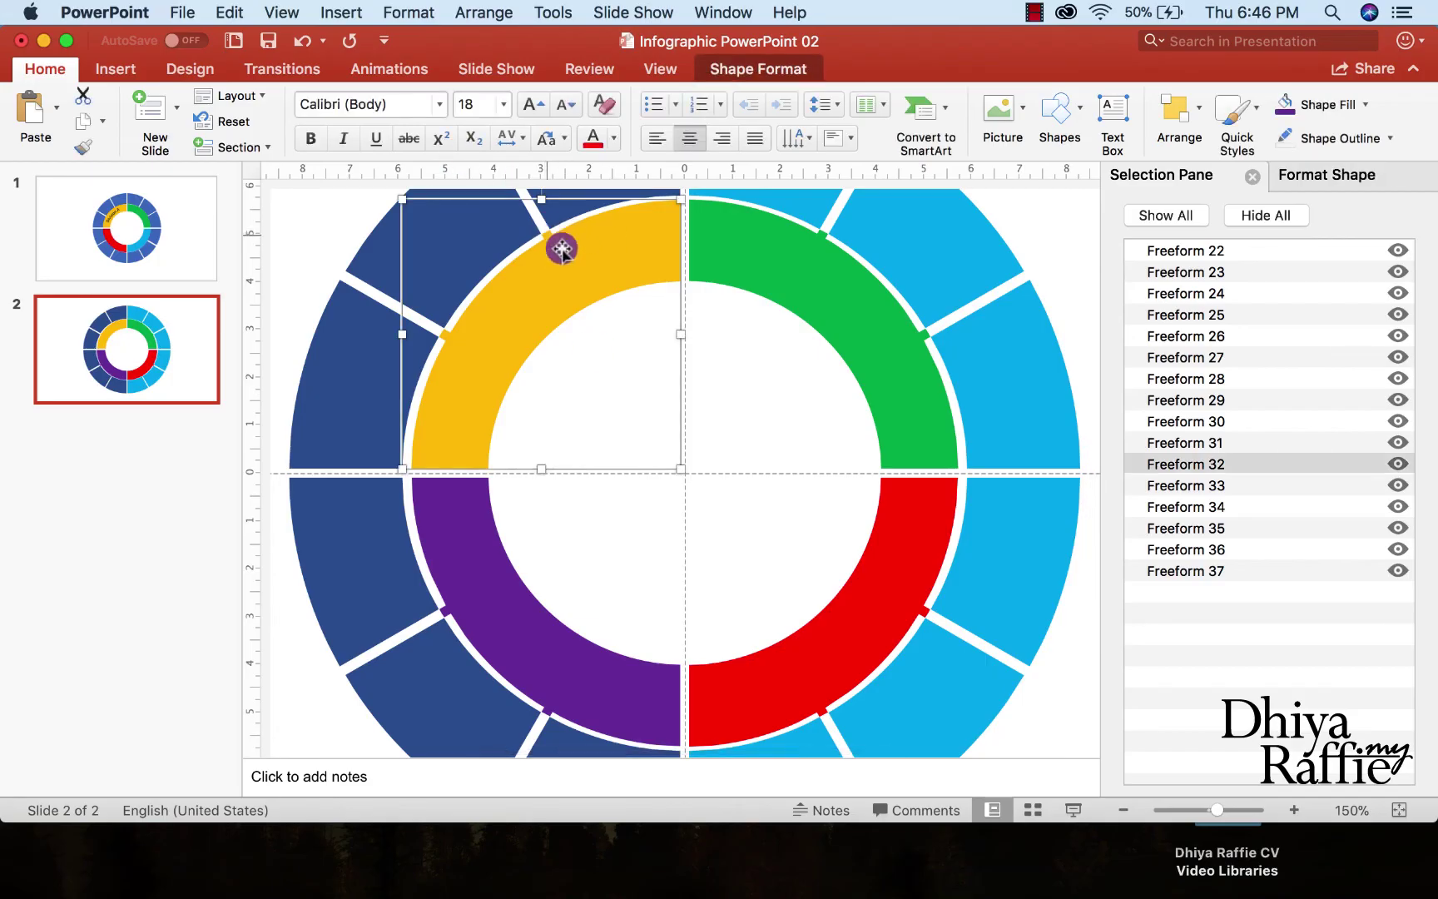
drag(561, 247, 577, 337)
key(super+z)
click(597, 362)
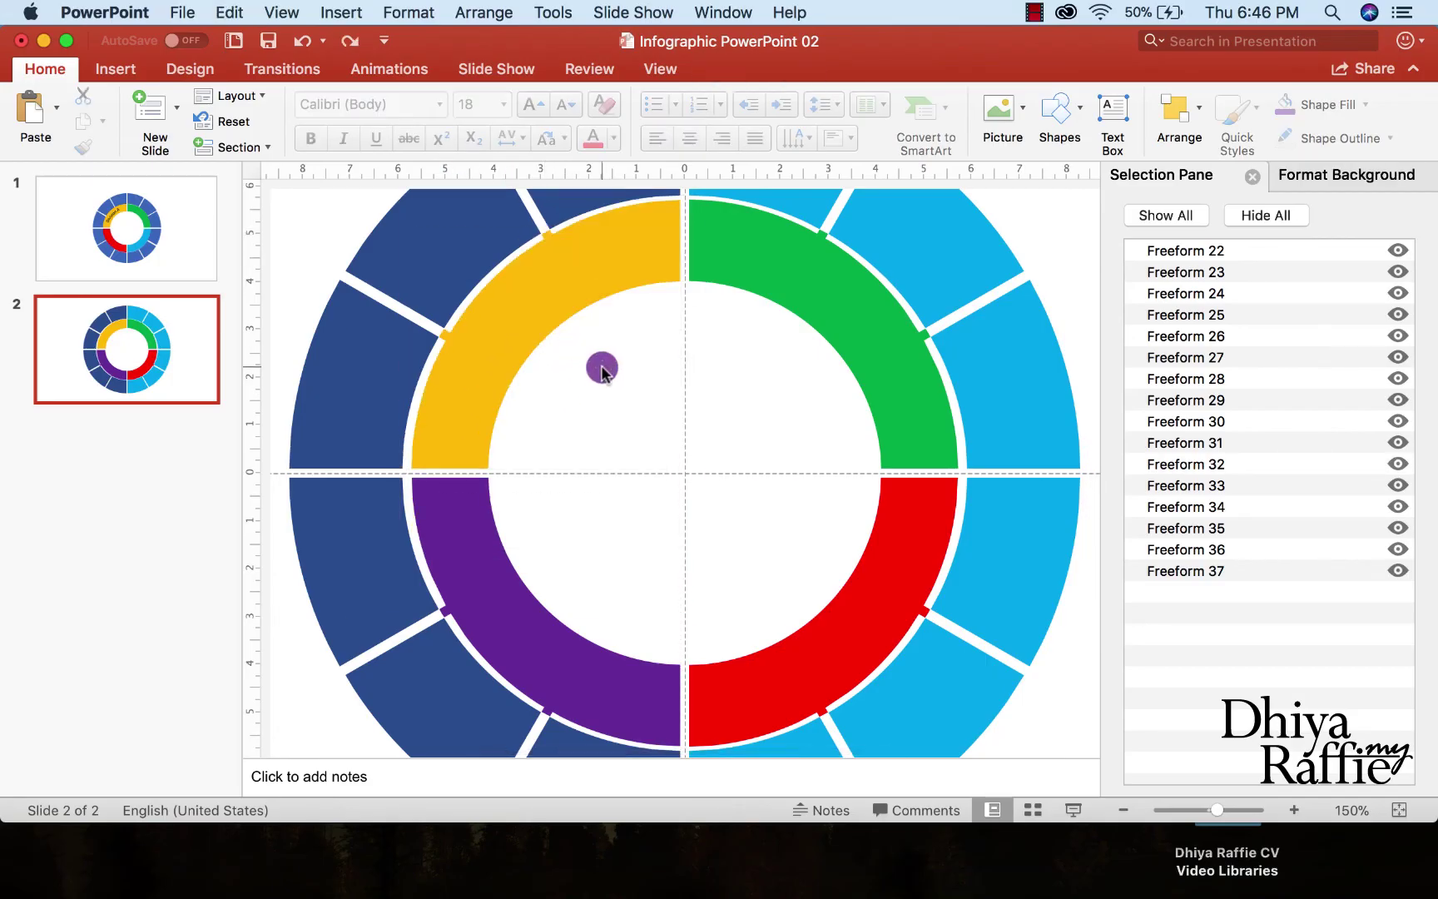
Adjust the zoom to view the whole donut and bring up the Insert ribbon
key(super+minus)
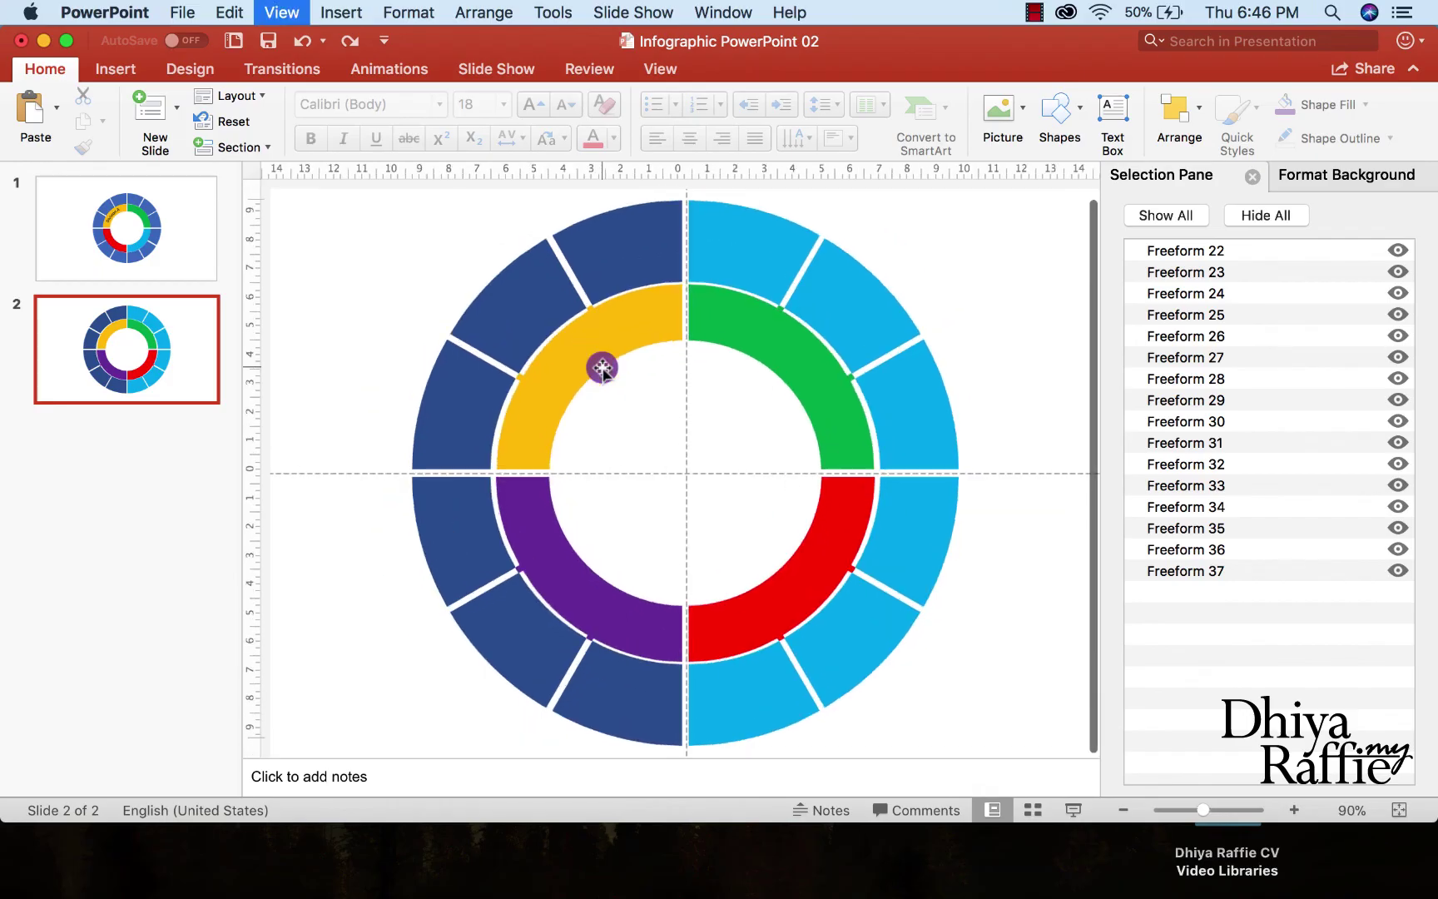
key(super+plus)
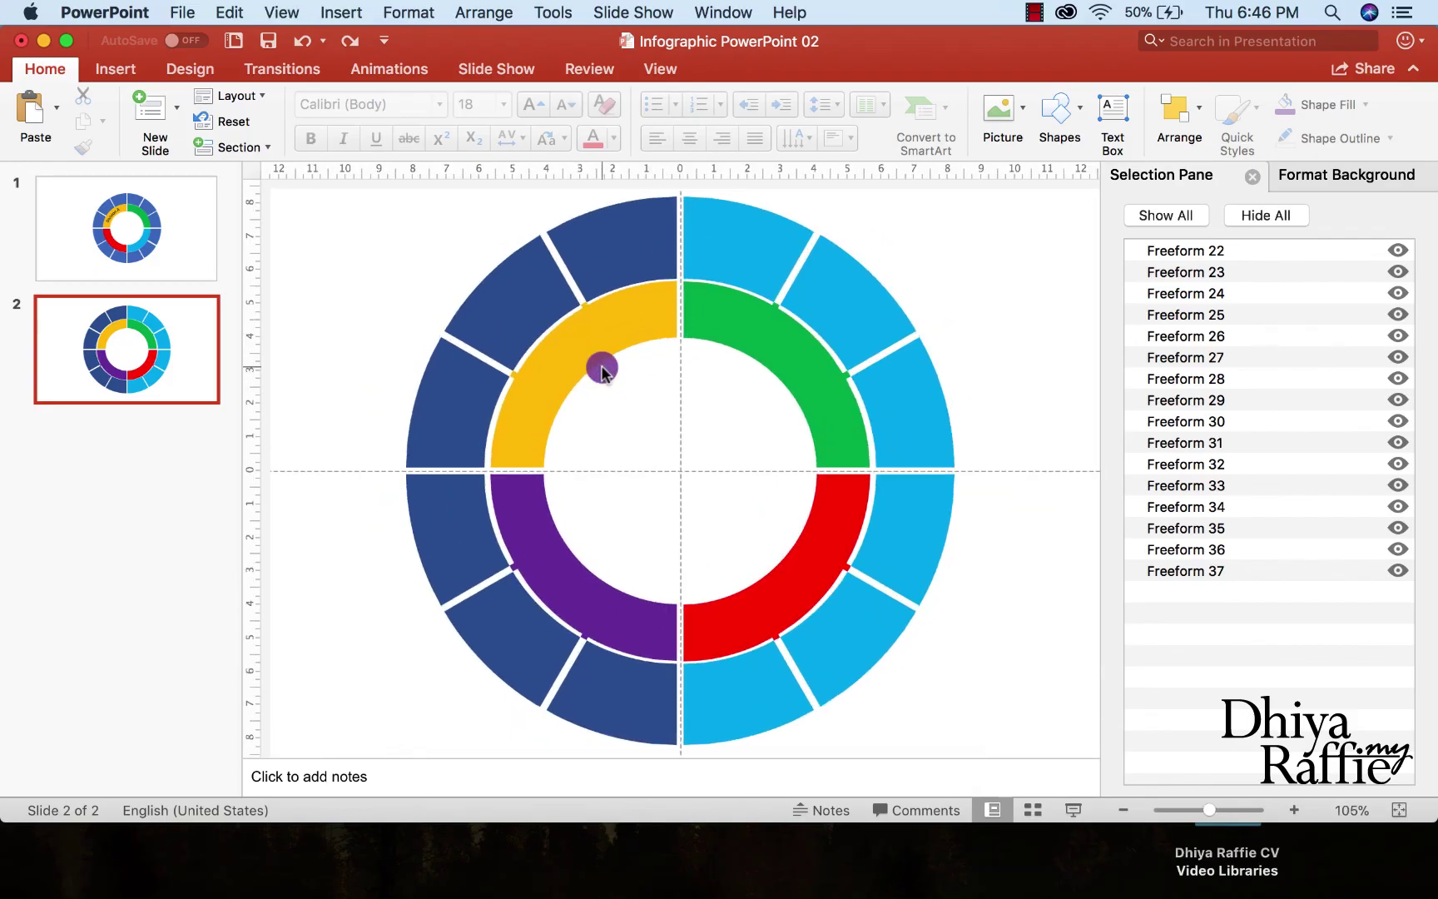
key(super+plus)
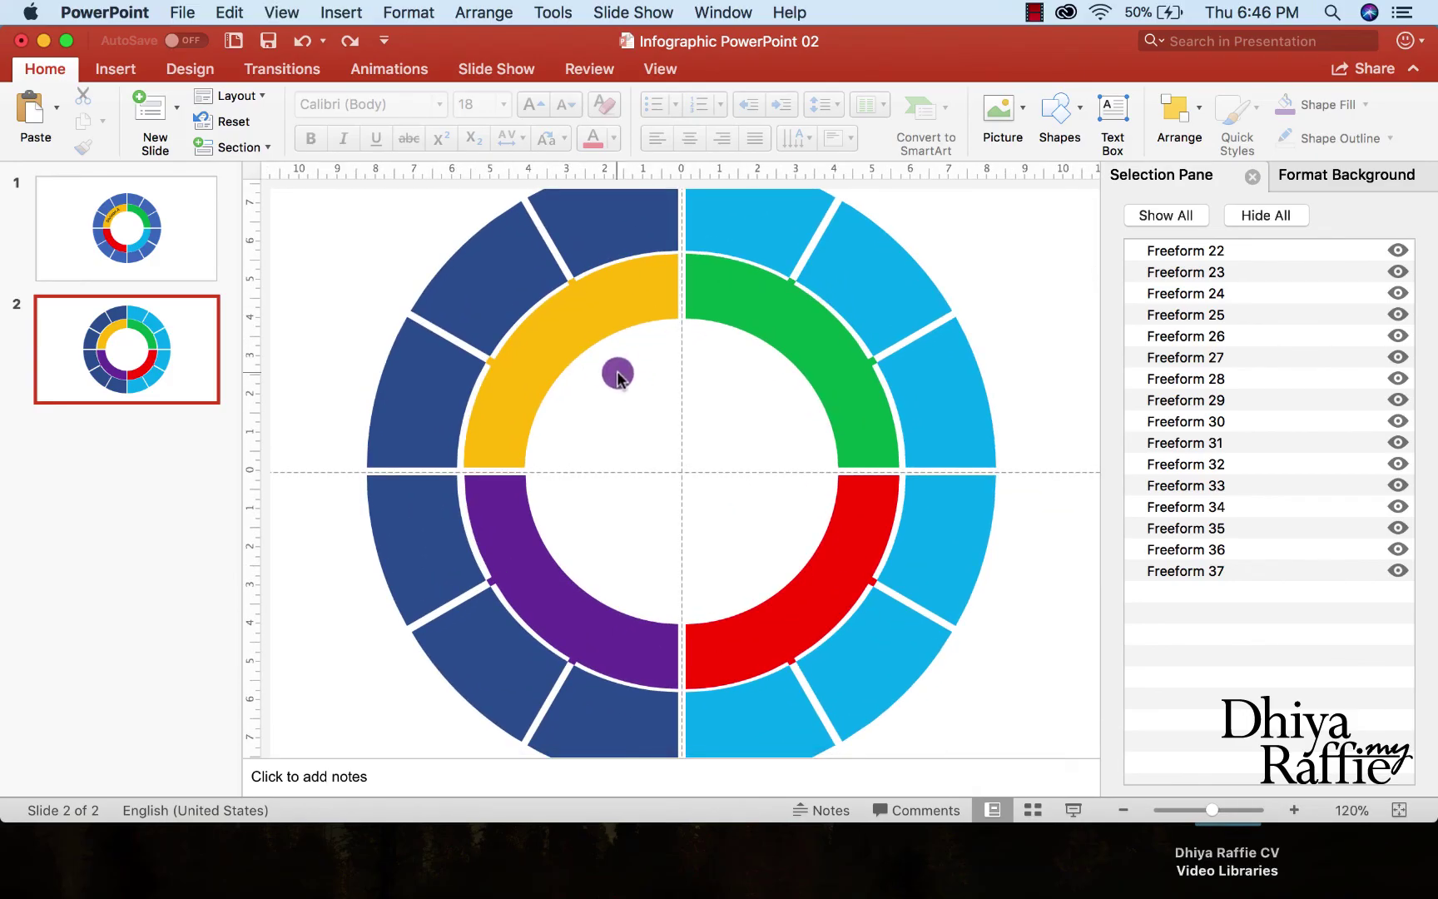
key(super+minus)
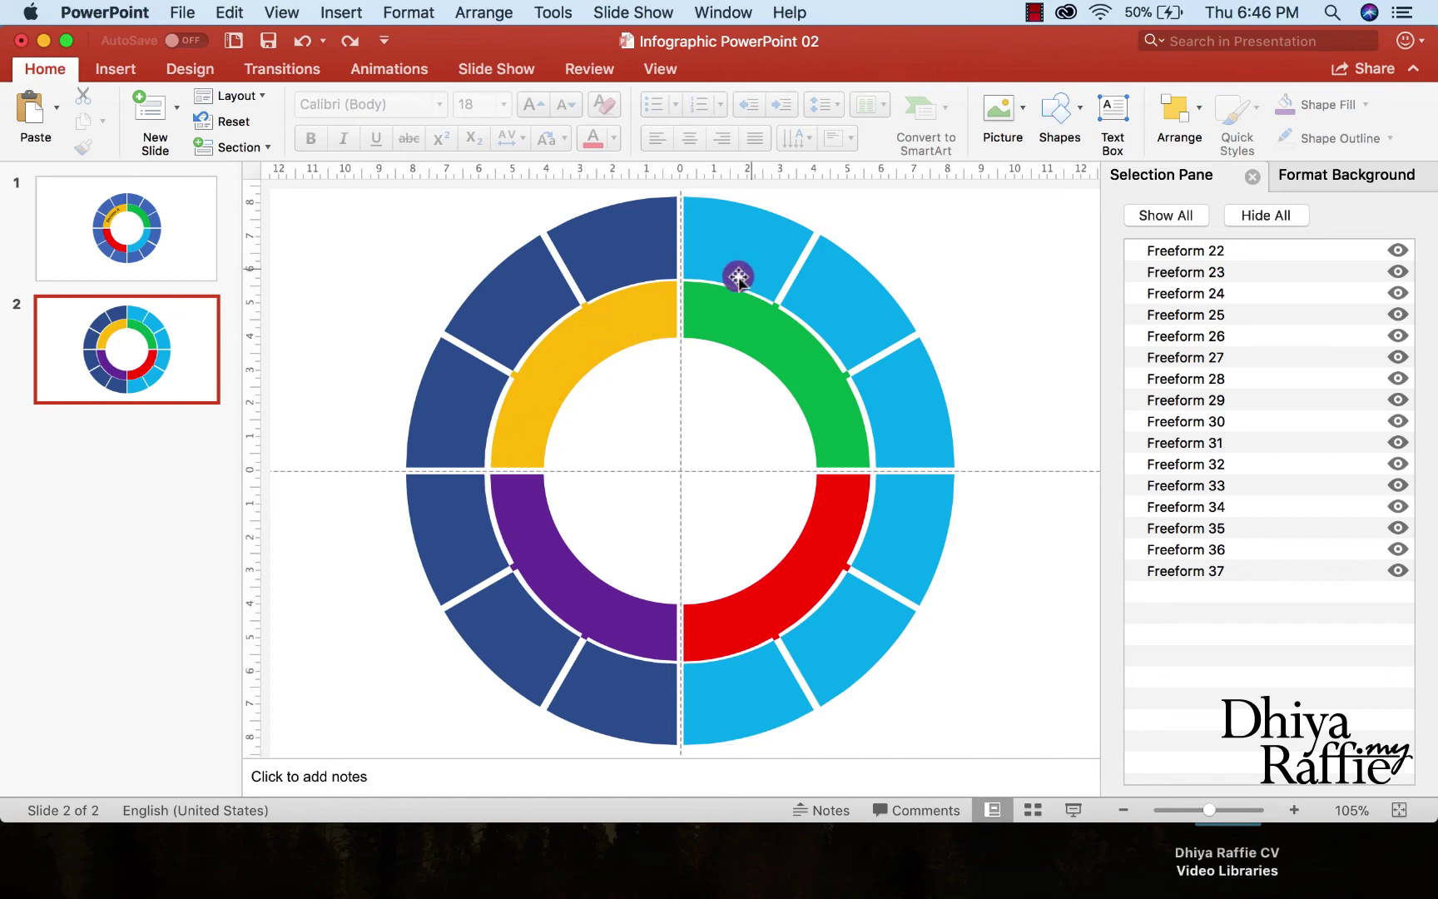
click(113, 68)
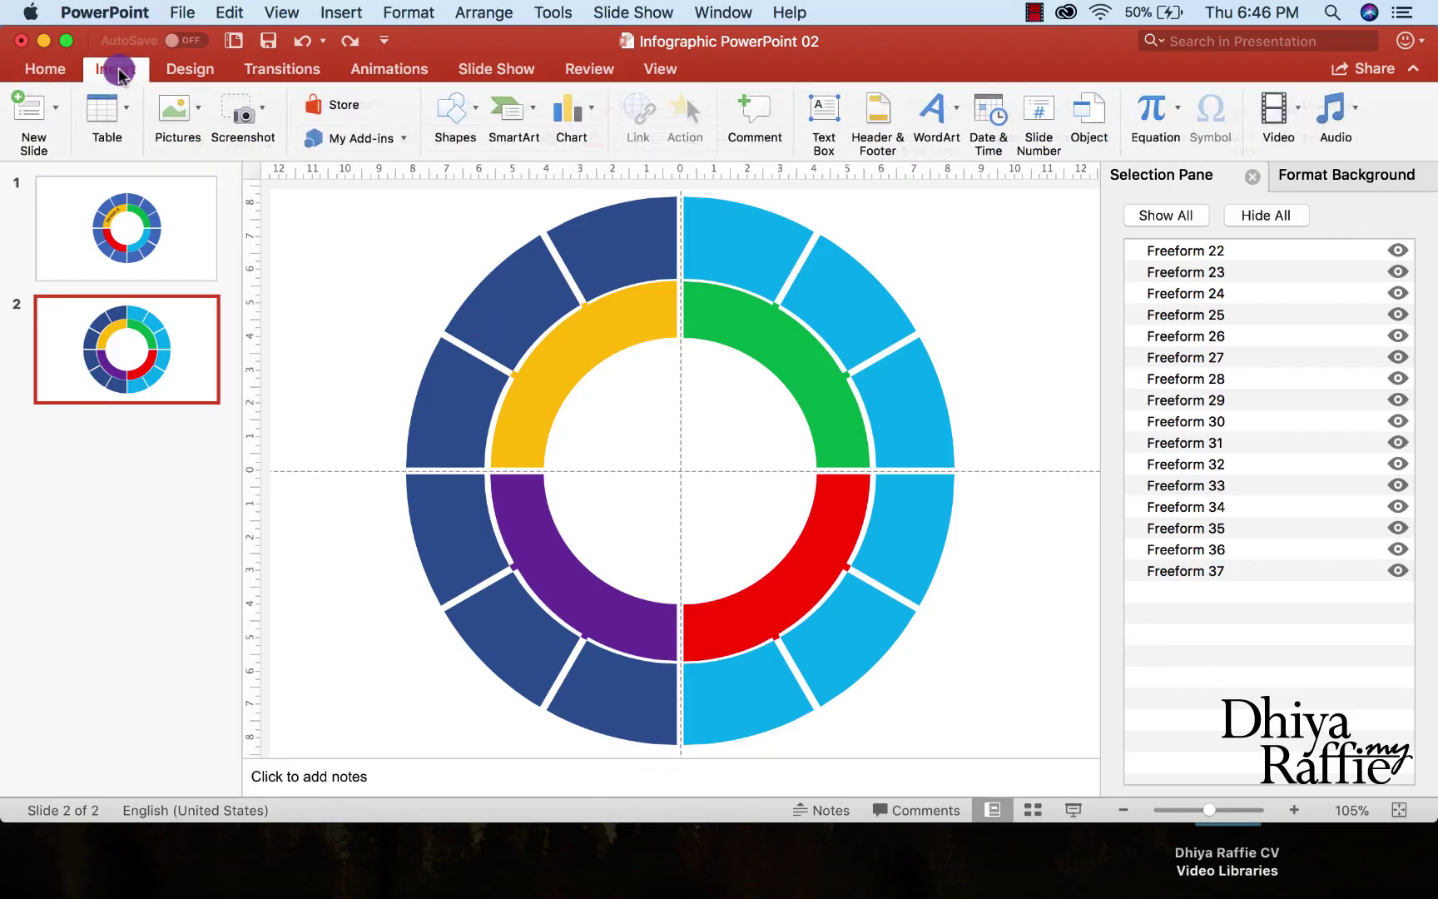
Insert first-style WordArt 'Your text here', move it above centre, and apply the Arch transform
click(951, 116)
click(957, 163)
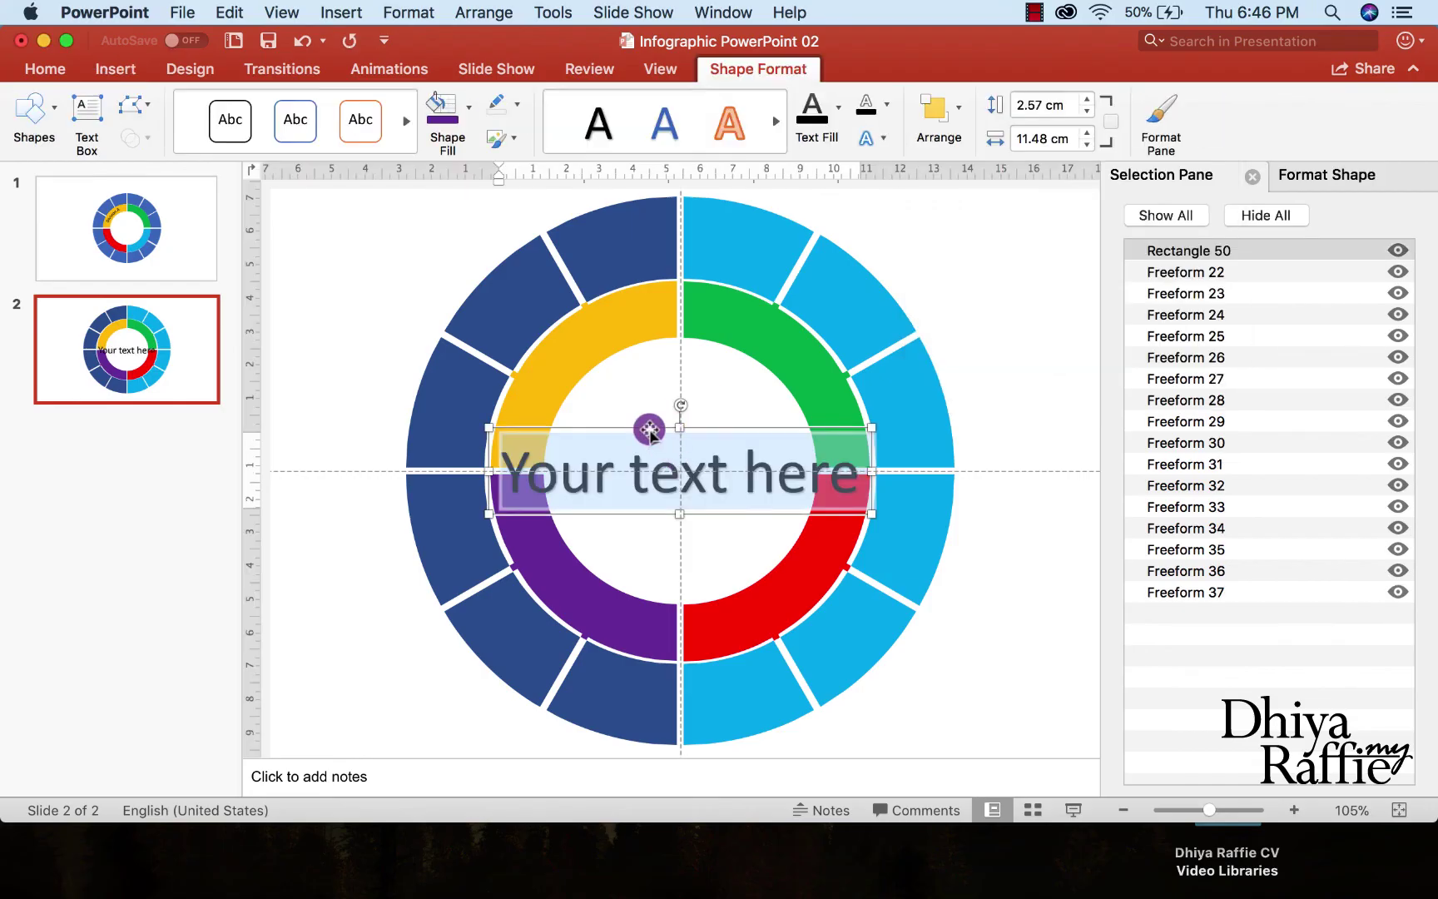
drag(650, 431, 640, 378)
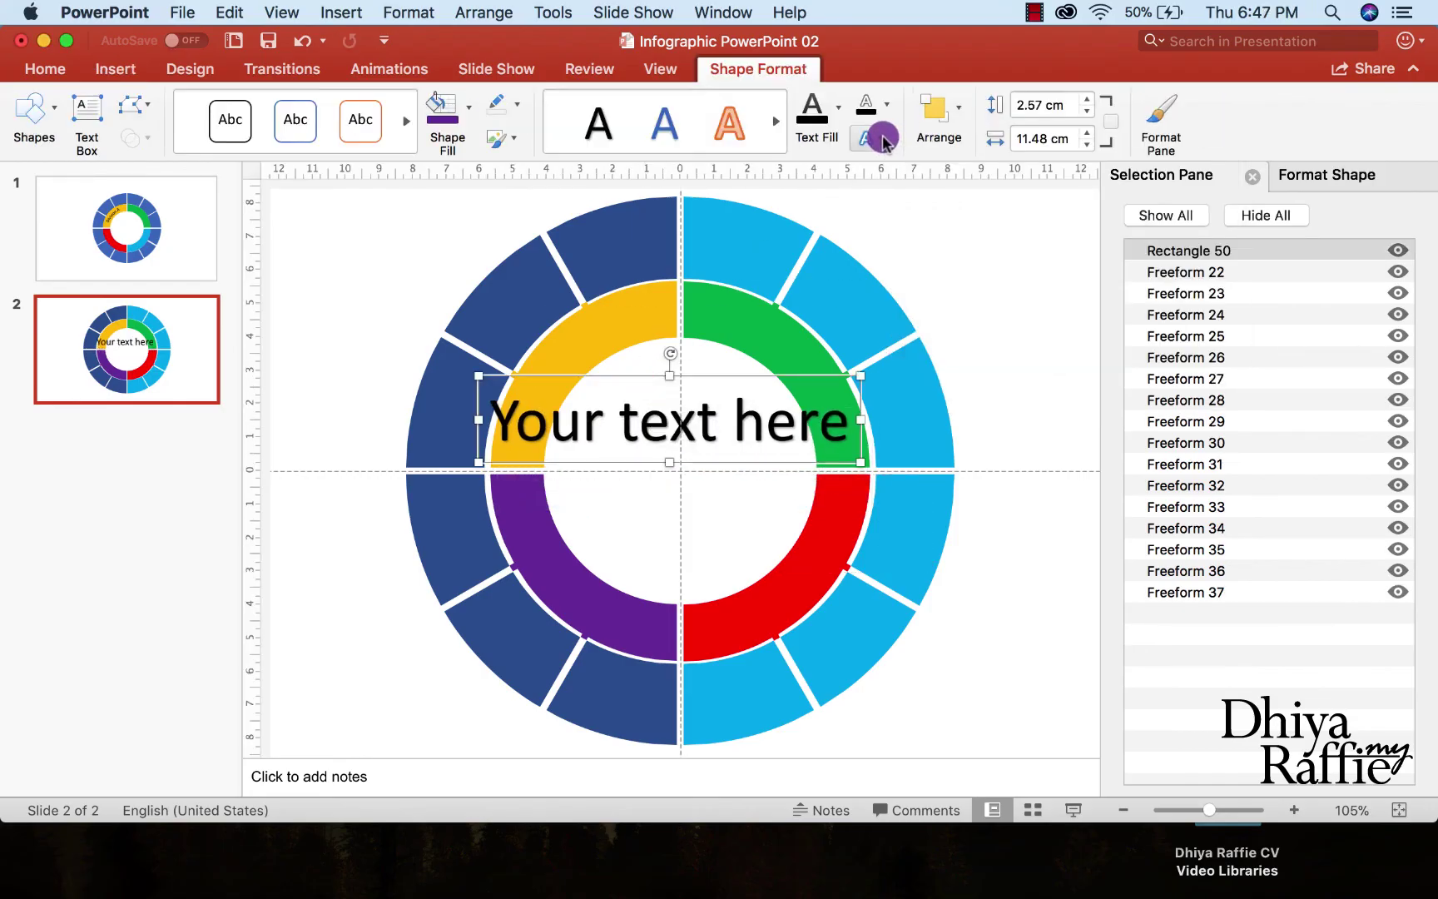
click(884, 140)
mouse_move(937, 306)
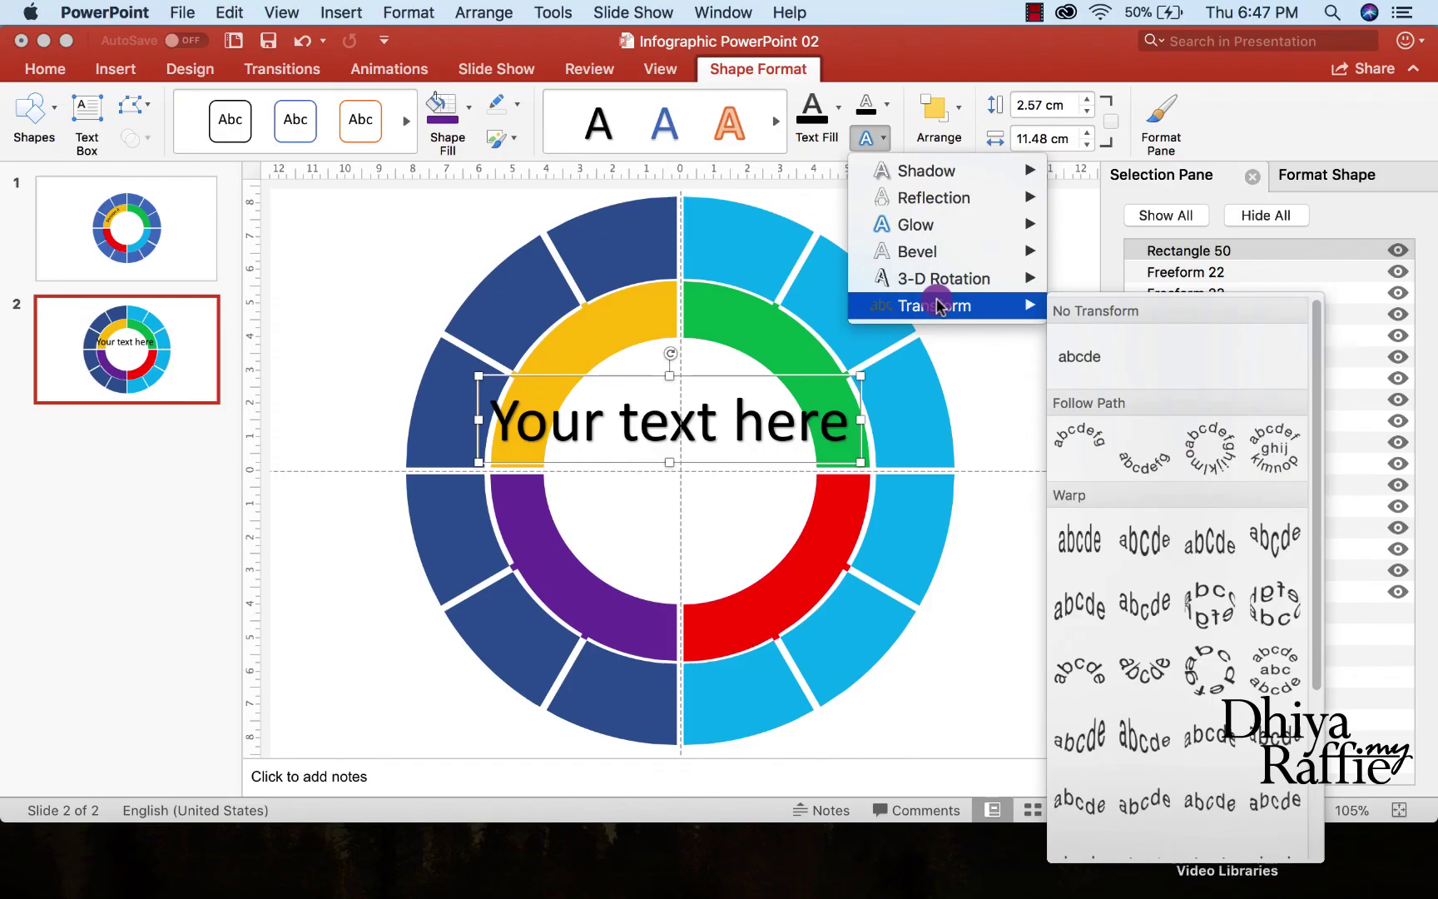
click(1093, 447)
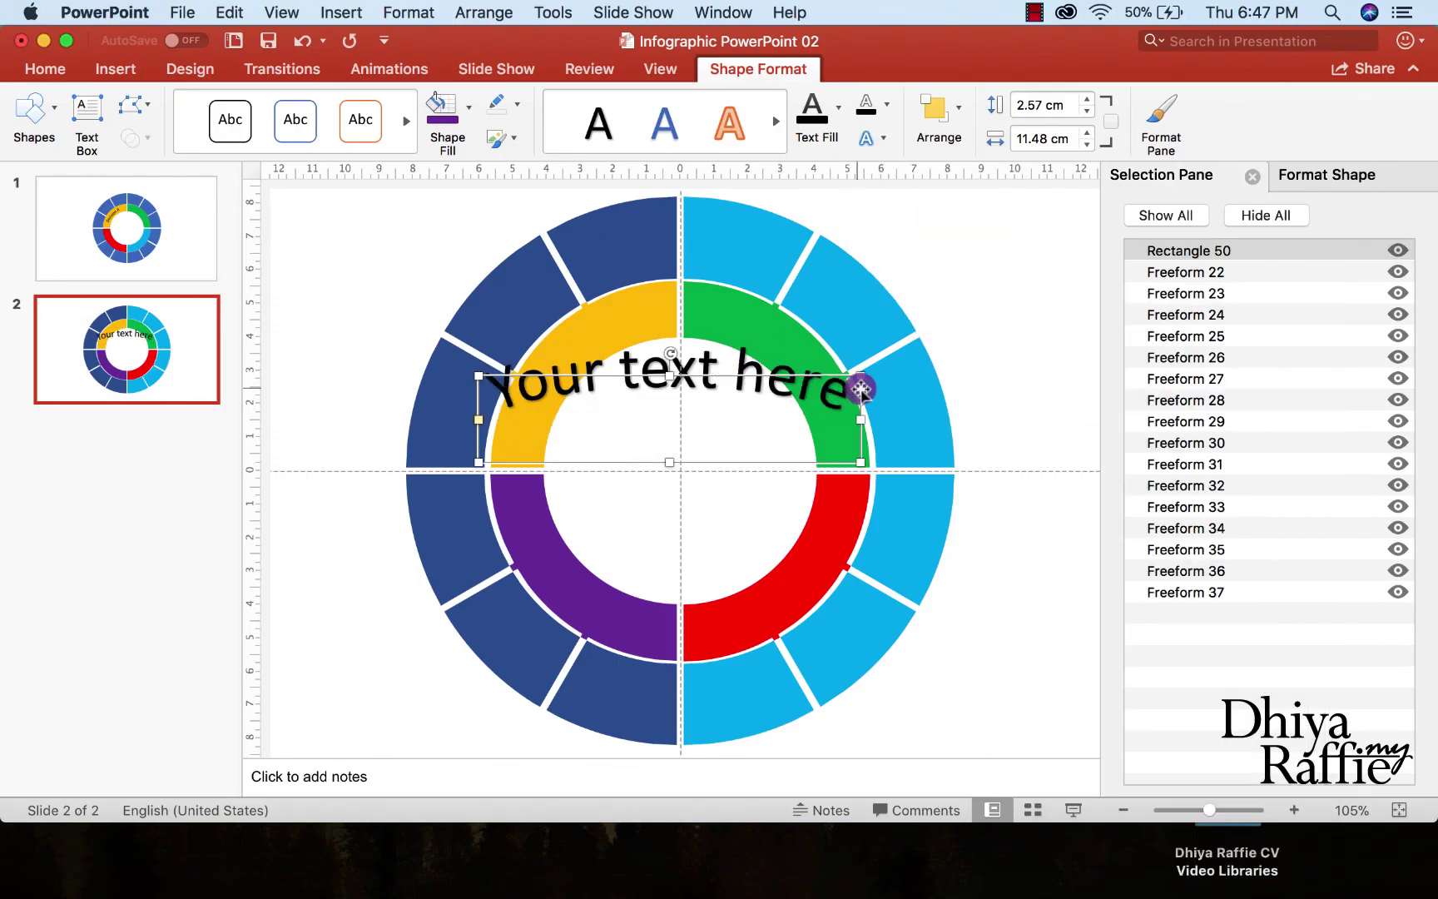
Tilt the arched label, place it on the yellow quarter, and shrink it to about 2.57 × 5.2 cm
drag(675, 348, 606, 354)
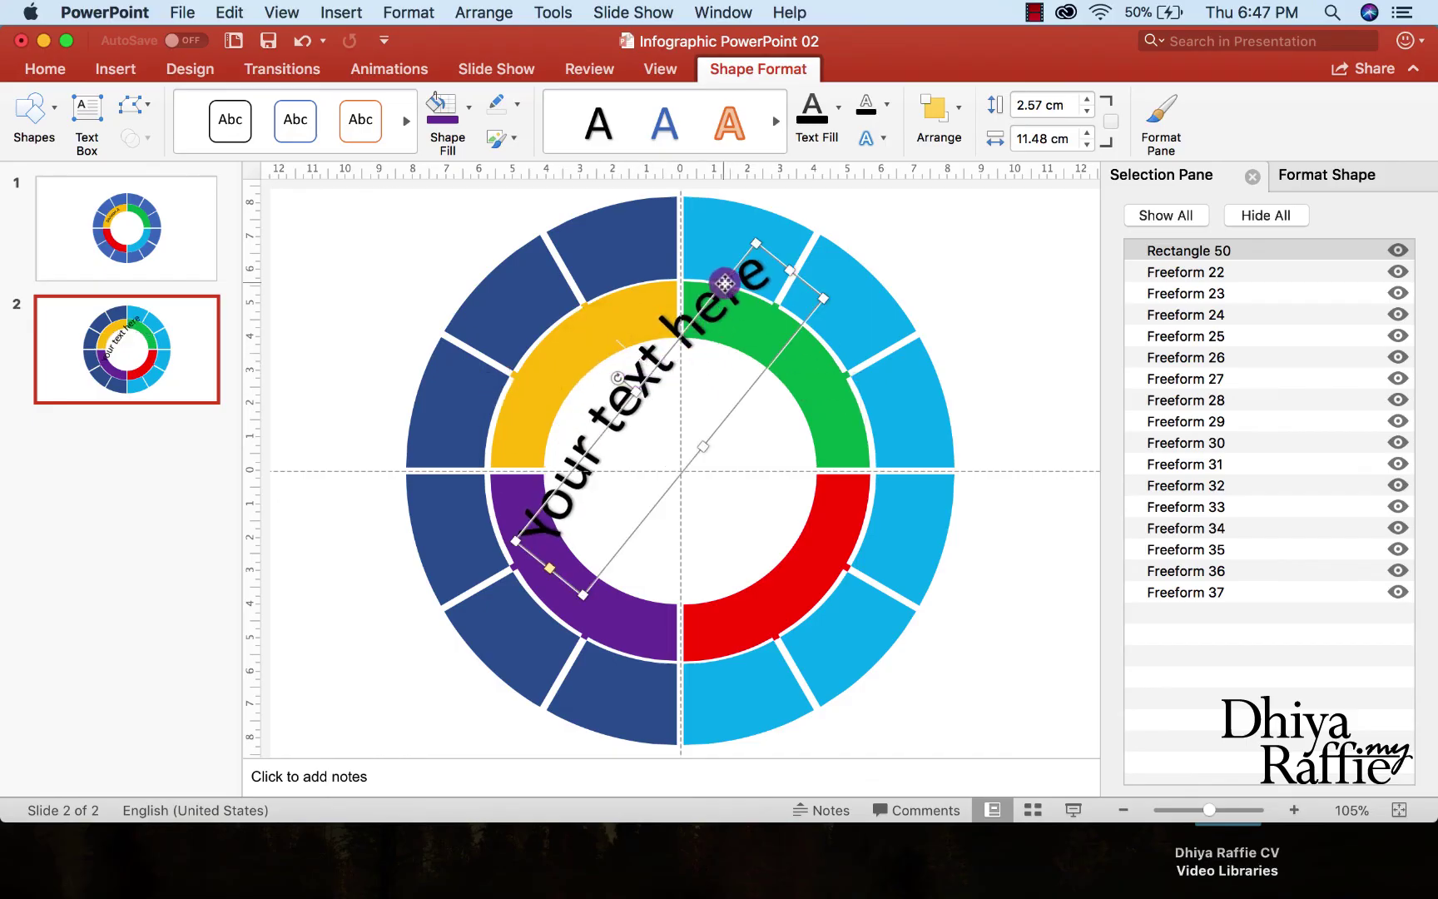
drag(725, 283, 761, 437)
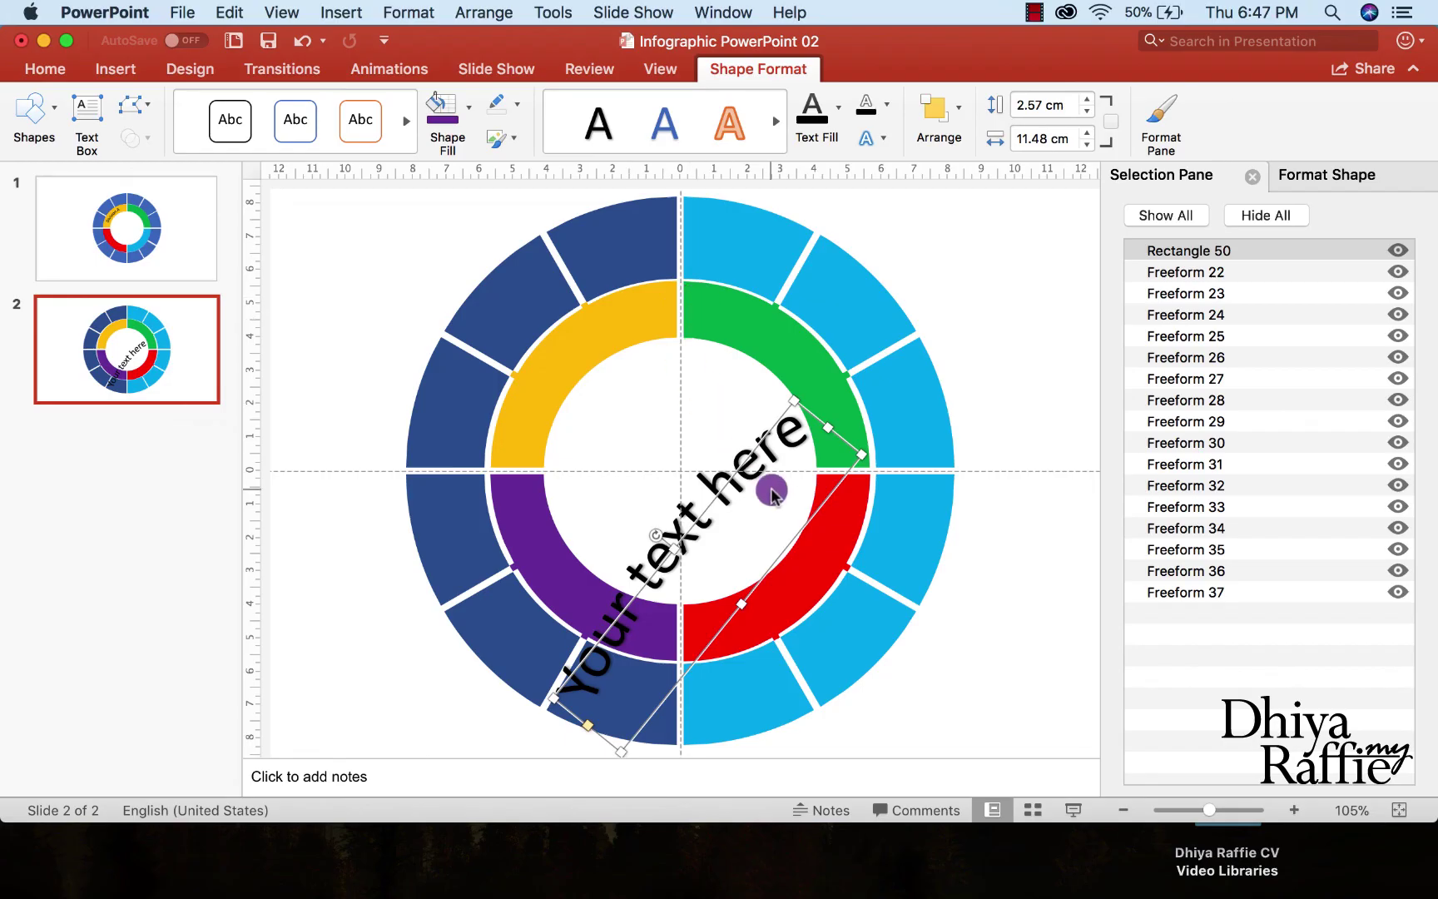
drag(749, 450, 746, 423)
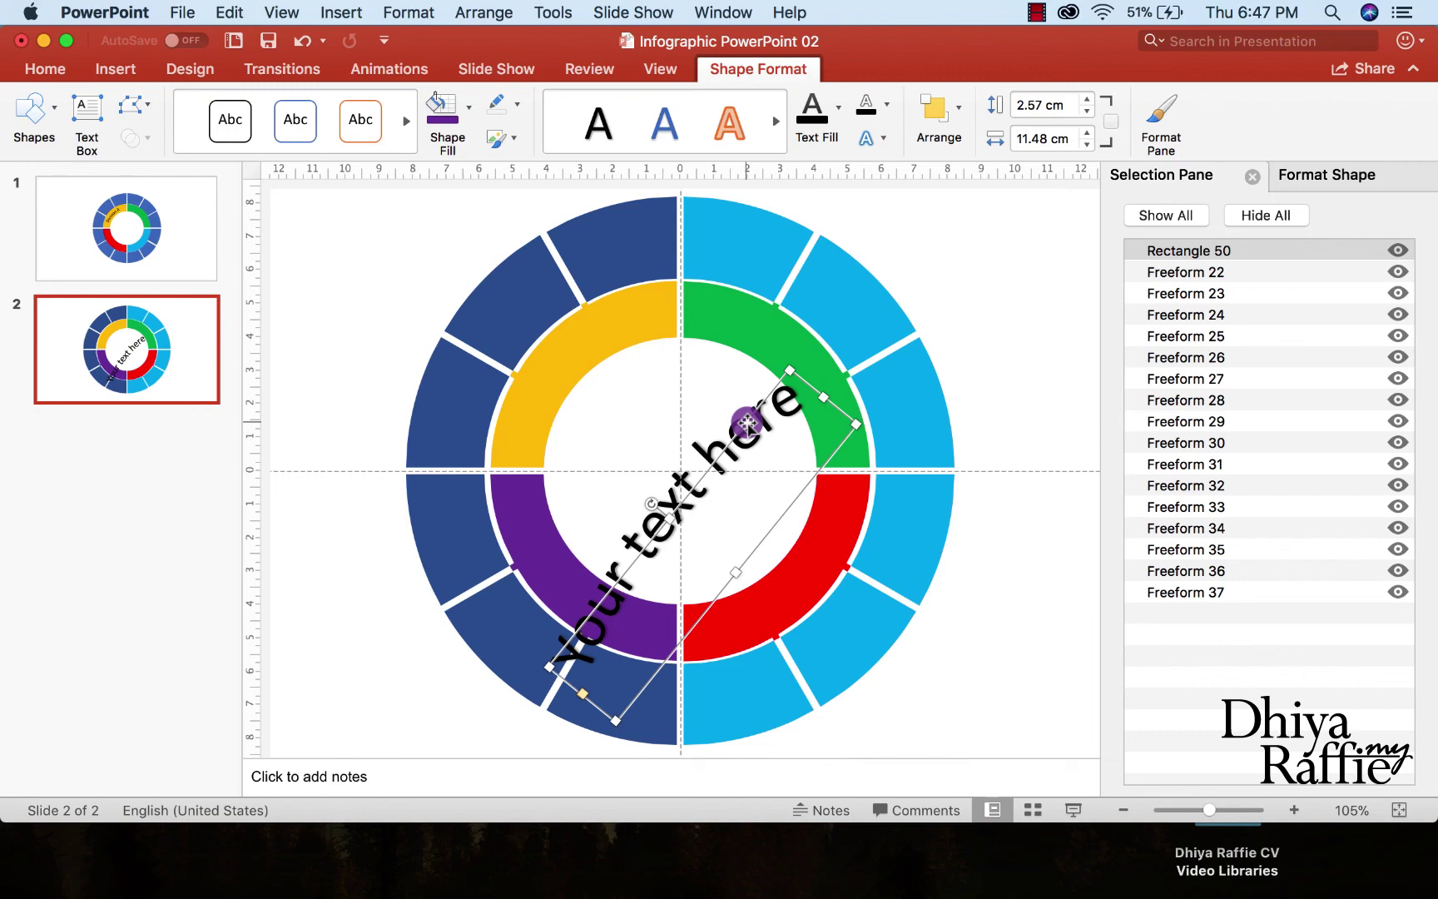
drag(747, 423, 662, 325)
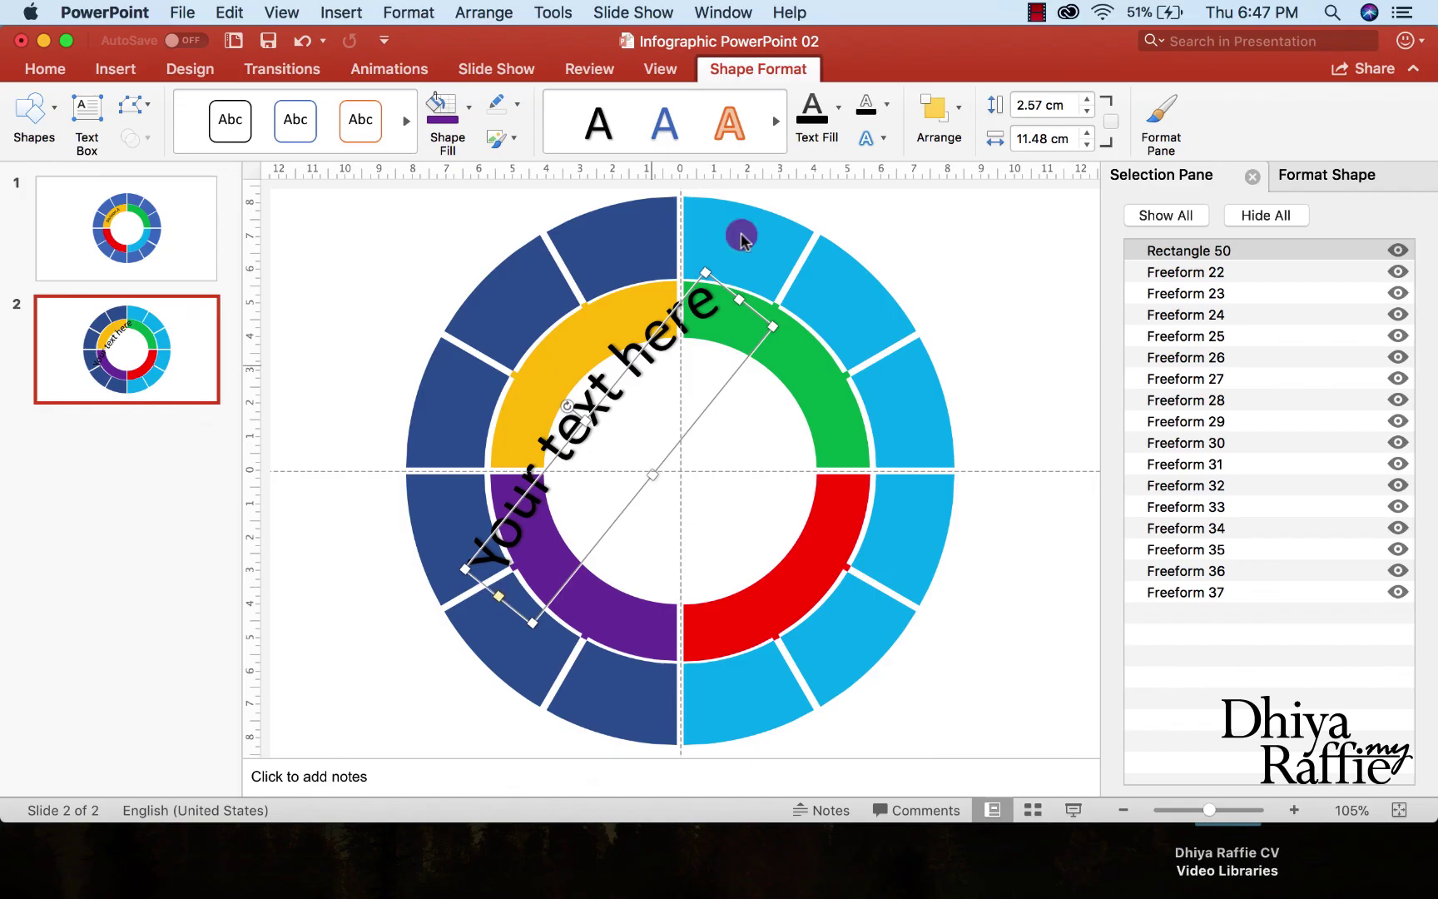
drag(740, 298, 594, 312)
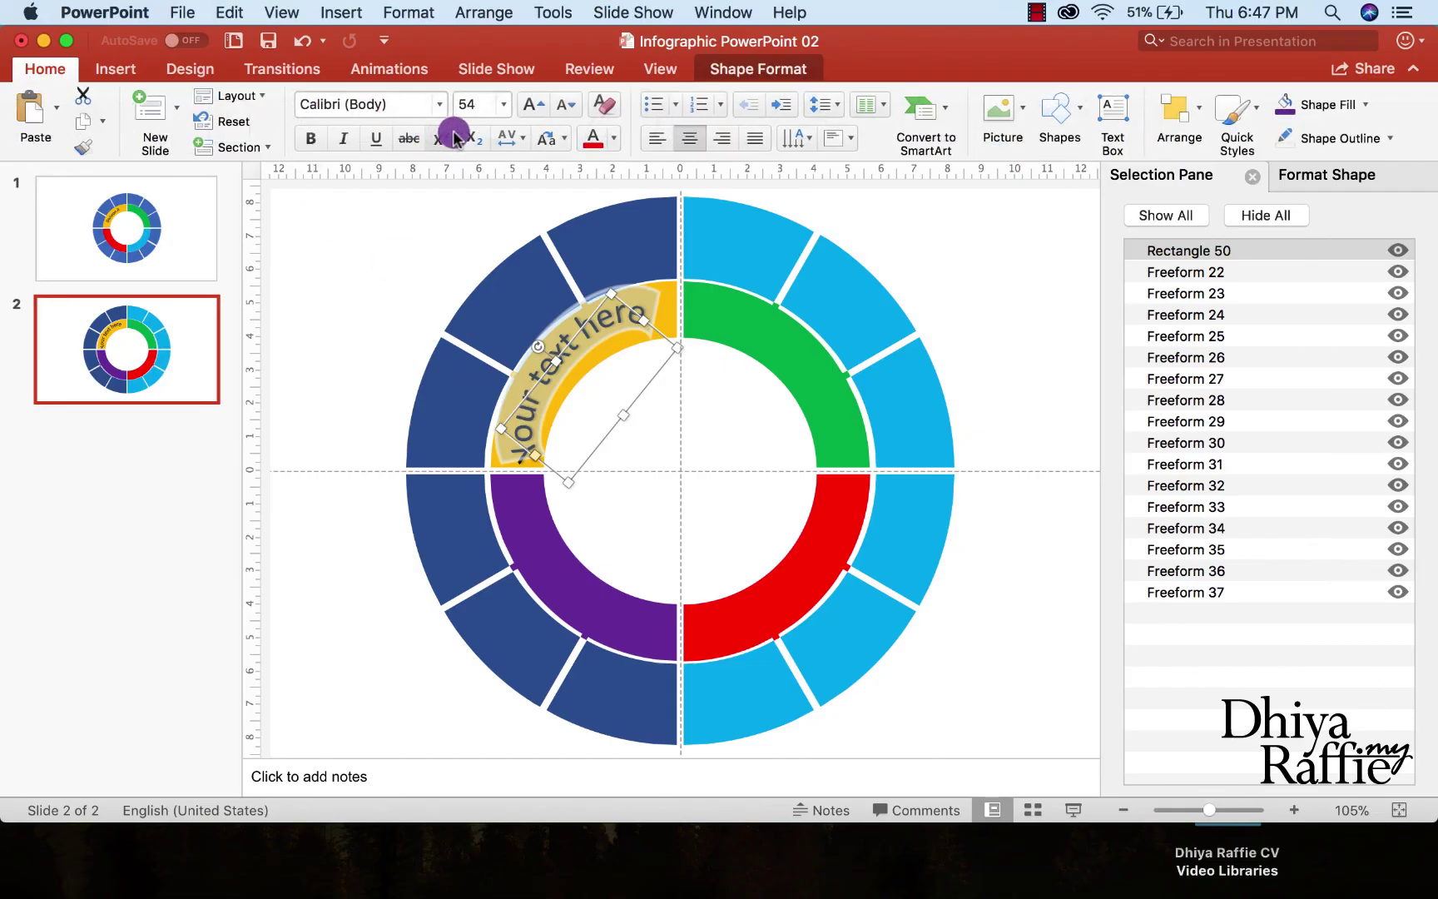
Set the label's font size to 20 pt
click(502, 105)
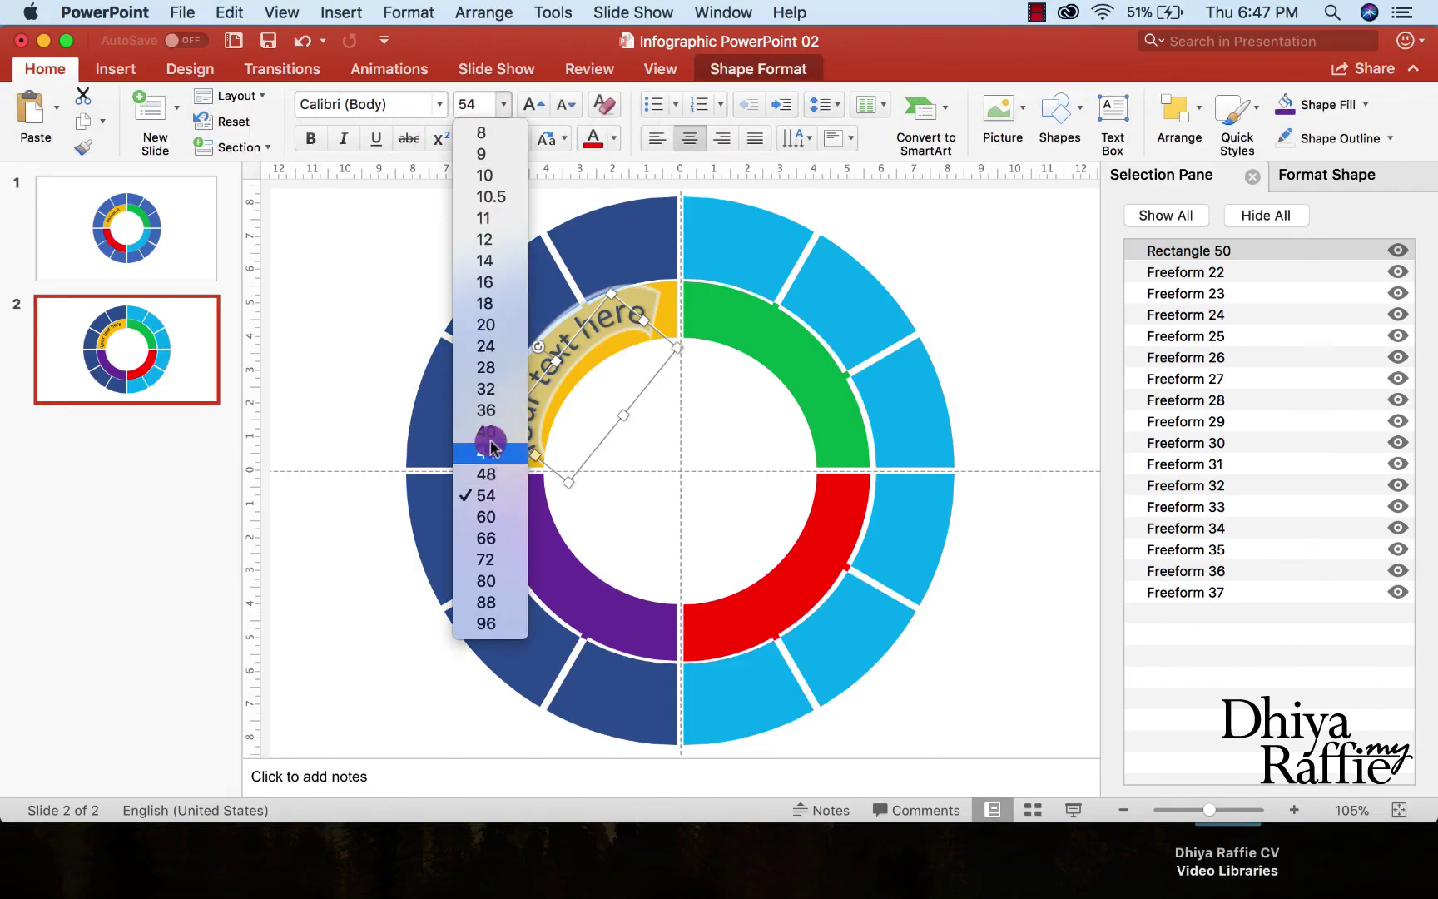
click(497, 411)
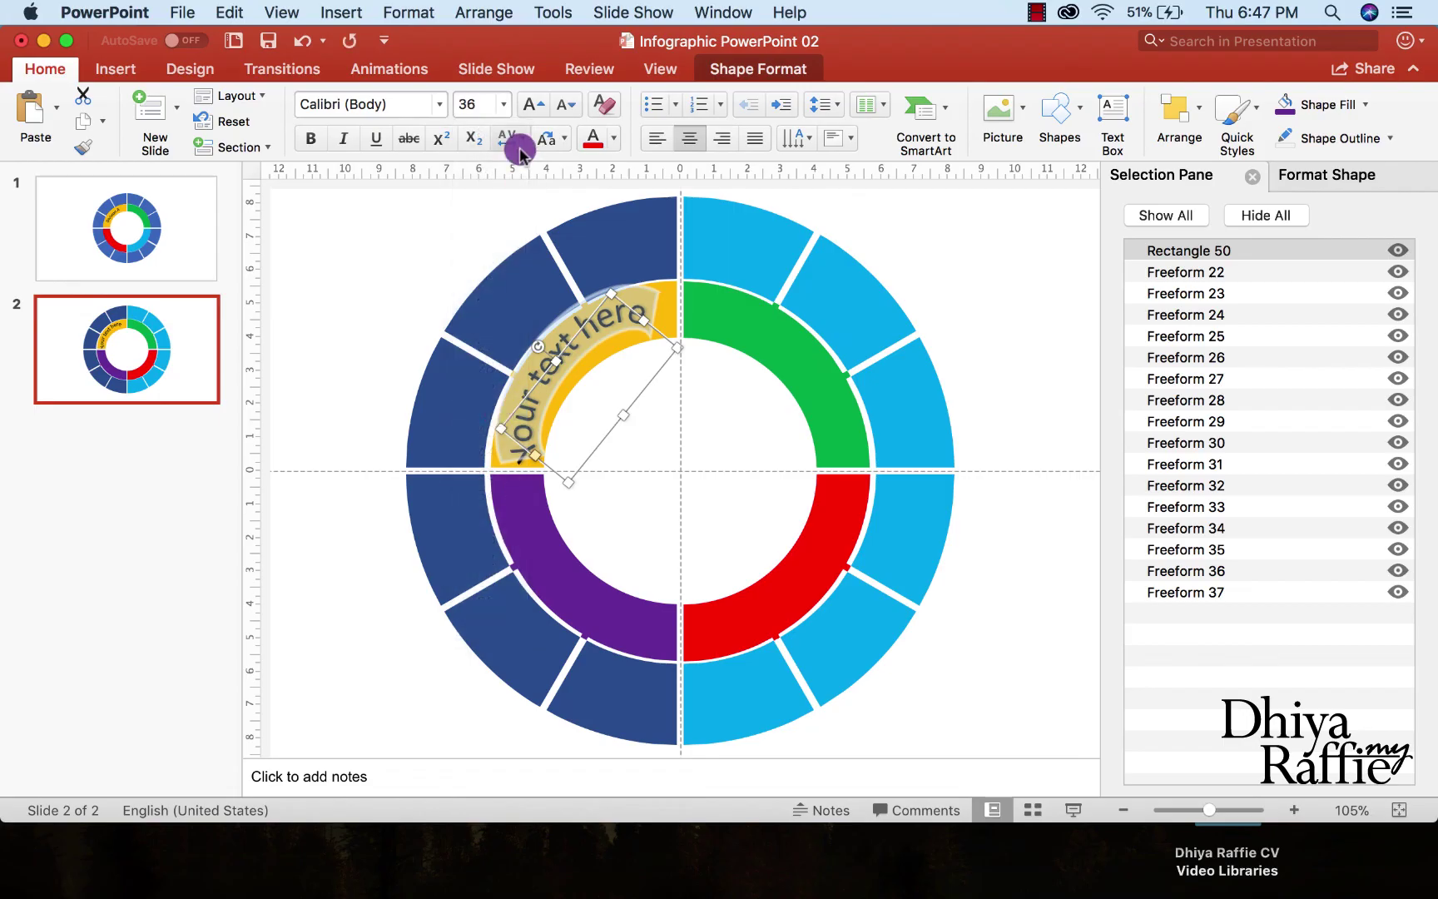
click(504, 105)
click(489, 303)
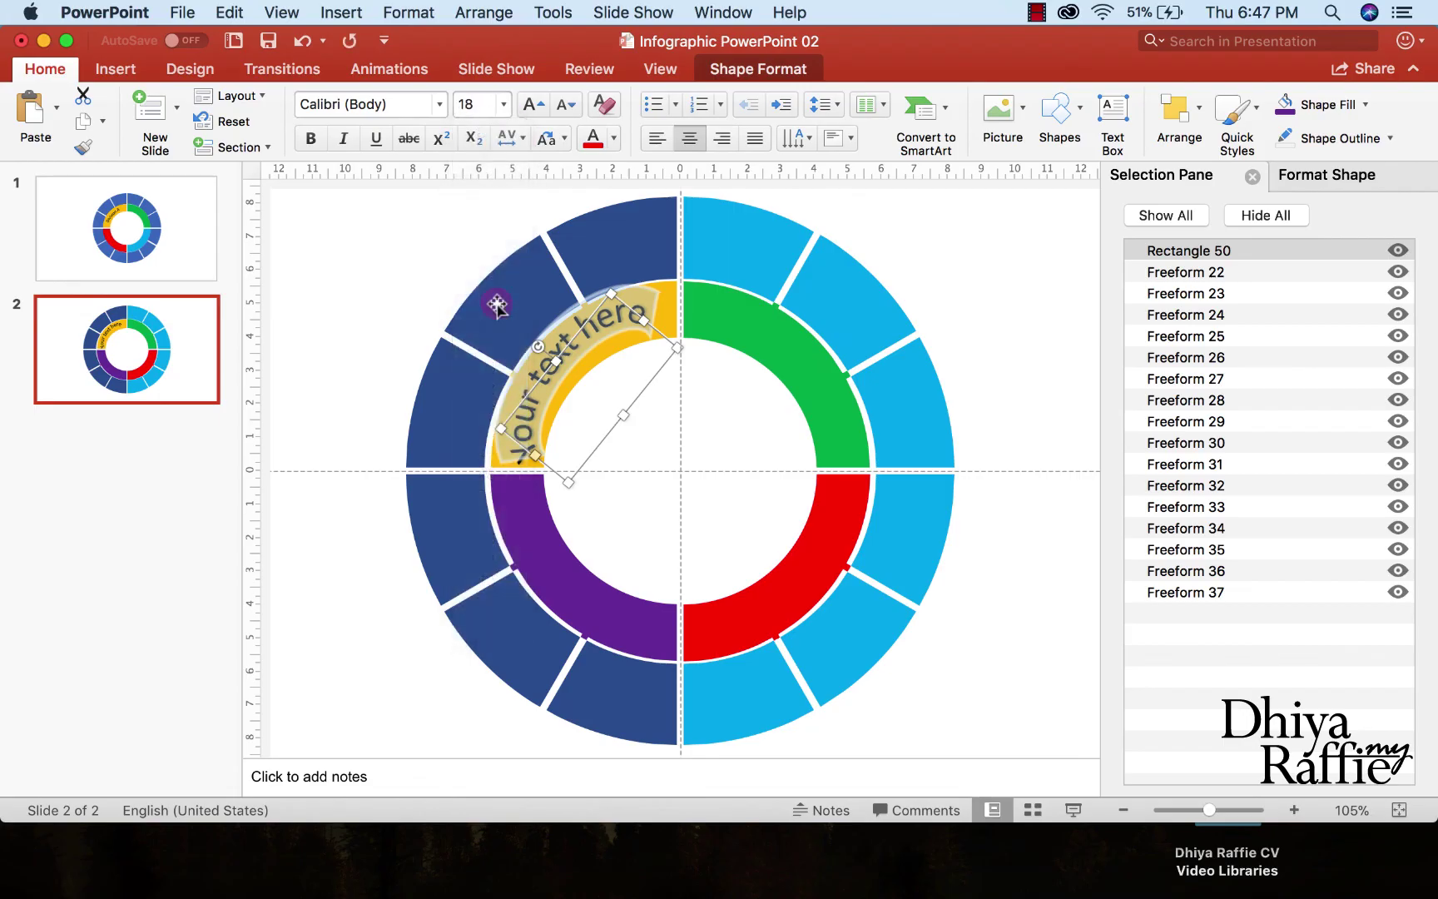
click(504, 105)
click(496, 324)
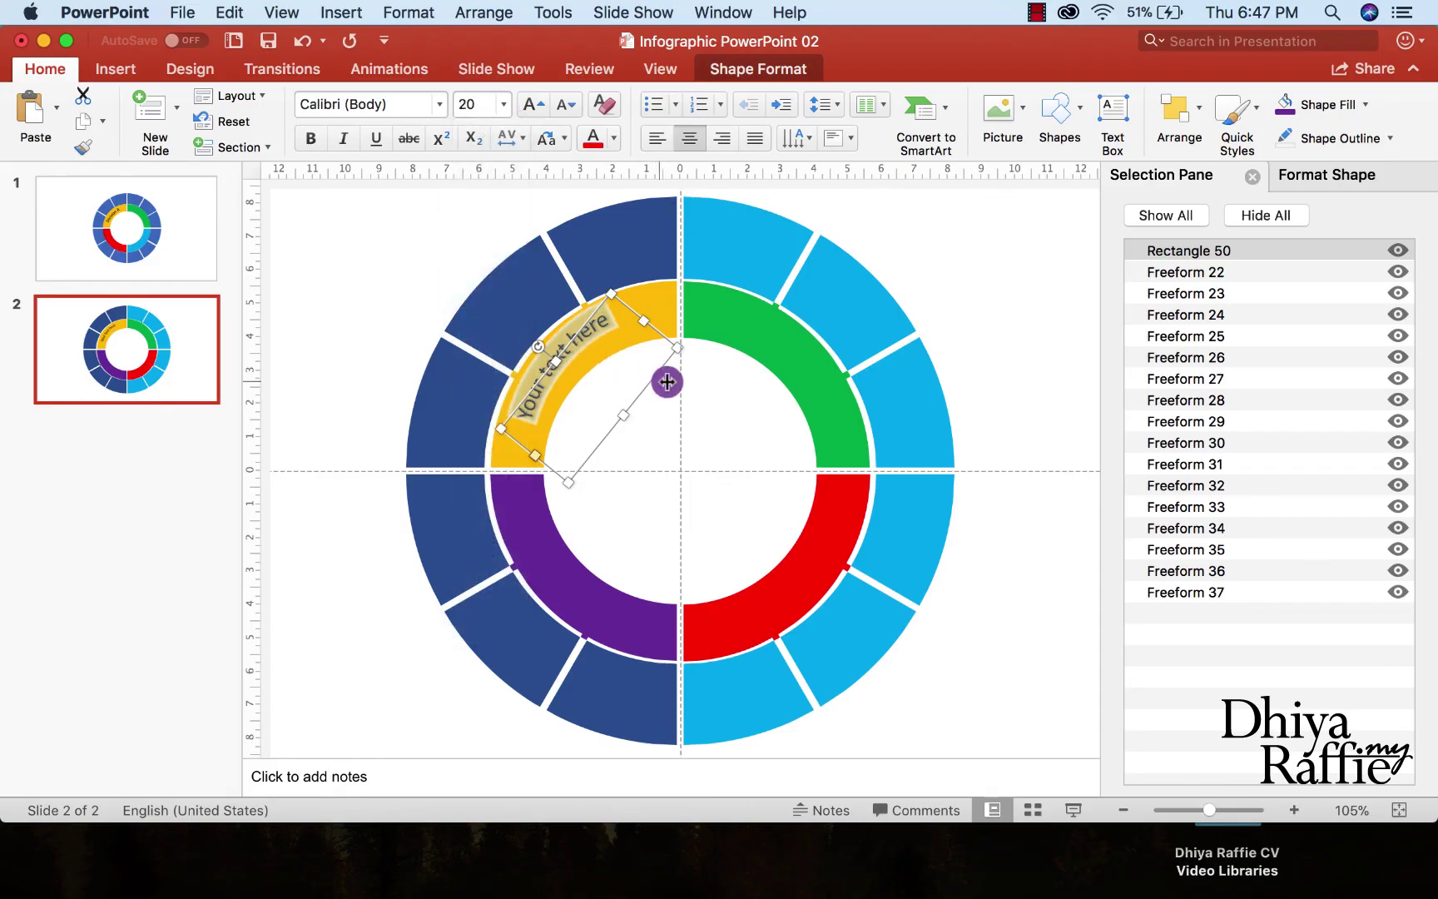
Rotate the label slightly and reshape its arch to hug the yellow segment
drag(538, 345, 590, 329)
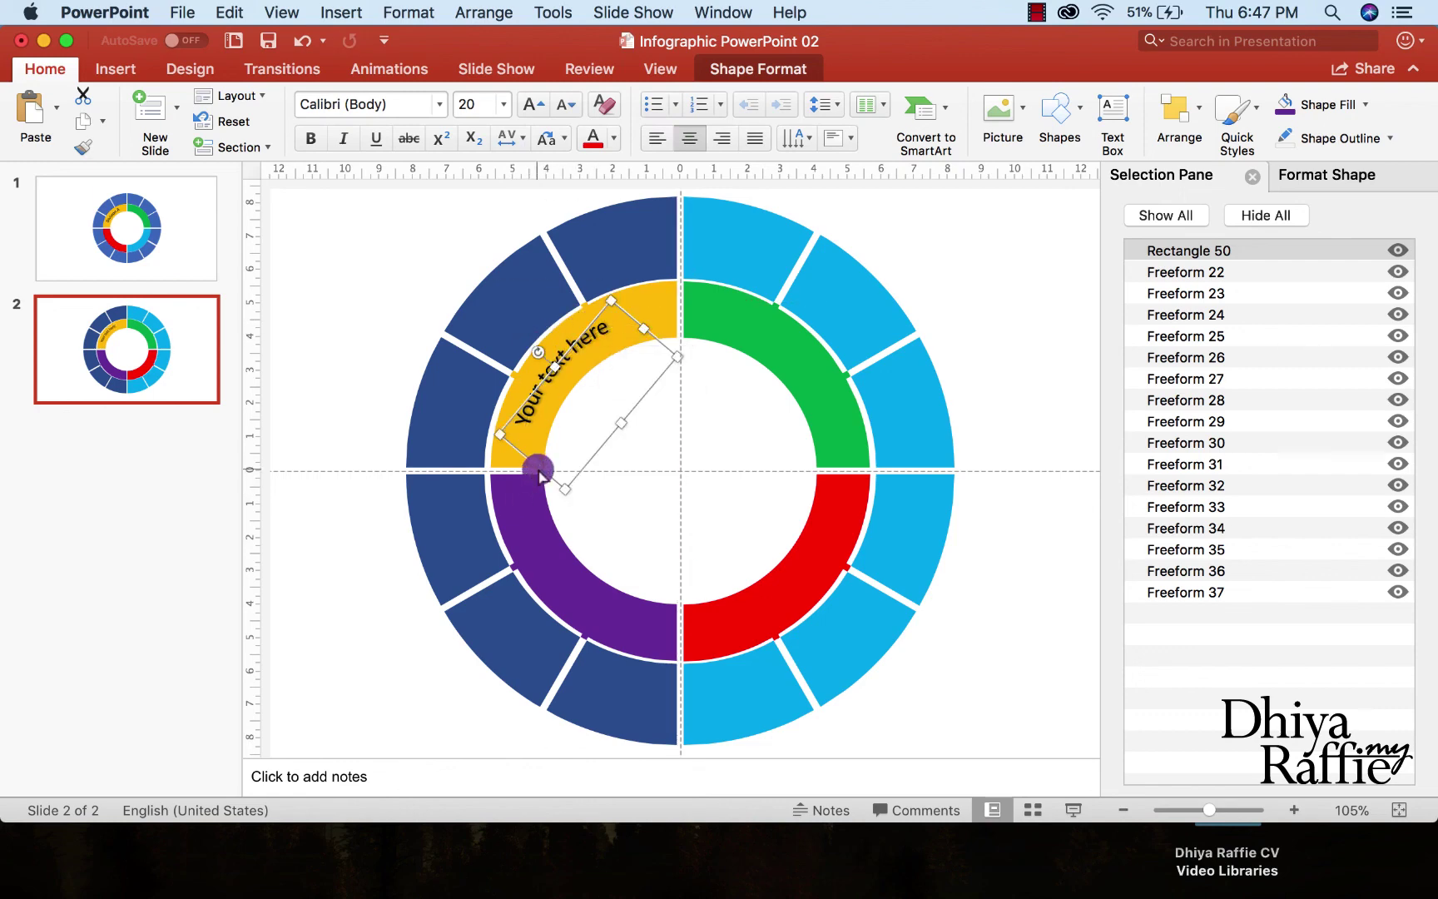
drag(540, 466, 653, 326)
key(super+z)
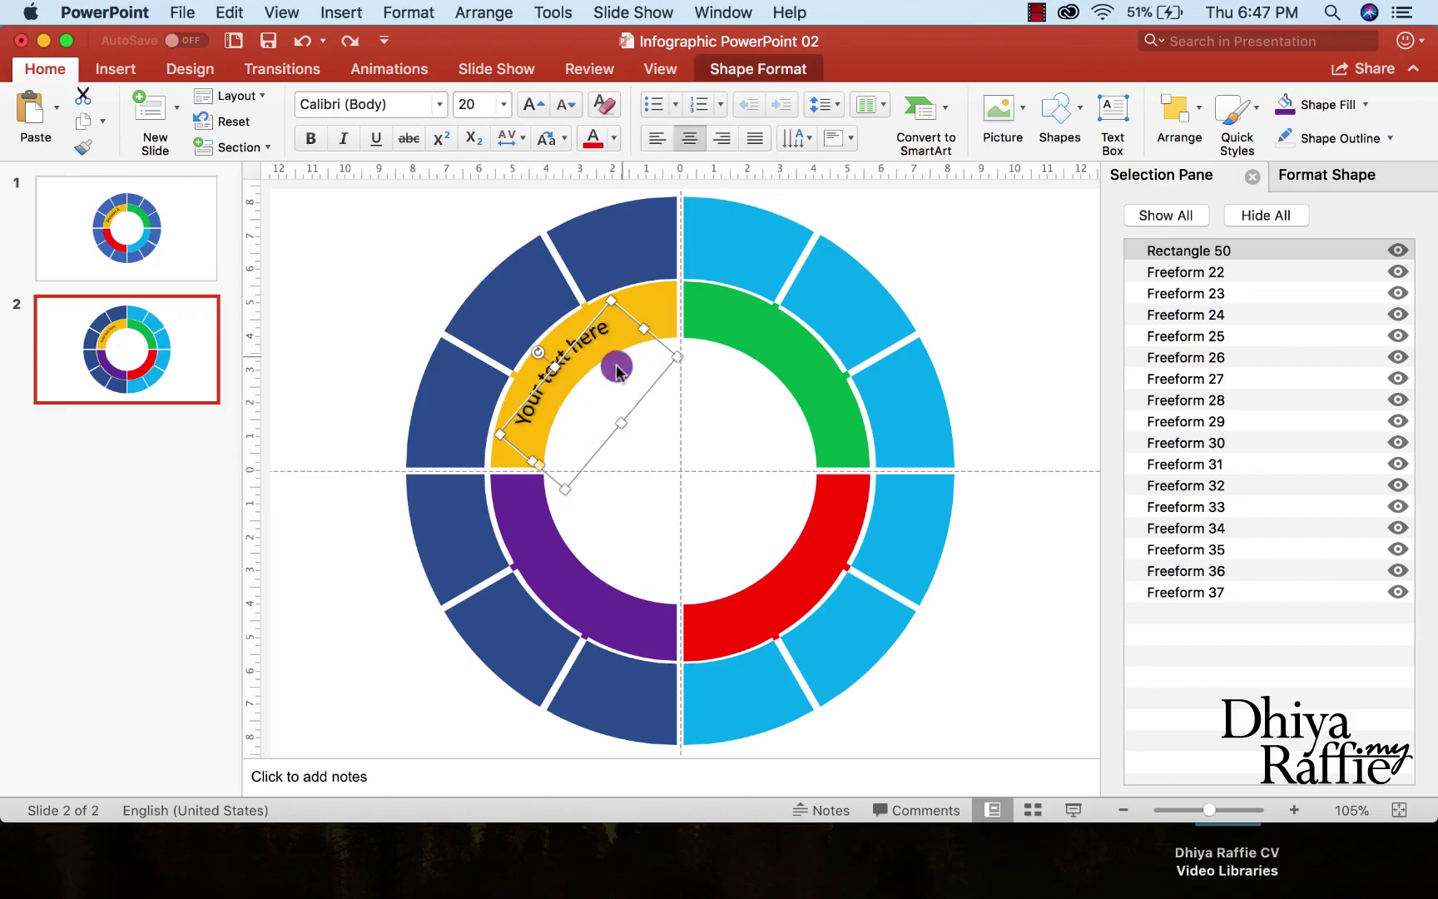
drag(540, 468, 552, 427)
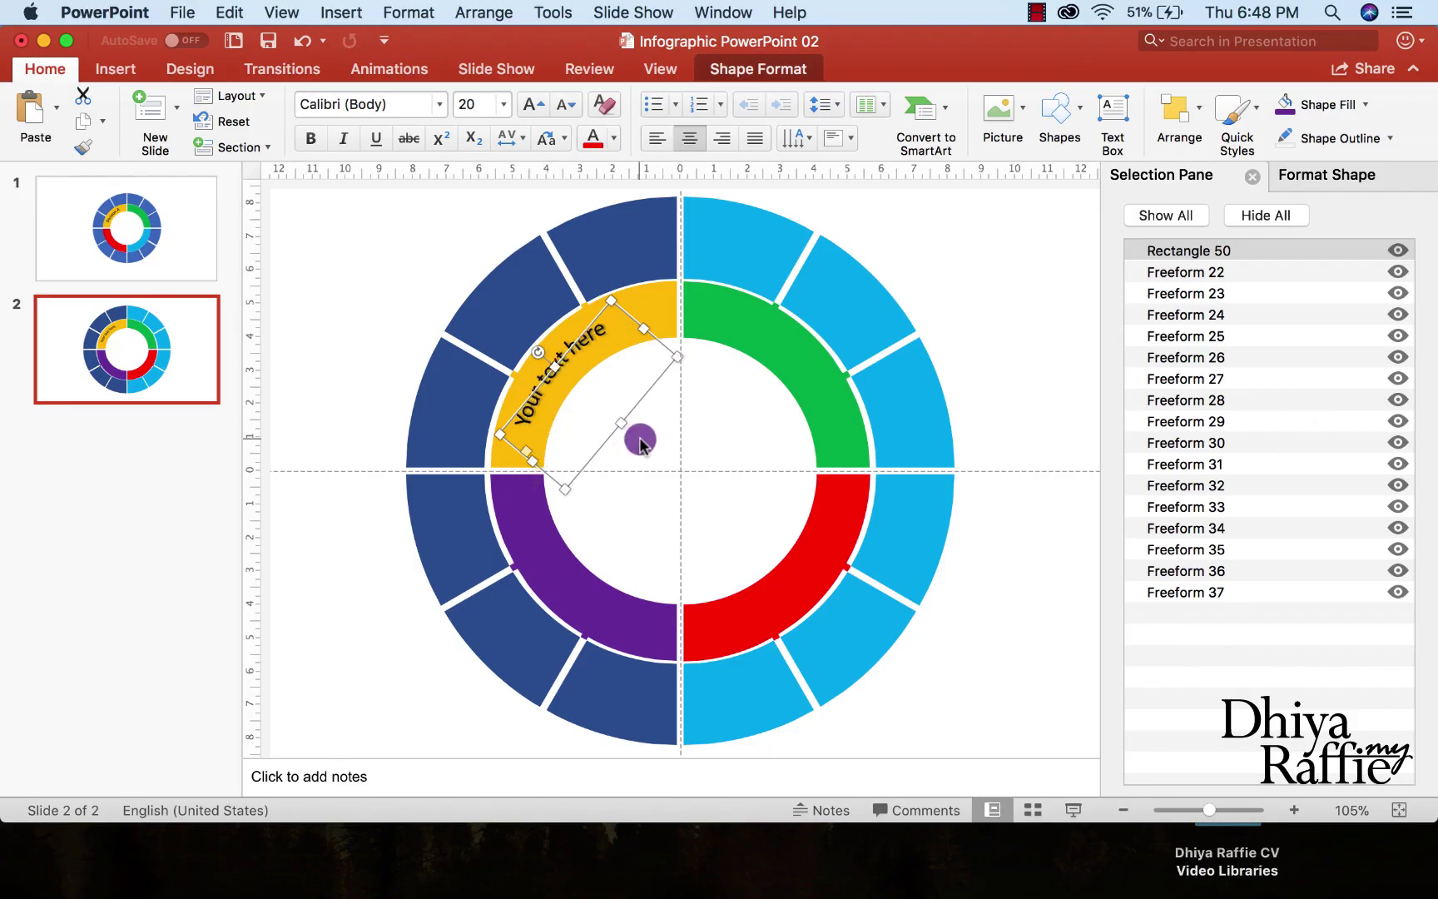
click(645, 496)
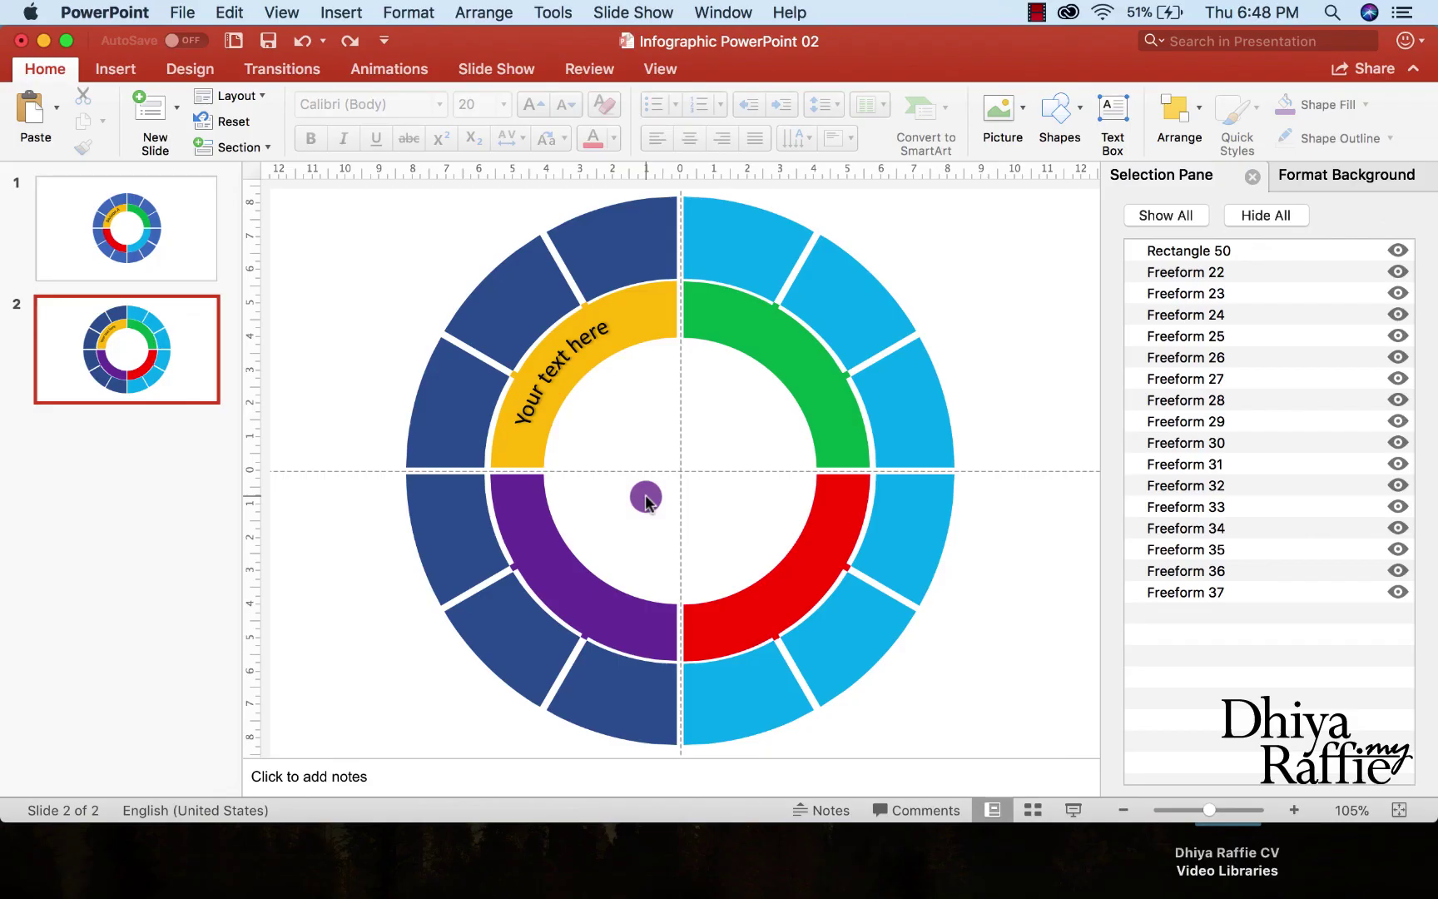
click(1123, 809)
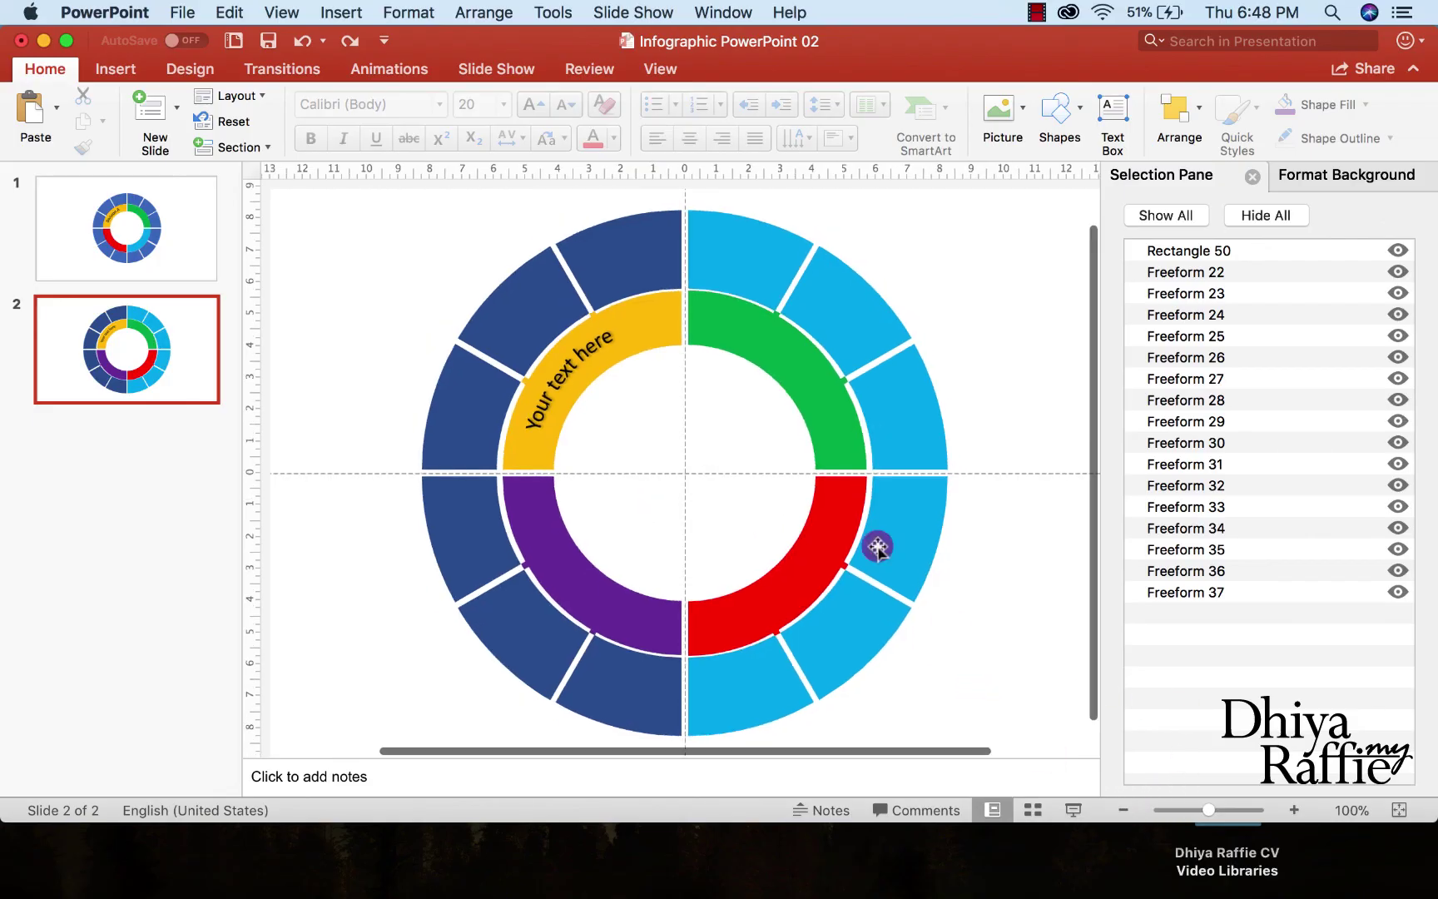